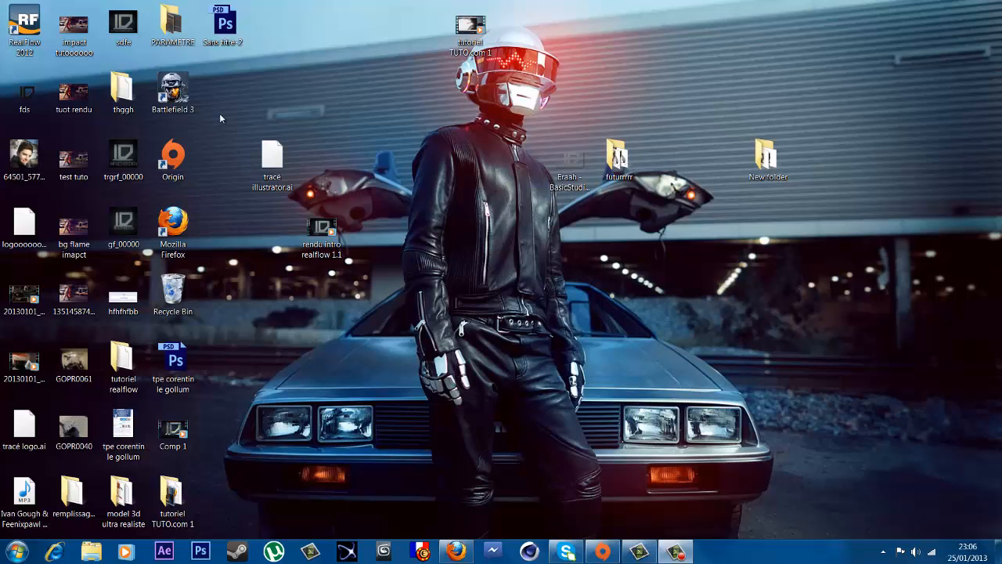
Step: Look at the "bg flame imapct" image, examining the textured 3D IMPACT lettering and the smaller CREATIVE TUTORIAL text, and close it
{"action": "double_click", "coordinate": [72, 239]}
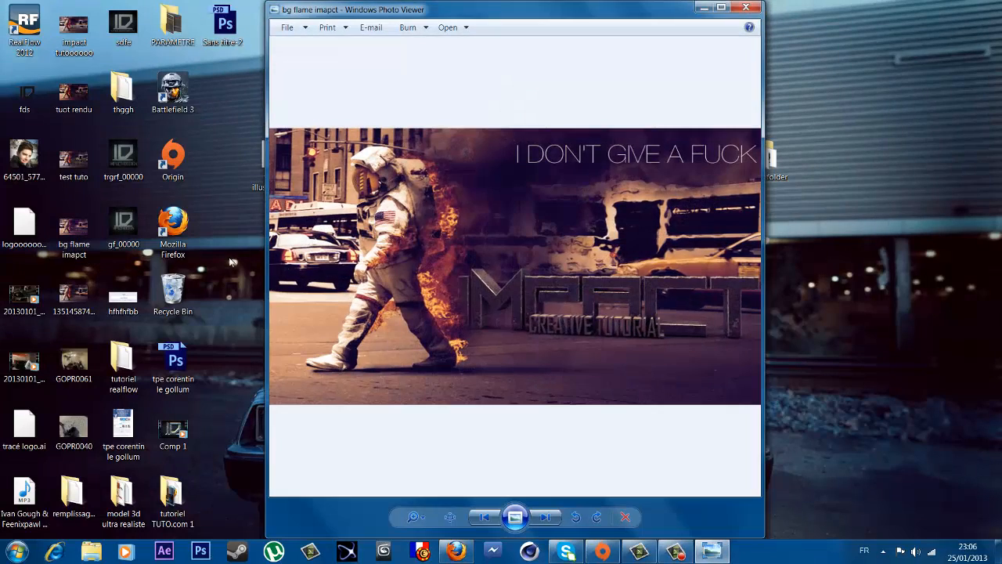
{"action": "scroll", "coordinate": [530, 323], "scroll_direction": "up", "scroll_amount": 5}
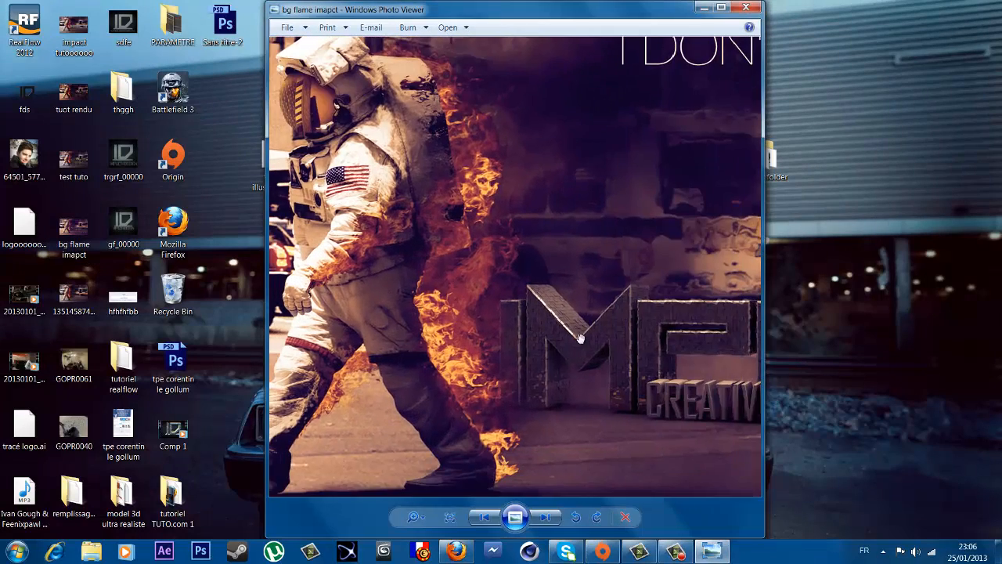
{"action": "scroll", "coordinate": [501, 337], "scroll_direction": "up", "scroll_amount": 3}
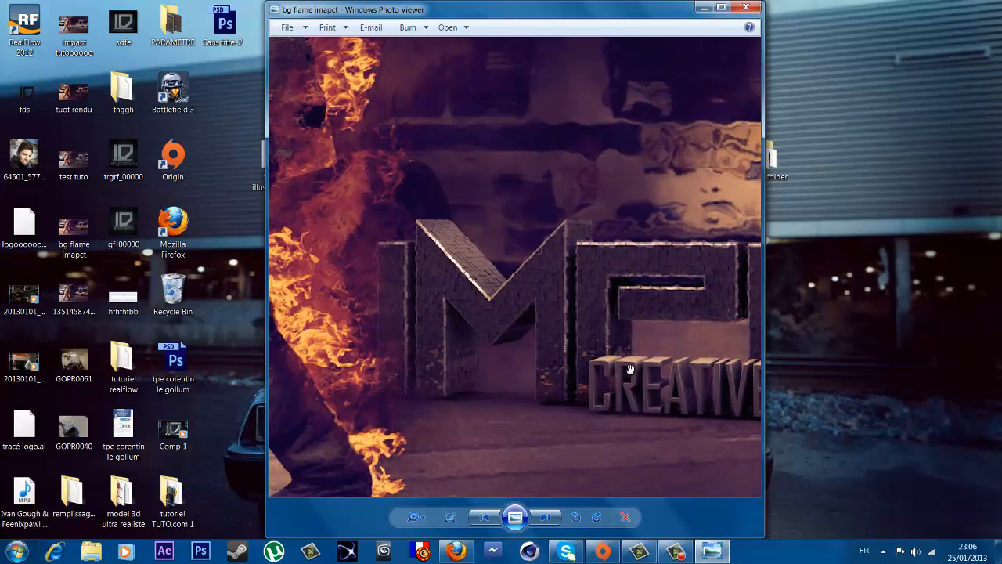
{"action": "scroll", "coordinate": [625, 371], "scroll_direction": "up", "scroll_amount": 2}
{"action": "left_click_drag", "start_coordinate": [625, 371], "coordinate": [428, 371]}
{"action": "left_click_drag", "start_coordinate": [568, 372], "coordinate": [439, 373]}
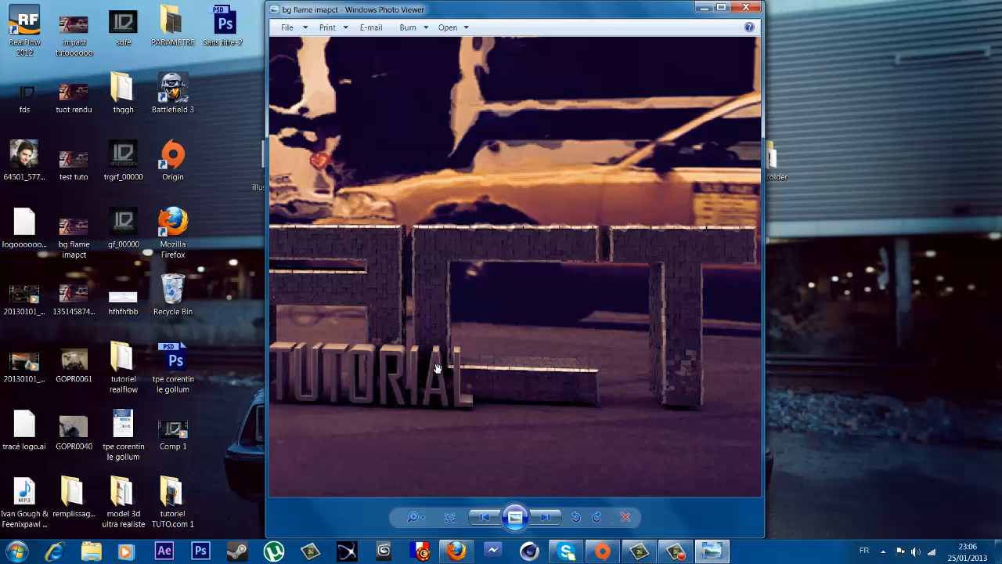
{"action": "scroll", "coordinate": [438, 368], "scroll_direction": "down", "scroll_amount": 5}
{"action": "scroll", "coordinate": [623, 351], "scroll_direction": "up", "scroll_amount": 1}
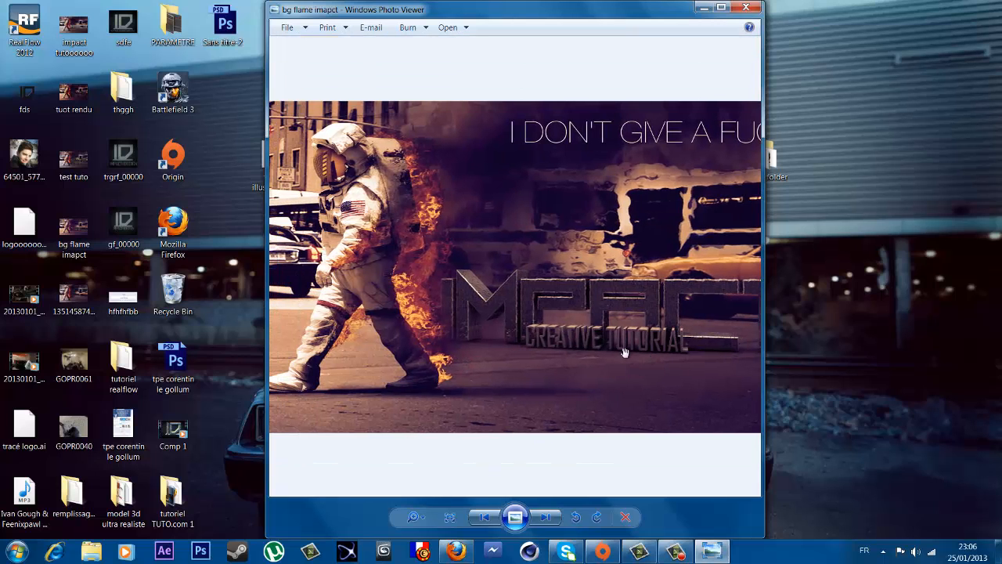
{"action": "scroll", "coordinate": [606, 329], "scroll_direction": "down", "scroll_amount": 1}
{"action": "left_click", "coordinate": [745, 8]}
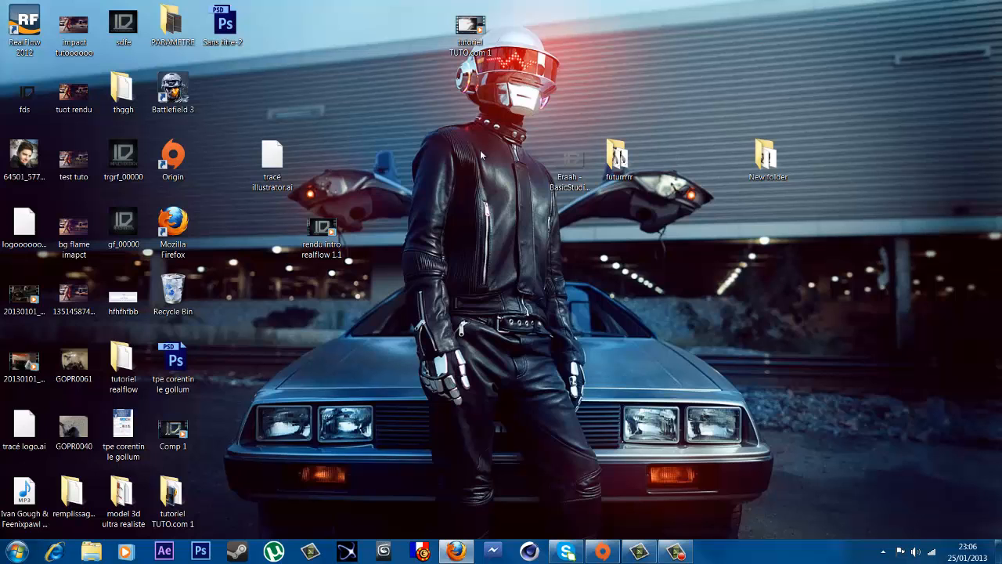
Step: Watch the "rendu intro realflow 1.1" video in QuickTime, replaying the liquid logo animation through to its end, and close the player
{"action": "right_click", "coordinate": [318, 243]}
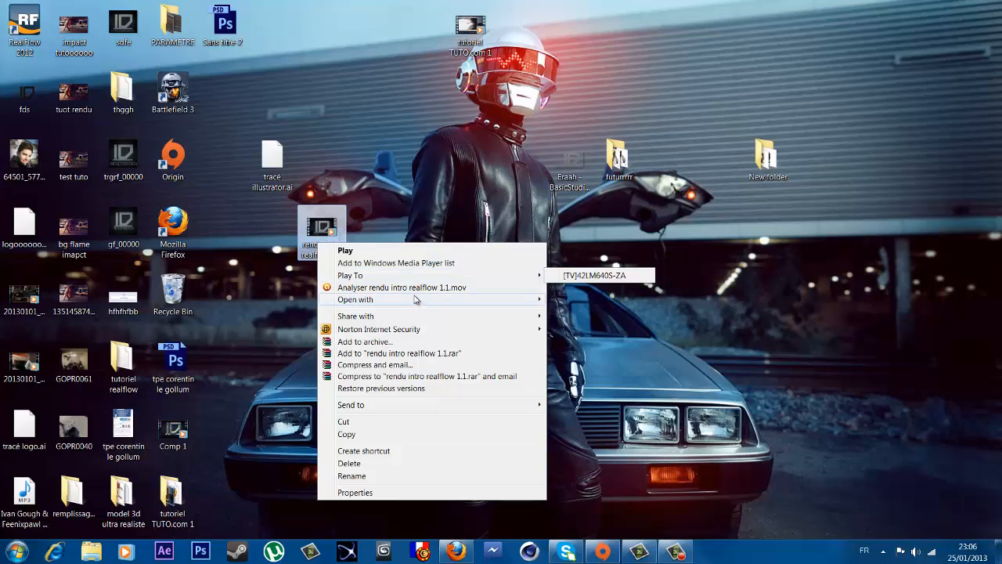
{"action": "left_click", "coordinate": [583, 301]}
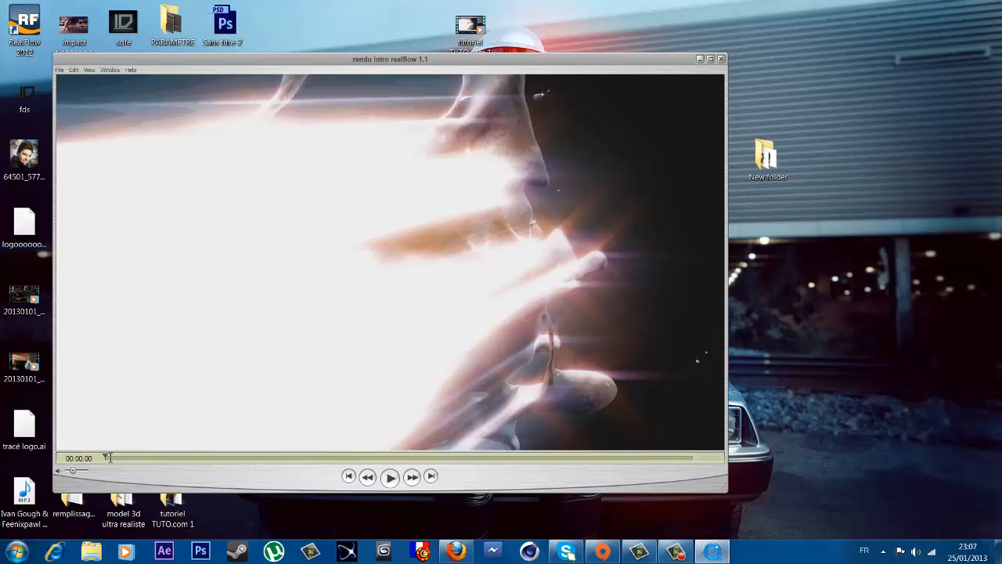
{"action": "mouse_move", "coordinate": [109, 461]}
{"action": "left_mouse_down"}
{"action": "mouse_move", "coordinate": [349, 459]}
{"action": "mouse_move", "coordinate": [380, 438]}
{"action": "mouse_move", "coordinate": [177, 464]}
{"action": "mouse_move", "coordinate": [106, 460]}
{"action": "left_mouse_up"}
{"action": "left_click", "coordinate": [390, 476]}
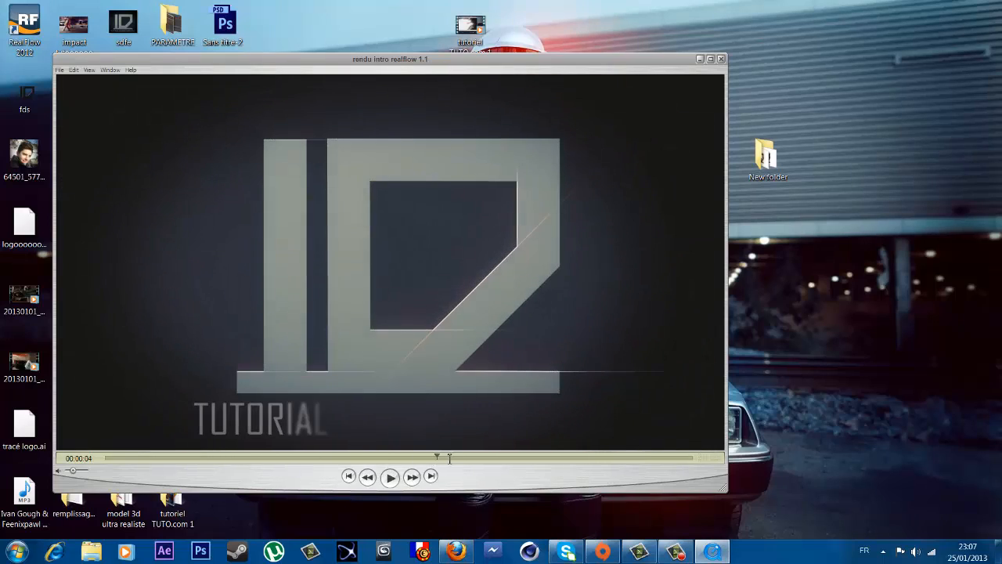
{"action": "left_click_drag", "start_coordinate": [449, 458], "coordinate": [201, 475]}
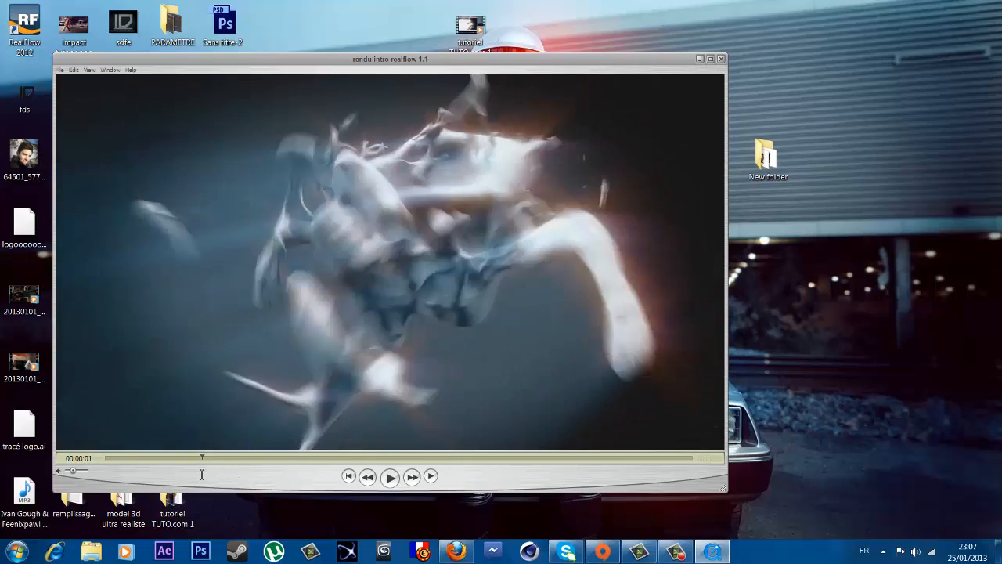
{"action": "left_click", "coordinate": [390, 476]}
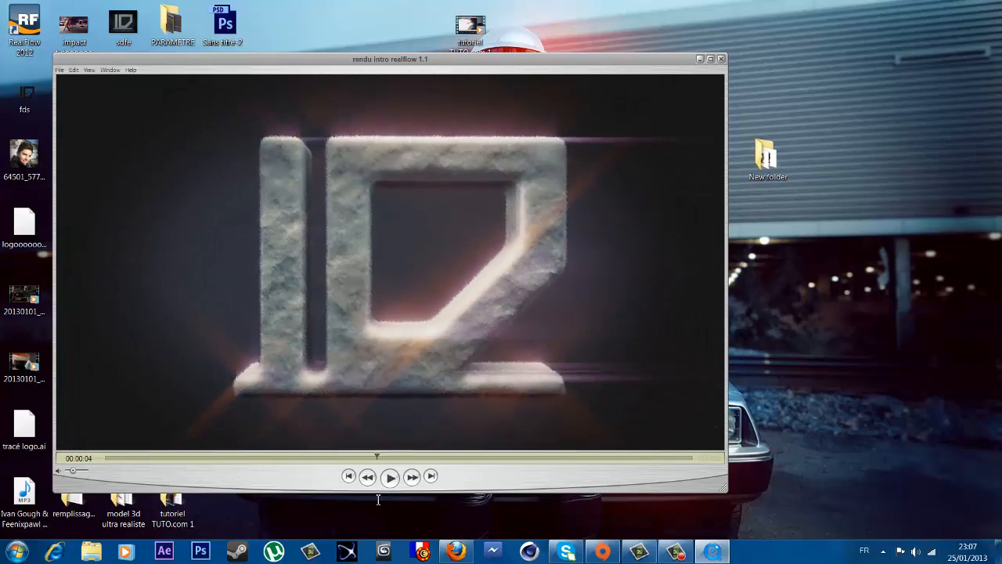
{"action": "left_click_drag", "start_coordinate": [378, 499], "coordinate": [103, 449]}
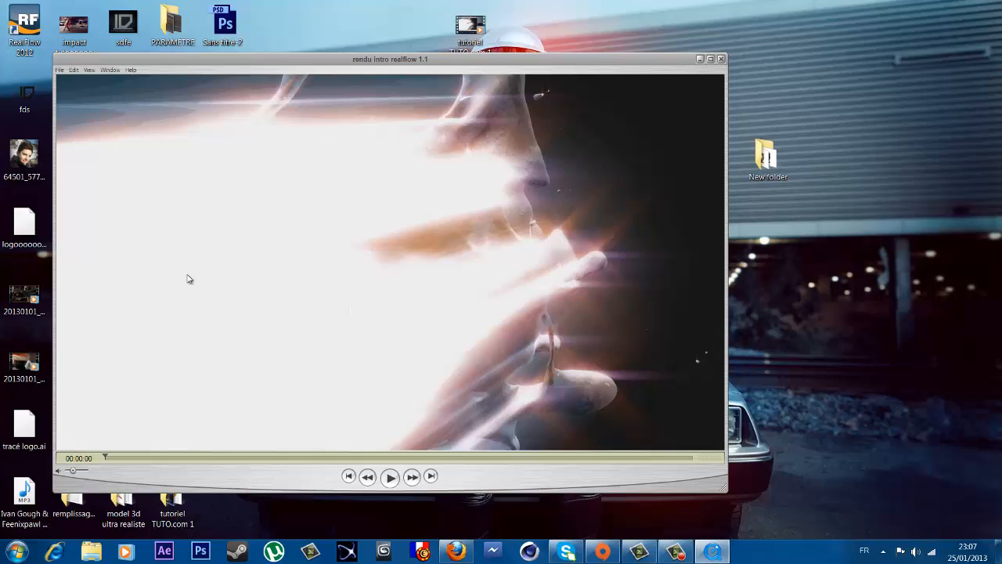
{"action": "left_click_drag", "start_coordinate": [118, 460], "coordinate": [688, 454]}
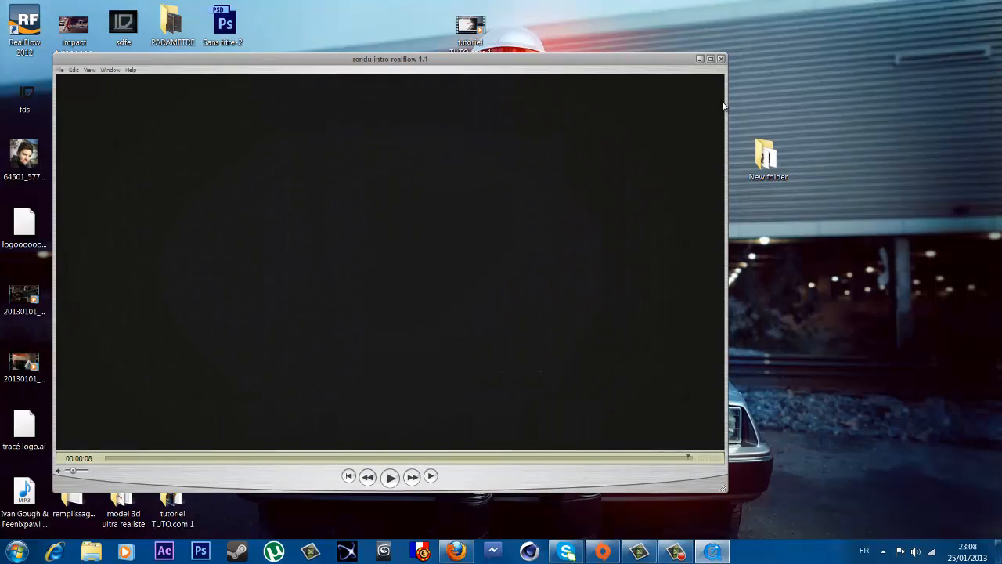
{"action": "left_click", "coordinate": [721, 59]}
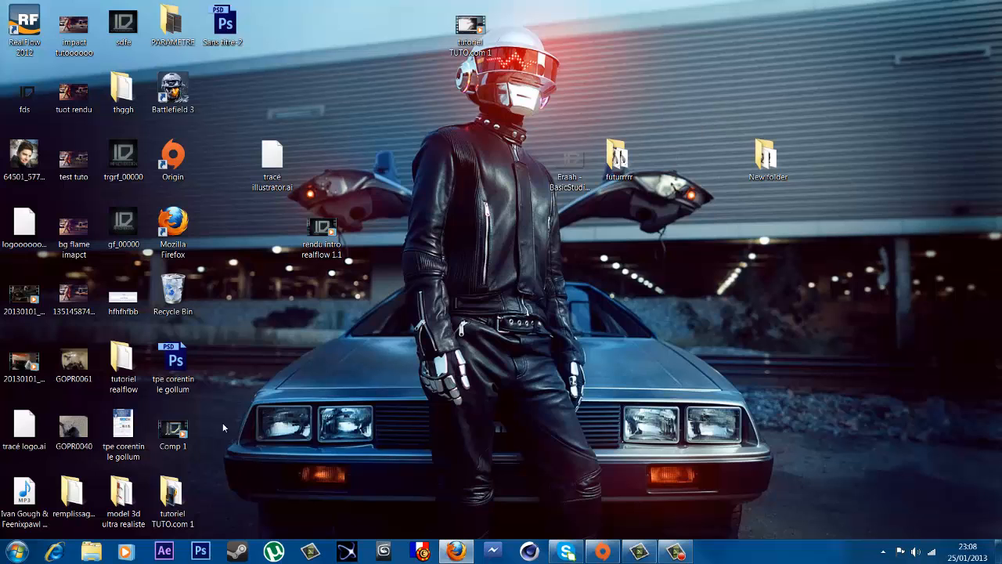
Step: Switch to Photoshop and create a new 1200 × 1200 pixel RGB document at 300 pixels per inch with a white background
{"action": "left_click", "coordinate": [200, 551]}
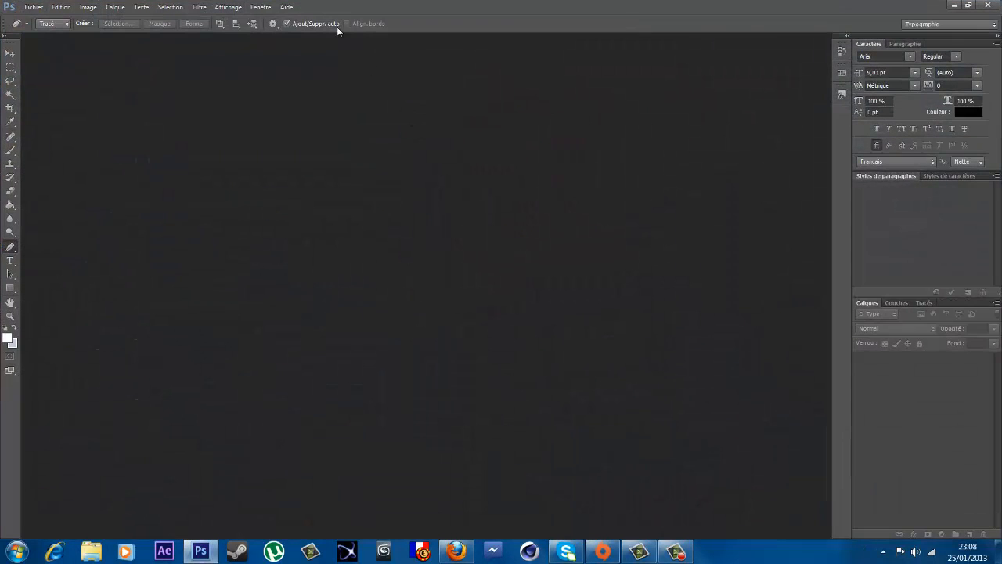
{"action": "left_click", "coordinate": [33, 7]}
{"action": "left_click", "coordinate": [39, 15]}
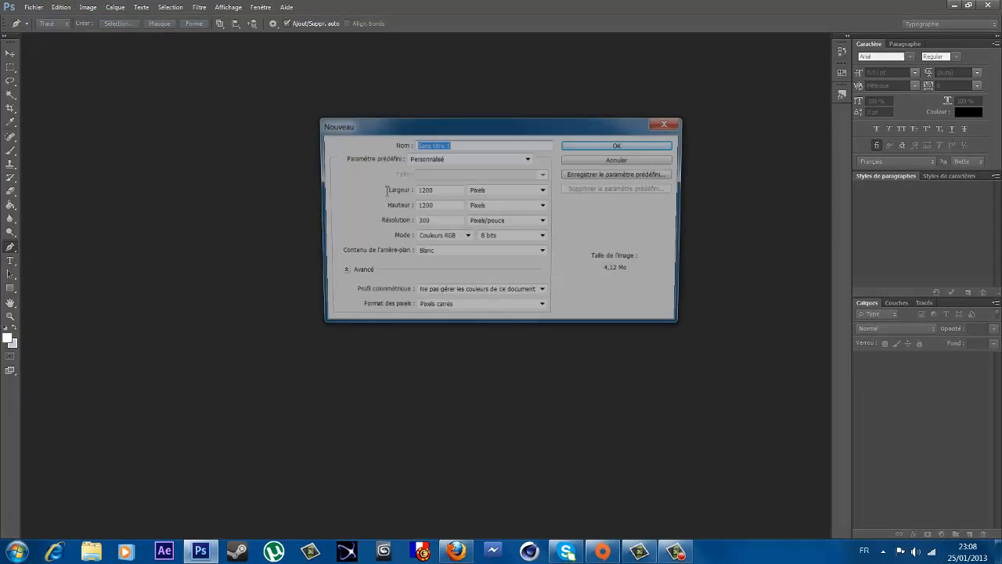
{"action": "left_click", "coordinate": [620, 145]}
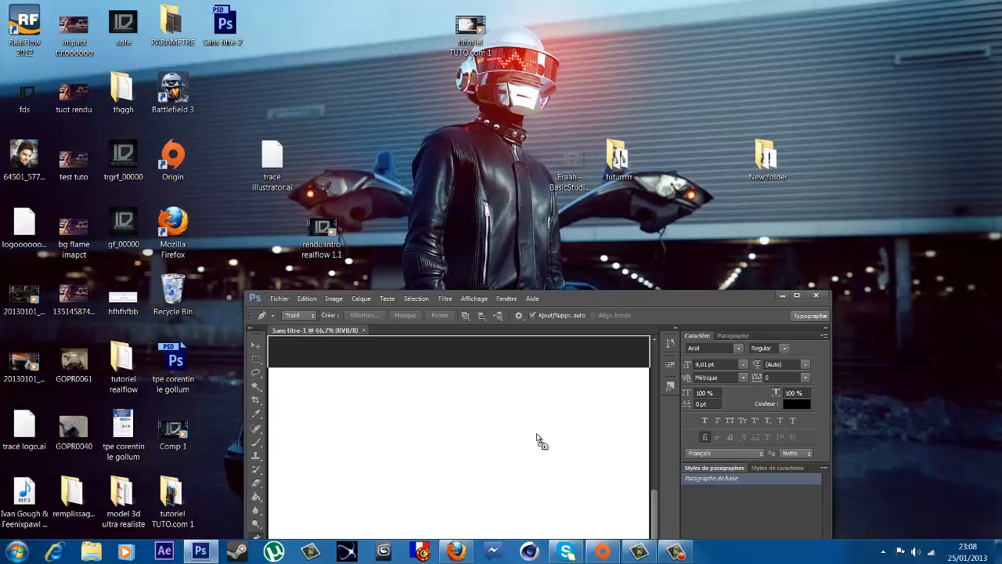
Step: Place the "BasicStudio Giveaway" logo image from the desktop into the document, enlarge it and centre it on the canvas
{"action": "left_click_drag", "start_coordinate": [573, 294], "coordinate": [522, 1]}
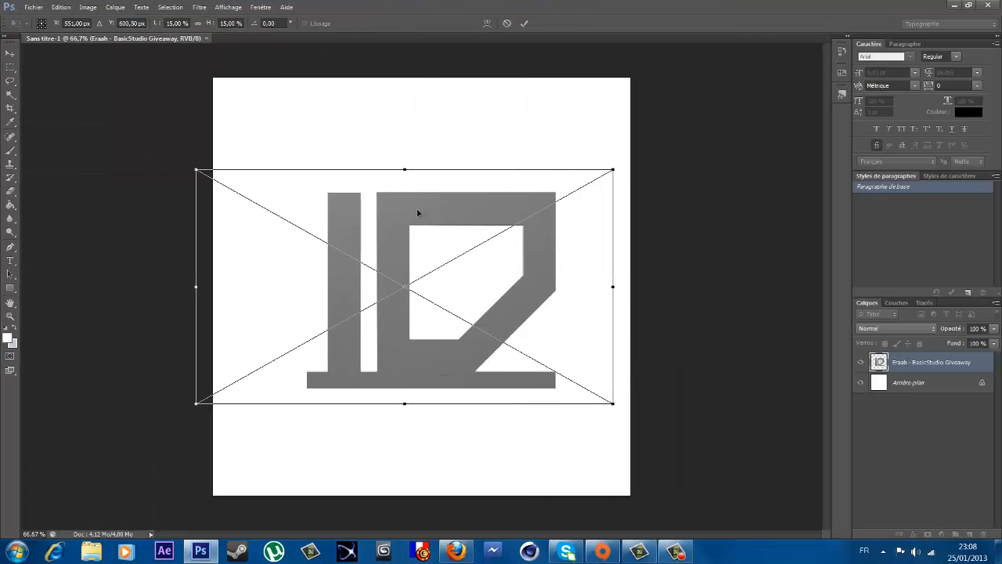
{"action": "left_click_drag", "start_coordinate": [616, 166], "coordinate": [776, 79]}
{"action": "left_click_drag", "start_coordinate": [667, 220], "coordinate": [576, 252]}
{"action": "key", "text": "Return"}
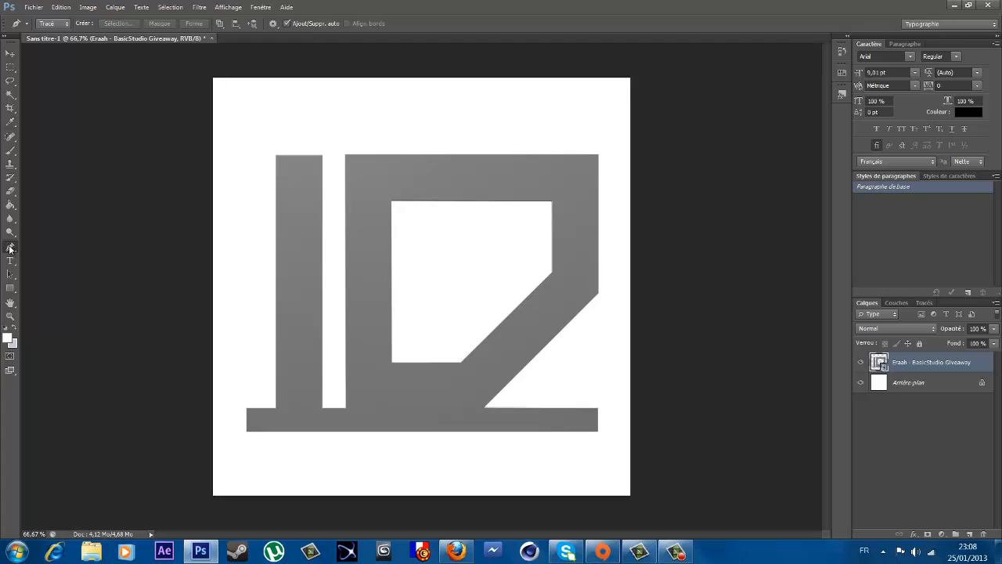
Step: Trace the logo's complete outer outline, including the vertical bar and the base strip, as a closed straight-sided path with the Pen tool
{"action": "left_click", "coordinate": [275, 156]}
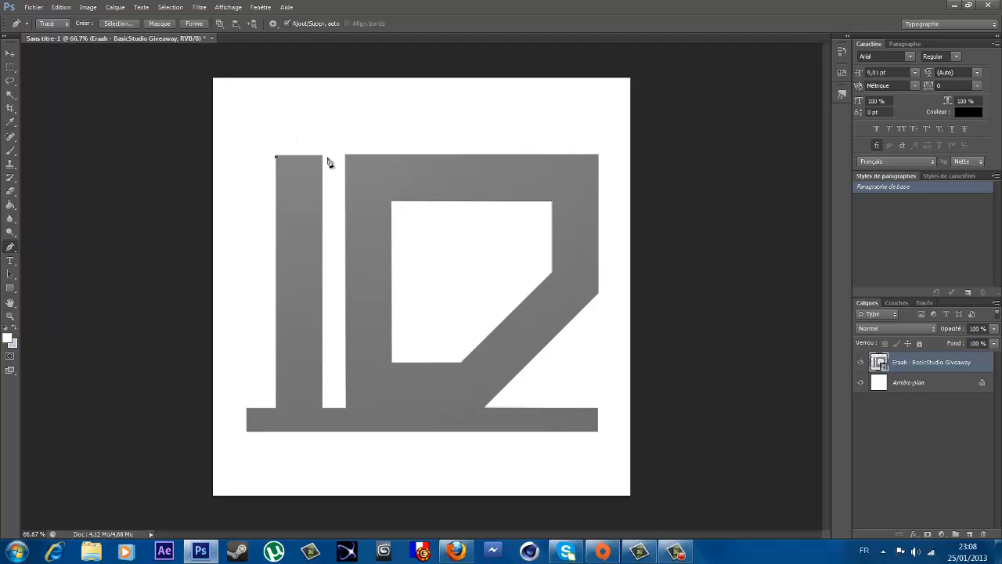
{"action": "left_click", "coordinate": [322, 156]}
{"action": "left_click", "coordinate": [322, 407]}
{"action": "left_click", "coordinate": [345, 409]}
{"action": "left_click", "coordinate": [343, 156]}
{"action": "left_click", "coordinate": [600, 156]}
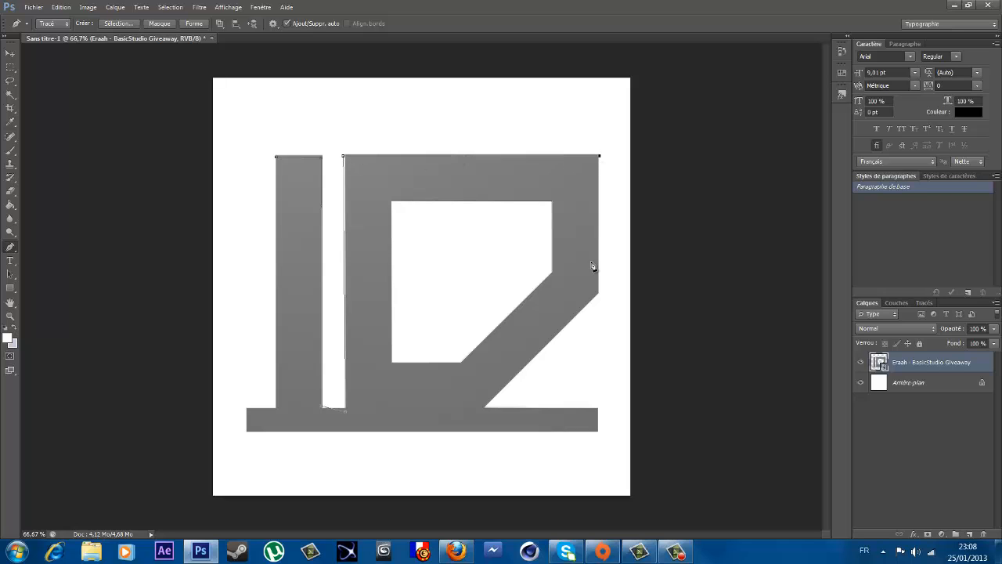
{"action": "left_click", "coordinate": [599, 294]}
{"action": "left_click", "coordinate": [485, 407]}
{"action": "left_click", "coordinate": [600, 407]}
{"action": "left_click", "coordinate": [600, 440]}
{"action": "left_click", "coordinate": [252, 439]}
{"action": "left_click", "coordinate": [243, 403]}
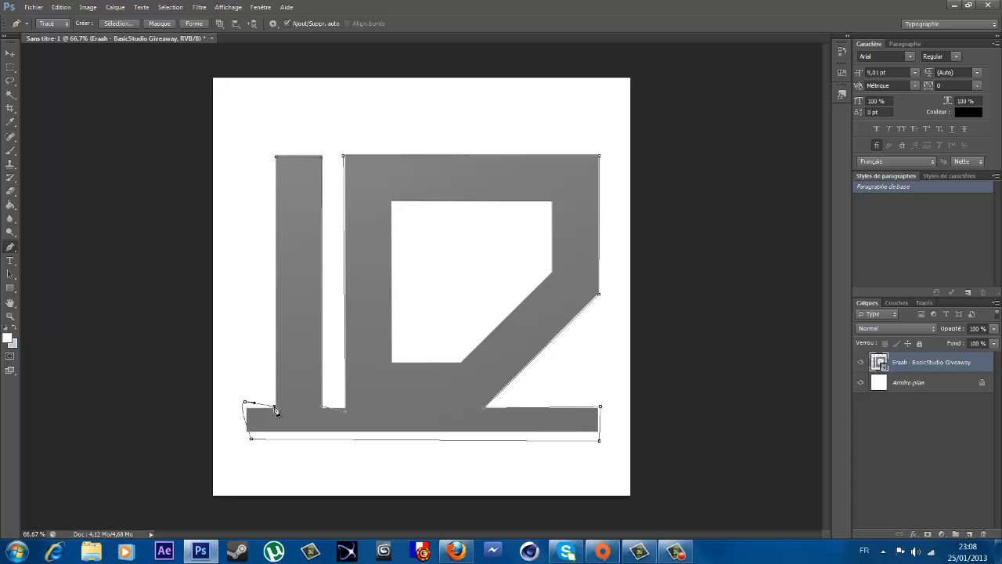
{"action": "left_click", "coordinate": [274, 407]}
{"action": "left_click", "coordinate": [276, 156]}
Step: Trace the five-sided cutout inside the logo as a second closed path with the Pen tool
{"action": "left_click", "coordinate": [392, 203]}
{"action": "left_click", "coordinate": [392, 360]}
{"action": "left_click", "coordinate": [462, 359]}
{"action": "left_click", "coordinate": [562, 273]}
{"action": "left_click", "coordinate": [554, 213]}
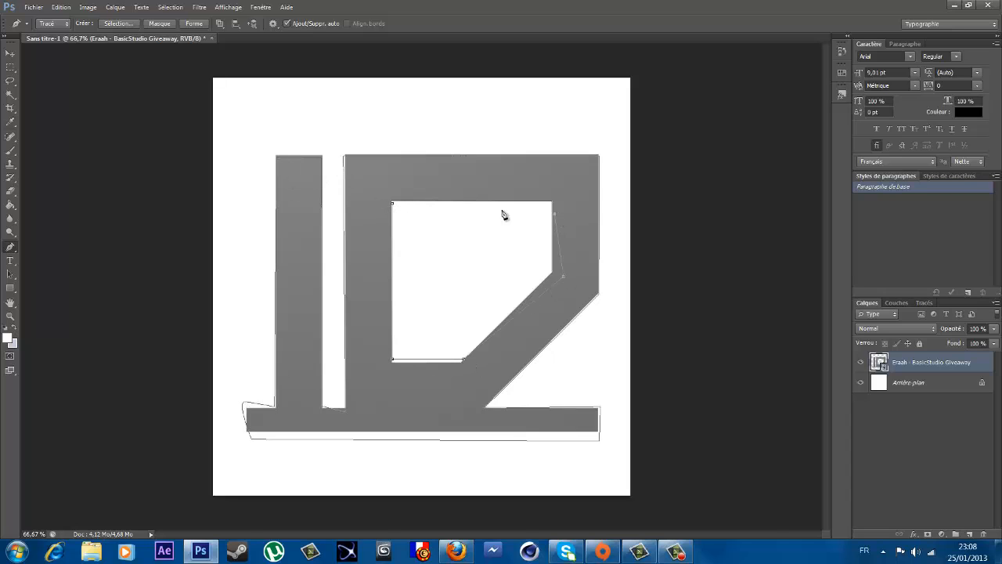
{"action": "left_click", "coordinate": [392, 204]}
Step: Start exporting the work path as an Adobe Illustrator (.ai) file, cancel the export, and quit without saving the document
{"action": "left_click", "coordinate": [33, 7]}
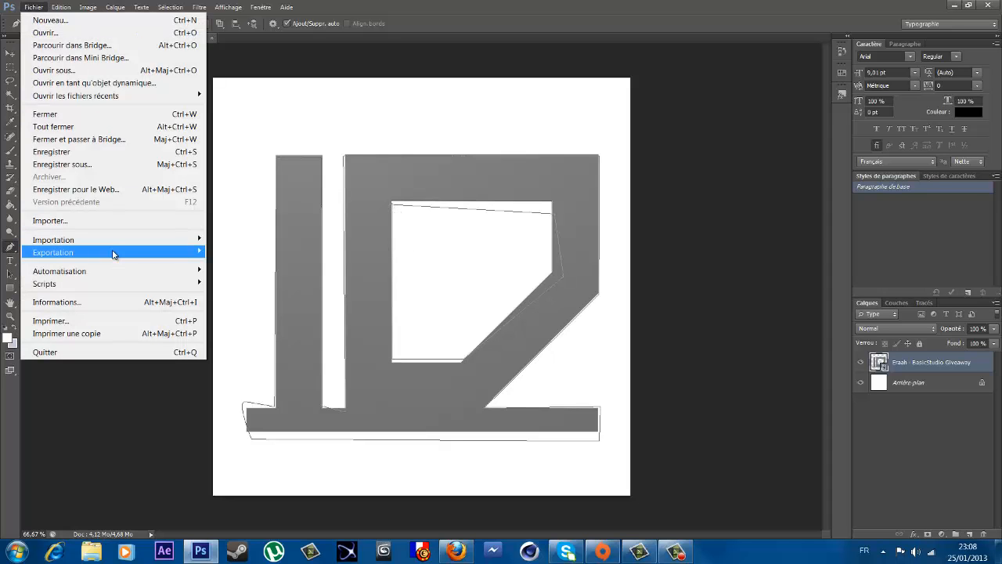
{"action": "mouse_move", "coordinate": [112, 252]}
{"action": "left_click", "coordinate": [287, 278]}
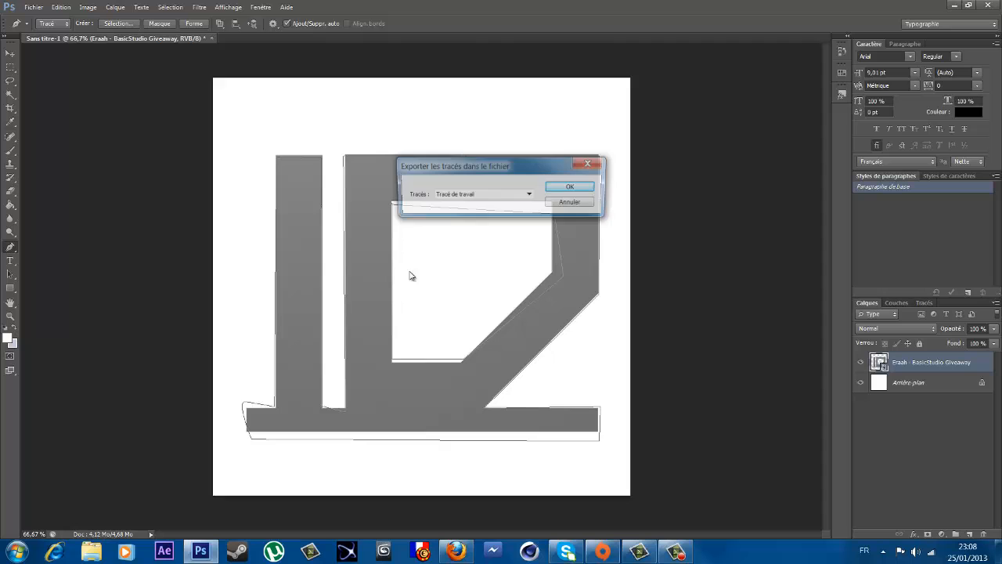
{"action": "left_click", "coordinate": [573, 188]}
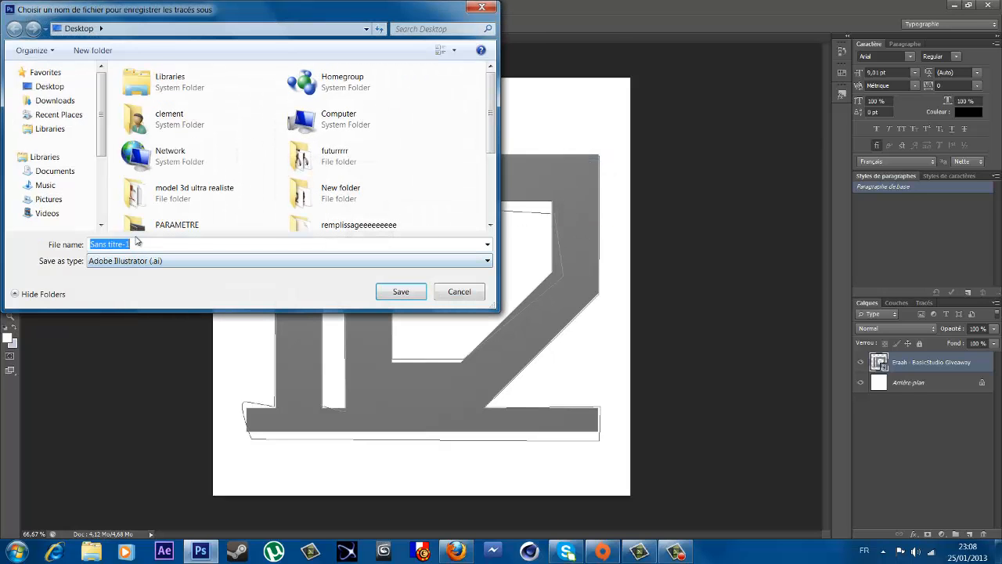
{"action": "left_click", "coordinate": [474, 296]}
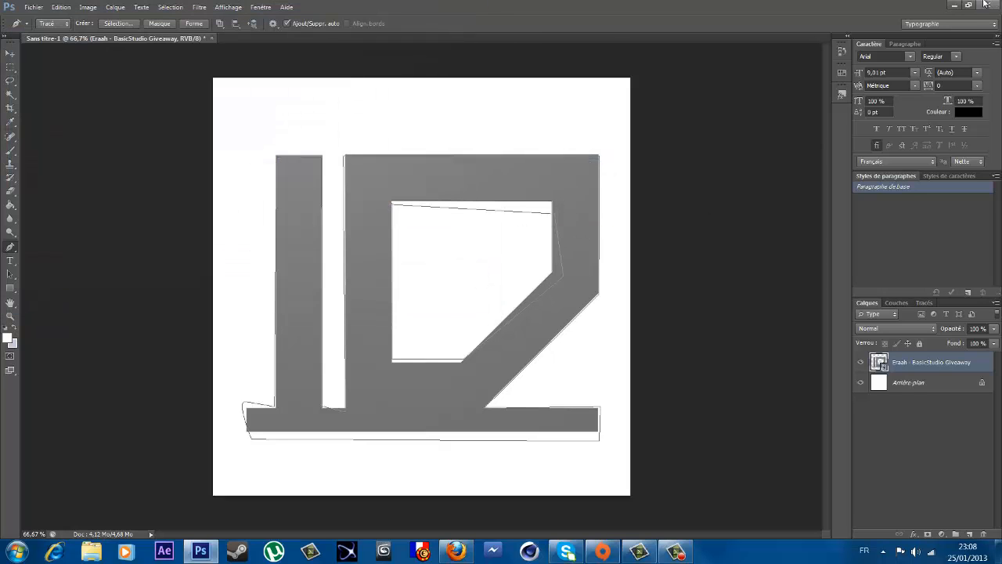
{"action": "left_click", "coordinate": [986, 5]}
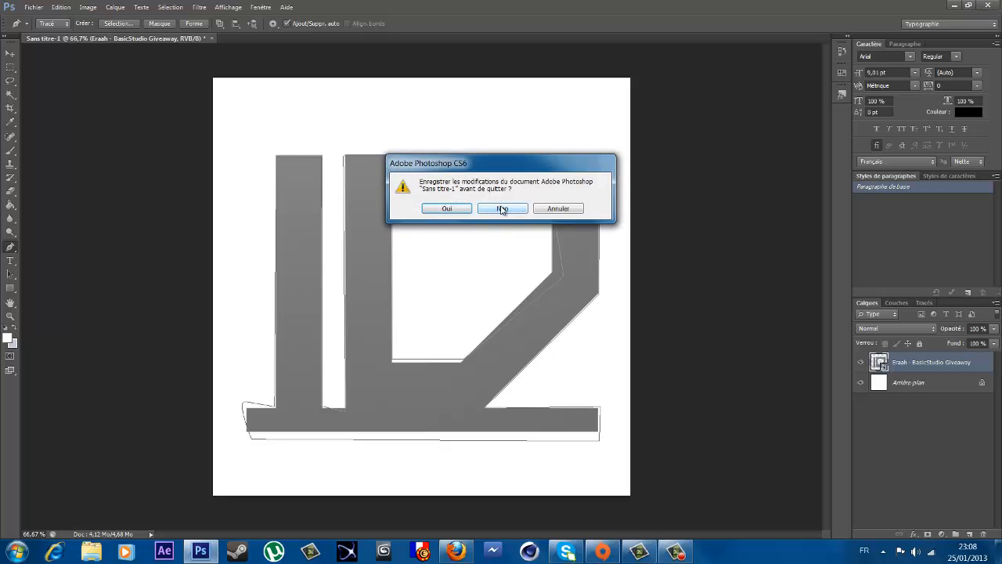
{"action": "left_click", "coordinate": [502, 208]}
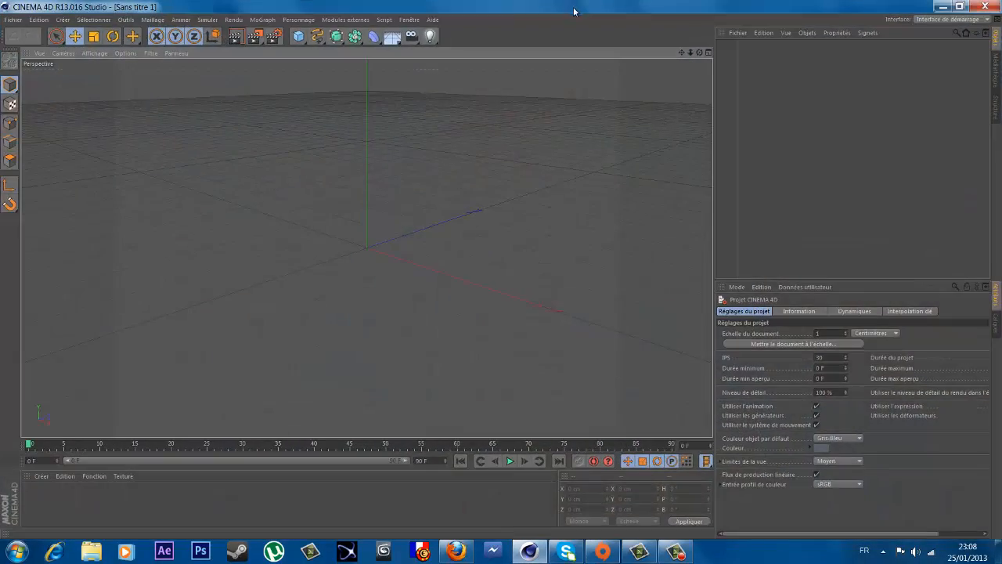
Step: Import Sans titre-1.ai from the Documents library into Cinema 4D with scale factor 1 centimetre and connected splines, and select the imported spline
{"action": "double_click", "coordinate": [574, 11]}
{"action": "left_click", "coordinate": [91, 551]}
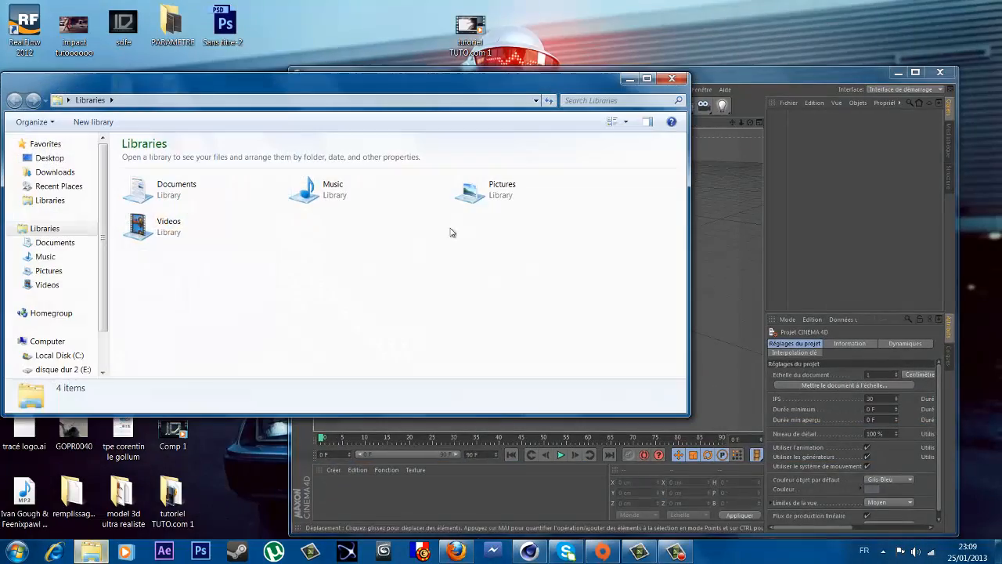
{"action": "double_click", "coordinate": [257, 188]}
{"action": "scroll", "coordinate": [613, 221], "scroll_direction": "down", "scroll_amount": 5}
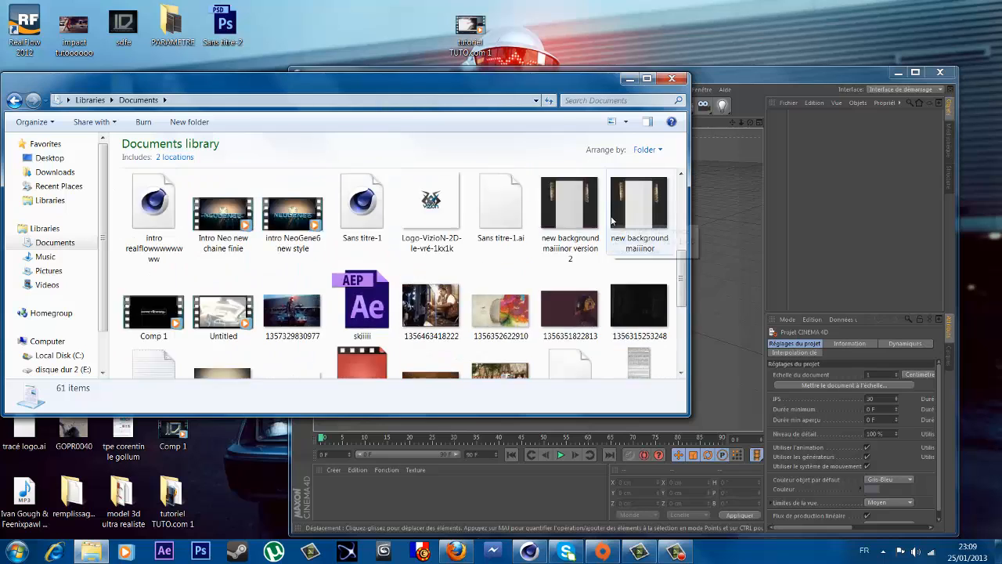
{"action": "scroll", "coordinate": [612, 222], "scroll_direction": "up", "scroll_amount": 1}
{"action": "left_click", "coordinate": [508, 305]}
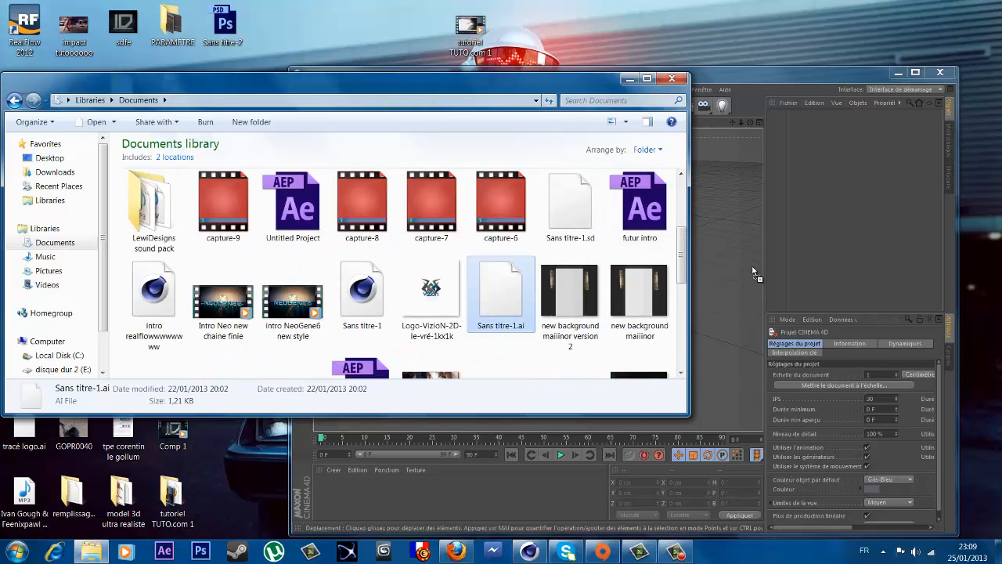
{"action": "left_click_drag", "start_coordinate": [755, 272], "coordinate": [723, 271]}
{"action": "left_click", "coordinate": [706, 365]}
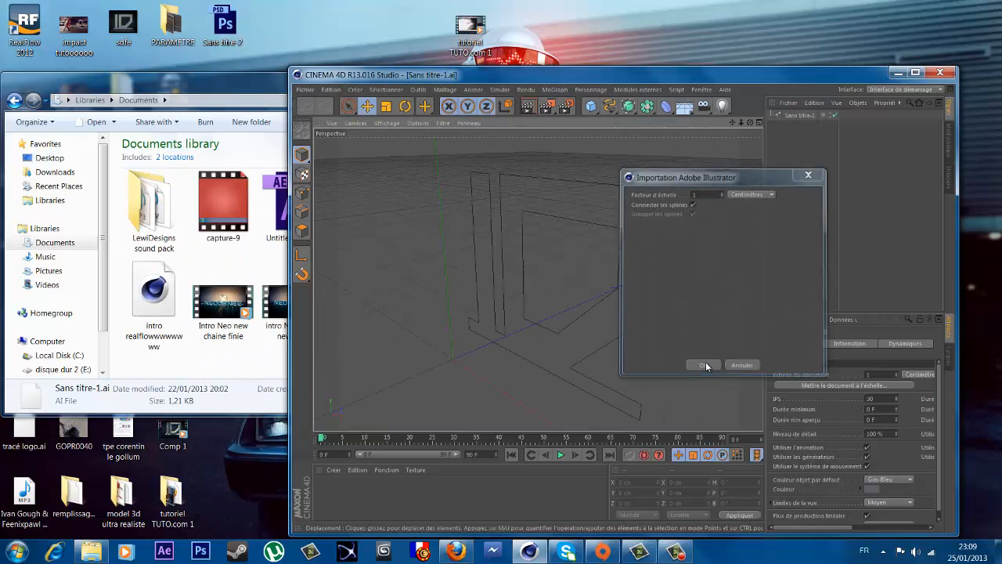
{"action": "double_click", "coordinate": [657, 75]}
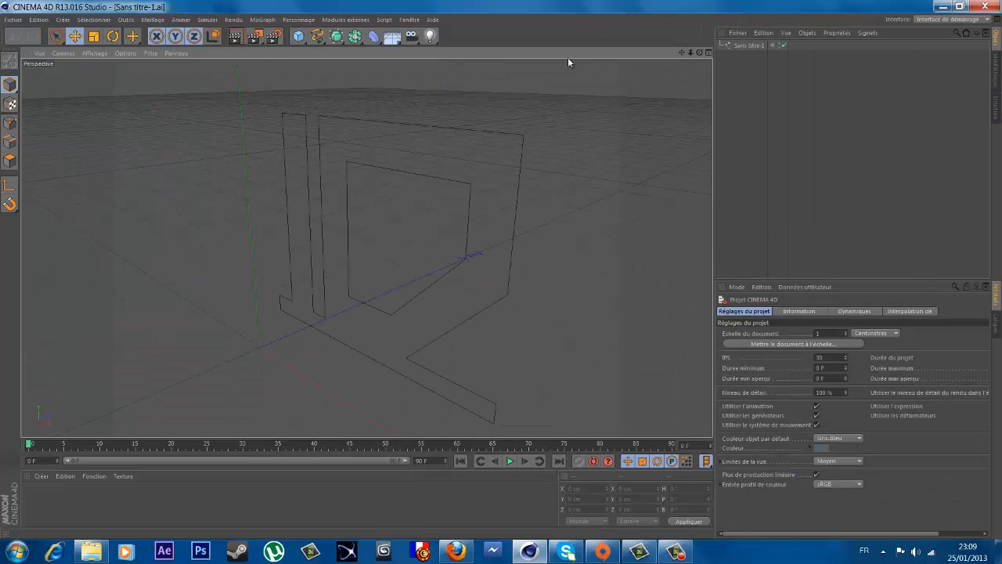
{"action": "left_click", "coordinate": [743, 44]}
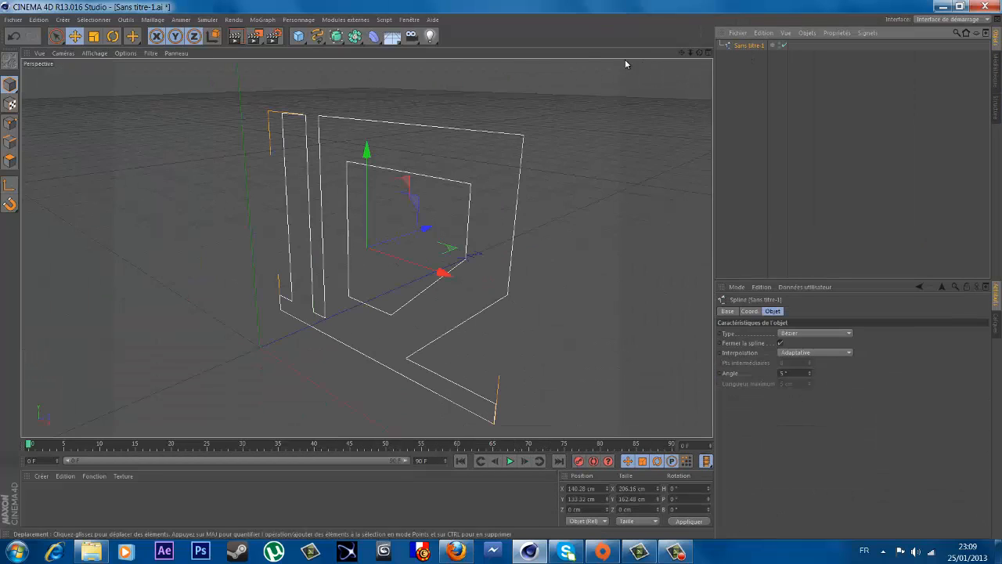
Step: Extrude the Sans titre-1 spline by nesting it in a new Extrusion NURBS with a Z movement of 45 cm
{"action": "left_click", "coordinate": [338, 39]}
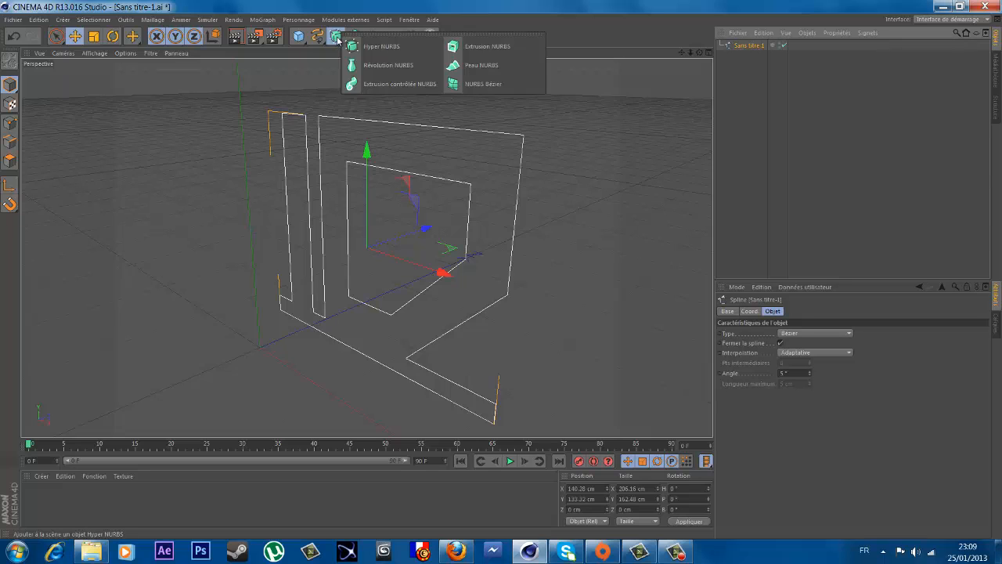
{"action": "left_click", "coordinate": [467, 49]}
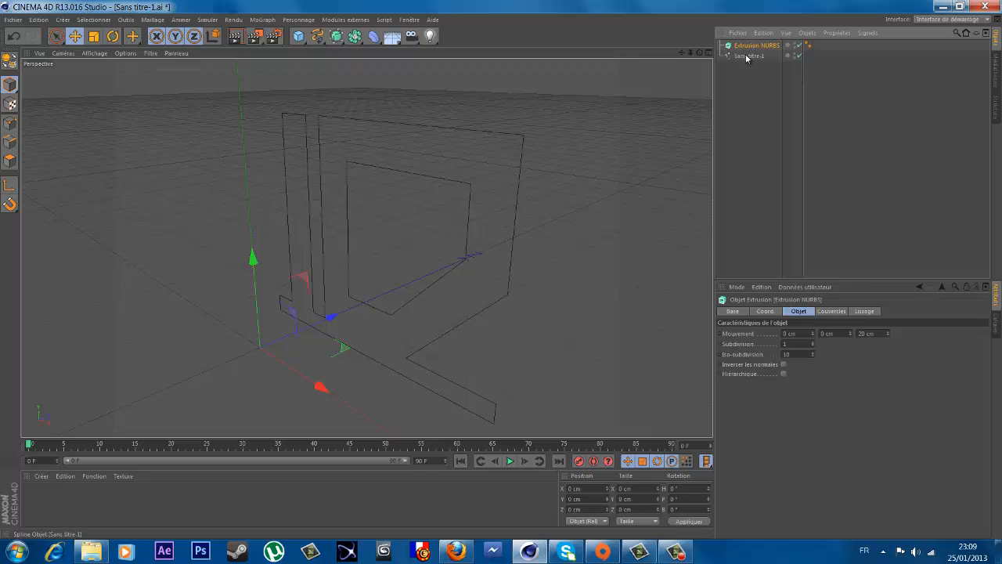
{"action": "mouse_move", "coordinate": [746, 58]}
{"action": "left_mouse_down"}
{"action": "mouse_move", "coordinate": [761, 51]}
{"action": "mouse_move", "coordinate": [751, 47]}
{"action": "left_mouse_up"}
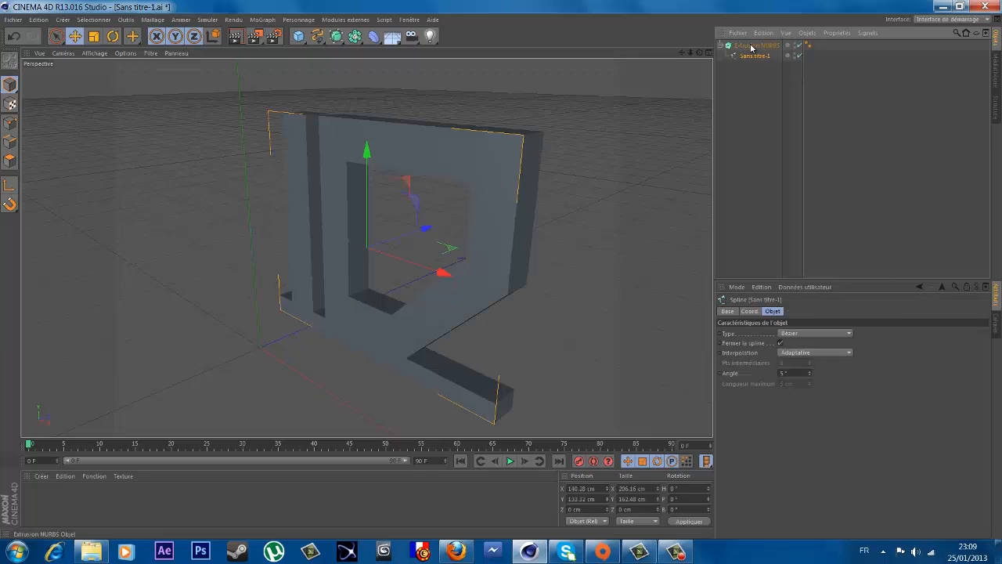
{"action": "left_click", "coordinate": [751, 45]}
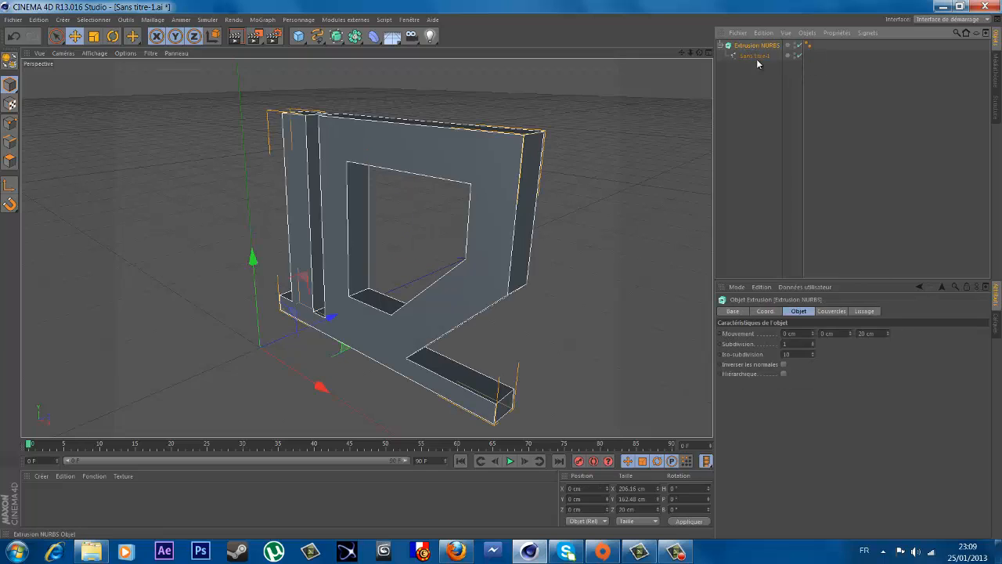
{"action": "left_click_drag", "start_coordinate": [887, 330], "coordinate": [888, 330]}
{"action": "left_click", "coordinate": [749, 100]}
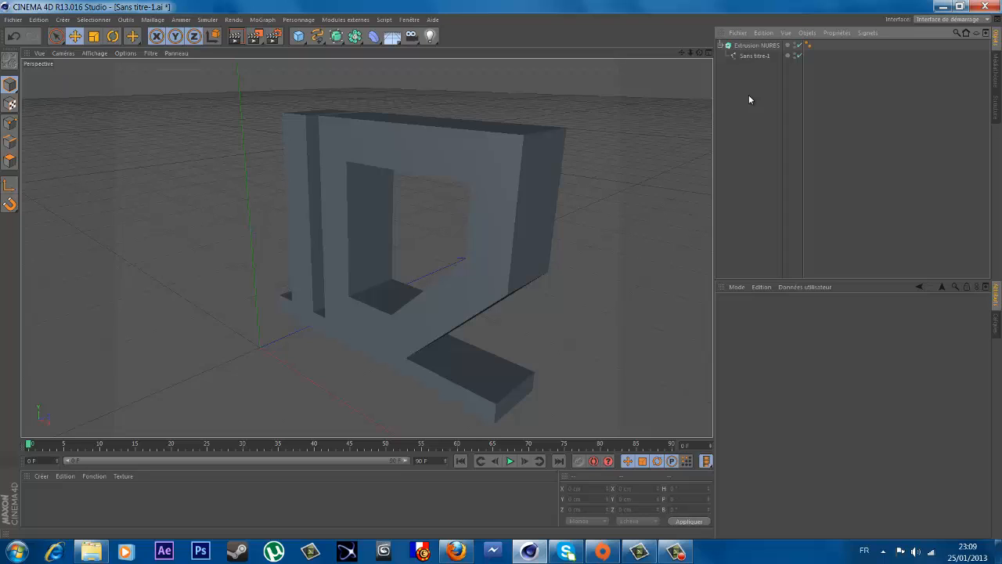
{"action": "left_click", "coordinate": [342, 21]}
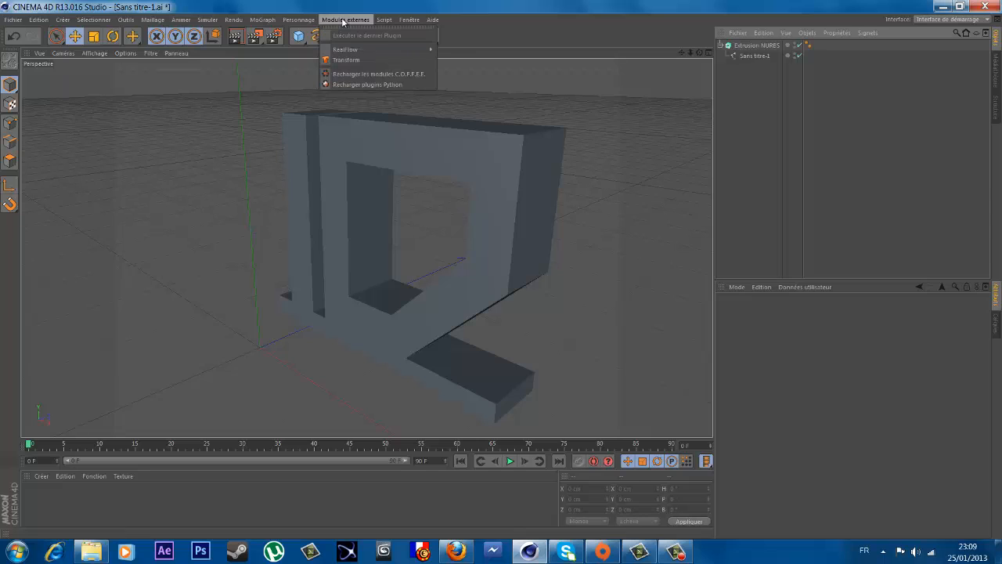
{"action": "mouse_move", "coordinate": [367, 49]}
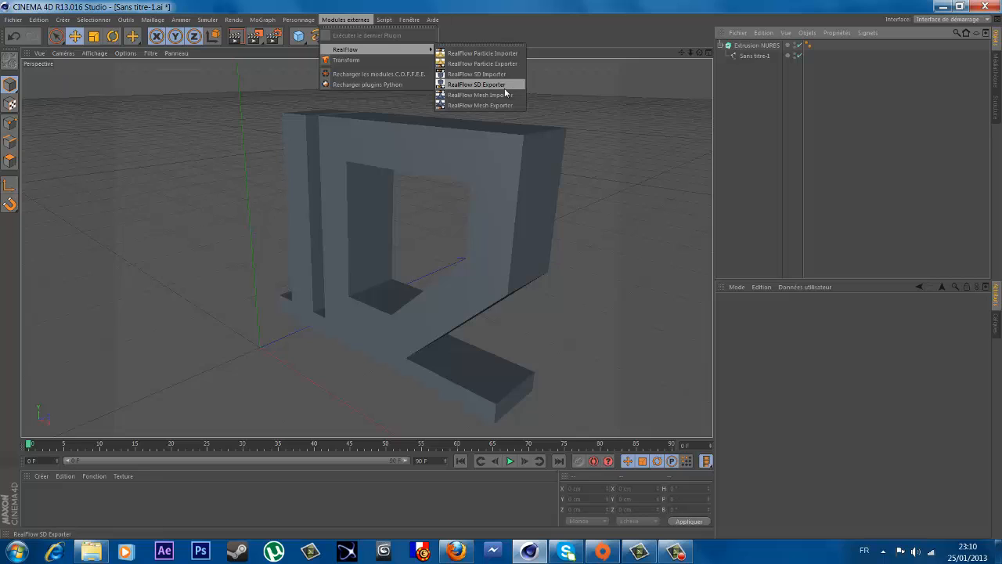
{"action": "left_click", "coordinate": [611, 104]}
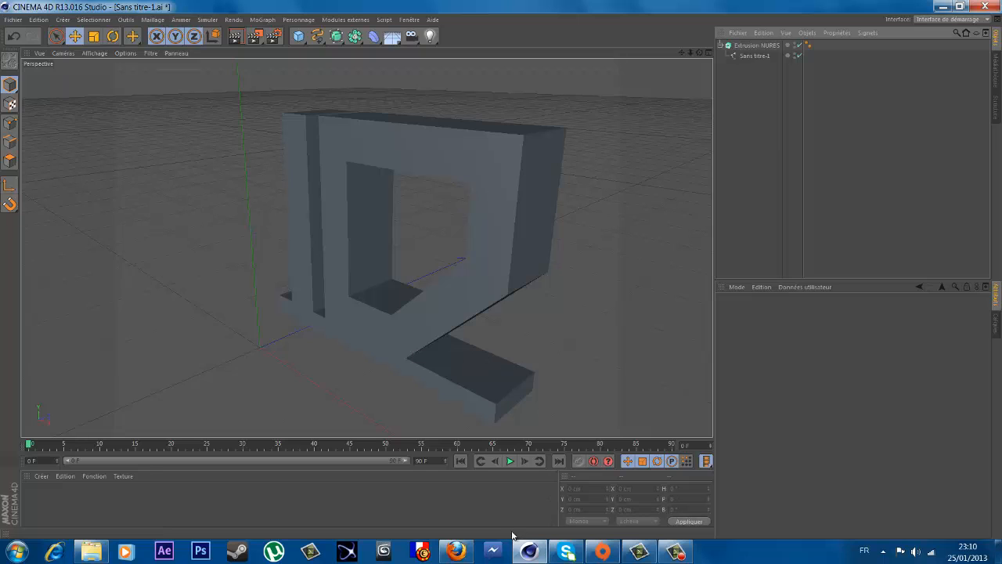
Step: Switch to Firefox, search the web for realflow, and open the download area of the official RealFlow site
{"action": "left_click", "coordinate": [456, 552]}
{"action": "left_click", "coordinate": [819, 26]}
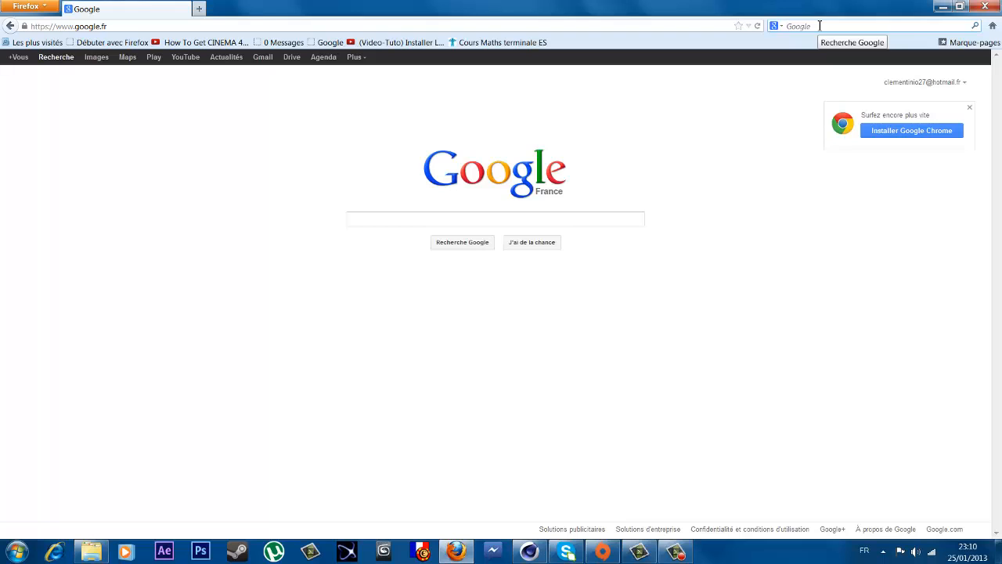
{"action": "type", "text": "realflow"}
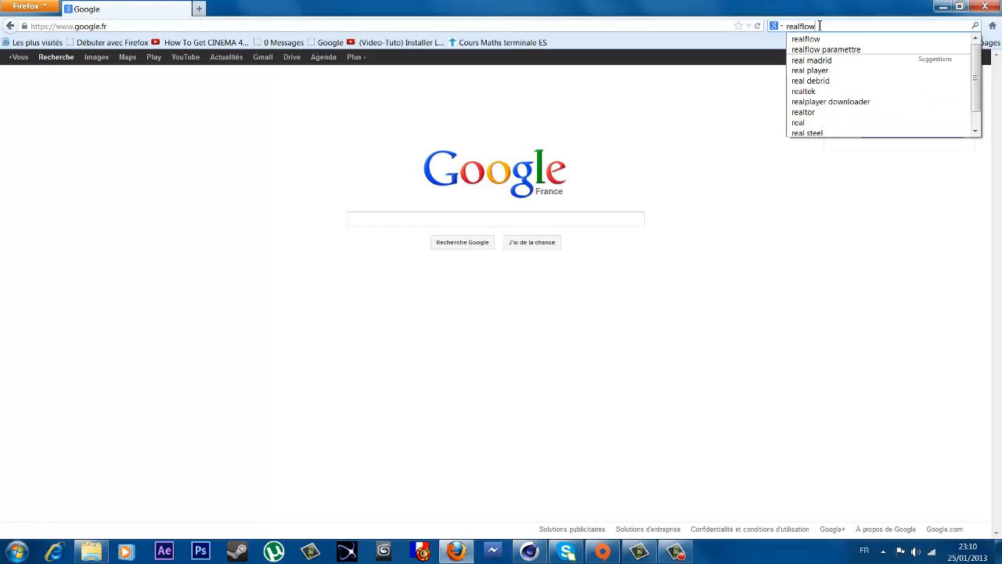
{"action": "key", "text": "Return"}
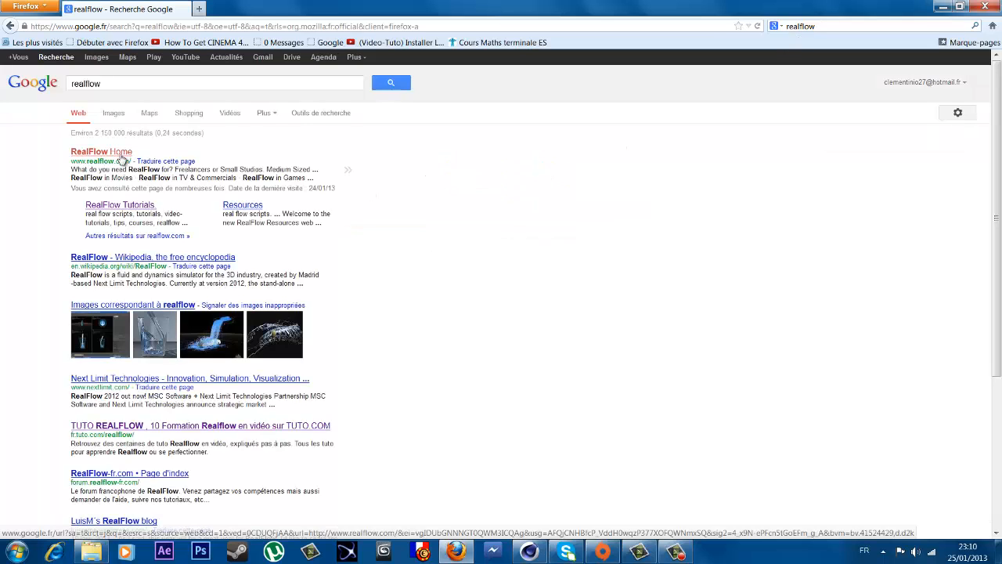
{"action": "left_click", "coordinate": [121, 156]}
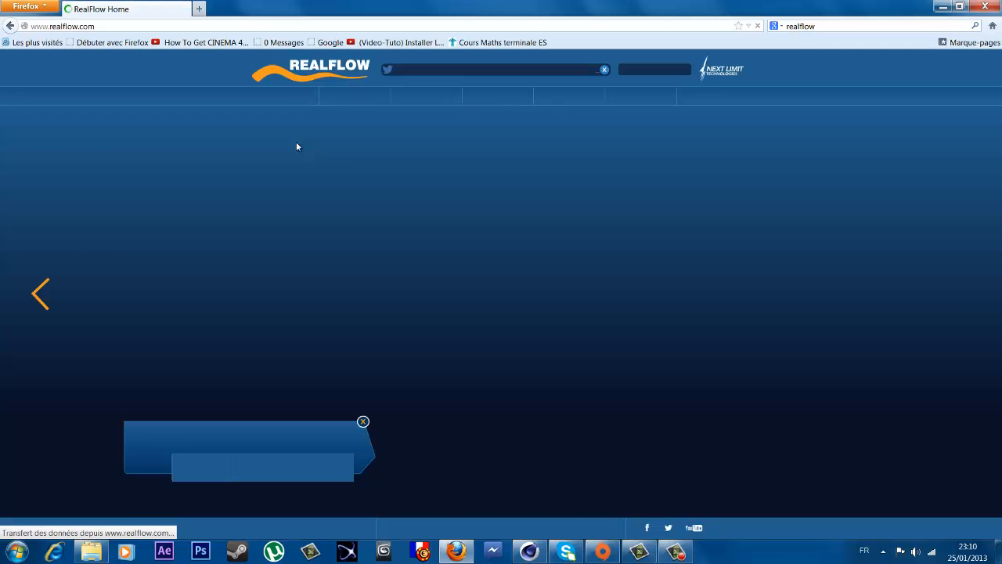
{"action": "left_click", "coordinate": [577, 99]}
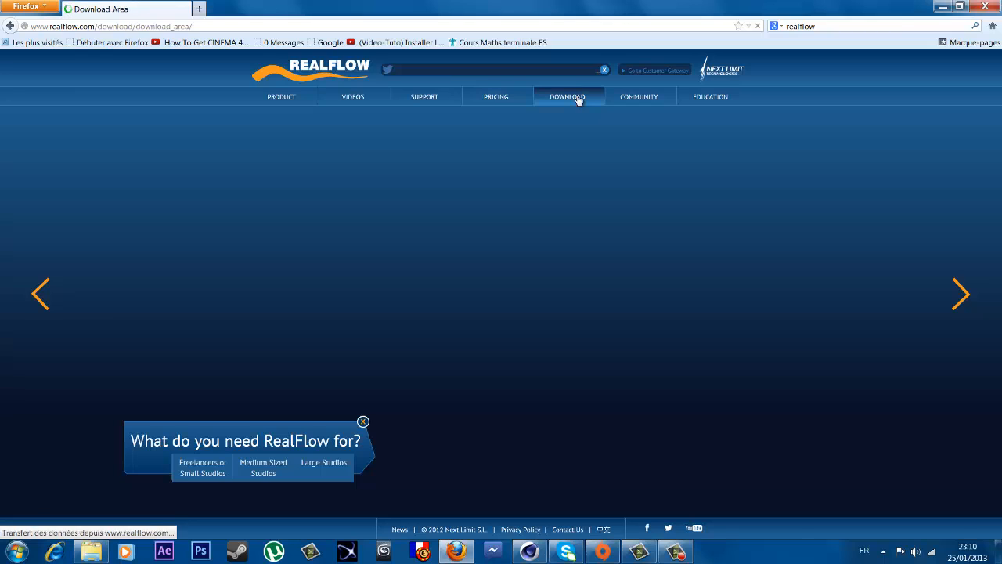
Step: Download the RealFlow Connectivity Plug-ins for Cinema 4D on Windows 32 / 64 bit and open the zip with WinRAR
{"action": "left_click", "coordinate": [514, 214]}
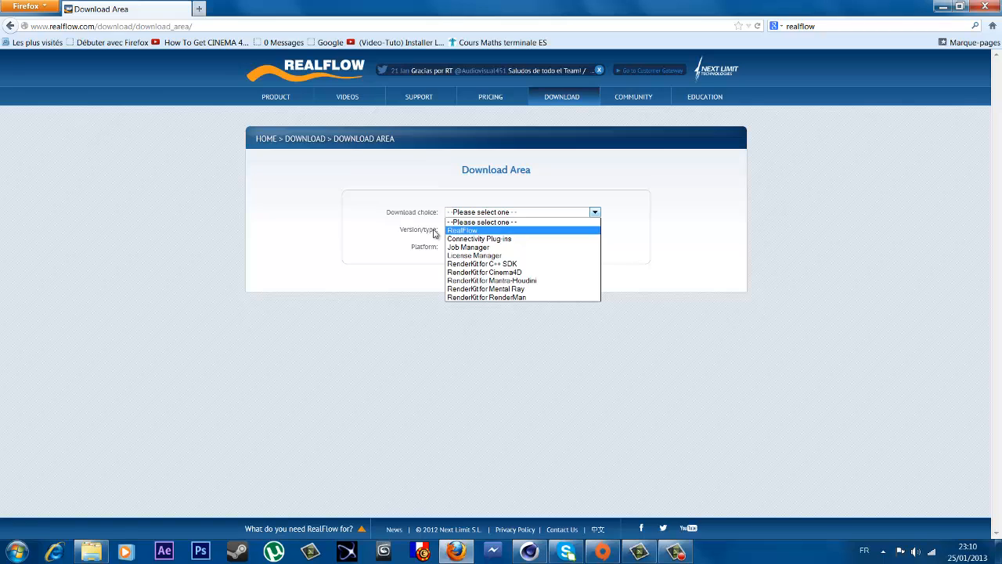
{"action": "left_click", "coordinate": [491, 239]}
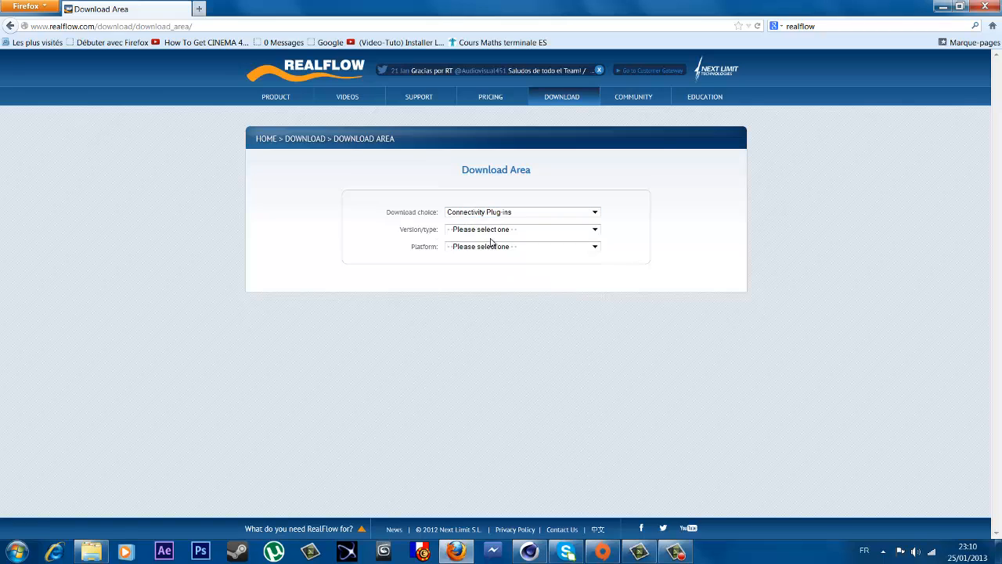
{"action": "left_click", "coordinate": [491, 229]}
{"action": "left_click", "coordinate": [493, 283]}
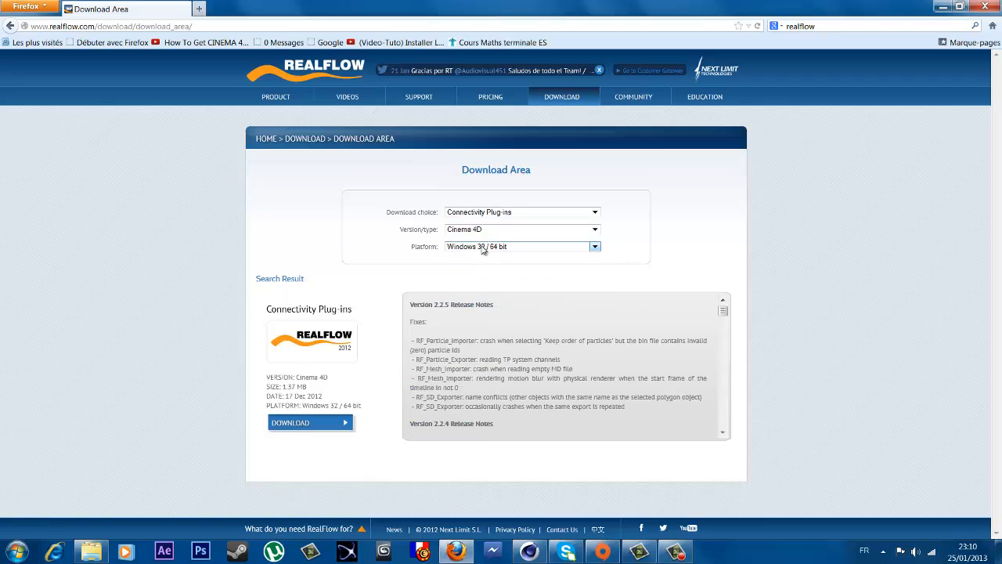
{"action": "left_click", "coordinate": [483, 246]}
{"action": "left_click", "coordinate": [518, 256]}
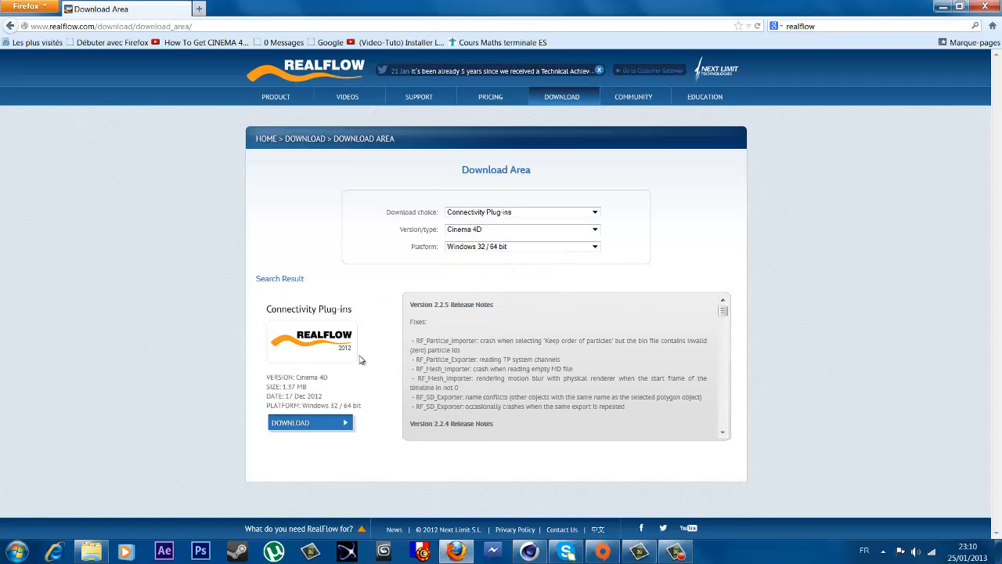
{"action": "left_click", "coordinate": [332, 422]}
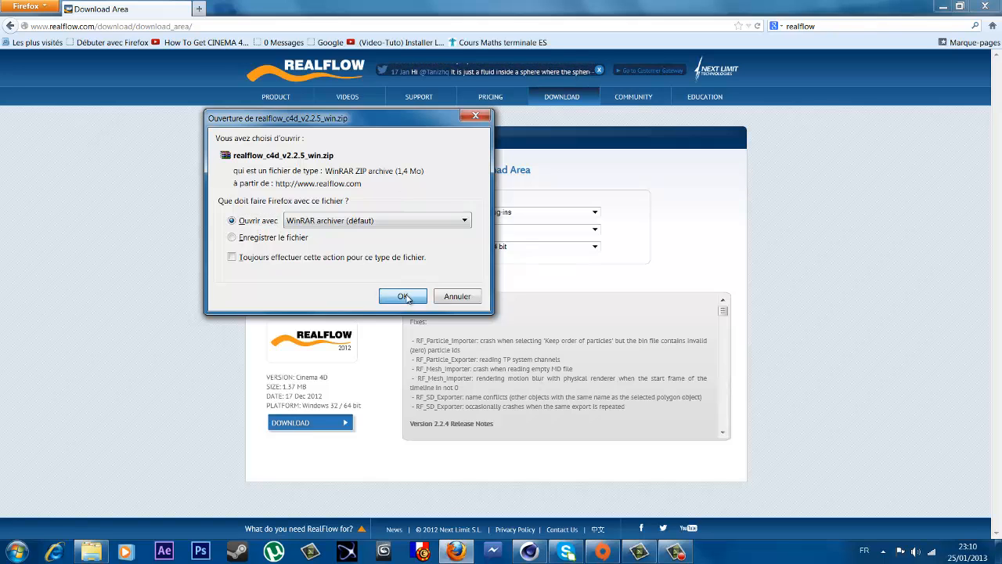
{"action": "left_click", "coordinate": [405, 296]}
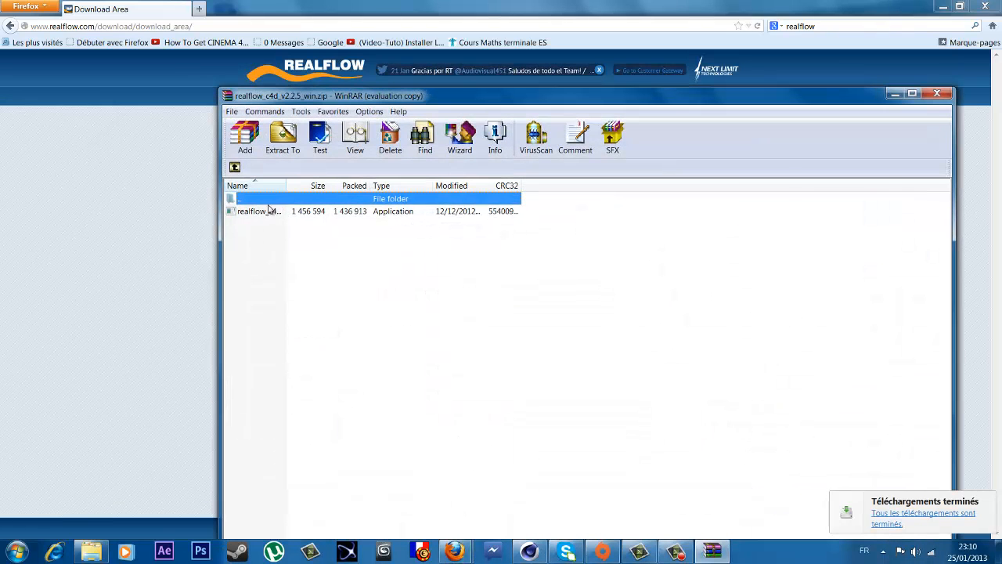
Step: Launch the RealFlow Cinema 4D plug-in installer from the archive, and quit the setup without installing
{"action": "double_click", "coordinate": [265, 211]}
{"action": "left_click", "coordinate": [691, 392]}
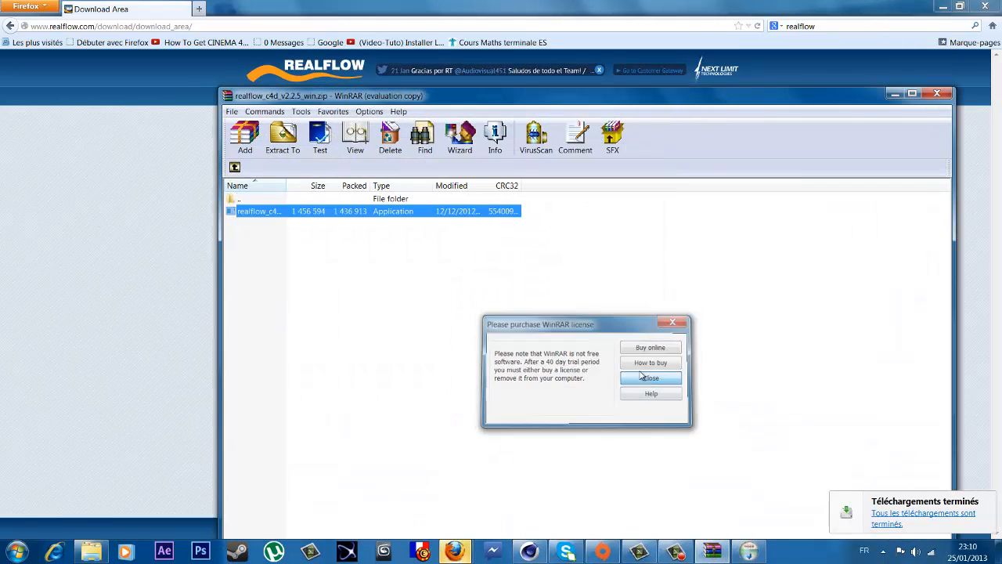
{"action": "left_click", "coordinate": [669, 377]}
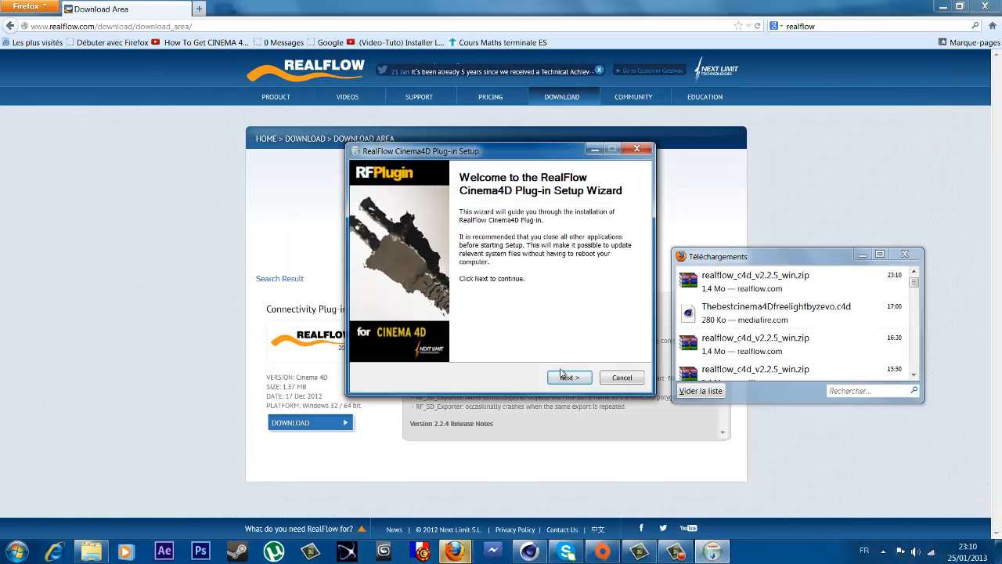
{"action": "left_click", "coordinate": [620, 379]}
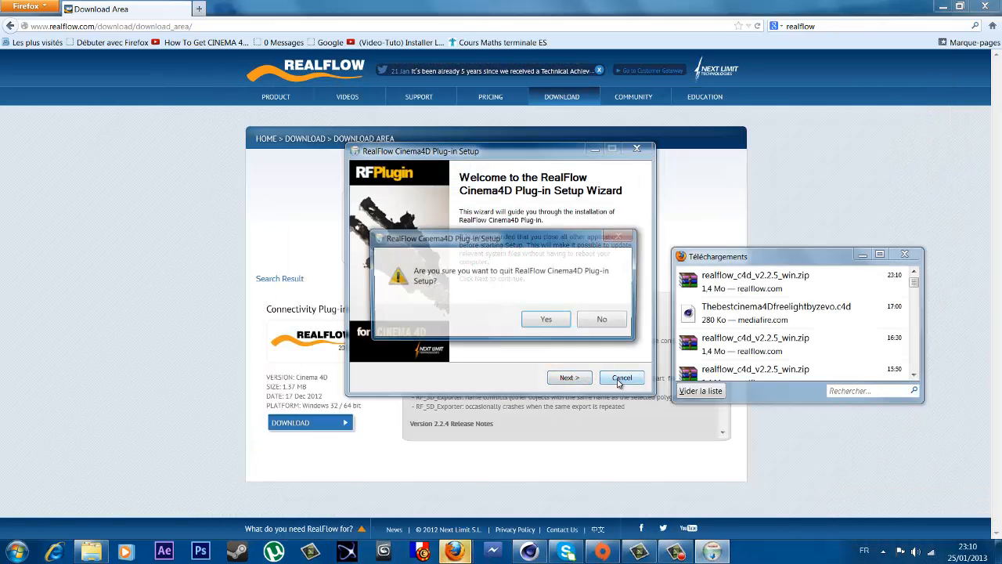
{"action": "left_click", "coordinate": [547, 318]}
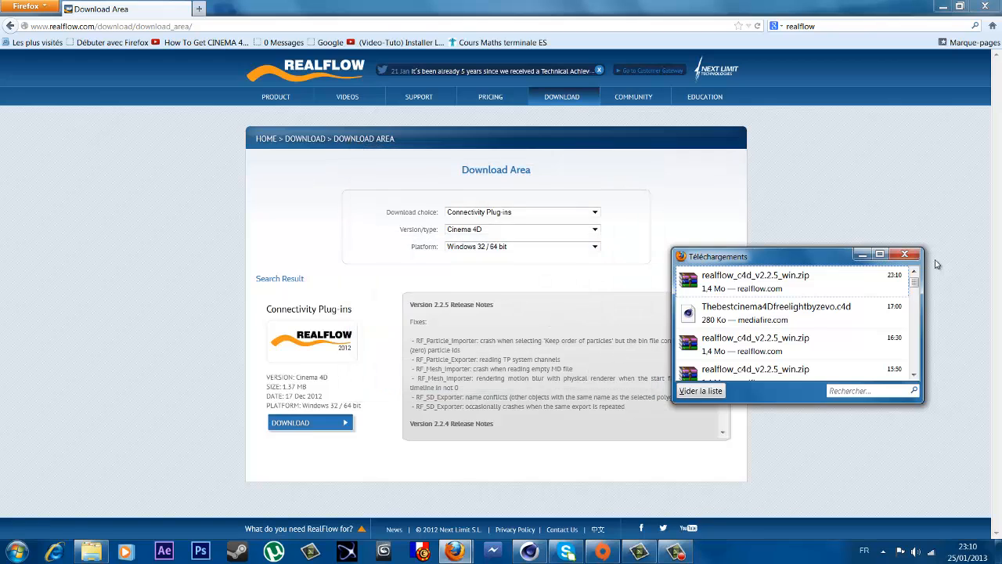
{"action": "left_click", "coordinate": [905, 254]}
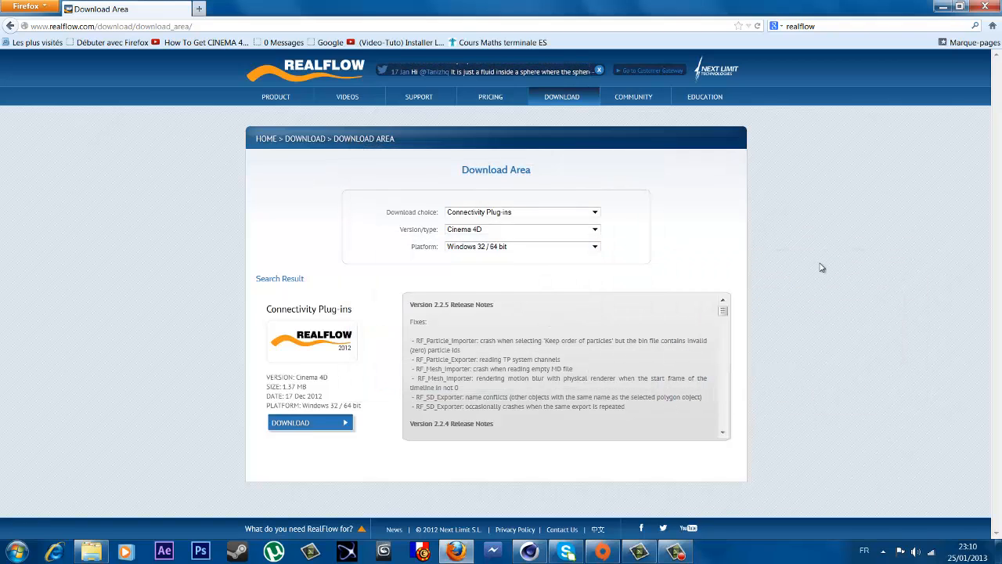
Step: Switch back to Cinema 4D, open the RealFlow SD Exporter, and cancel it without exporting
{"action": "left_click", "coordinate": [529, 551]}
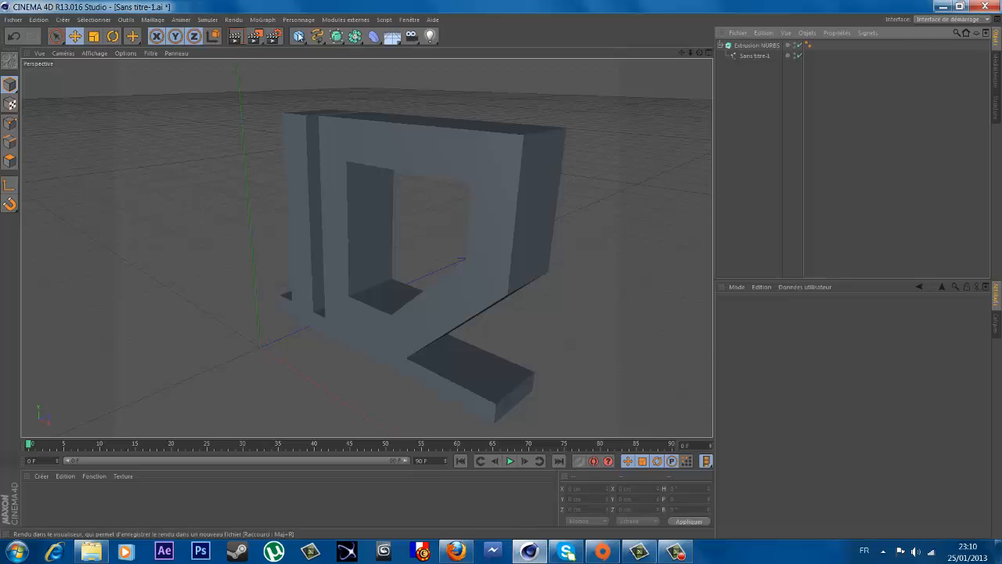
{"action": "left_click_drag", "start_coordinate": [699, 52], "coordinate": [501, 272]}
{"action": "left_click", "coordinate": [345, 20]}
{"action": "mouse_move", "coordinate": [352, 51]}
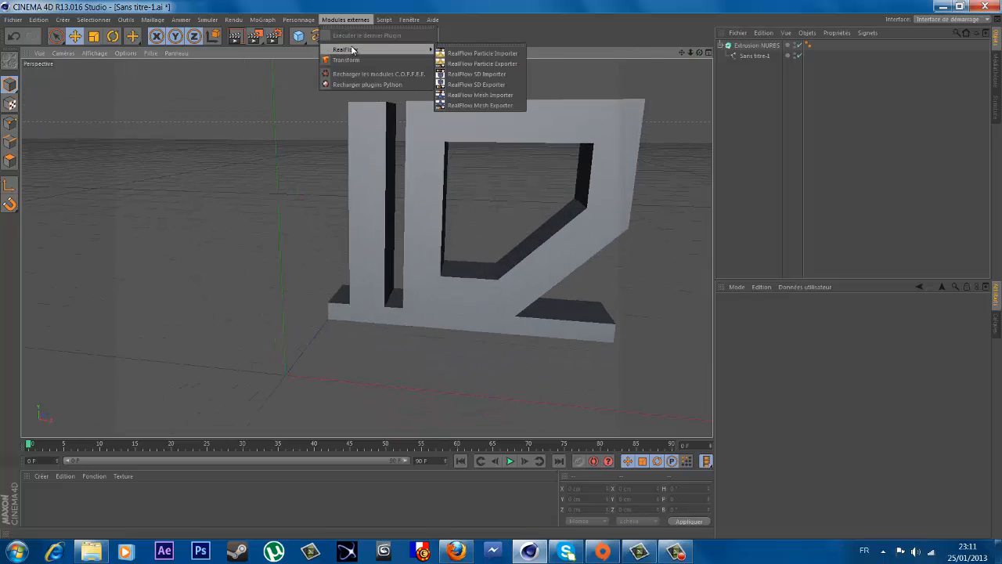
{"action": "left_click", "coordinate": [502, 85]}
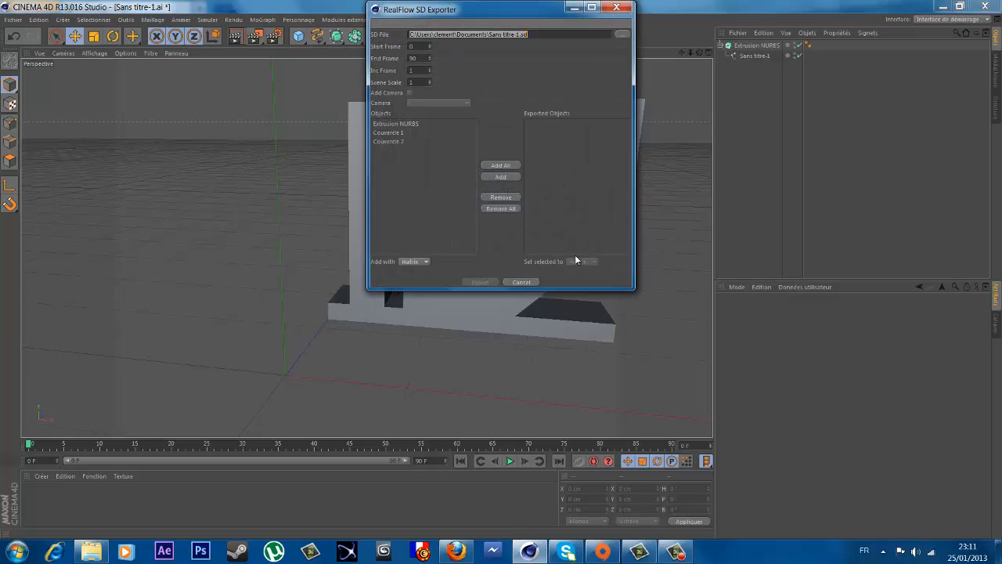
{"action": "left_click", "coordinate": [528, 283]}
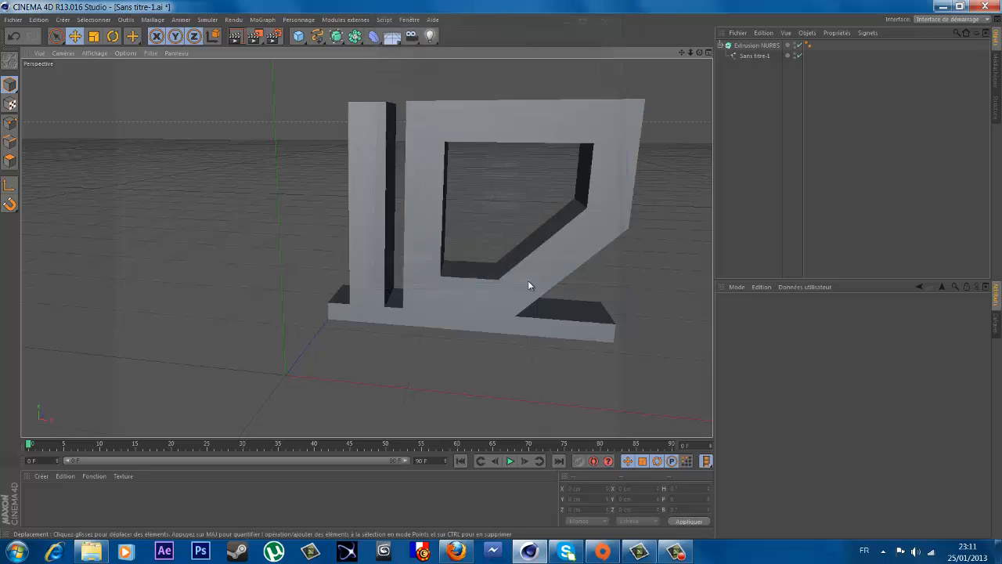
Step: Select the Extrusion NURBS together with its Sans titre-1 spline, convert them to a polygon object, and select that new object
{"action": "left_click_drag", "start_coordinate": [682, 54], "coordinate": [501, 274]}
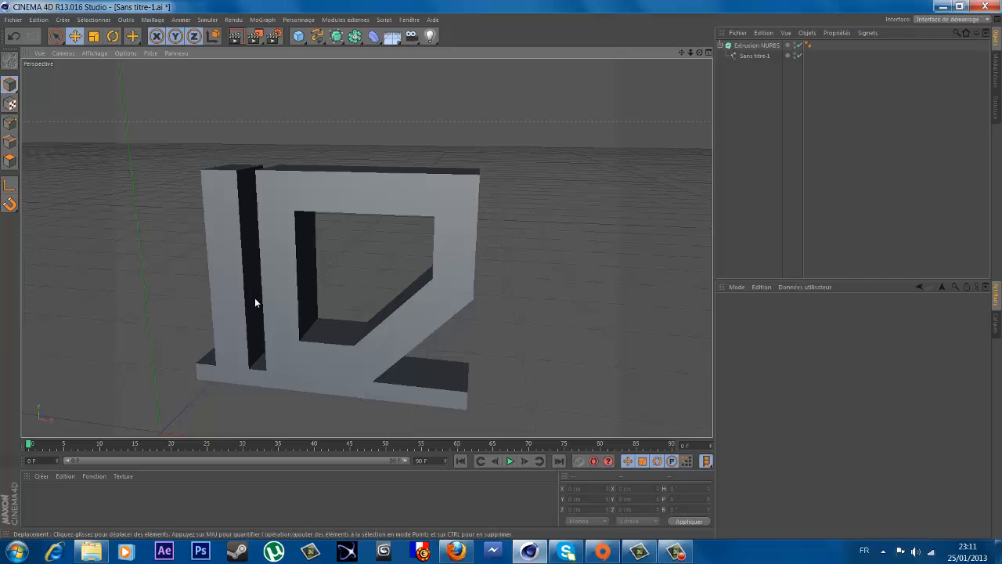
{"action": "left_click", "coordinate": [756, 45]}
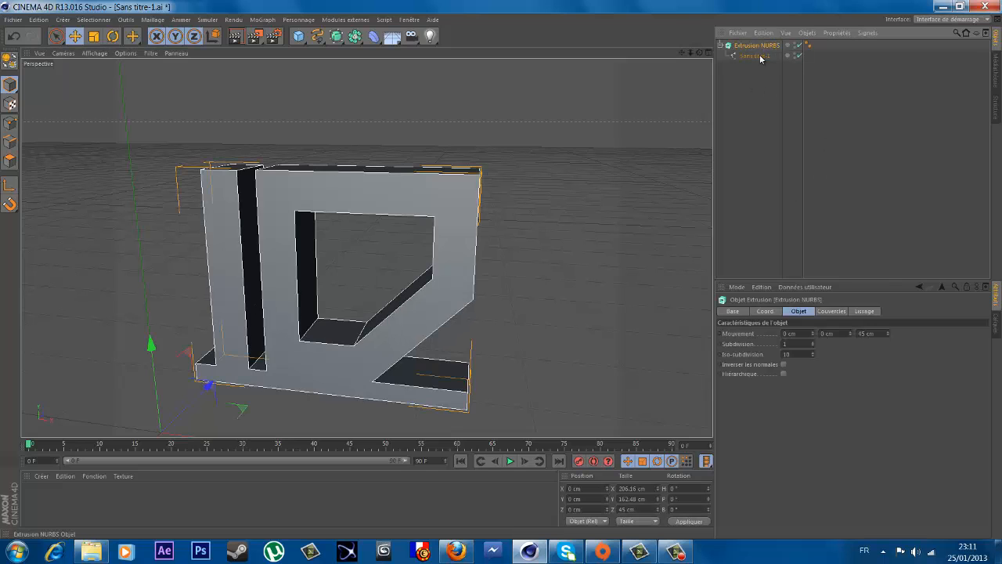
{"action": "left_click", "coordinate": [755, 56]}
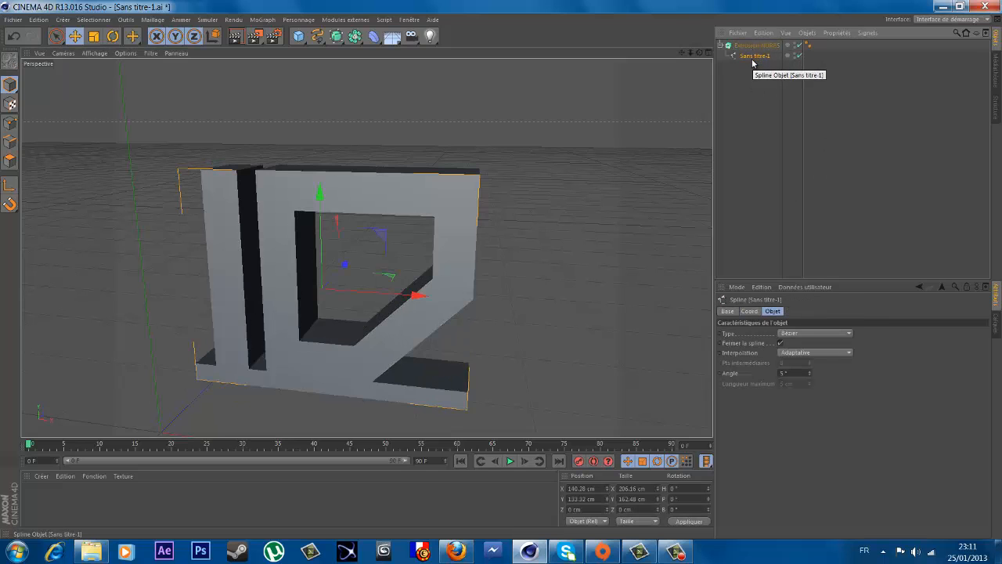
{"action": "left_click", "coordinate": [748, 83]}
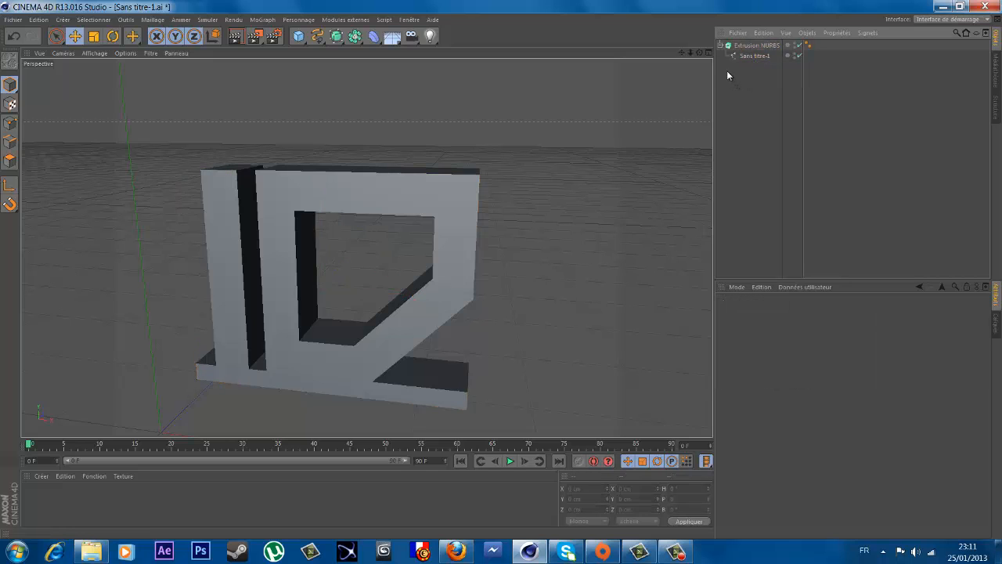
{"action": "left_click_drag", "start_coordinate": [726, 70], "coordinate": [853, 47]}
{"action": "left_click", "coordinate": [735, 79]}
{"action": "left_click_drag", "start_coordinate": [715, 68], "coordinate": [856, 44]}
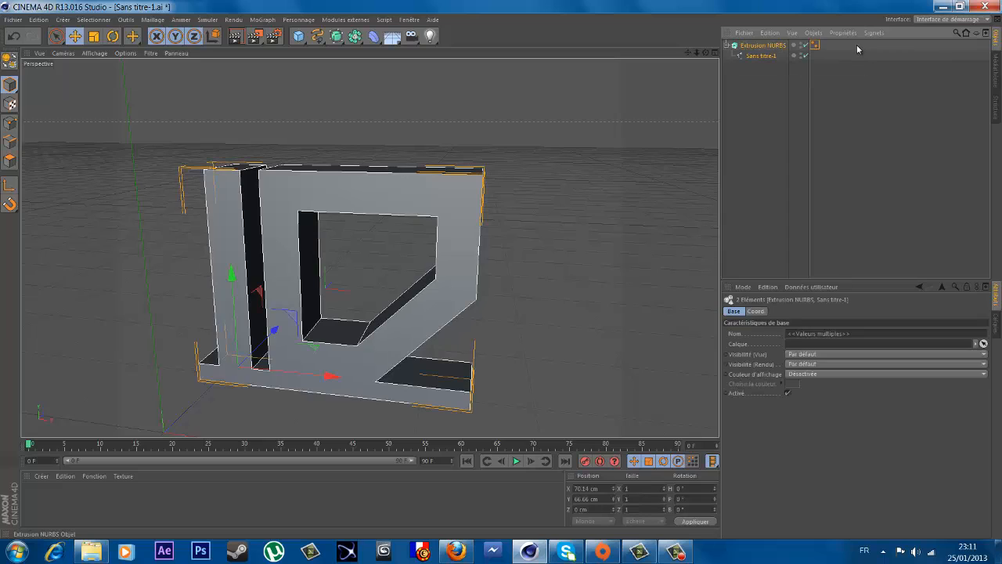
{"action": "left_click", "coordinate": [814, 33]}
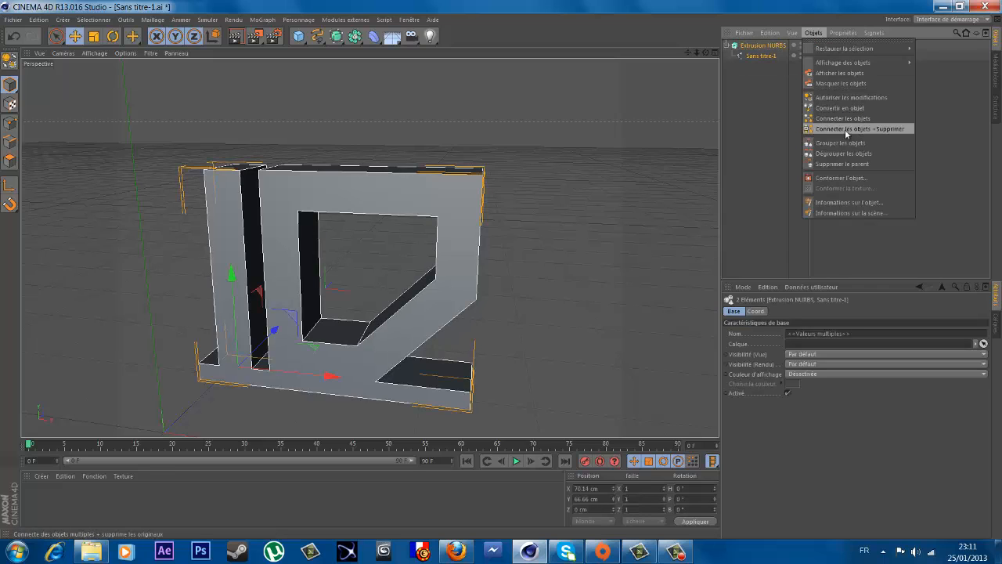
{"action": "left_click", "coordinate": [839, 108]}
{"action": "left_click", "coordinate": [752, 66]}
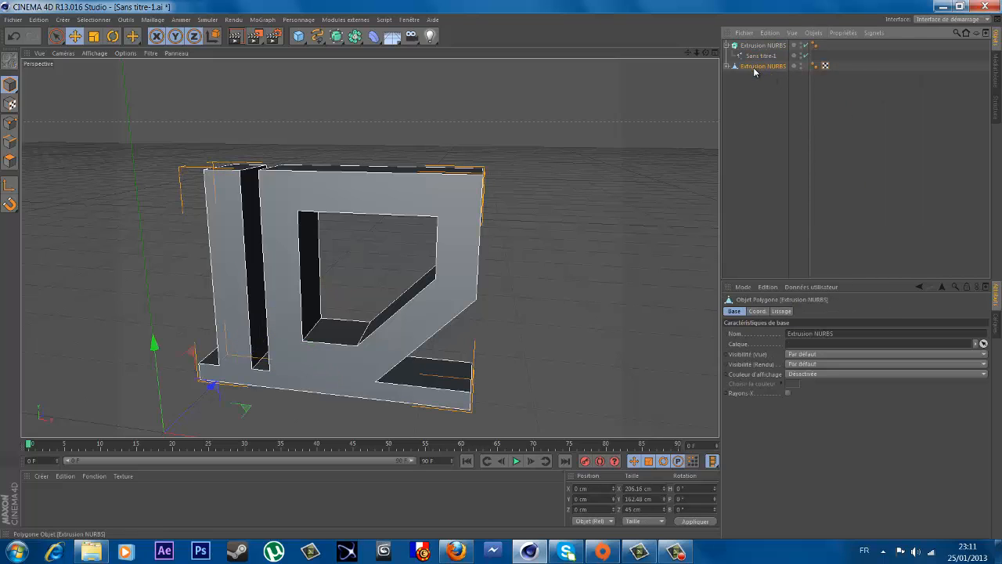
Step: Delete the original Extrusion NURBS generator, and merge the converted polygon object with its two caps using Connect Objects + Delete
{"action": "left_click", "coordinate": [754, 48]}
{"action": "key", "text": "Delete"}
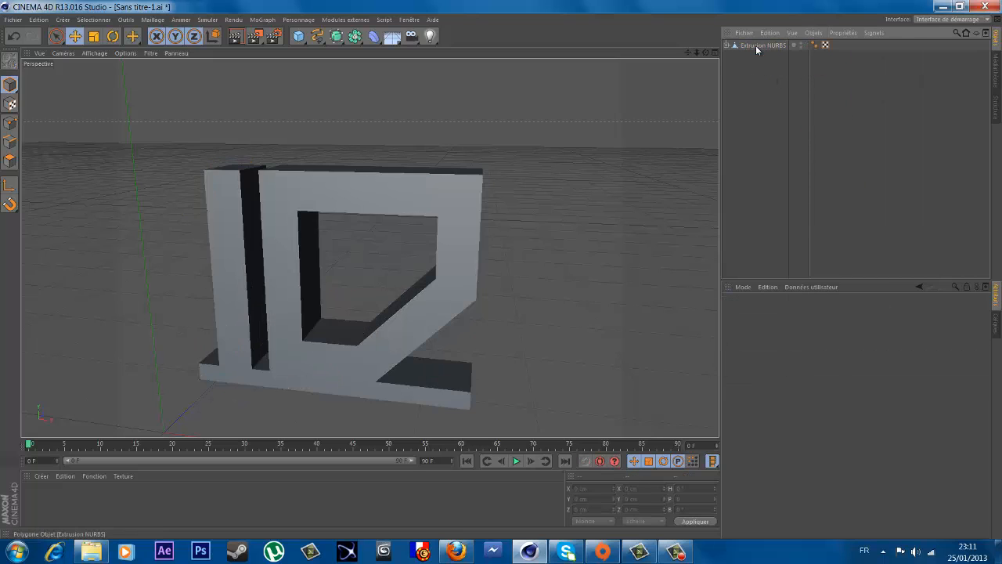
{"action": "left_click", "coordinate": [754, 45]}
{"action": "left_click", "coordinate": [727, 45]}
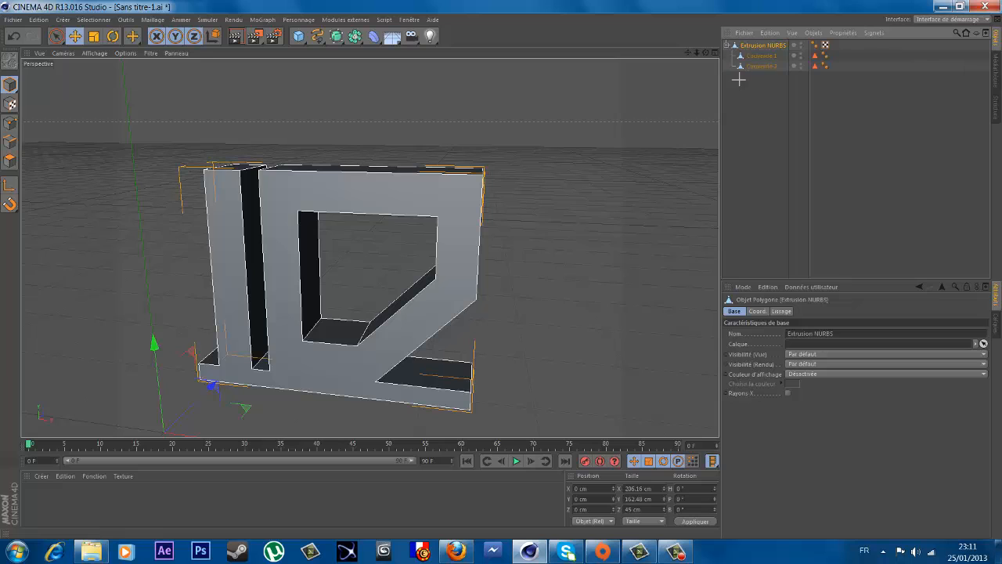
{"action": "left_click_drag", "start_coordinate": [738, 77], "coordinate": [875, 45]}
{"action": "left_click", "coordinate": [812, 34]}
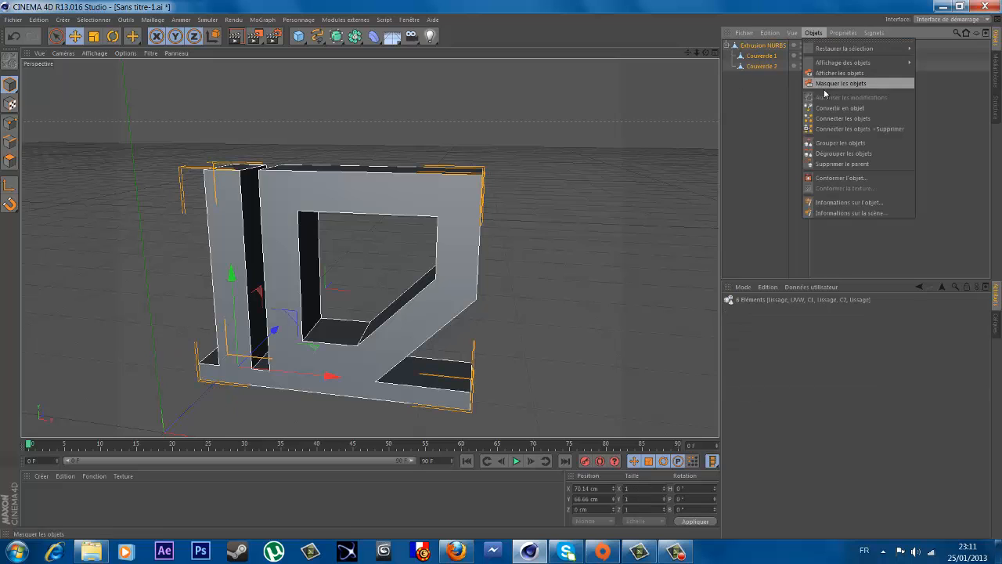
{"action": "left_click", "coordinate": [843, 128]}
Step: Export the merged Extrusion NURBS.1 object to Sans titre-1.sd in Documents with the RealFlow SD Exporter
{"action": "left_click", "coordinate": [764, 51]}
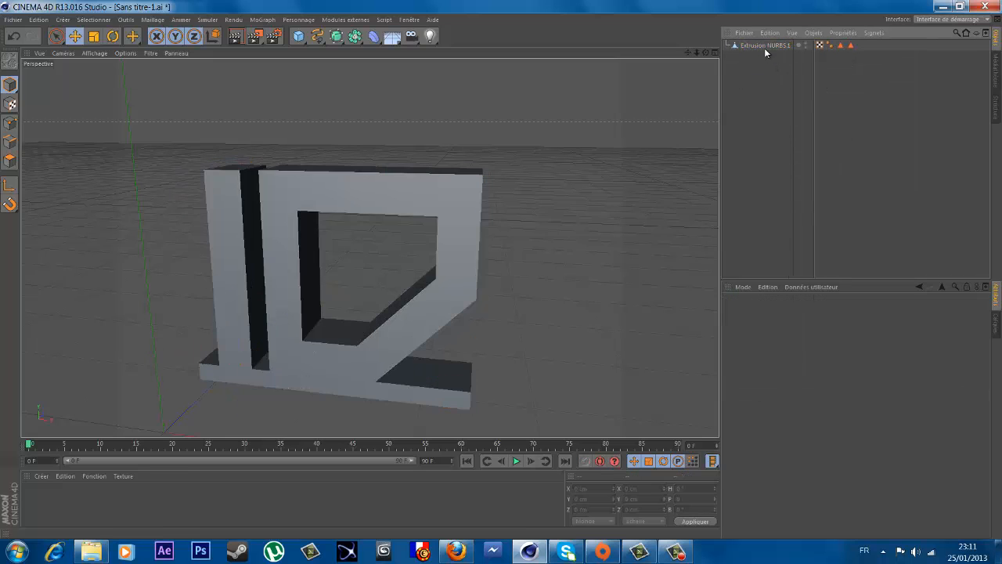
{"action": "left_click", "coordinate": [763, 46]}
{"action": "left_click", "coordinate": [352, 22]}
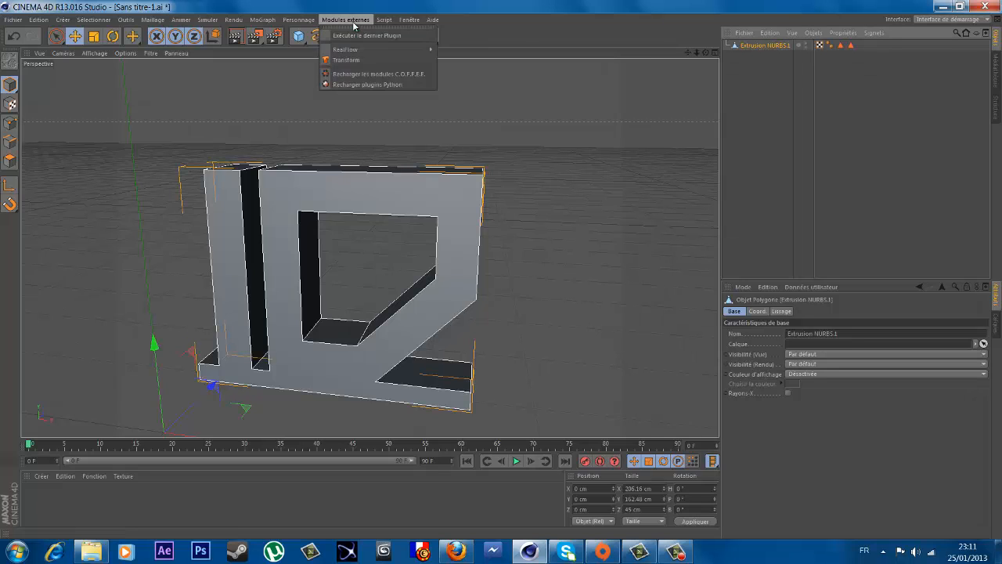
{"action": "mouse_move", "coordinate": [367, 51]}
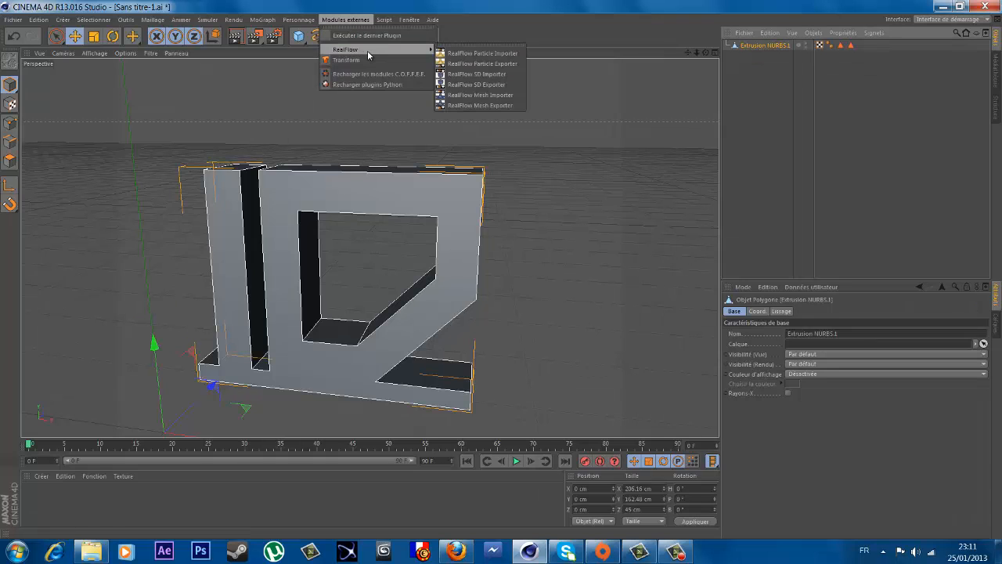
{"action": "left_click", "coordinate": [476, 84]}
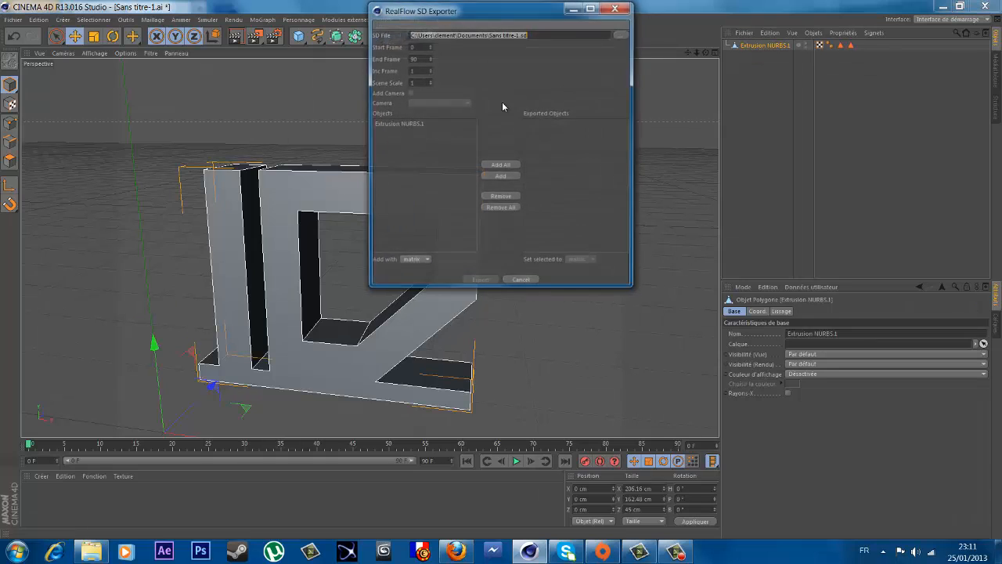
{"action": "left_click", "coordinate": [501, 166]}
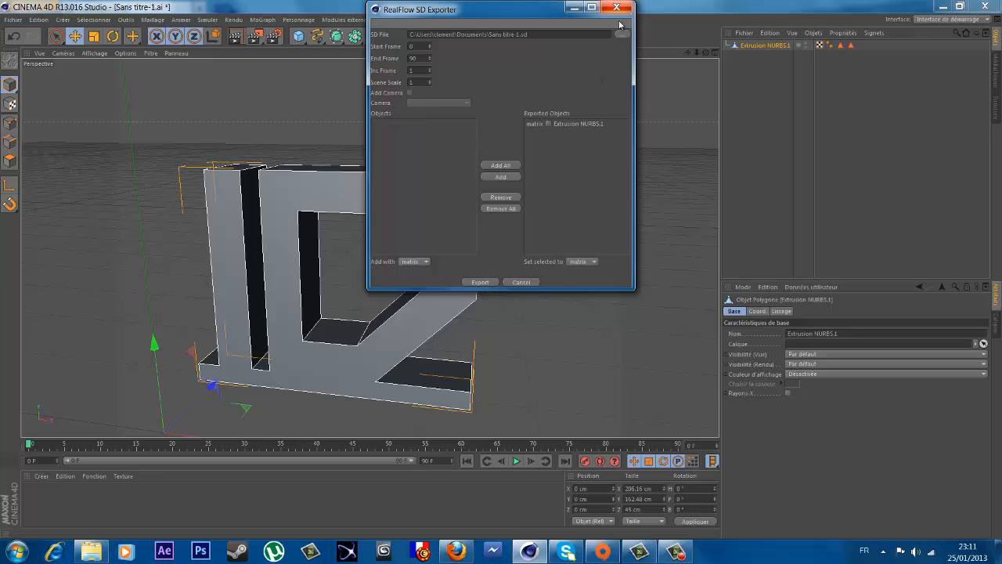
{"action": "left_click", "coordinate": [480, 282]}
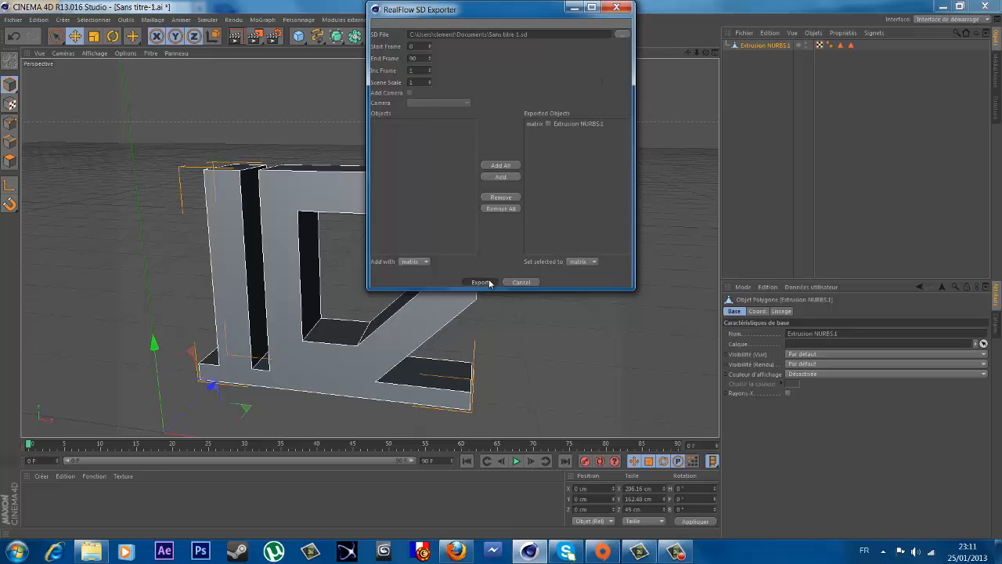
Step: Close Cinema 4D, the browser and the Documents window, and launch RealFlow 2012 from the desktop
{"action": "left_click", "coordinate": [985, 7]}
{"action": "left_click", "coordinate": [552, 325]}
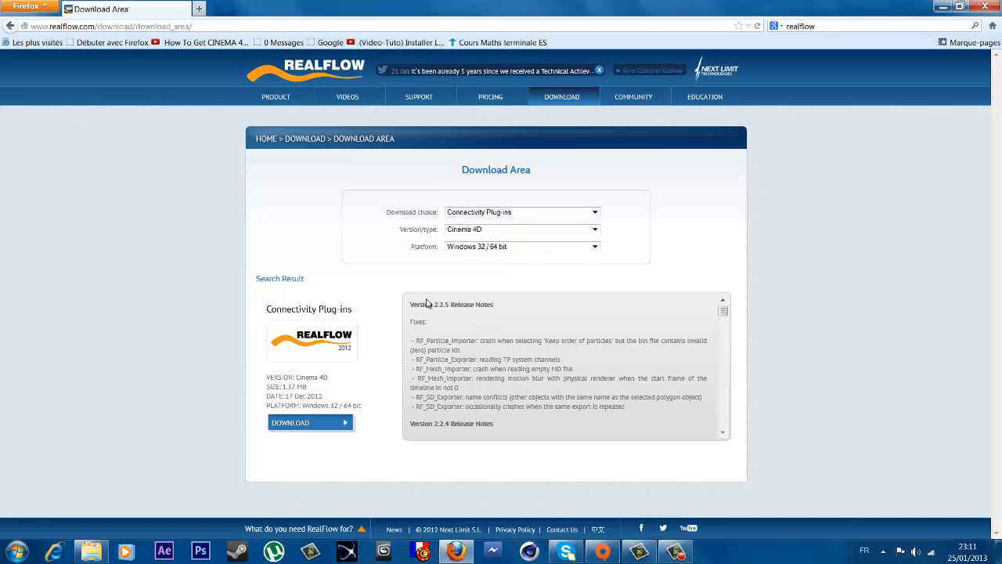
{"action": "left_click", "coordinate": [984, 7]}
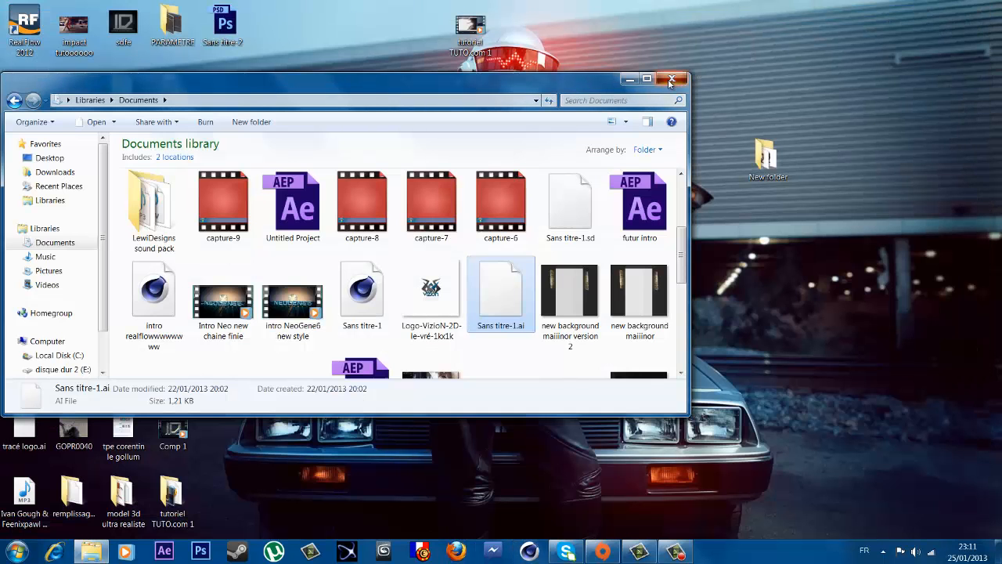
{"action": "left_click", "coordinate": [670, 80]}
{"action": "double_click", "coordinate": [25, 31]}
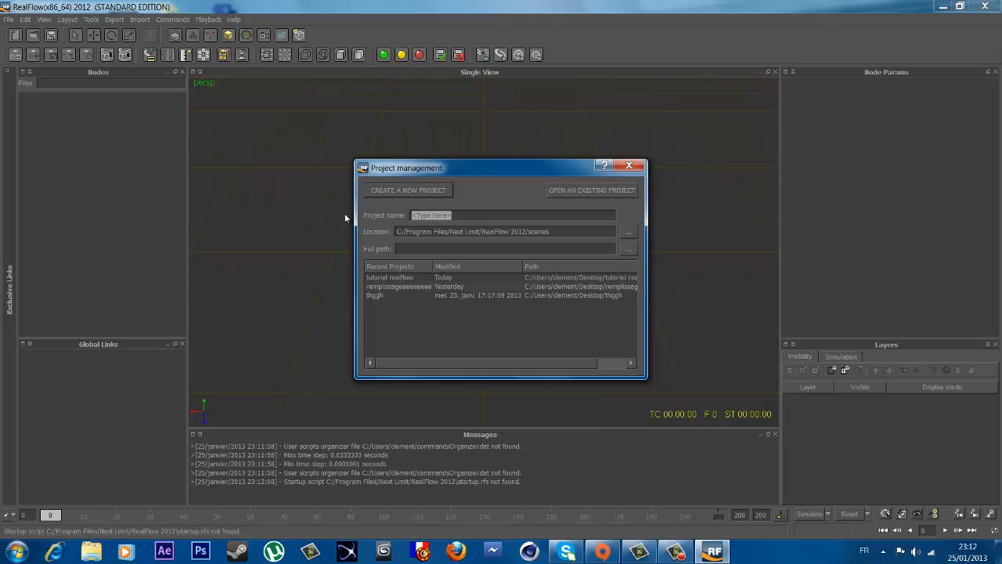
Step: Create a new RealFlow project named "tutorial realflowwwwwwwwww" located on the Desktop
{"action": "type", "text": "tutorial"}
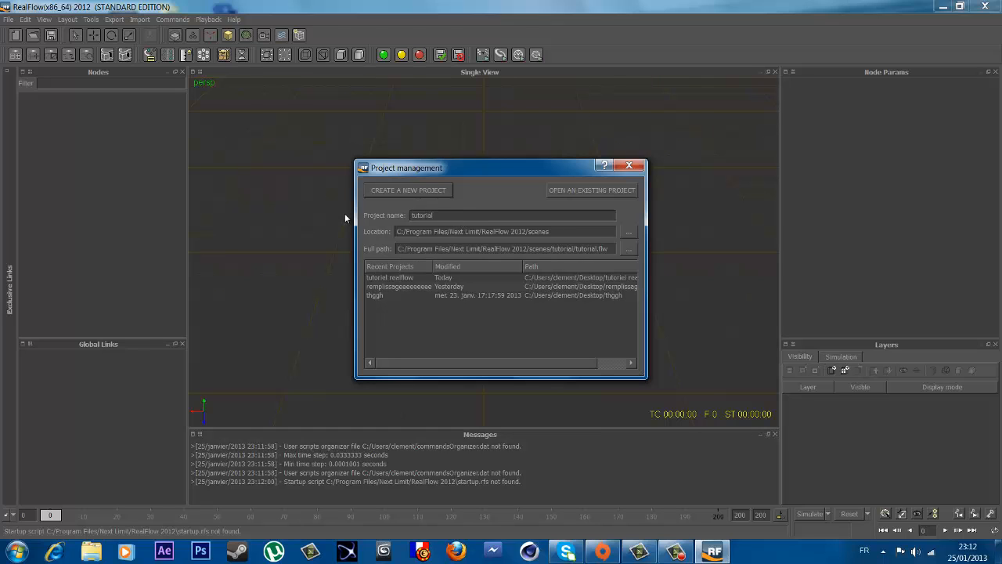
{"action": "type", "text": " realflo"}
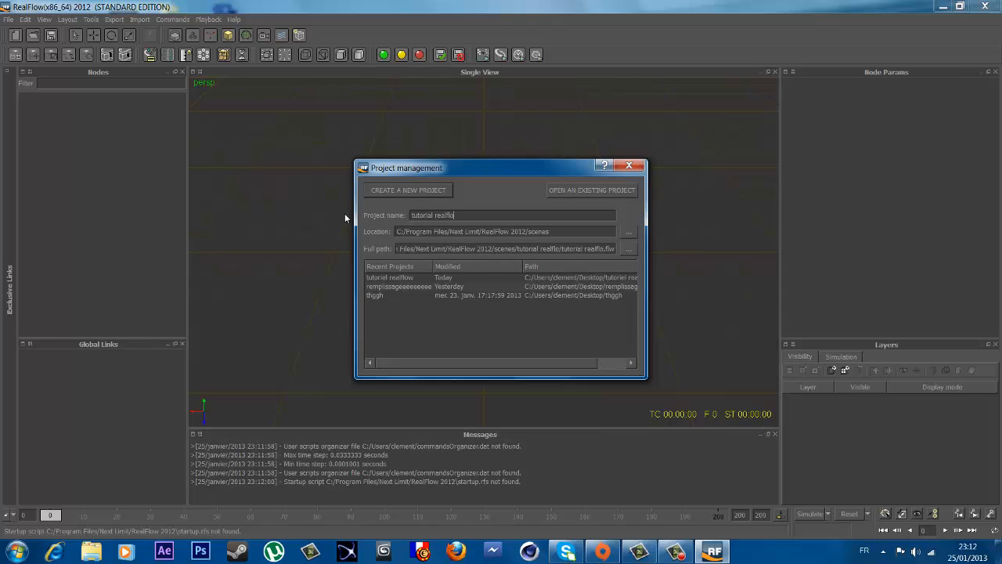
{"action": "type", "text": "wwwwwwwwww"}
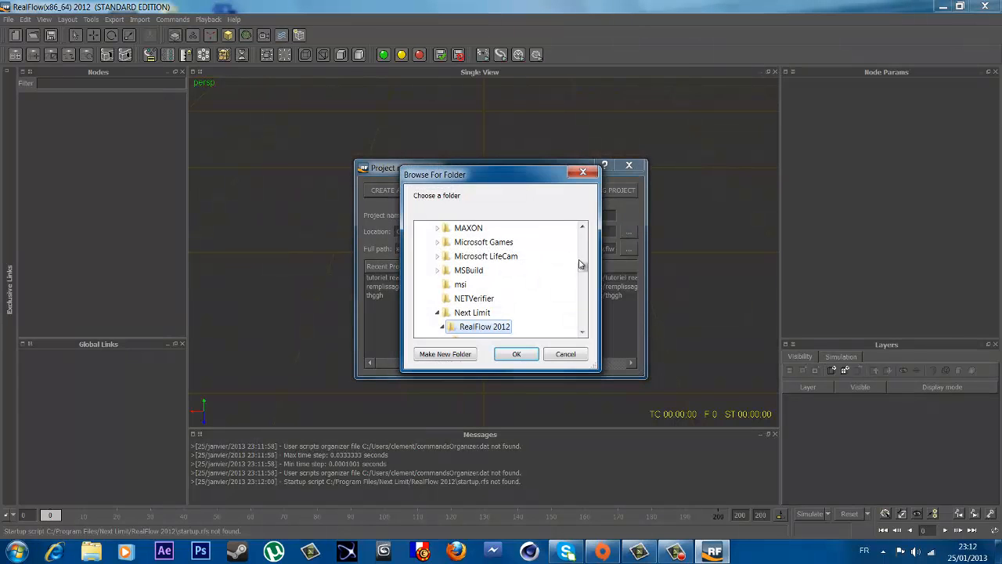
{"action": "left_click_drag", "start_coordinate": [579, 264], "coordinate": [592, 237]}
{"action": "left_click", "coordinate": [448, 227]}
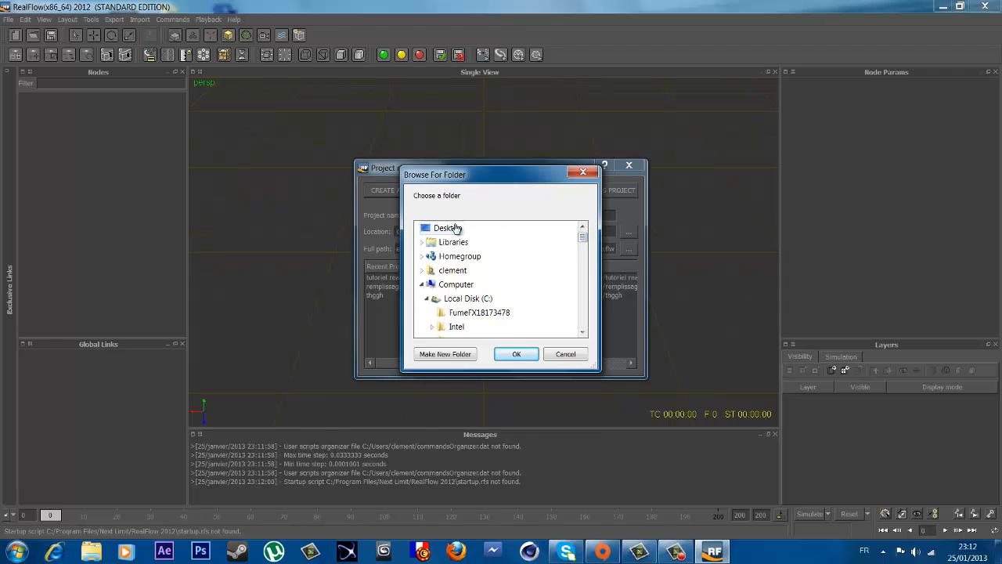
{"action": "left_click", "coordinate": [517, 354]}
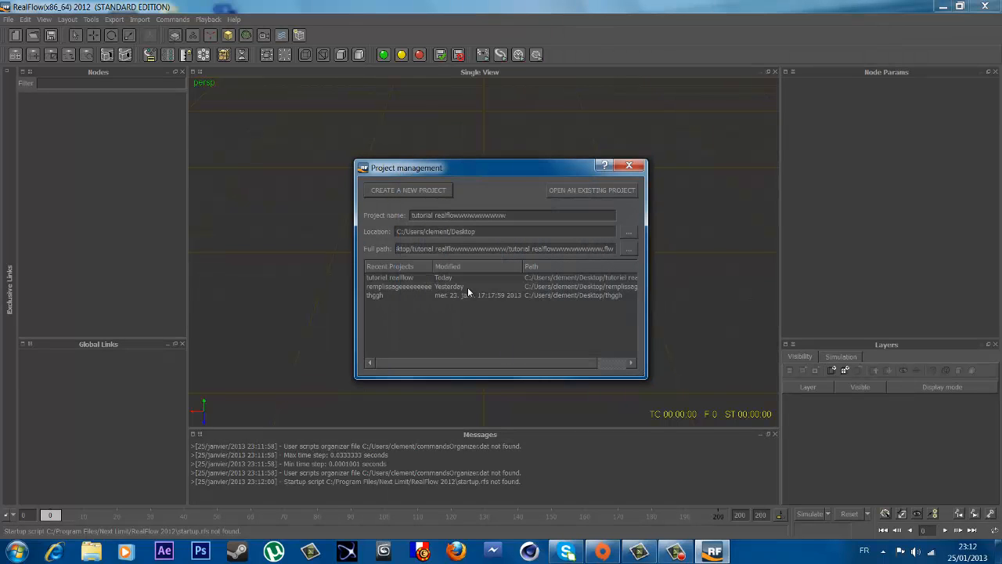
{"action": "left_click", "coordinate": [399, 190]}
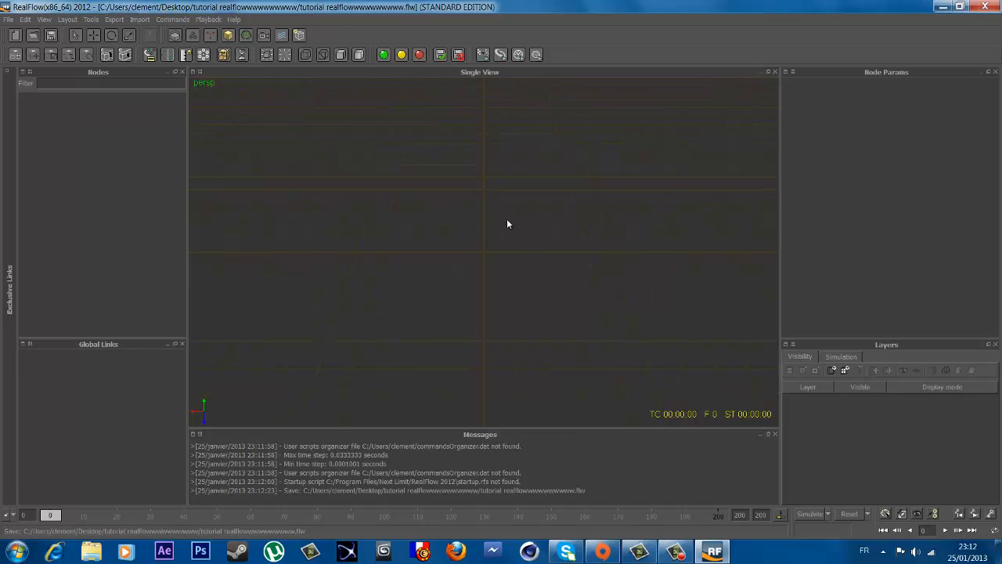
Step: Import the object file Sans titre-1.sd from the Documents library into the scene
{"action": "mouse_move", "coordinate": [479, 220]}
{"action": "left_mouse_down", "text": "alt"}
{"action": "mouse_move", "coordinate": [601, 205]}
{"action": "mouse_move", "coordinate": [552, 184]}
{"action": "mouse_move", "coordinate": [498, 220]}
{"action": "left_mouse_up", "text": "alt"}
{"action": "left_click_drag", "start_coordinate": [478, 267], "coordinate": [482, 308], "text": "alt"}
{"action": "left_click", "coordinate": [140, 20]}
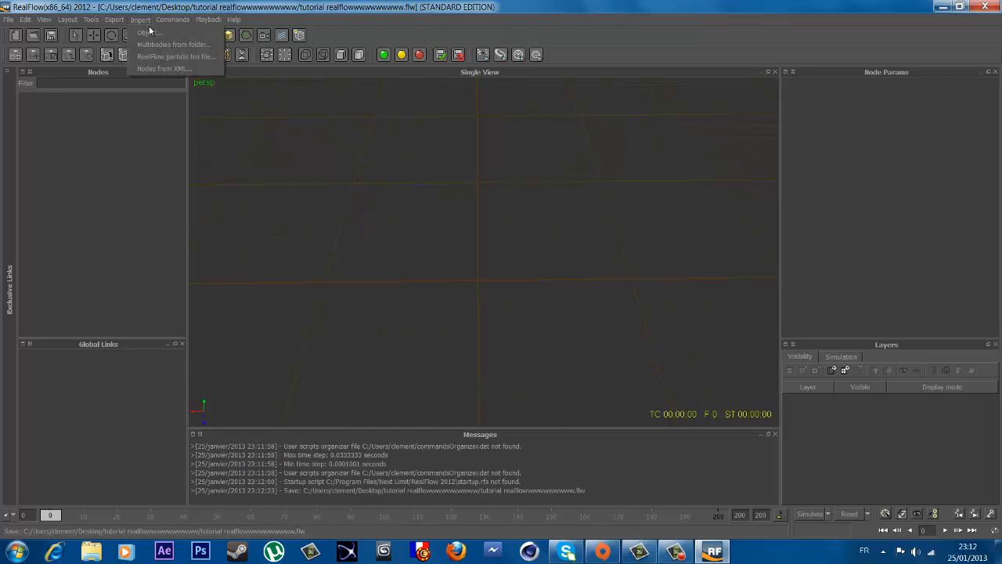
{"action": "left_click", "coordinate": [146, 32]}
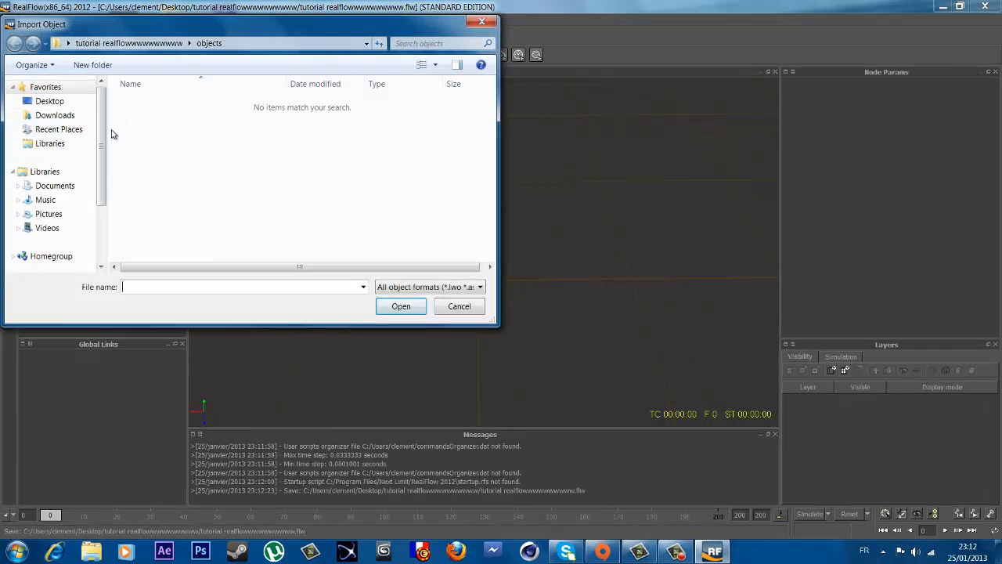
{"action": "left_click", "coordinate": [56, 188]}
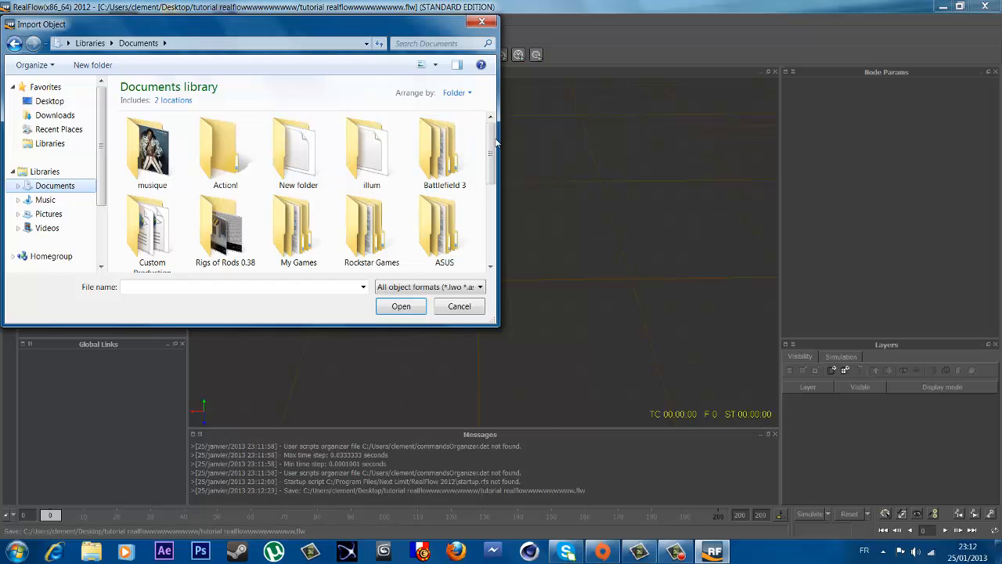
{"action": "left_click_drag", "start_coordinate": [491, 147], "coordinate": [491, 229]}
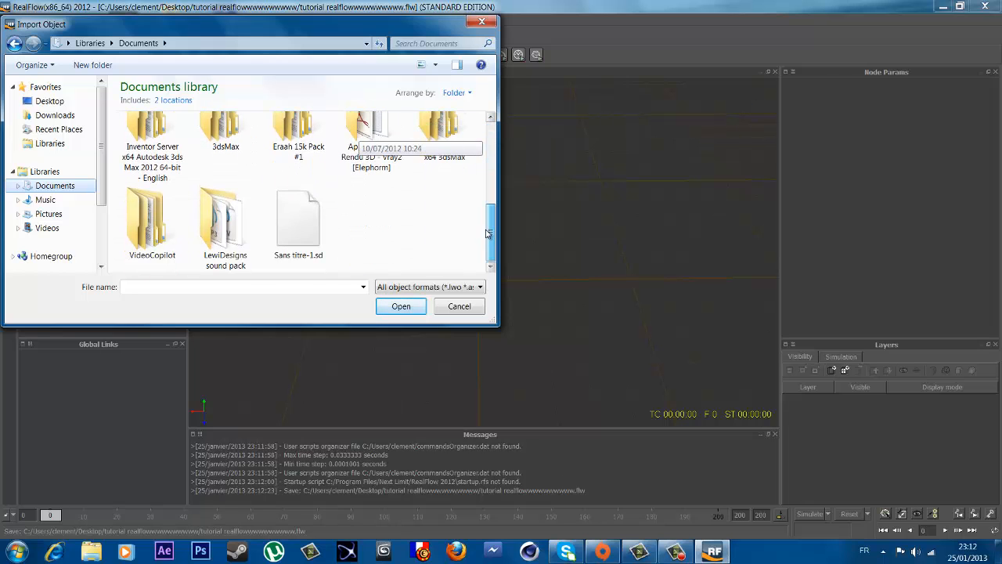
{"action": "left_click", "coordinate": [306, 246]}
{"action": "left_click", "coordinate": [401, 307]}
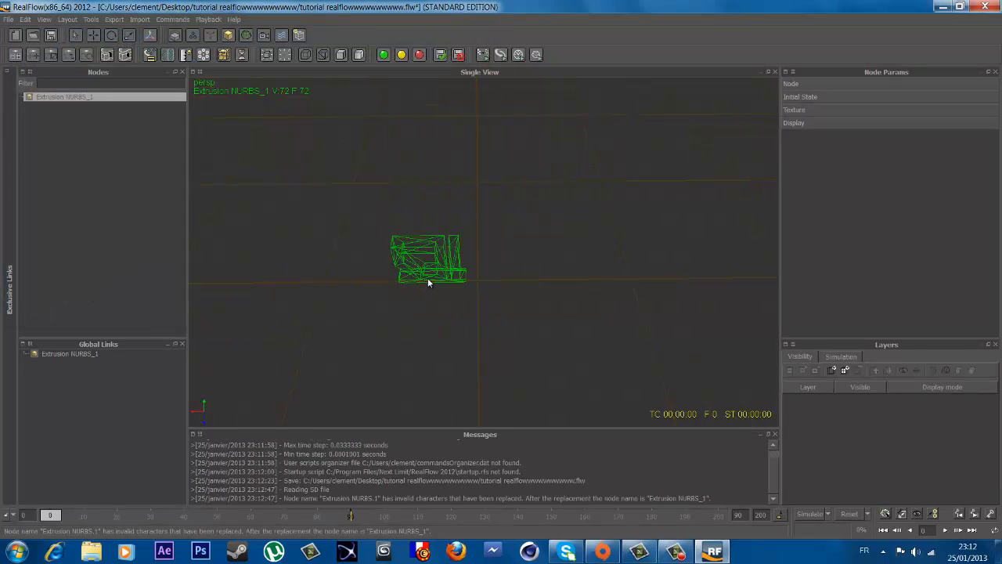
Step: Inspect the imported logo from the front in shaded display, and return it to wireframe
{"action": "left_click_drag", "start_coordinate": [420, 266], "coordinate": [487, 280], "text": "alt"}
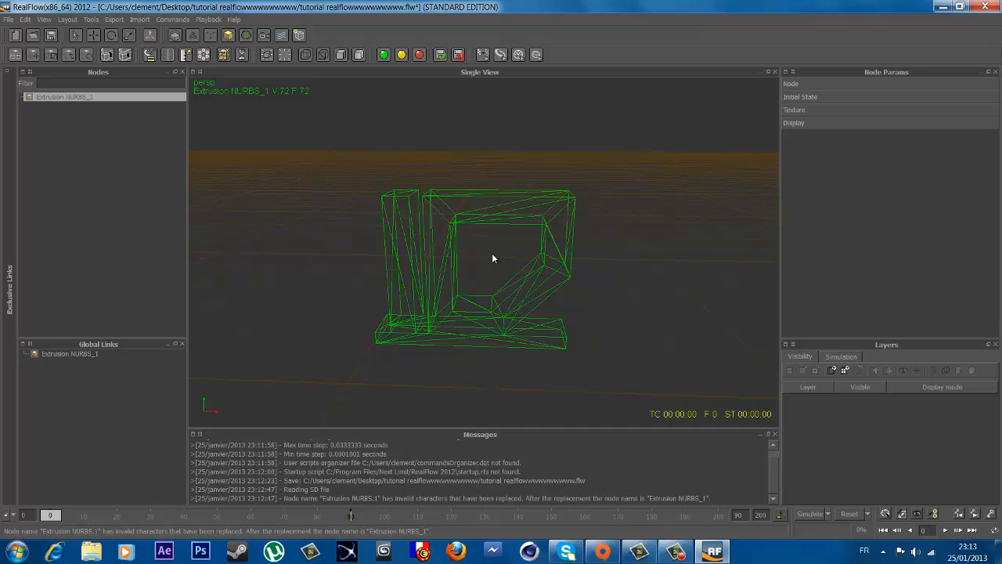
{"action": "key", "text": "9"}
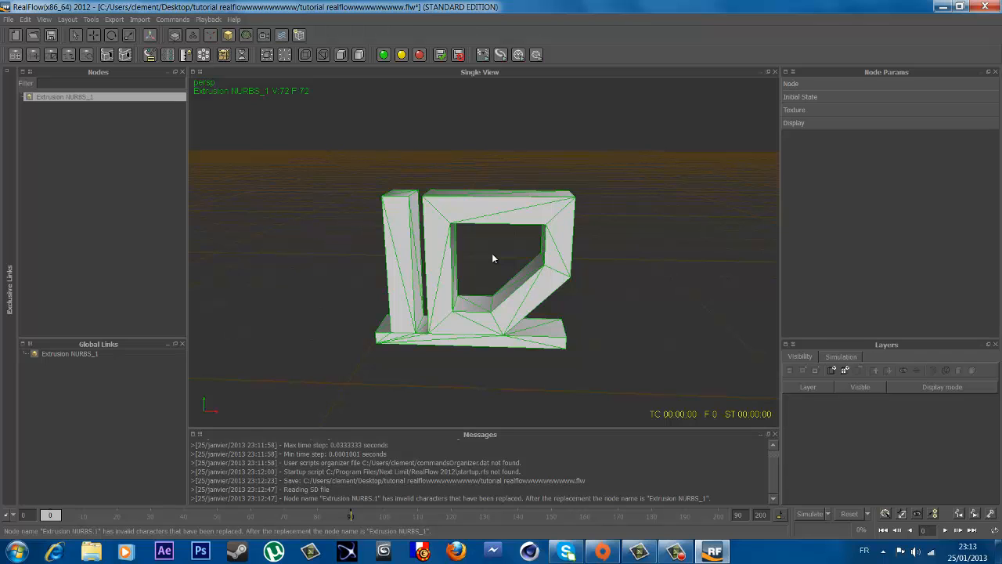
{"action": "key", "text": "7"}
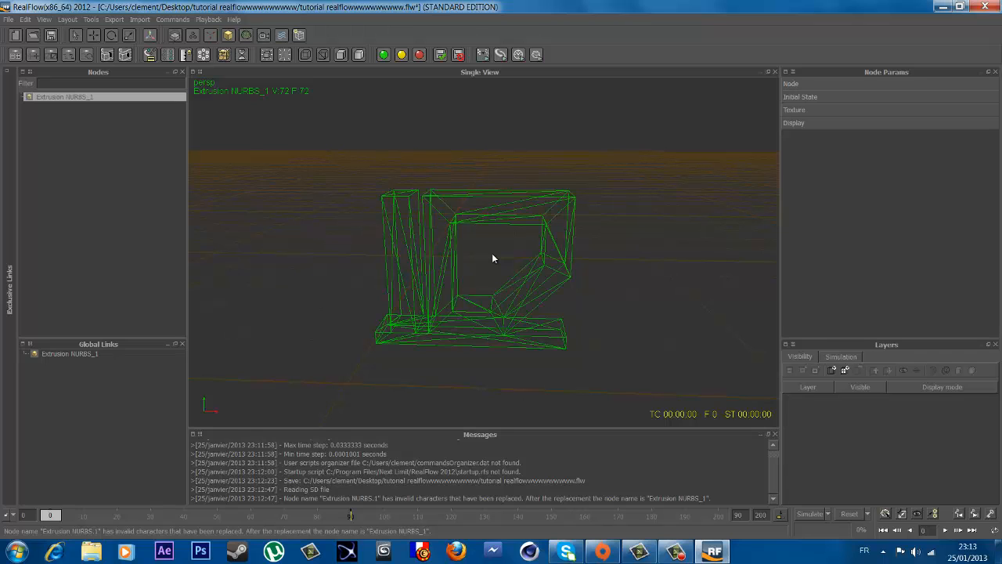
{"action": "scroll", "coordinate": [516, 261], "scroll_direction": "up", "scroll_amount": 4}
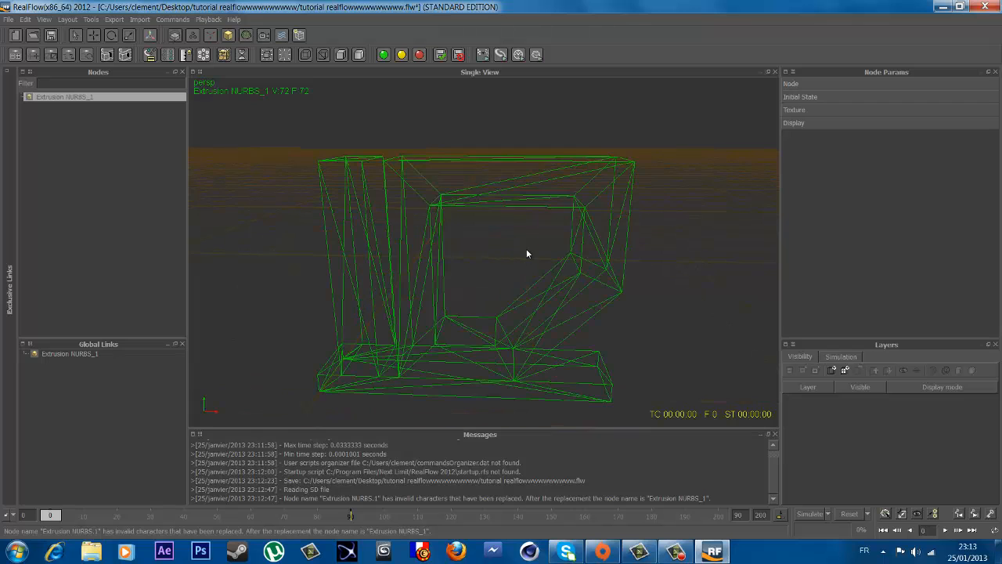
{"action": "left_click_drag", "start_coordinate": [528, 183], "coordinate": [507, 197], "text": "alt"}
{"action": "middle_click_drag", "start_coordinate": [488, 273], "coordinate": [479, 233], "text": "alt"}
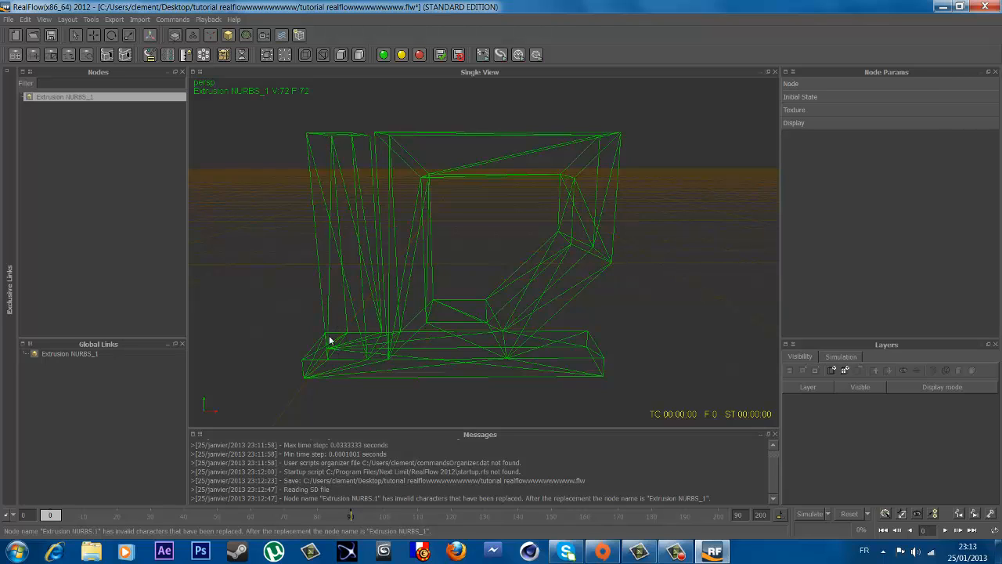
Step: Add a Fill Object emitter, assign Extrusion NURBS_1 as its object, and set Fill Volume to Yes
{"action": "left_click", "coordinate": [192, 38]}
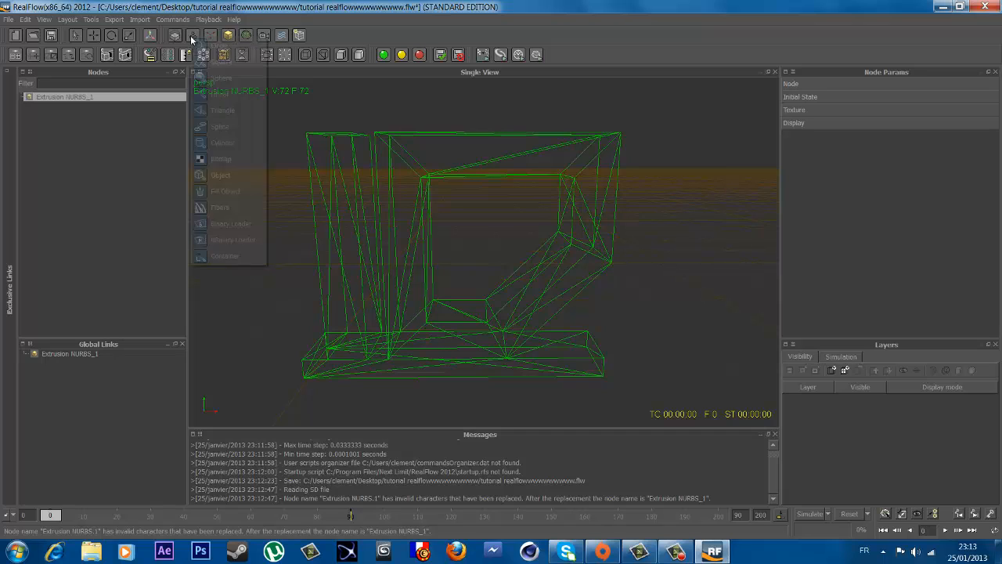
{"action": "left_click", "coordinate": [228, 191]}
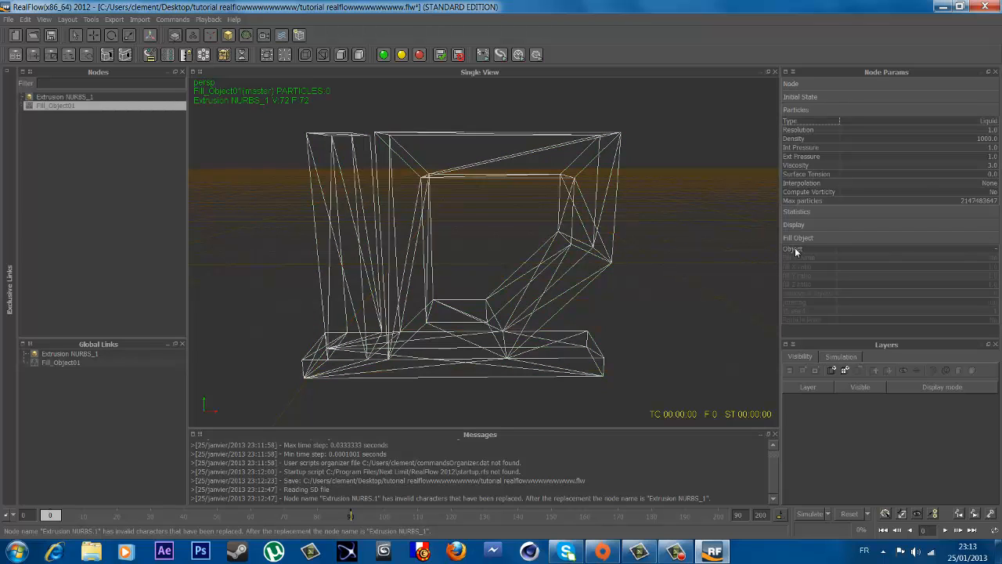
{"action": "left_click_drag", "start_coordinate": [796, 251], "coordinate": [996, 252]}
{"action": "left_click", "coordinate": [937, 153]}
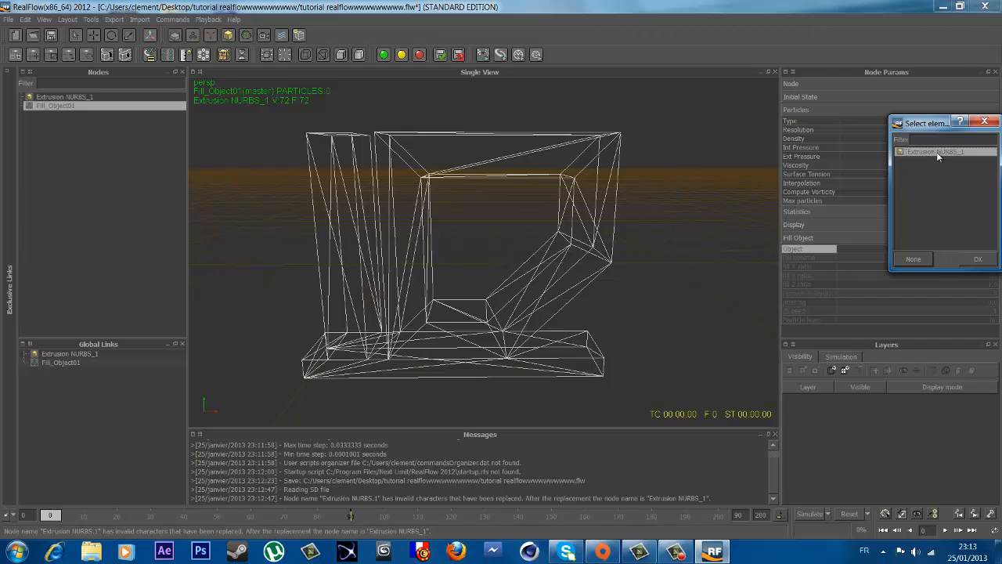
{"action": "left_click", "coordinate": [977, 259]}
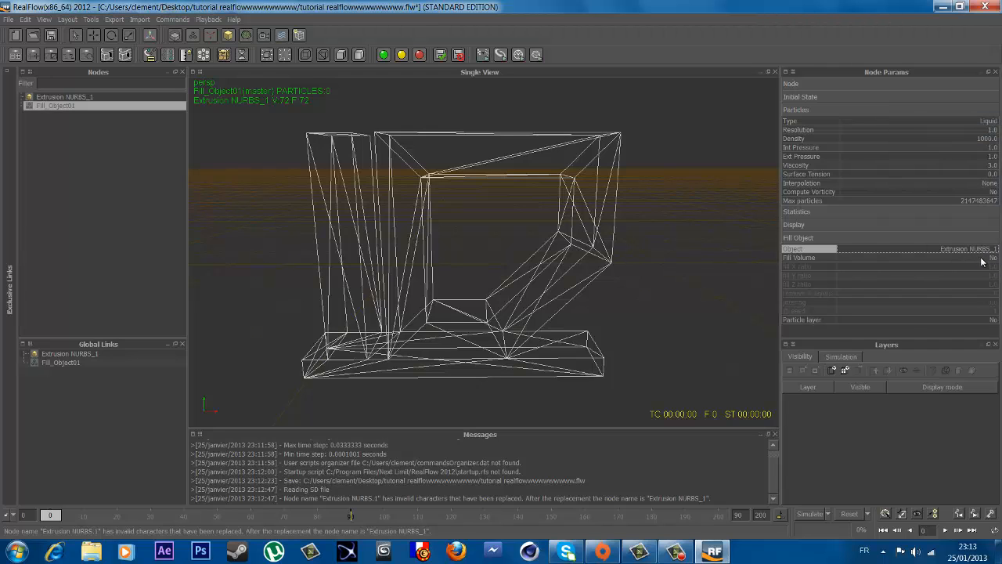
{"action": "left_click", "coordinate": [990, 258]}
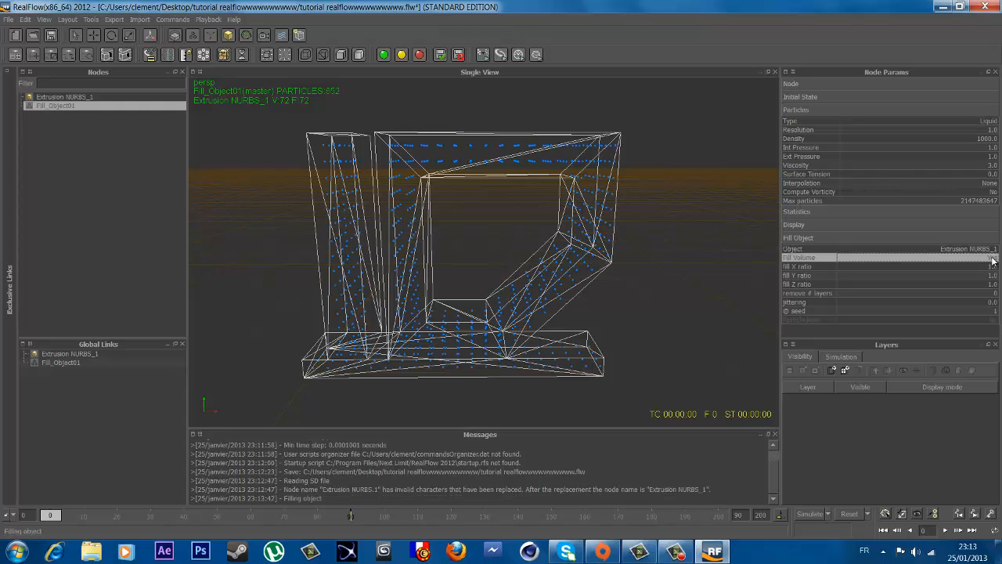
{"action": "scroll", "coordinate": [367, 154], "scroll_direction": "up", "scroll_amount": 3}
{"action": "scroll", "coordinate": [350, 145], "scroll_direction": "down", "scroll_amount": 2}
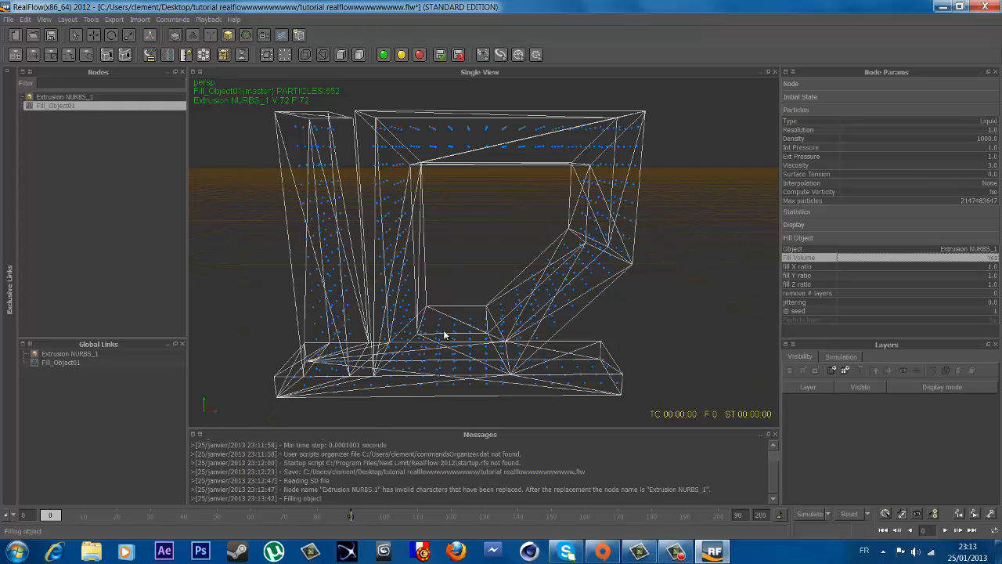
Step: Set the Extrusion NURBS_1 object's Simulation to Inactive and its Visible display option to No
{"action": "left_click", "coordinate": [75, 97]}
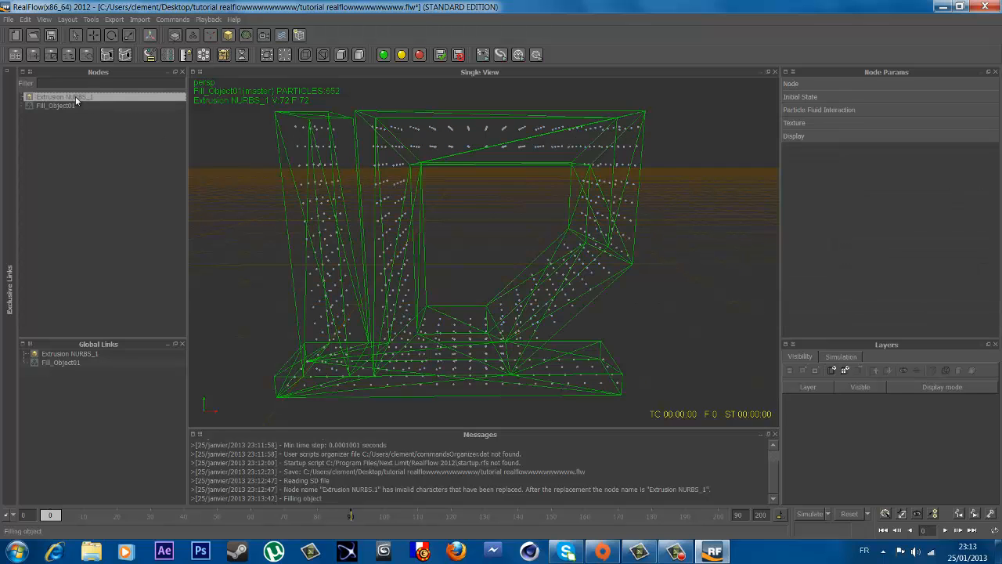
{"action": "left_click", "coordinate": [69, 104]}
{"action": "left_click", "coordinate": [66, 95]}
{"action": "left_click", "coordinate": [810, 94]}
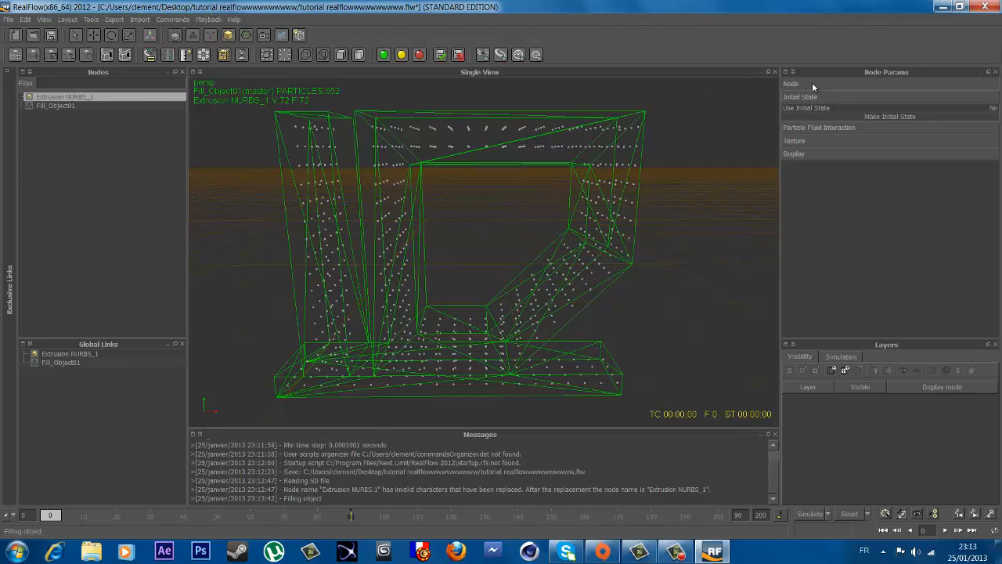
{"action": "left_click", "coordinate": [812, 83]}
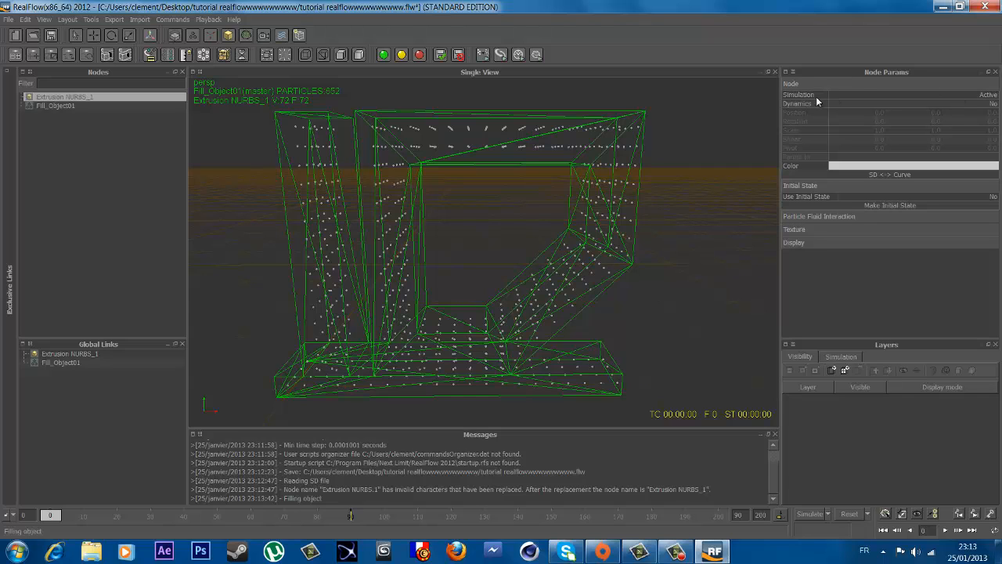
{"action": "left_click", "coordinate": [931, 95]}
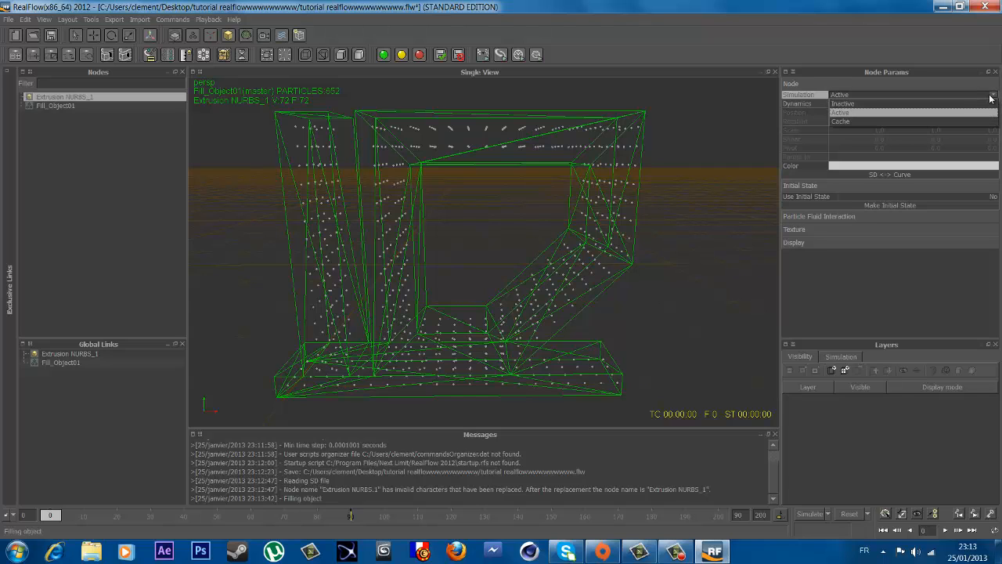
{"action": "left_click", "coordinate": [902, 105]}
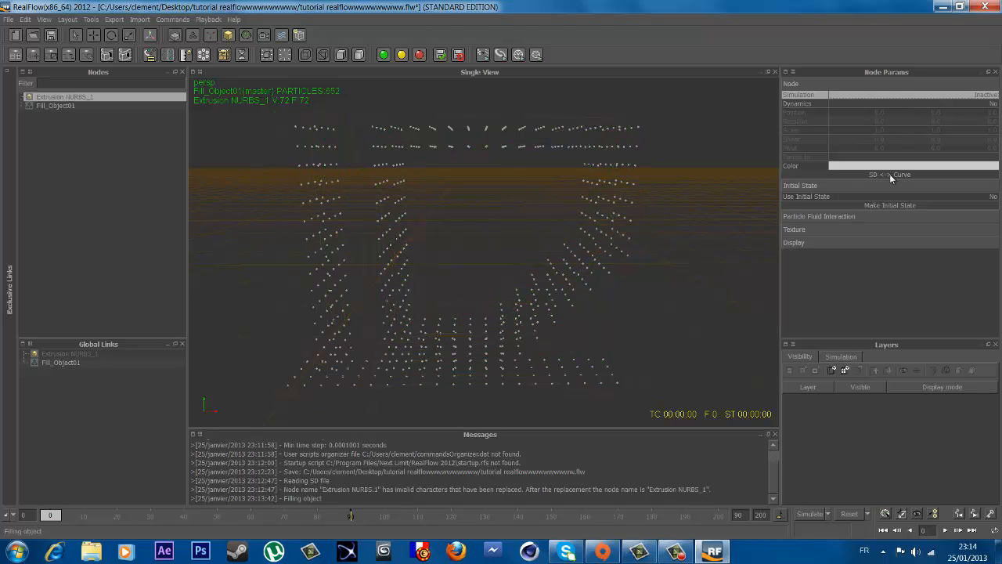
{"action": "left_click", "coordinate": [811, 242]}
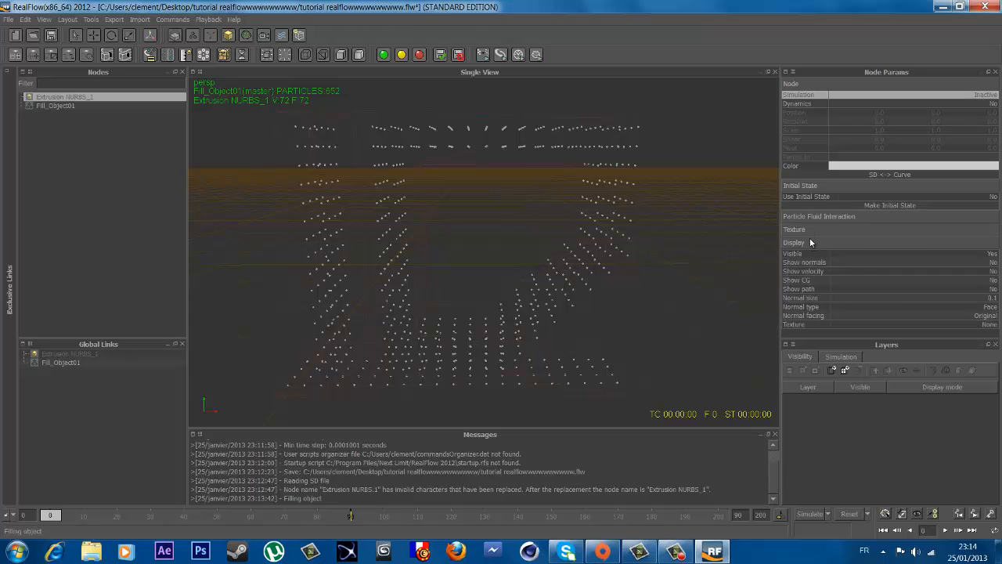
{"action": "left_click", "coordinate": [990, 254]}
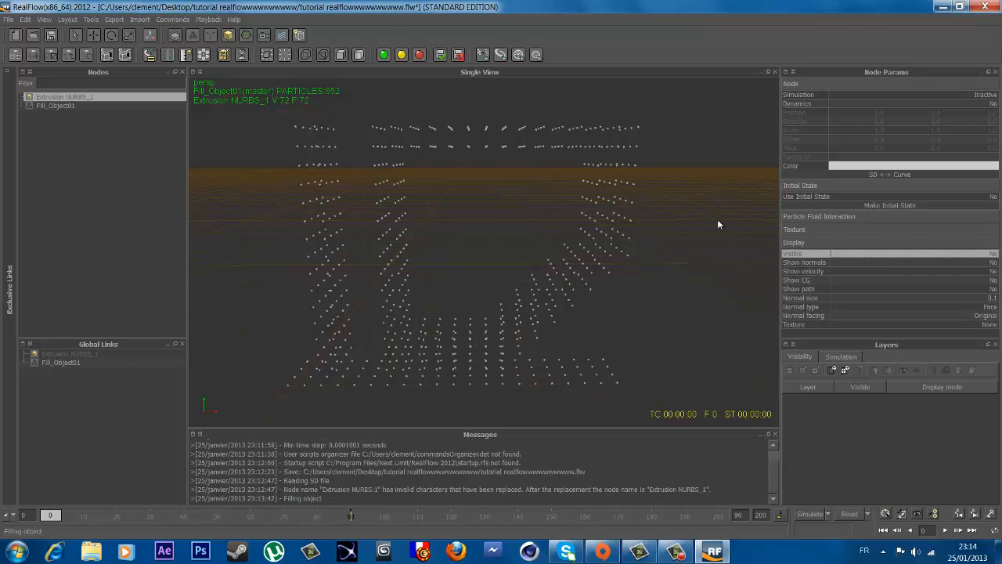
Step: Set the jittering of the Fill_Object01 emitter to 0.5
{"action": "left_click", "coordinate": [55, 107]}
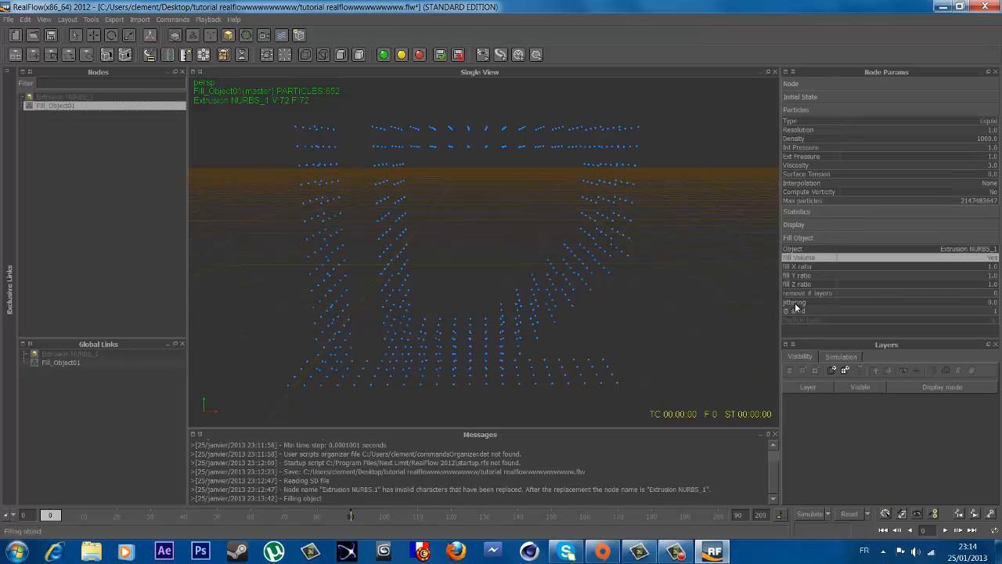
{"action": "left_click", "coordinate": [989, 303]}
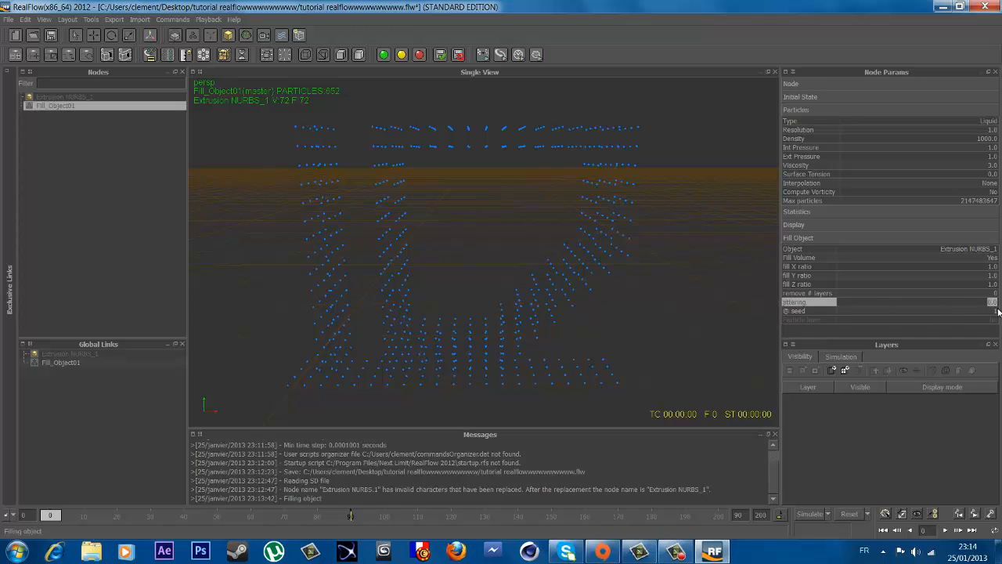
{"action": "type", "text": "0.5"}
{"action": "key", "text": "Return"}
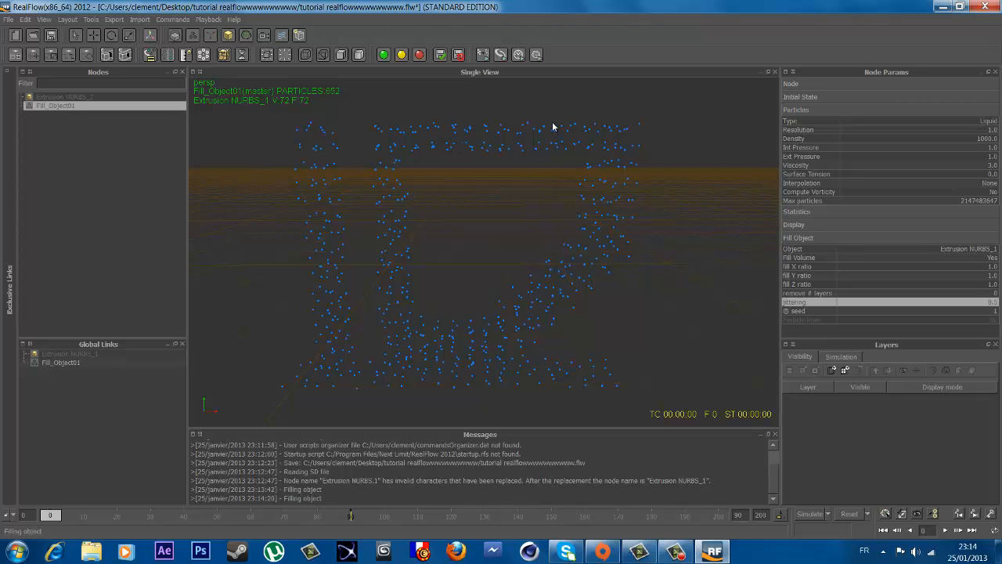
Step: Add a Noise Field daemon and simulate its effect on the logo particles, then return the timeline to frame 0
{"action": "left_click", "coordinate": [209, 35]}
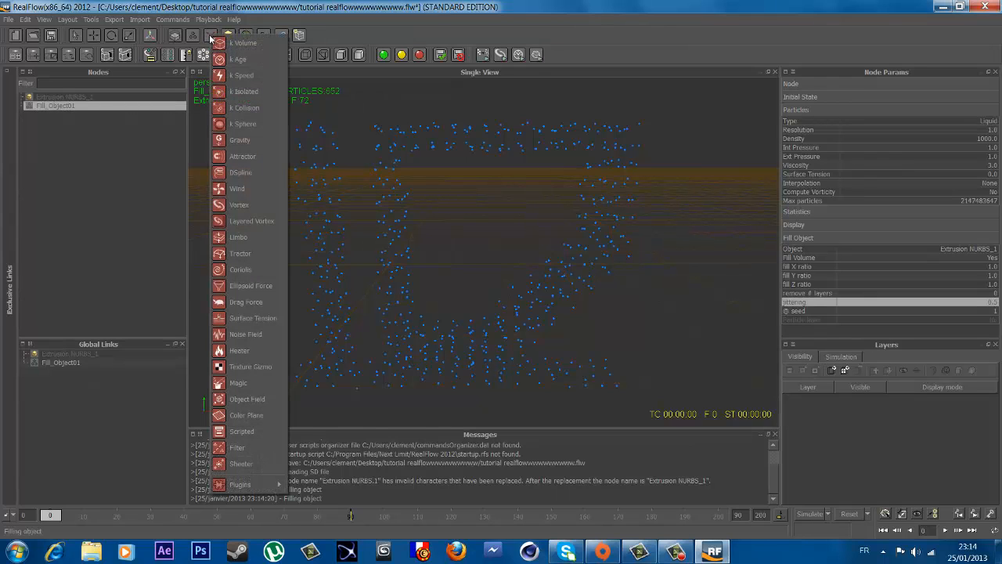
{"action": "left_click", "coordinate": [239, 334]}
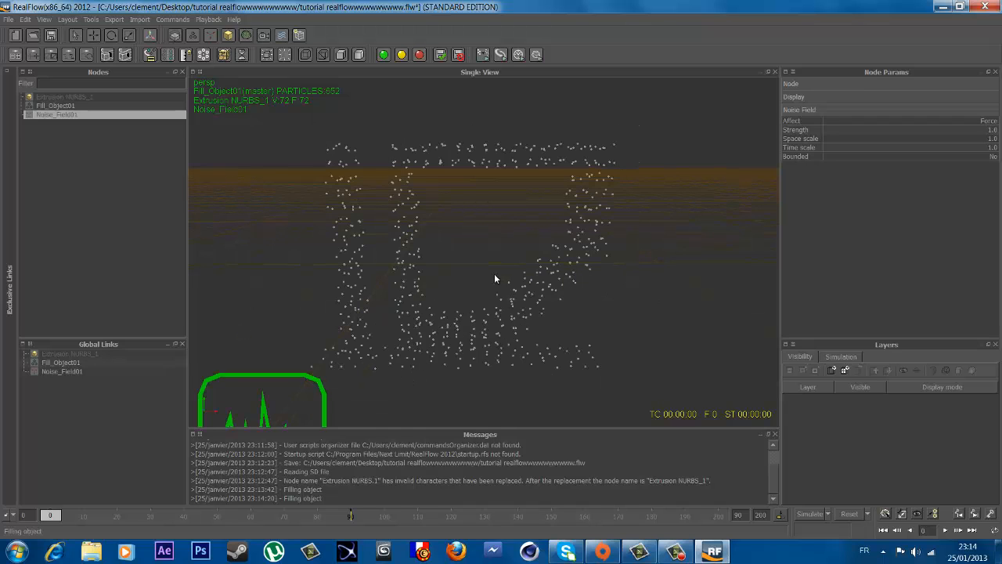
{"action": "left_click", "coordinate": [806, 514]}
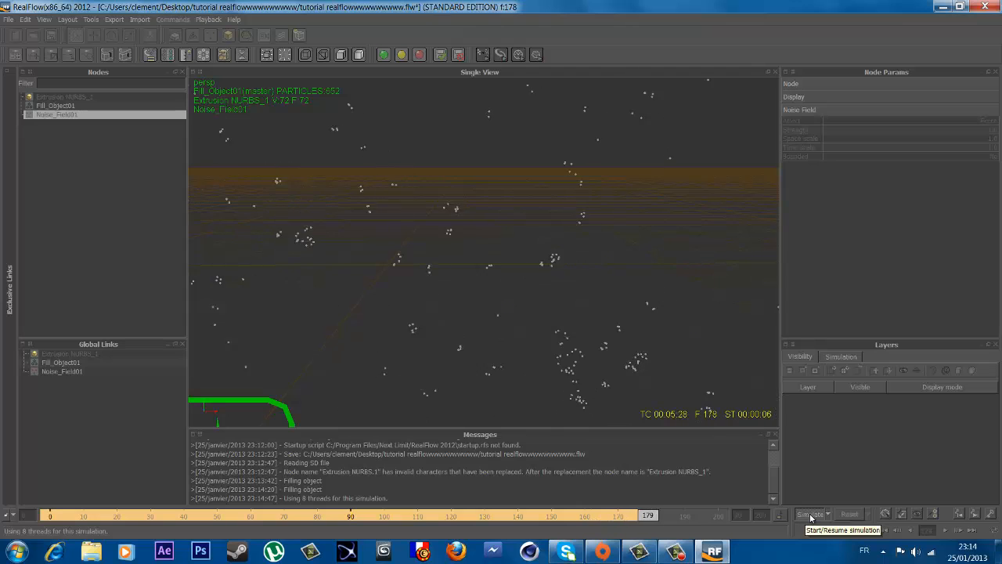
{"action": "left_click_drag", "start_coordinate": [725, 518], "coordinate": [24, 516]}
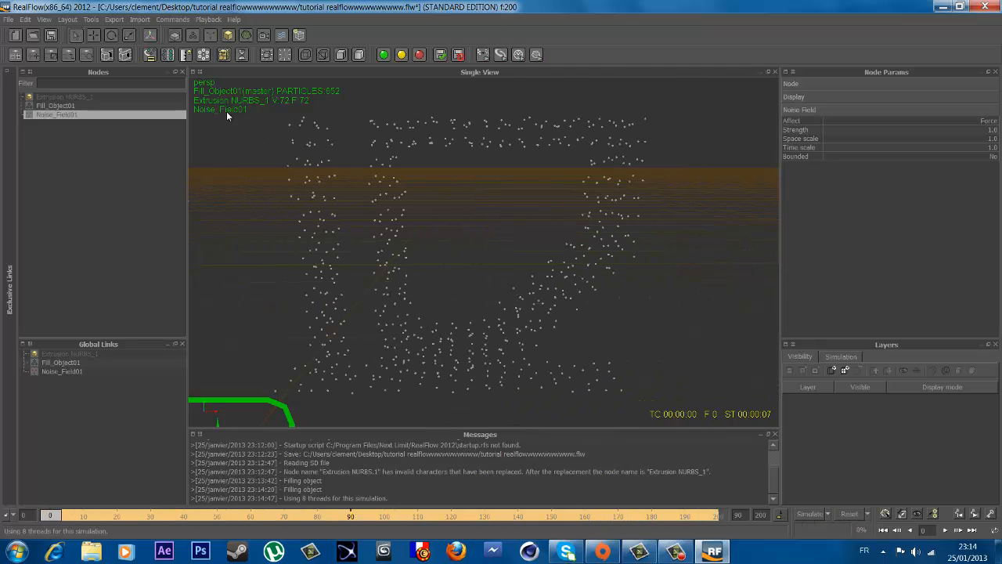
Step: Review the Resolution parameter of Fill_Object01 and the Strength parameter of Noise_Field01
{"action": "left_click", "coordinate": [70, 105]}
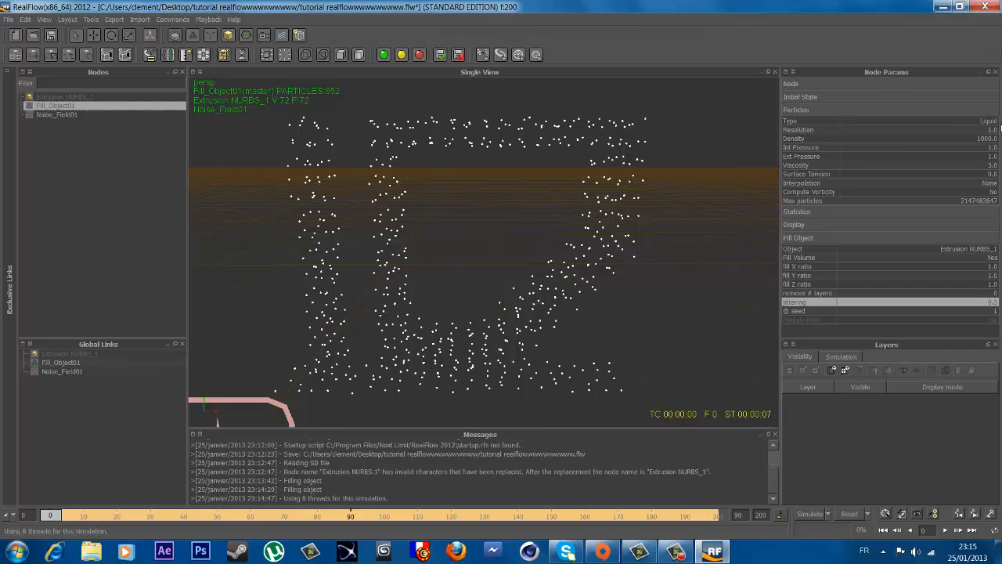
{"action": "left_click", "coordinate": [991, 131]}
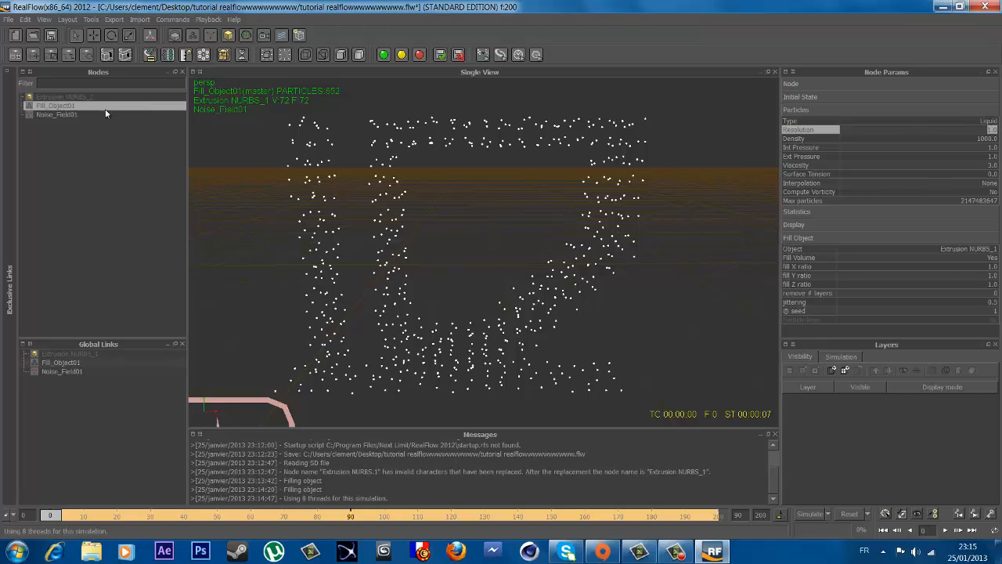
{"action": "left_click", "coordinate": [43, 114]}
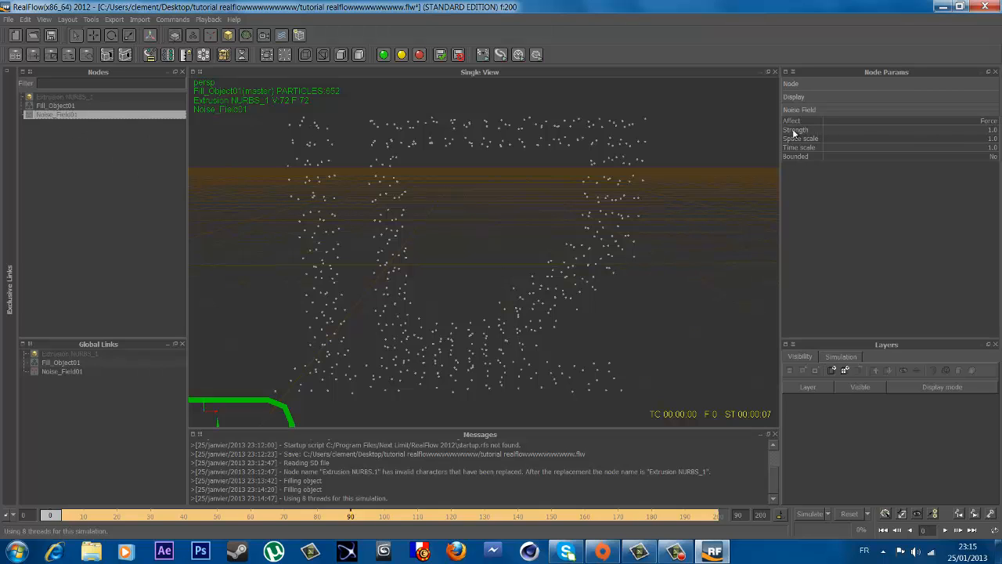
{"action": "left_click", "coordinate": [991, 131]}
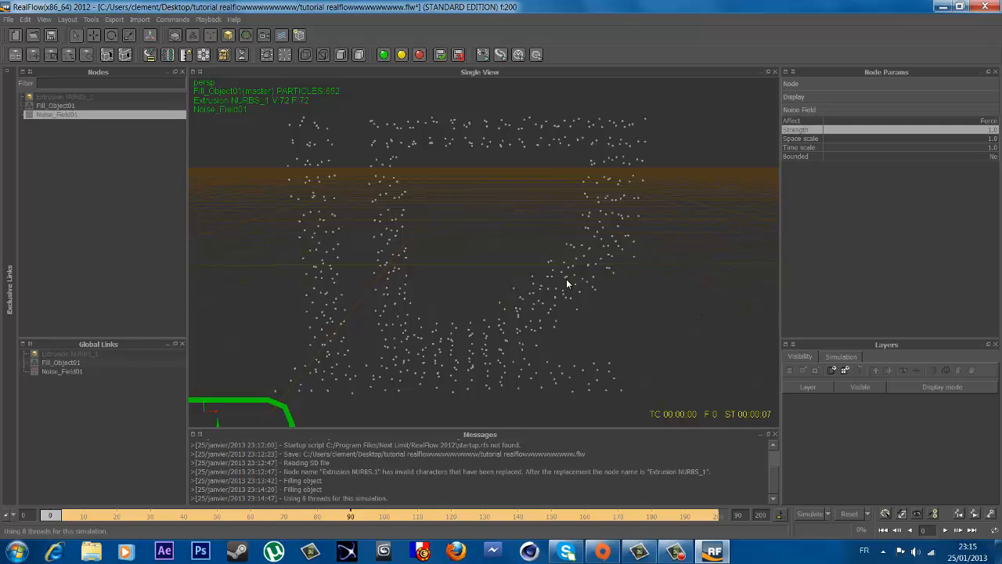
{"action": "scroll", "coordinate": [517, 276], "scroll_direction": "down", "scroll_amount": 5}
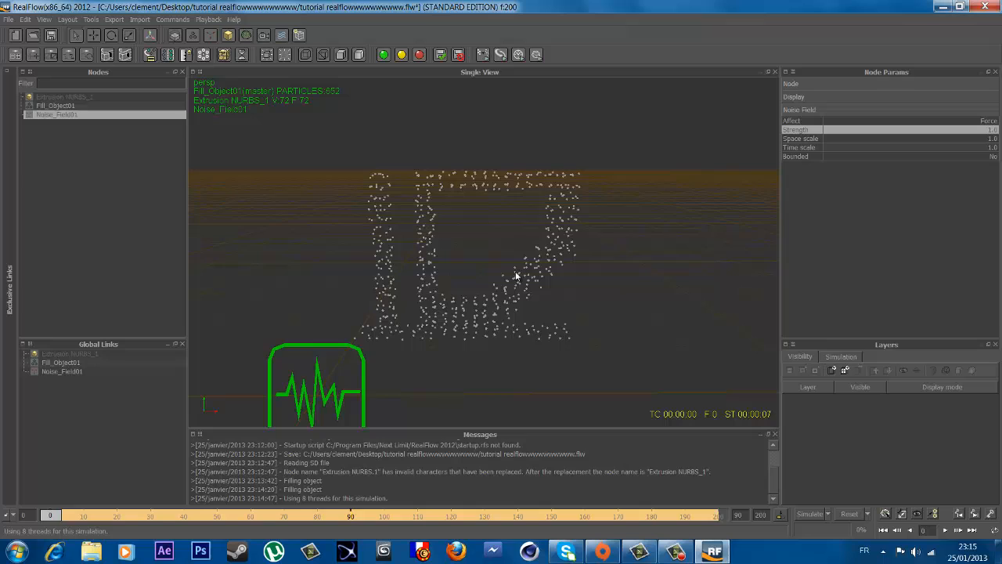
{"action": "scroll", "coordinate": [508, 268], "scroll_direction": "up", "scroll_amount": 3}
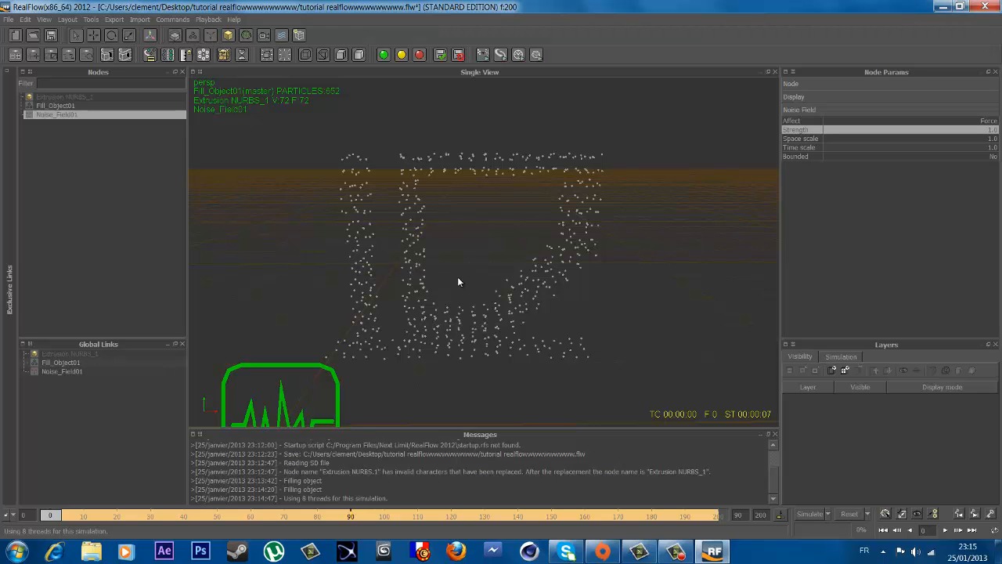
Step: Add an Attractor daemon and move it along the X axis to about 5.42, beside the logo
{"action": "left_click", "coordinate": [210, 36]}
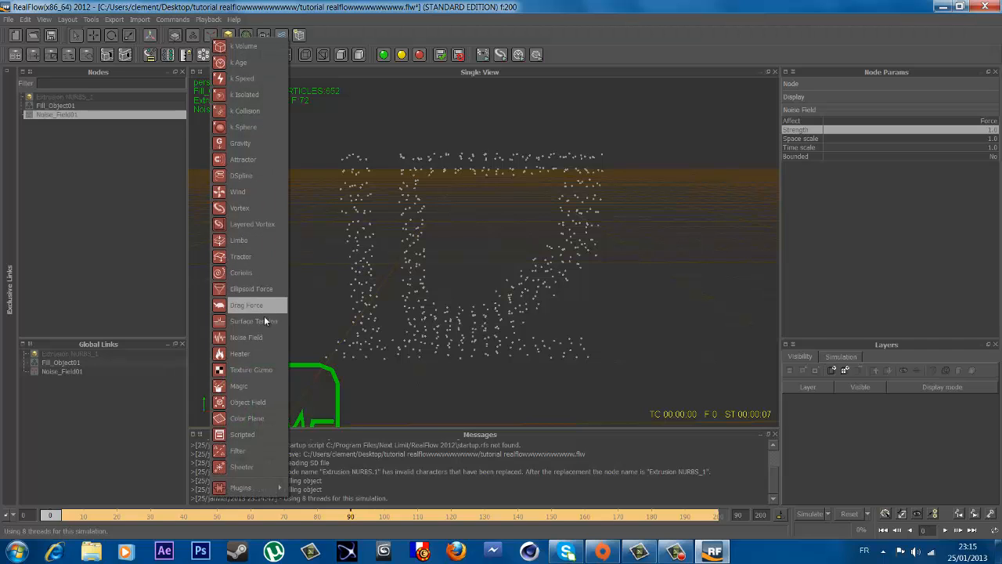
{"action": "left_click", "coordinate": [243, 159]}
{"action": "scroll", "coordinate": [420, 253], "scroll_direction": "down", "scroll_amount": 5}
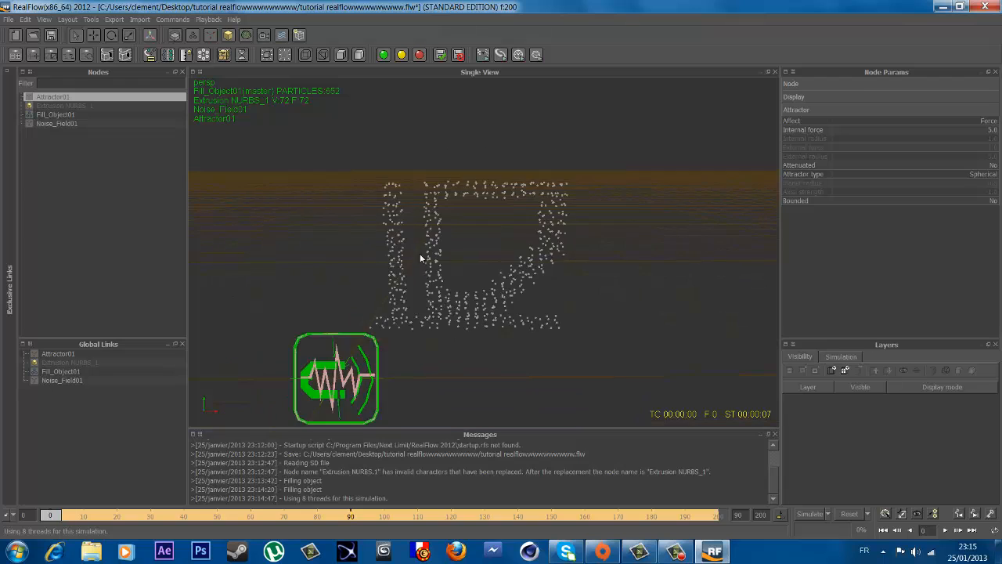
{"action": "left_click", "coordinate": [52, 105]}
{"action": "left_click", "coordinate": [51, 97]}
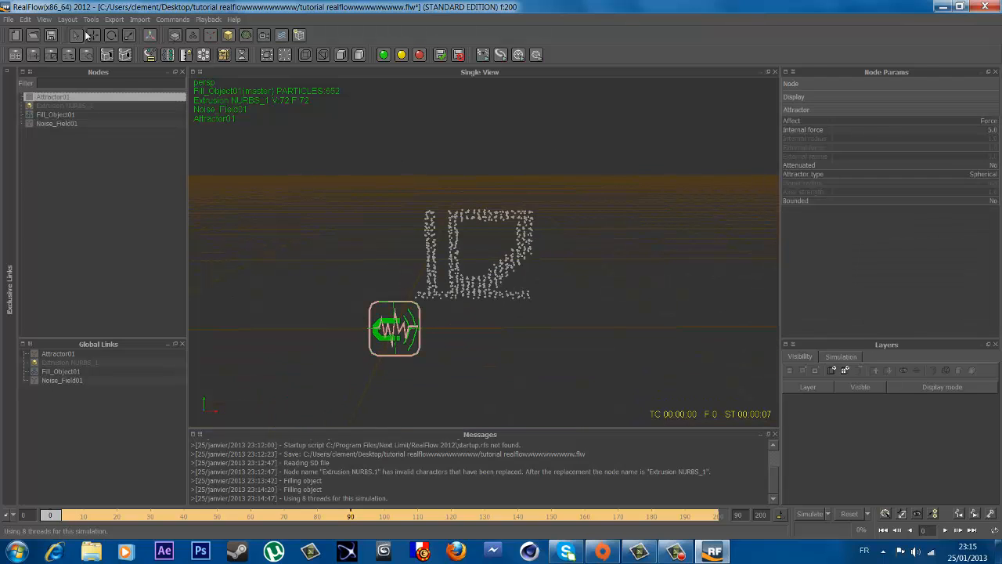
{"action": "left_click", "coordinate": [93, 35]}
{"action": "left_click_drag", "start_coordinate": [435, 328], "coordinate": [725, 336]}
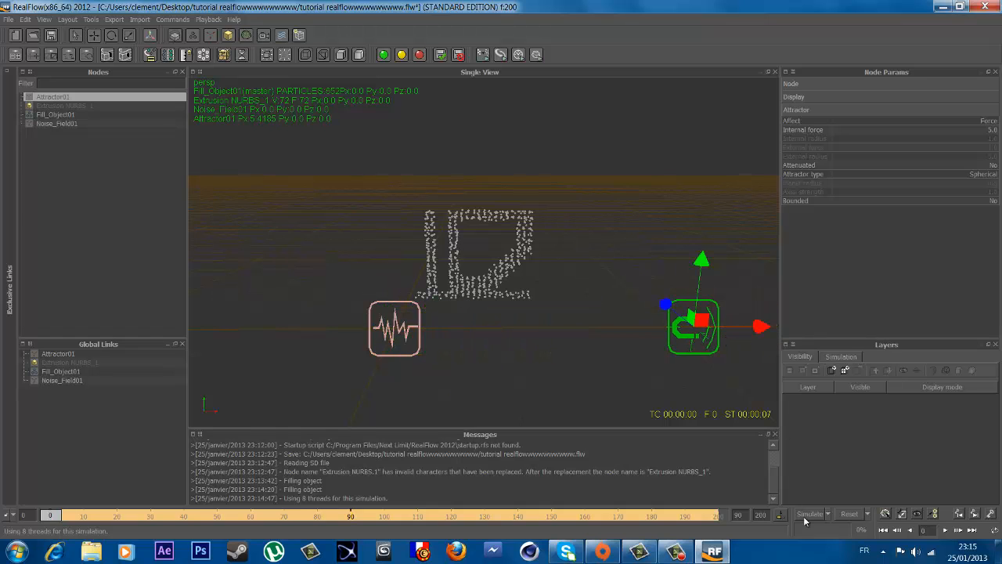
Step: Run a test simulation with the attractor beside the logo, stop it, and reset the simulation data
{"action": "left_click", "coordinate": [806, 515]}
{"action": "left_click", "coordinate": [480, 280]}
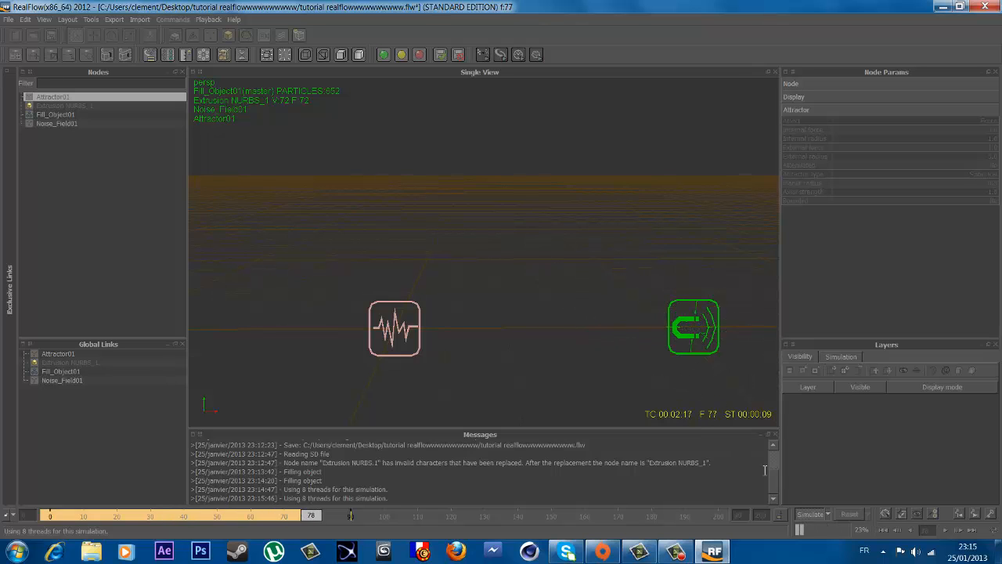
{"action": "left_click", "coordinate": [812, 515]}
{"action": "left_click", "coordinate": [849, 514]}
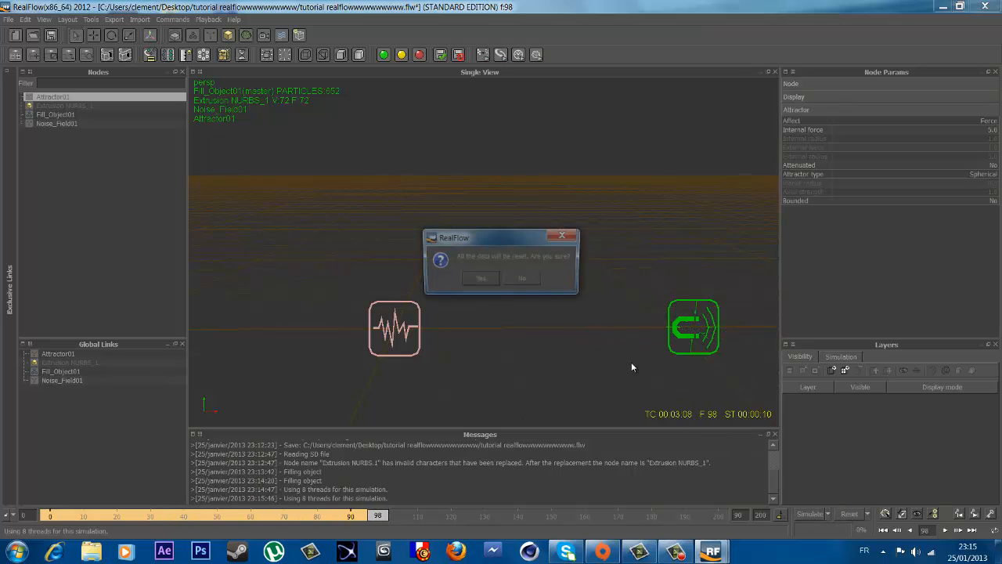
{"action": "left_click", "coordinate": [475, 282]}
Step: Move the attractor in front of the logo to about X 1.56, Y 1.38, Z -3.67
{"action": "left_click", "coordinate": [698, 332]}
{"action": "left_click", "coordinate": [689, 322]}
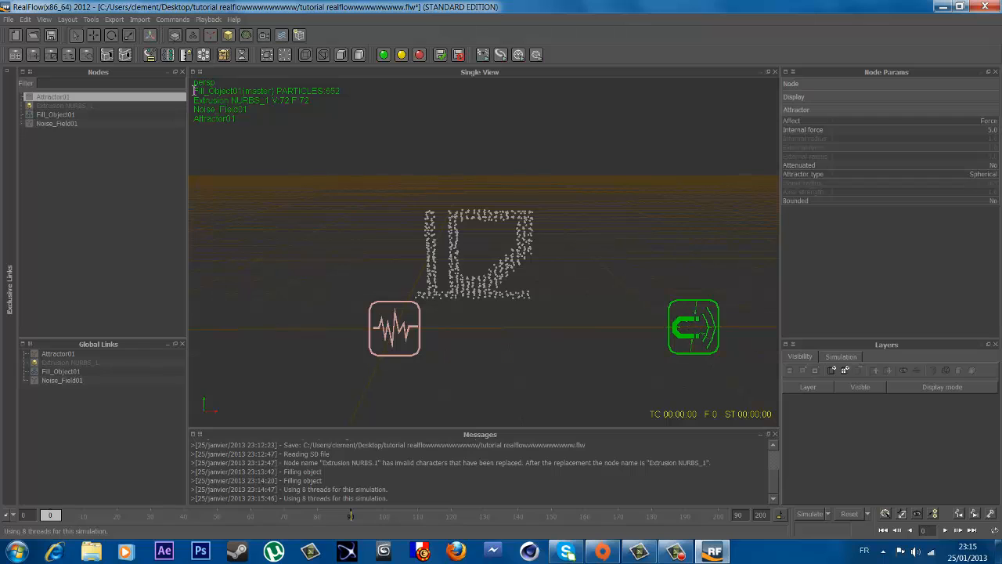
{"action": "key", "text": "w"}
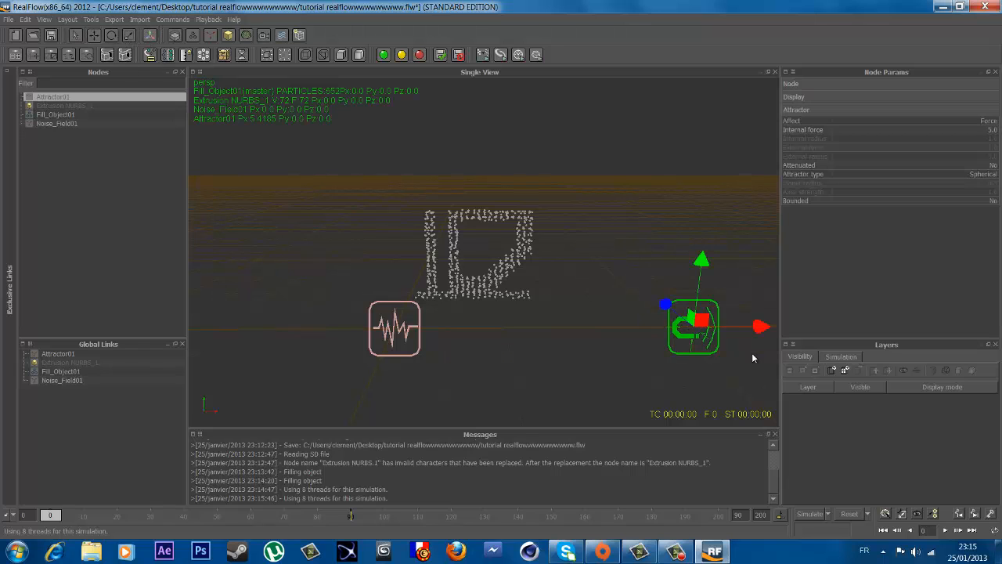
{"action": "left_click_drag", "start_coordinate": [759, 326], "coordinate": [310, 342]}
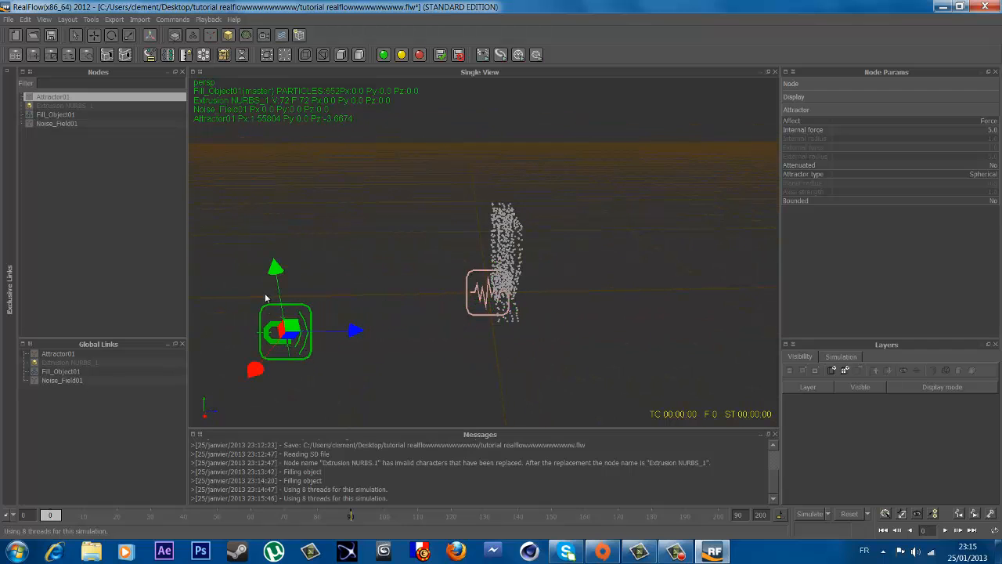
{"action": "left_click_drag", "start_coordinate": [275, 270], "coordinate": [476, 242]}
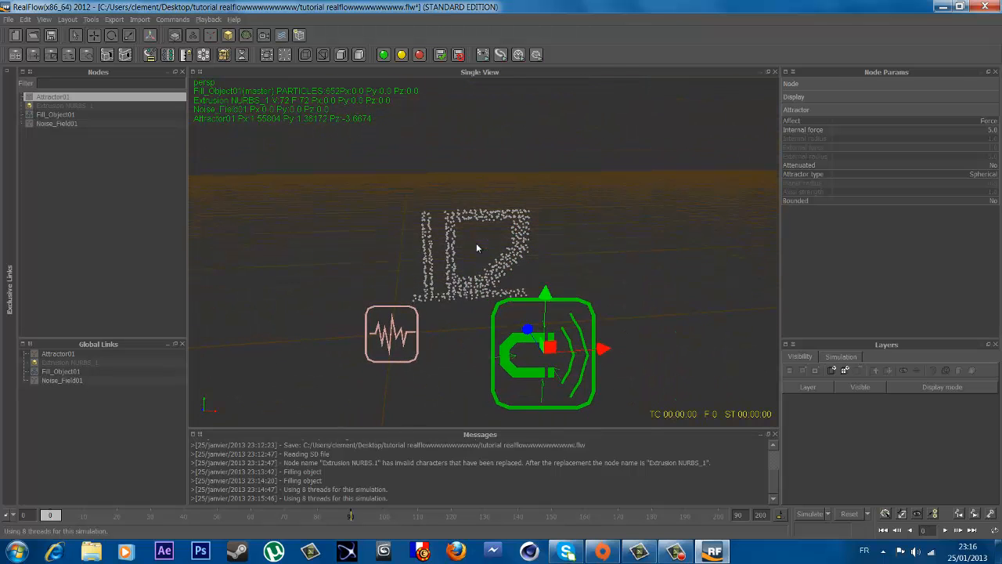
Step: Test the simulation with the attractor in front of the logo, viewing it from another angle, and reset the data
{"action": "left_click", "coordinate": [814, 515]}
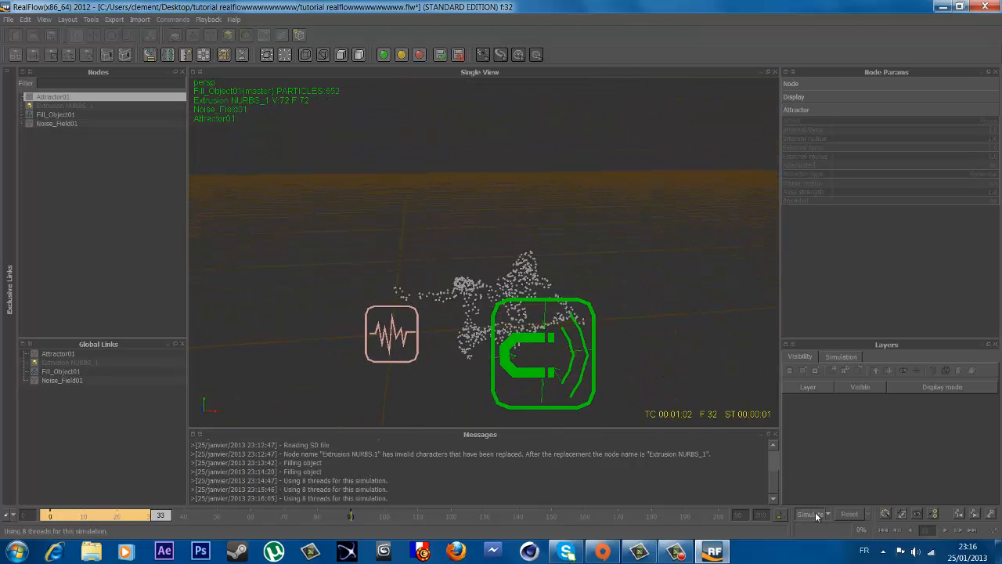
{"action": "left_click_drag", "start_coordinate": [679, 344], "coordinate": [636, 319], "text": "alt"}
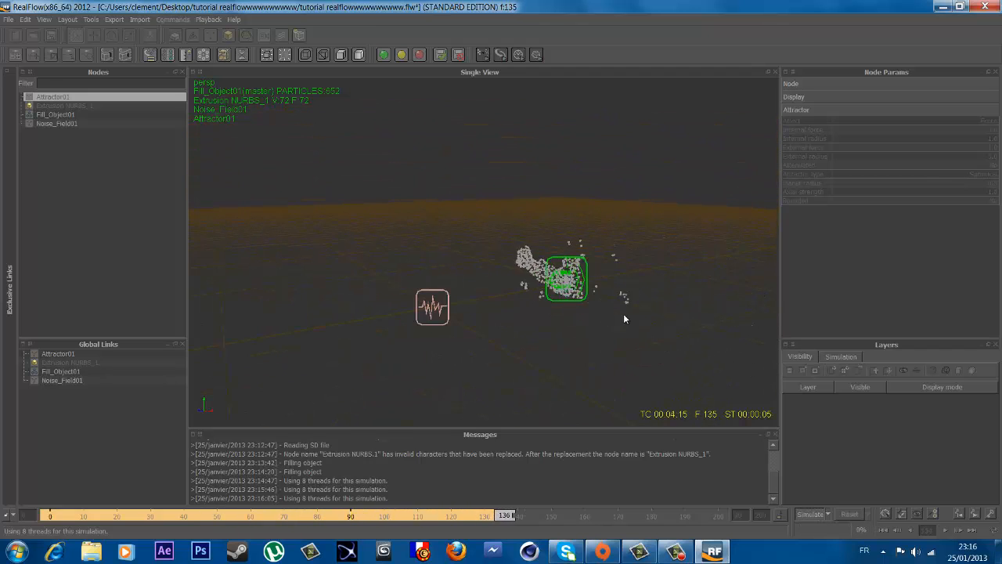
{"action": "left_click", "coordinate": [812, 515]}
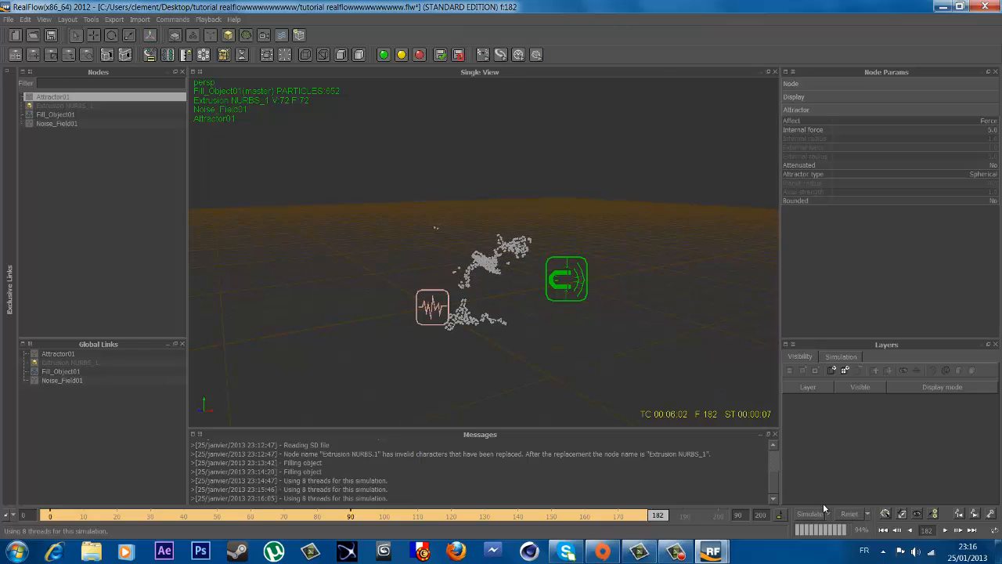
{"action": "left_click", "coordinate": [849, 514]}
{"action": "left_click", "coordinate": [480, 280]}
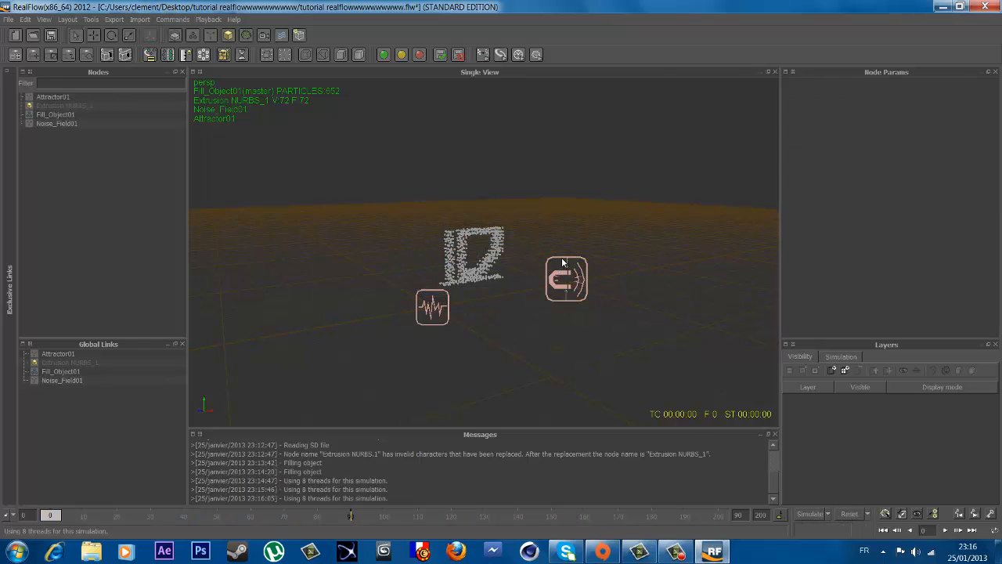
Step: Move the attractor along the Z axis toward the logo, to about Z -2.55
{"action": "left_click", "coordinate": [562, 262]}
{"action": "key", "text": "w"}
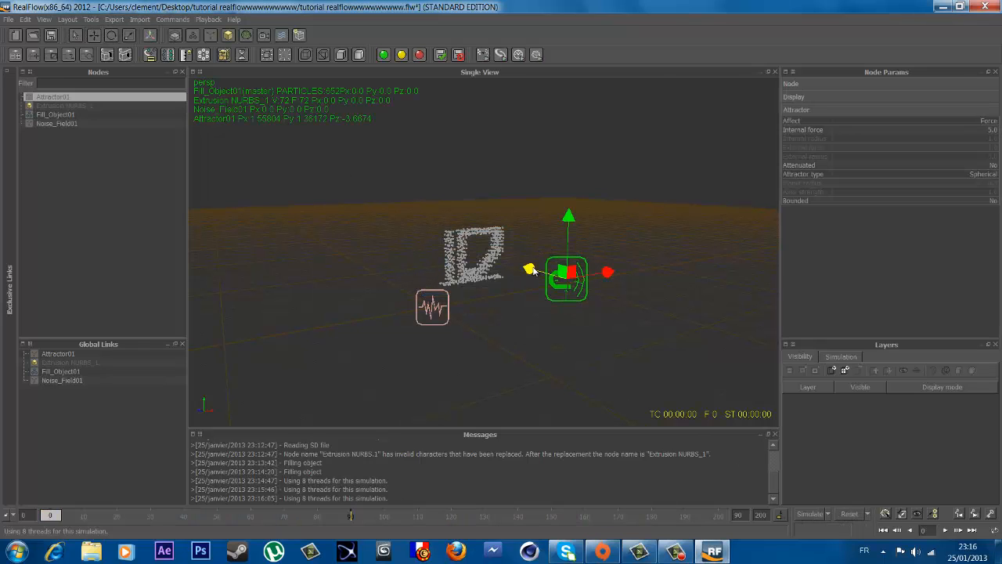
{"action": "left_click_drag", "start_coordinate": [531, 270], "coordinate": [509, 257]}
{"action": "scroll", "coordinate": [500, 252], "scroll_direction": "up", "scroll_amount": 5}
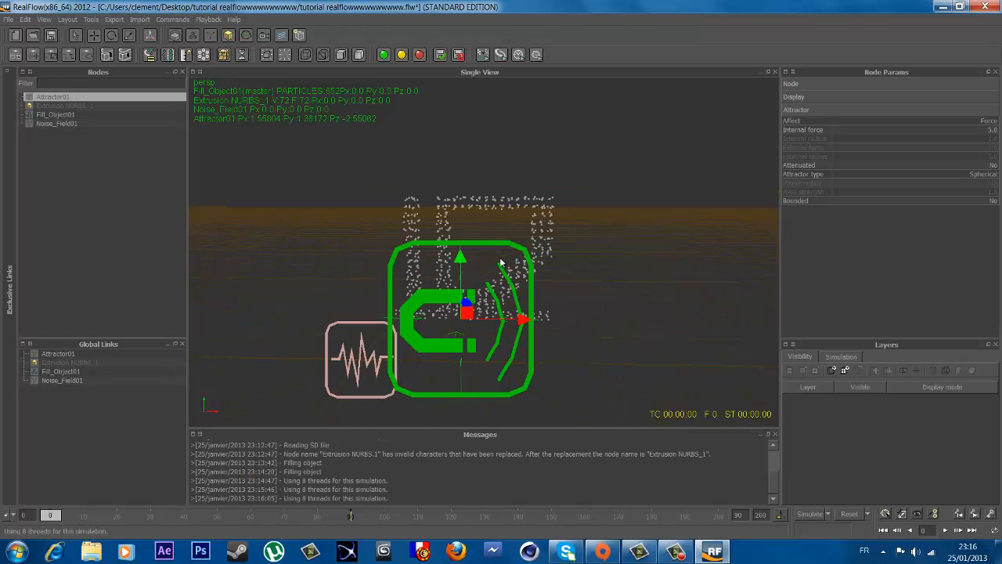
Step: Set the particle resolution of Fill_Object01 to 100 and expand its statistics
{"action": "left_click", "coordinate": [67, 115]}
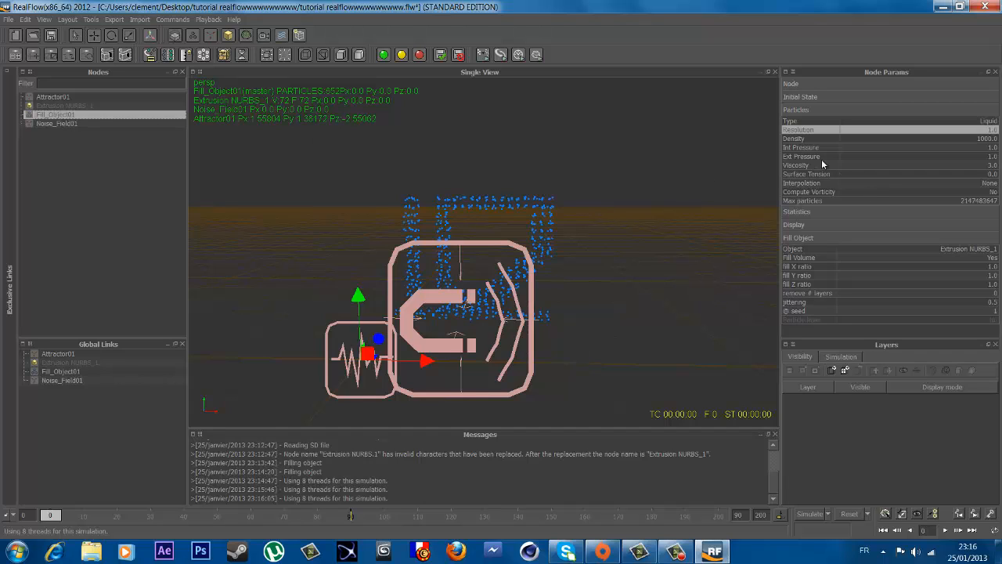
{"action": "double_click", "coordinate": [991, 129]}
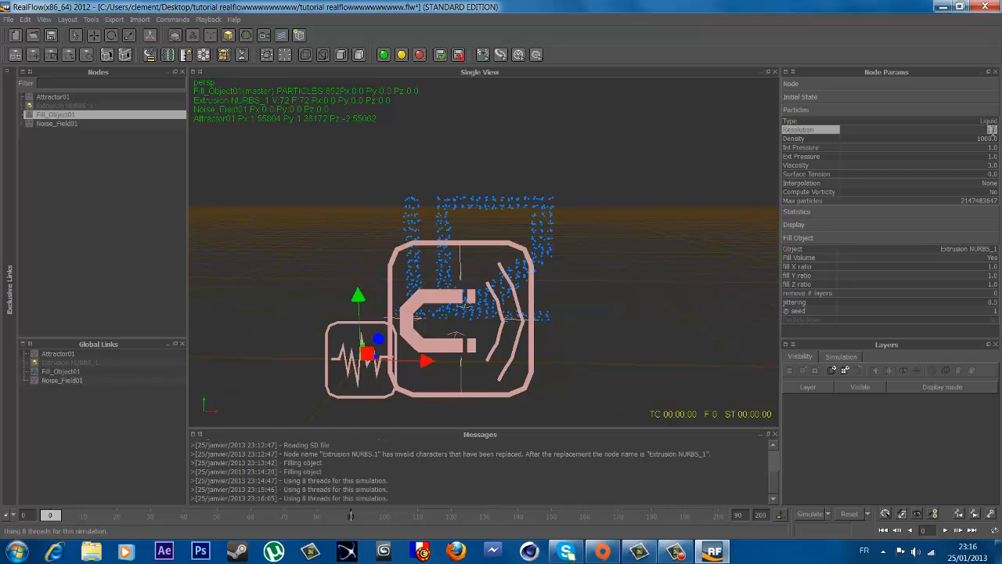
{"action": "type", "text": "100"}
{"action": "key", "text": "Return"}
{"action": "left_click", "coordinate": [936, 213]}
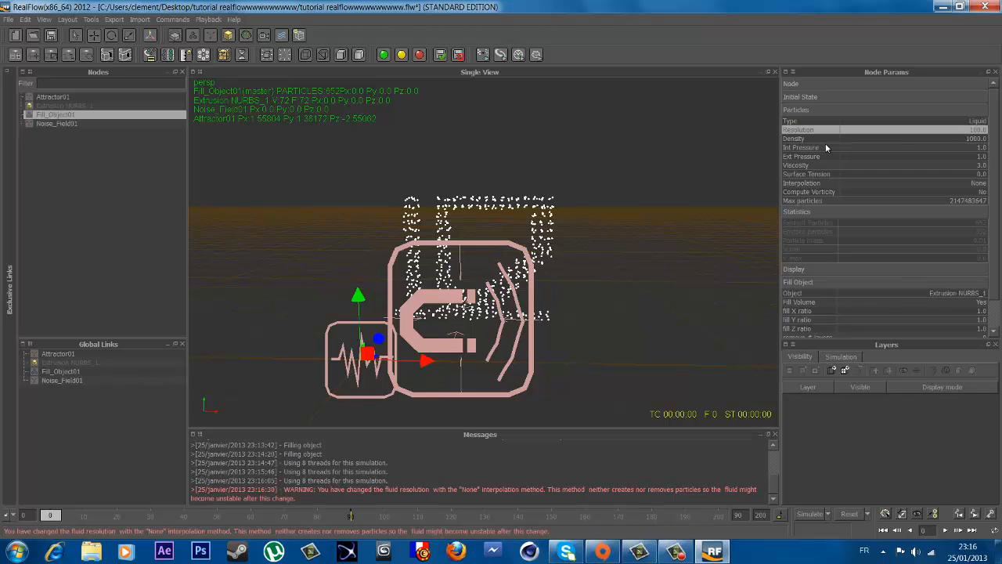
Step: Reset the simulation data to refill the logo at the new resolution and inspect the particles up close
{"action": "left_click", "coordinate": [982, 165]}
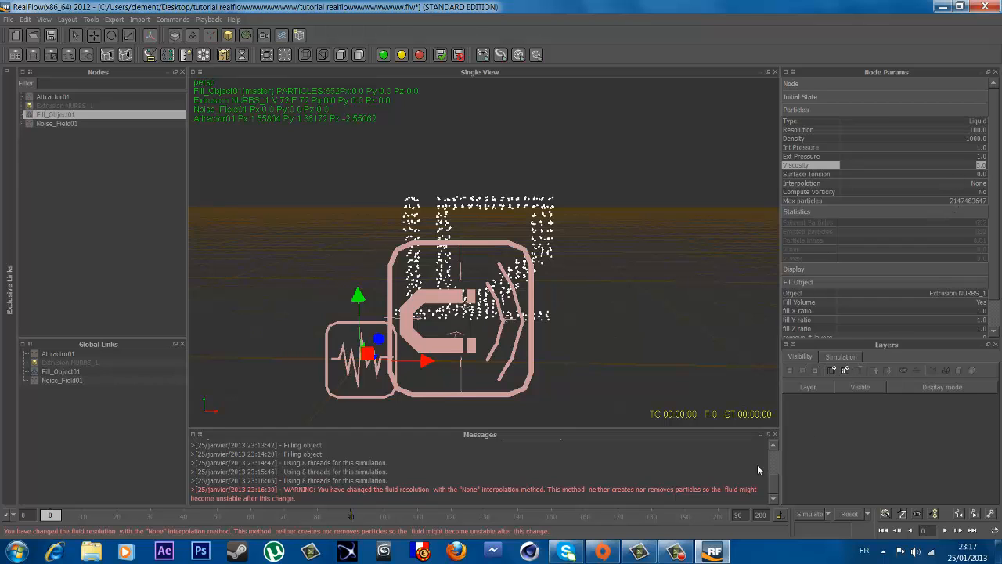
{"action": "left_click", "coordinate": [849, 514]}
{"action": "left_click", "coordinate": [490, 278]}
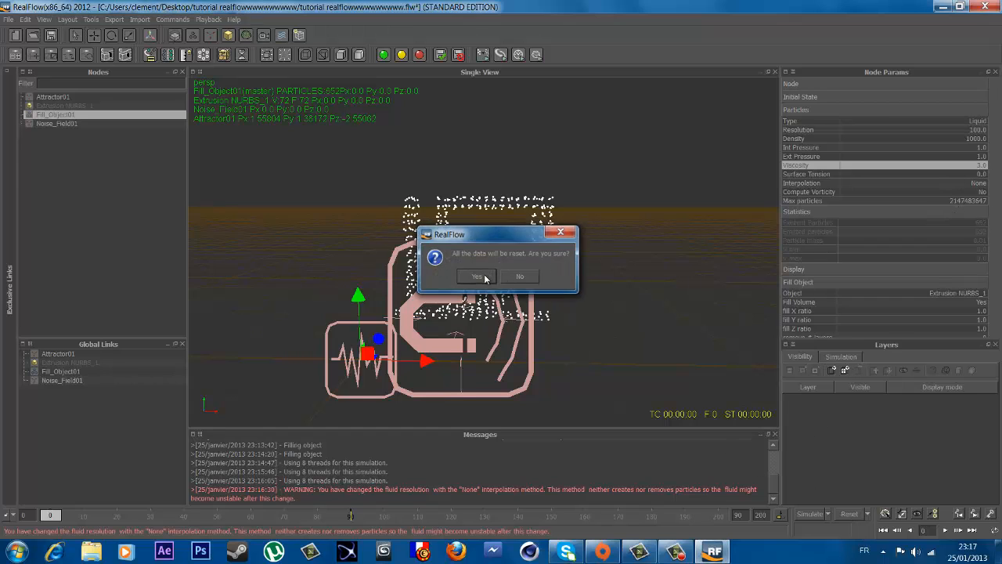
{"action": "scroll", "coordinate": [461, 212], "scroll_direction": "up", "scroll_amount": 5}
{"action": "scroll", "coordinate": [622, 166], "scroll_direction": "up", "scroll_amount": 4}
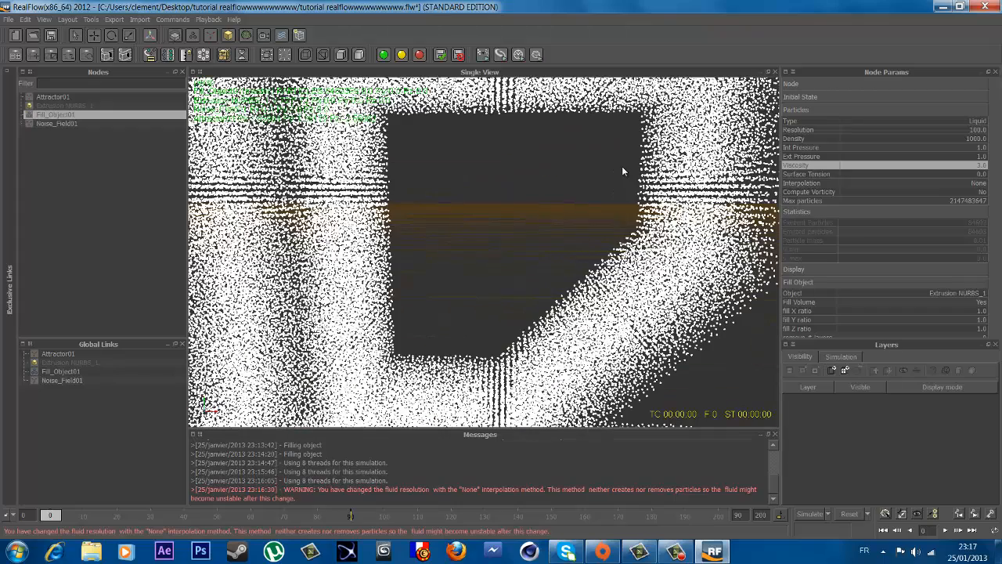
{"action": "scroll", "coordinate": [564, 227], "scroll_direction": "down", "scroll_amount": 5}
{"action": "scroll", "coordinate": [565, 233], "scroll_direction": "down", "scroll_amount": 4}
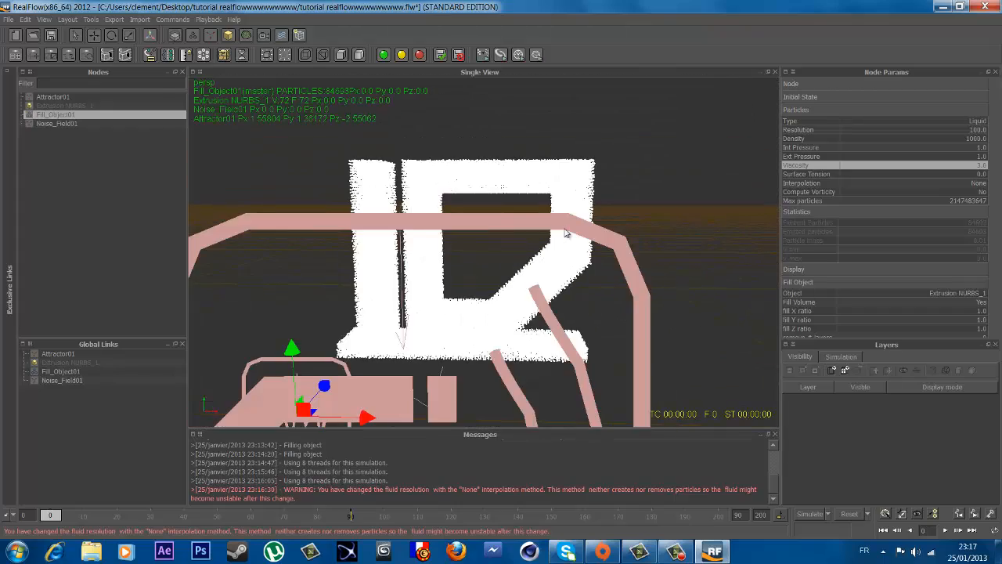
{"action": "scroll", "coordinate": [518, 265], "scroll_direction": "up", "scroll_amount": 3}
{"action": "scroll", "coordinate": [513, 266], "scroll_direction": "down", "scroll_amount": 3}
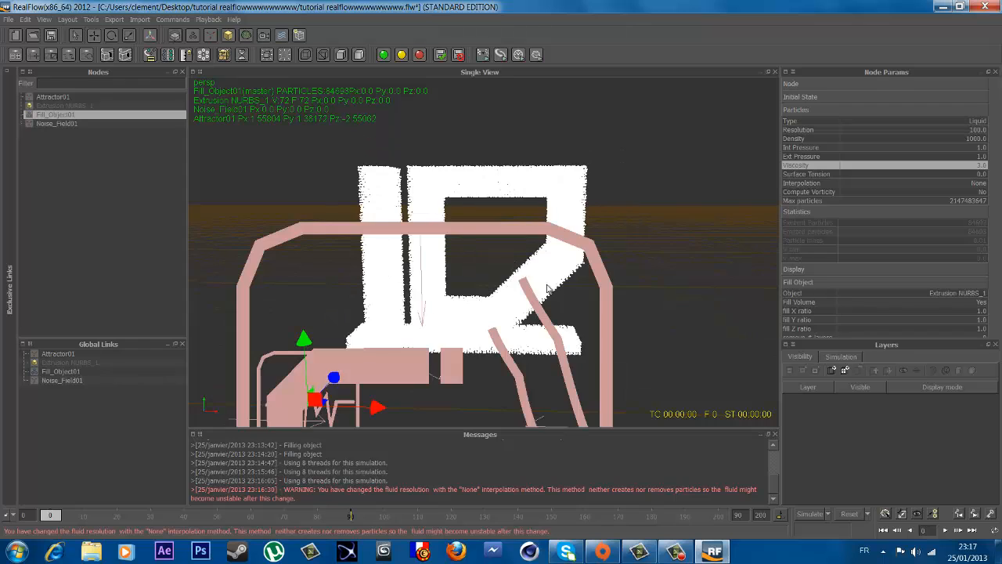
Step: Run a test simulation of the denser particles to about frame 11, stop it, and reset the data
{"action": "left_click", "coordinate": [811, 514]}
{"action": "scroll", "coordinate": [664, 321], "scroll_direction": "down", "scroll_amount": 3}
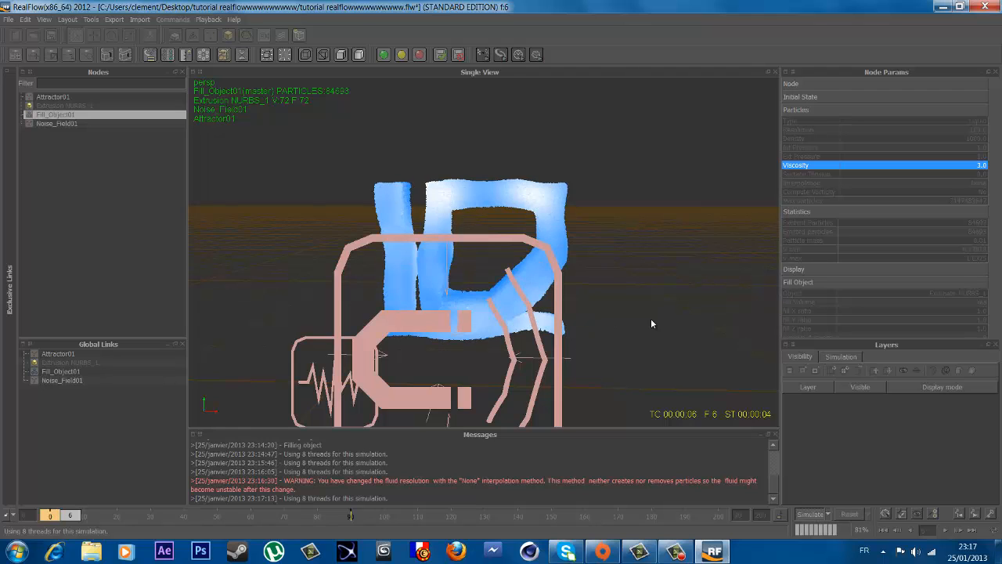
{"action": "left_click", "coordinate": [817, 515]}
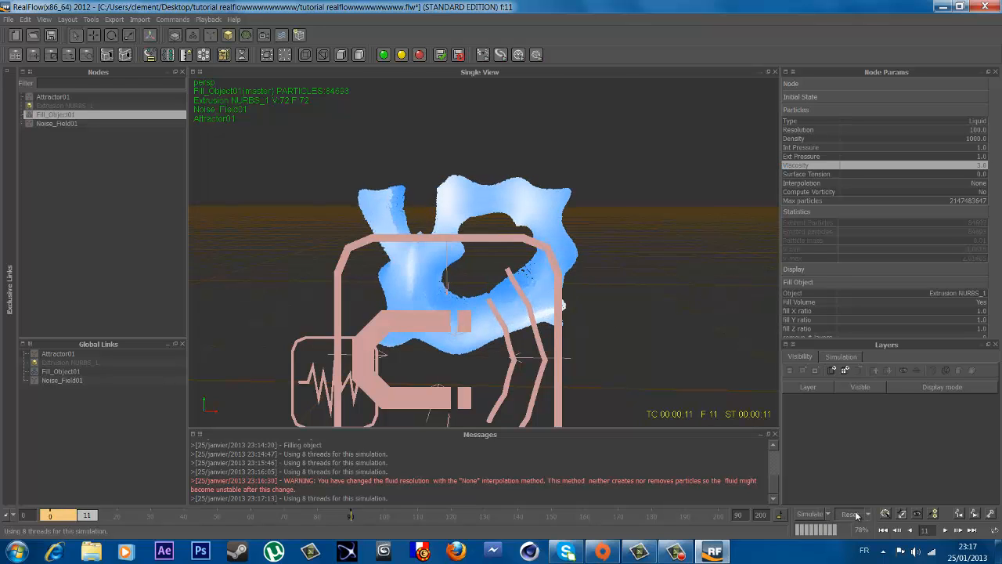
{"action": "left_click", "coordinate": [850, 513]}
{"action": "left_click", "coordinate": [481, 279]}
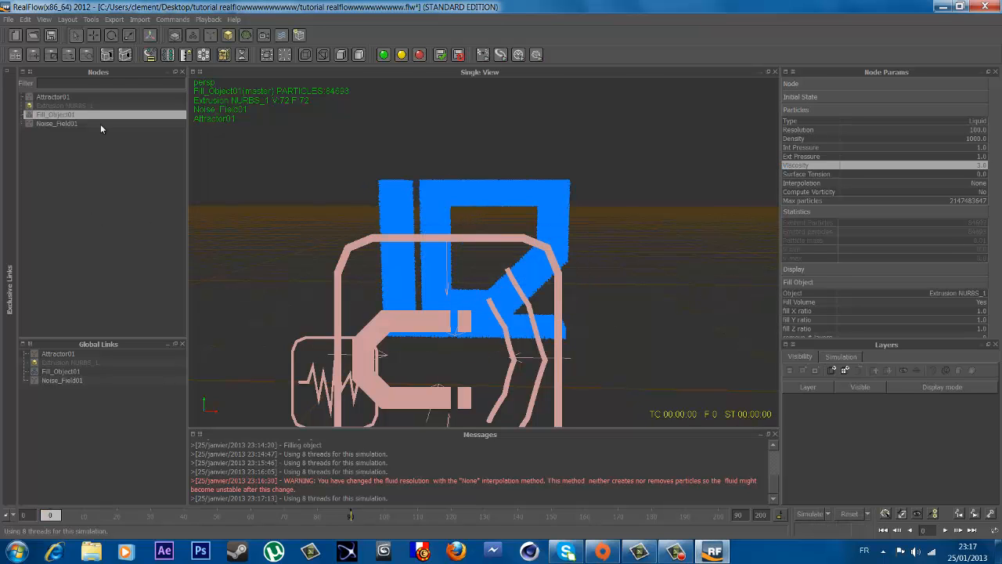
Step: Add a standard particle mesh to the scene for the logo's fluid
{"action": "left_click", "coordinate": [243, 36]}
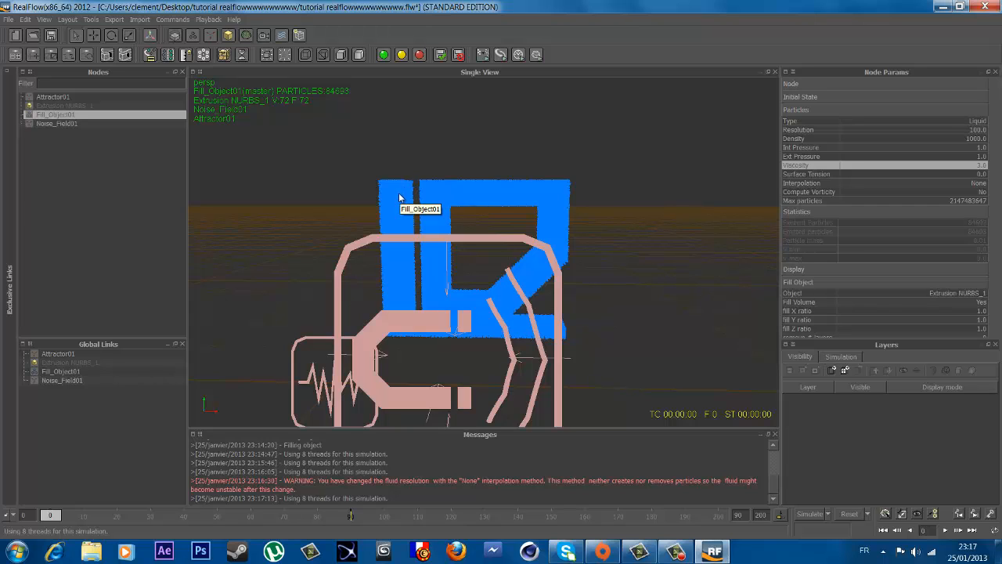
{"action": "left_click", "coordinate": [75, 124]}
{"action": "left_click", "coordinate": [62, 114]}
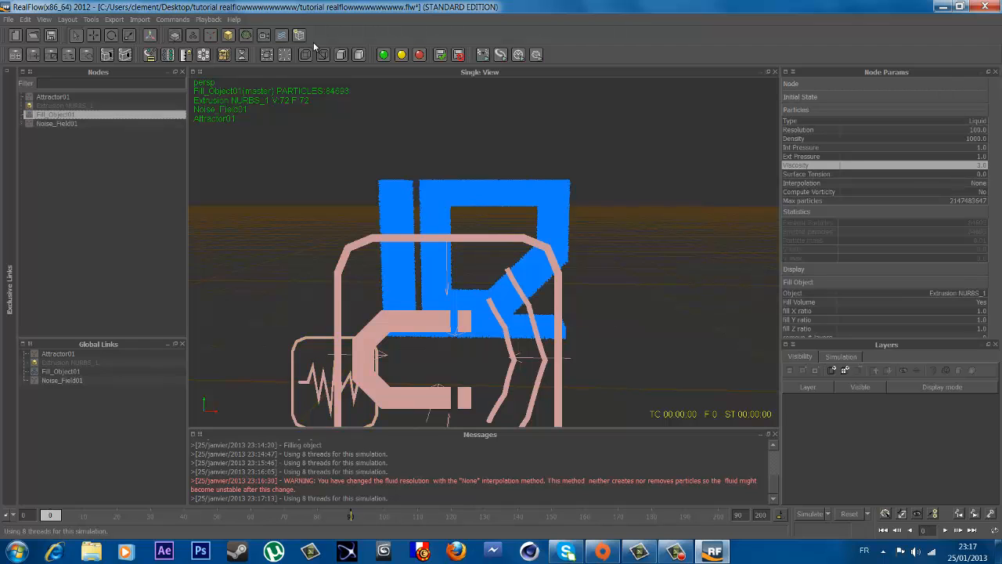
{"action": "left_click", "coordinate": [245, 35]}
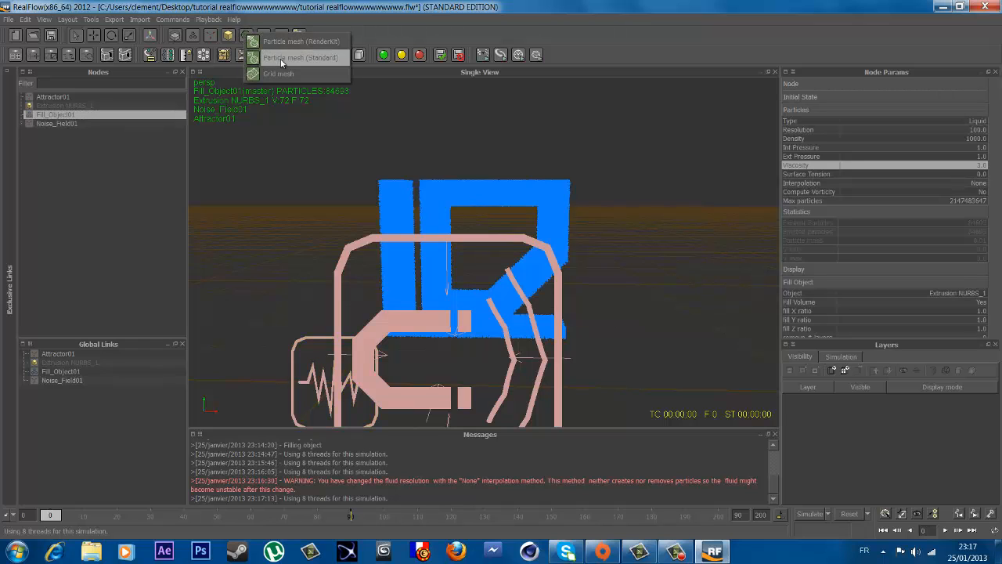
{"action": "left_click", "coordinate": [281, 58]}
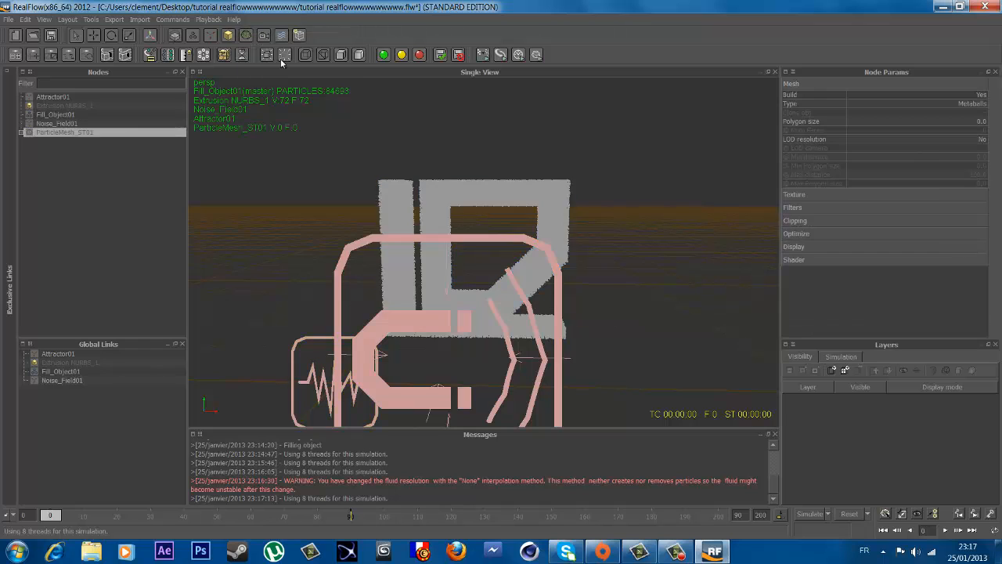
Step: Expand the particle mesh node to check its Fill_Object01 emitter and build the mesh for the current frame
{"action": "left_click", "coordinate": [21, 132]}
{"action": "left_click", "coordinate": [48, 141]}
{"action": "left_click", "coordinate": [47, 132]}
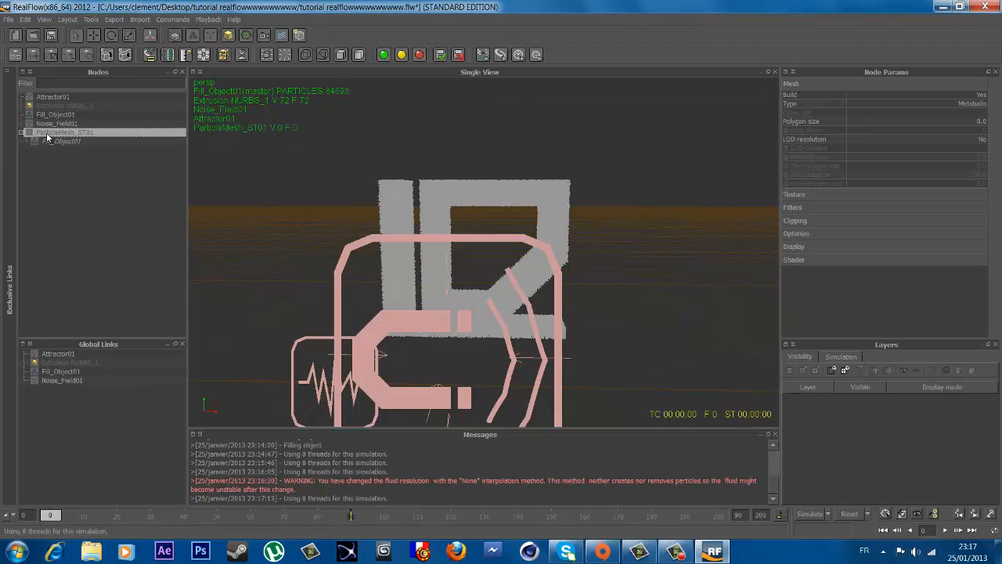
{"action": "right_click", "coordinate": [47, 133]}
{"action": "left_click", "coordinate": [100, 203]}
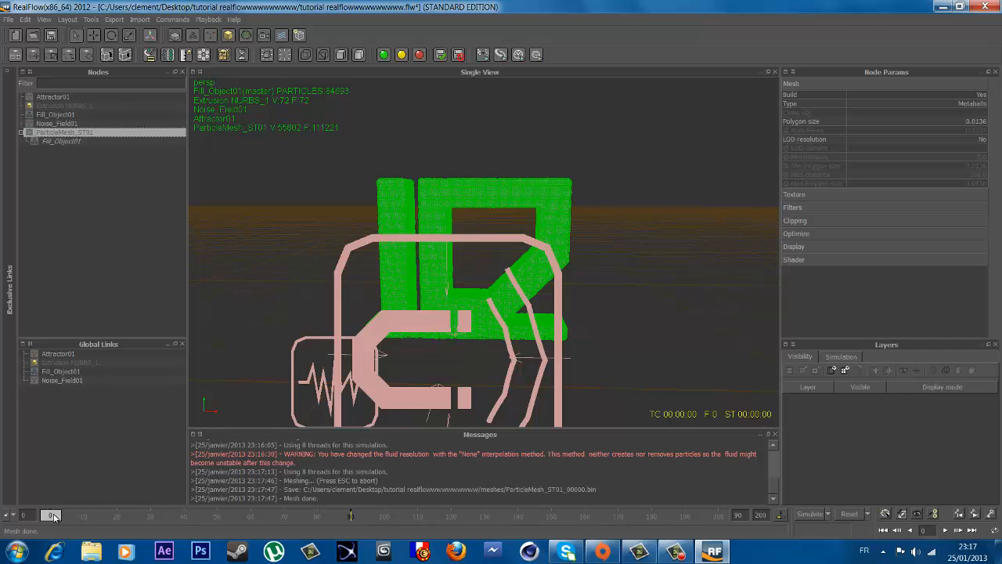
Step: Return to frame 0 and hide the Fill_Object01 particles by setting their Visible display option to No
{"action": "mouse_move", "coordinate": [55, 516]}
{"action": "left_mouse_down"}
{"action": "mouse_move", "coordinate": [78, 516]}
{"action": "mouse_move", "coordinate": [39, 515]}
{"action": "left_mouse_up"}
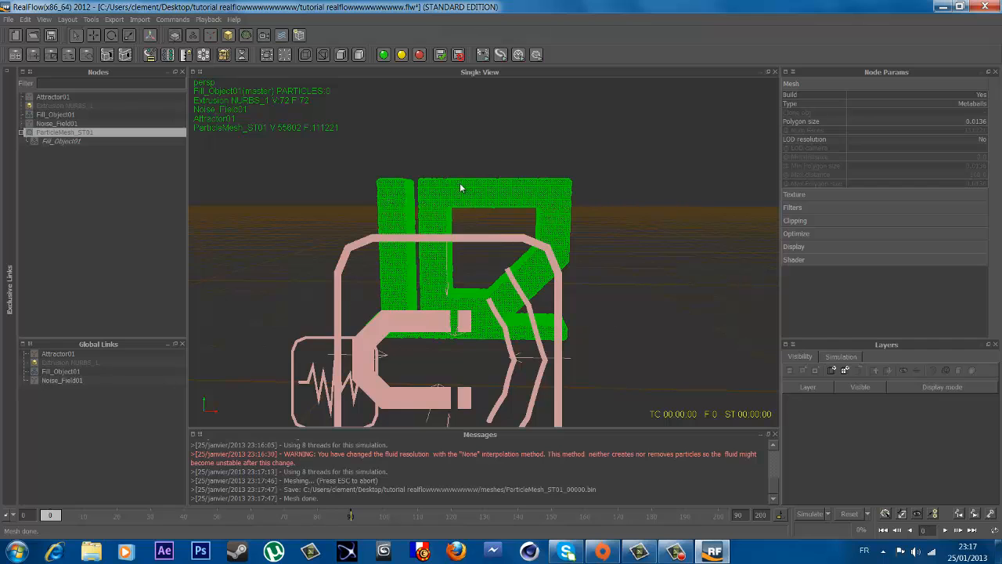
{"action": "left_click", "coordinate": [55, 124]}
{"action": "left_click", "coordinate": [52, 115]}
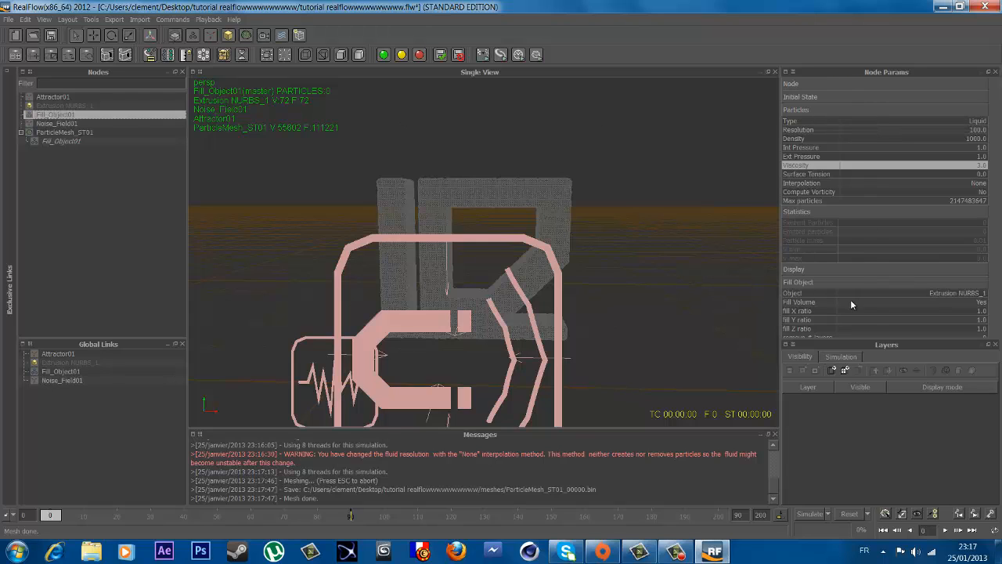
{"action": "scroll", "coordinate": [852, 304], "scroll_direction": "down", "scroll_amount": 1}
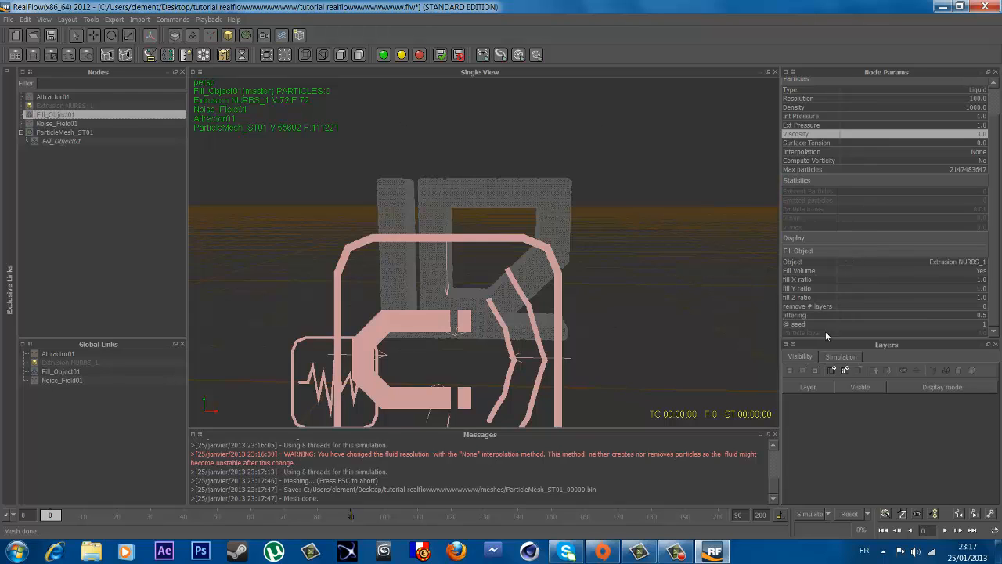
{"action": "left_click", "coordinate": [828, 238]}
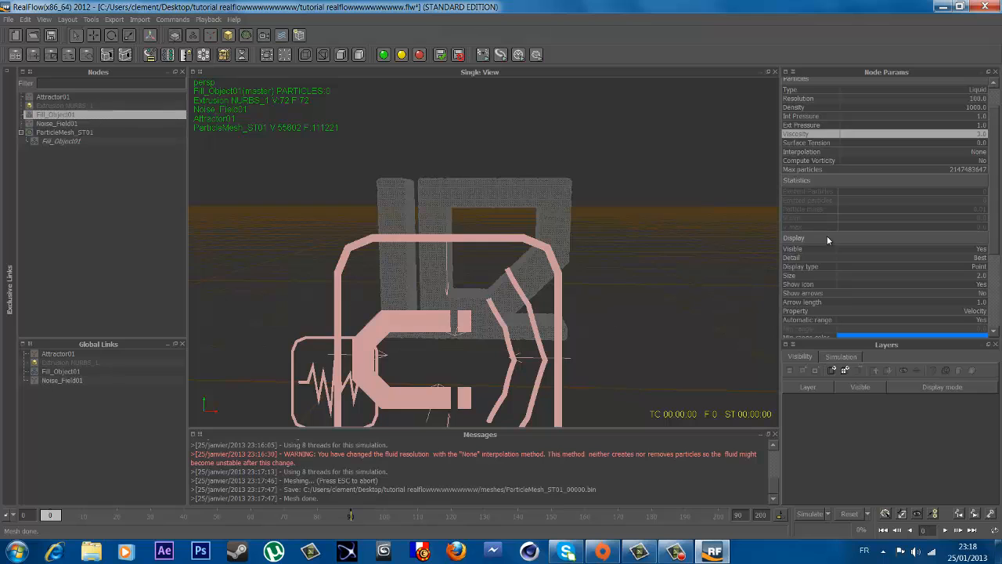
{"action": "left_click", "coordinate": [976, 249]}
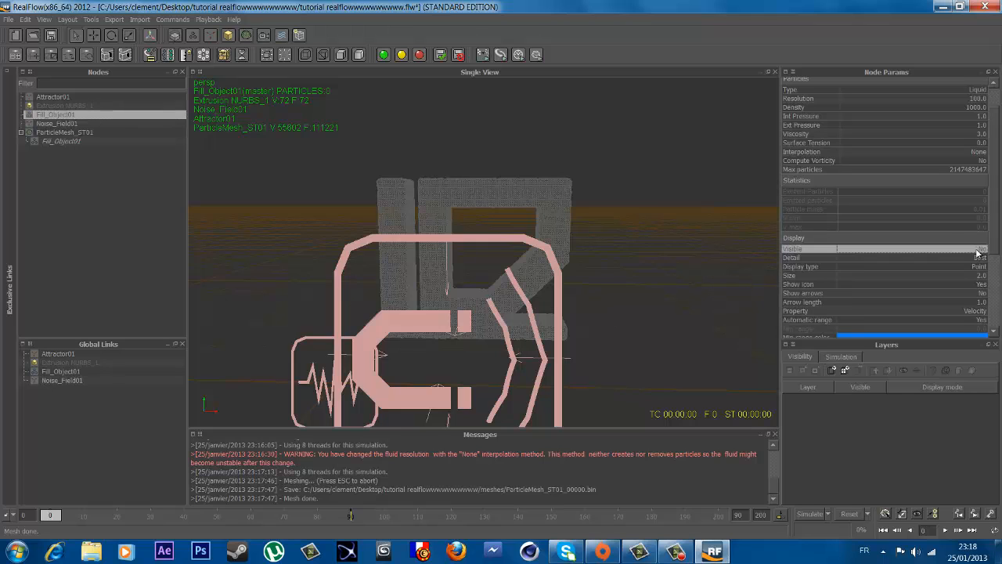
Step: Reset the data after a short simulation, restart the simulation for one frame, and return to frame 0
{"action": "left_click", "coordinate": [811, 514]}
{"action": "left_click", "coordinate": [814, 516]}
{"action": "left_click", "coordinate": [848, 514]}
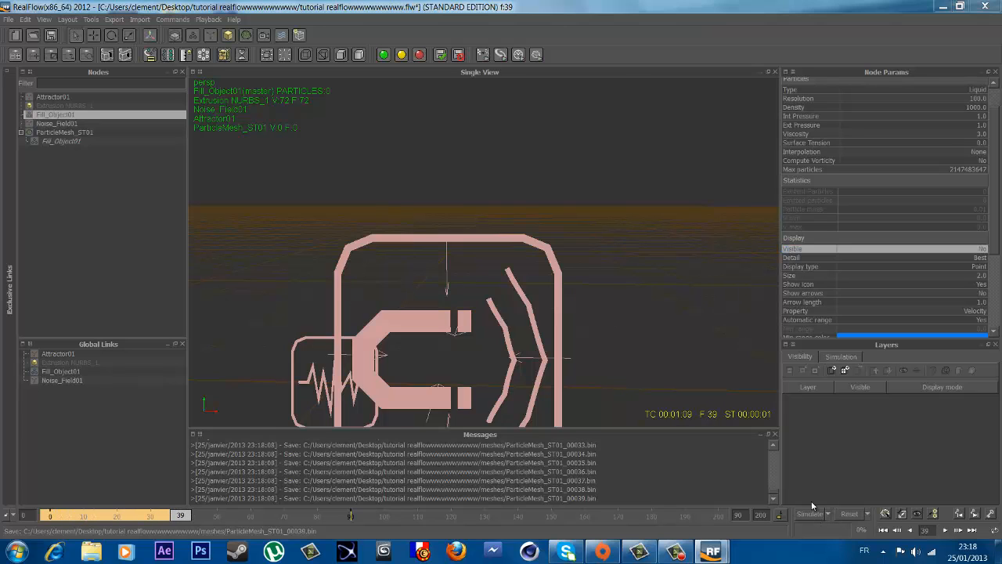
{"action": "left_click", "coordinate": [490, 280]}
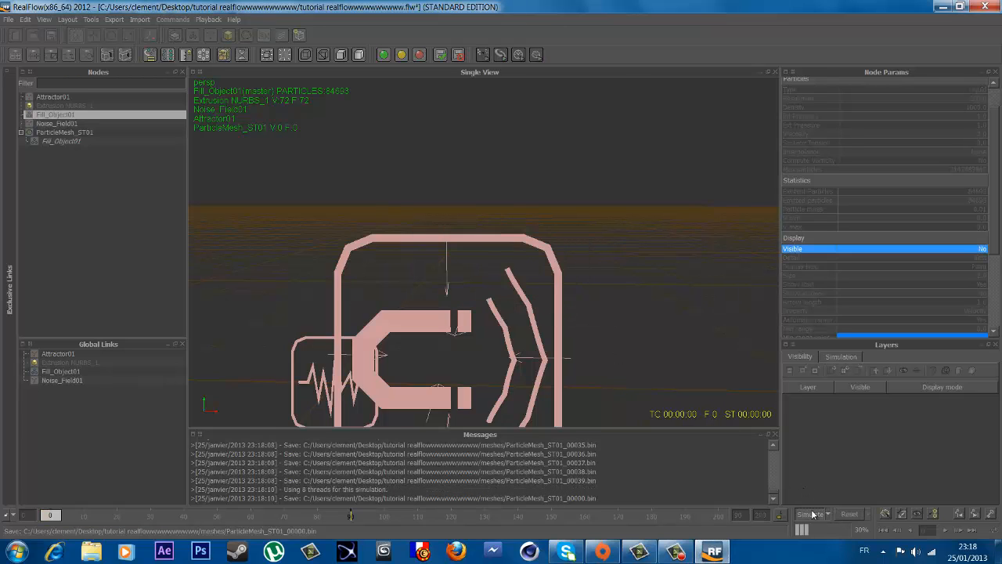
{"action": "left_click", "coordinate": [810, 514]}
{"action": "left_click_drag", "start_coordinate": [55, 517], "coordinate": [18, 519]}
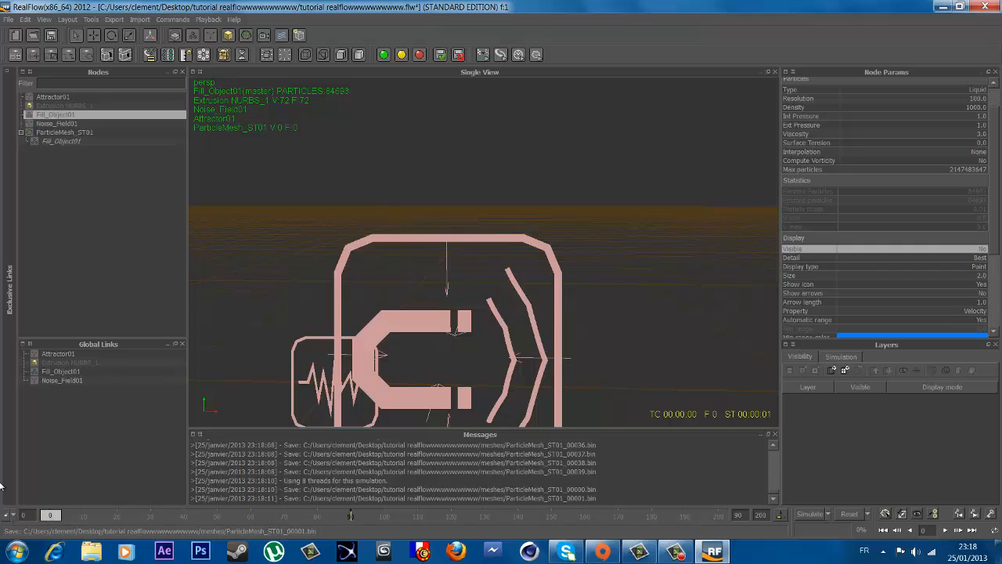
Step: Rebuild the particle mesh ParticleMesh_ST01 at frame 0
{"action": "left_click", "coordinate": [63, 134]}
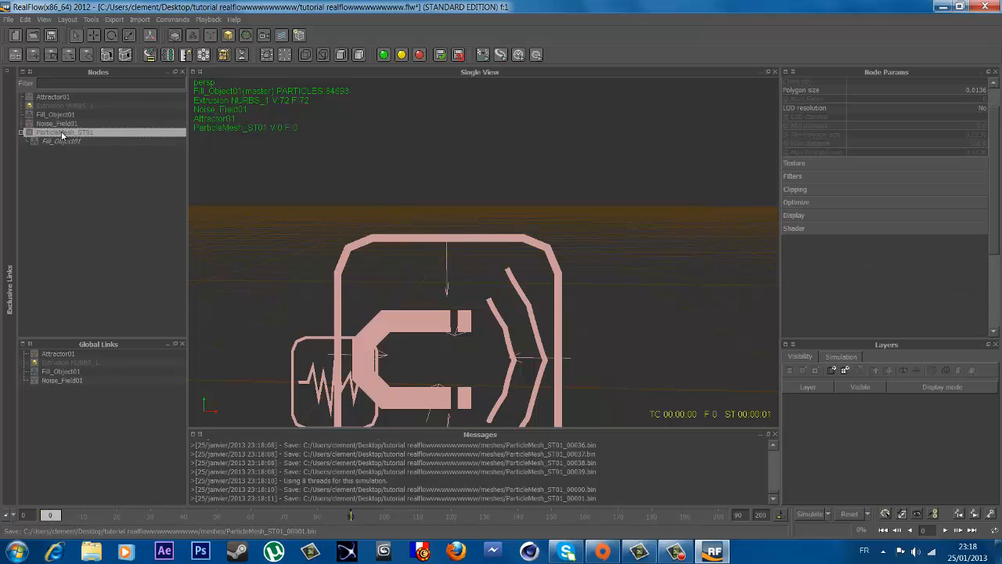
{"action": "right_click", "coordinate": [63, 133]}
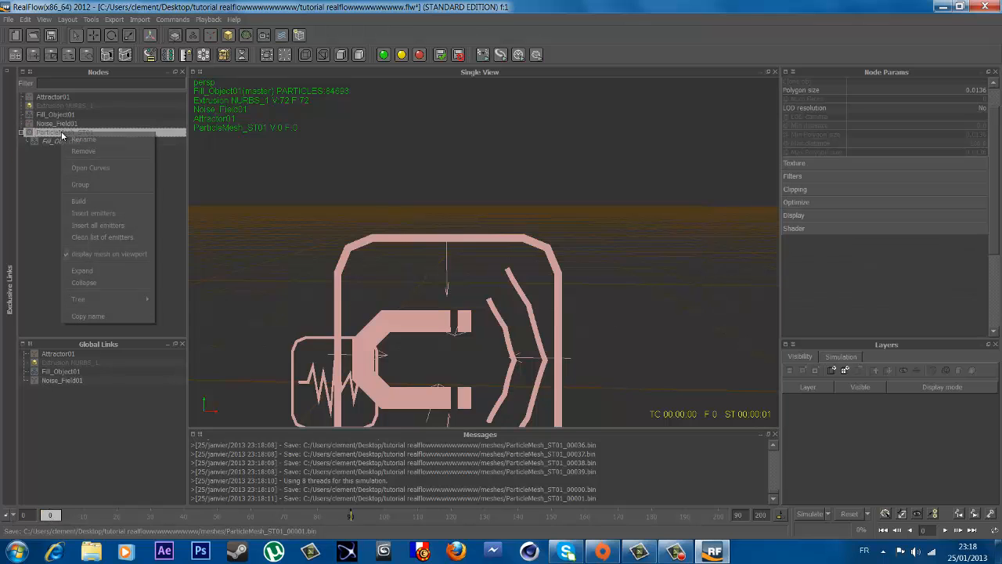
{"action": "left_click", "coordinate": [89, 201]}
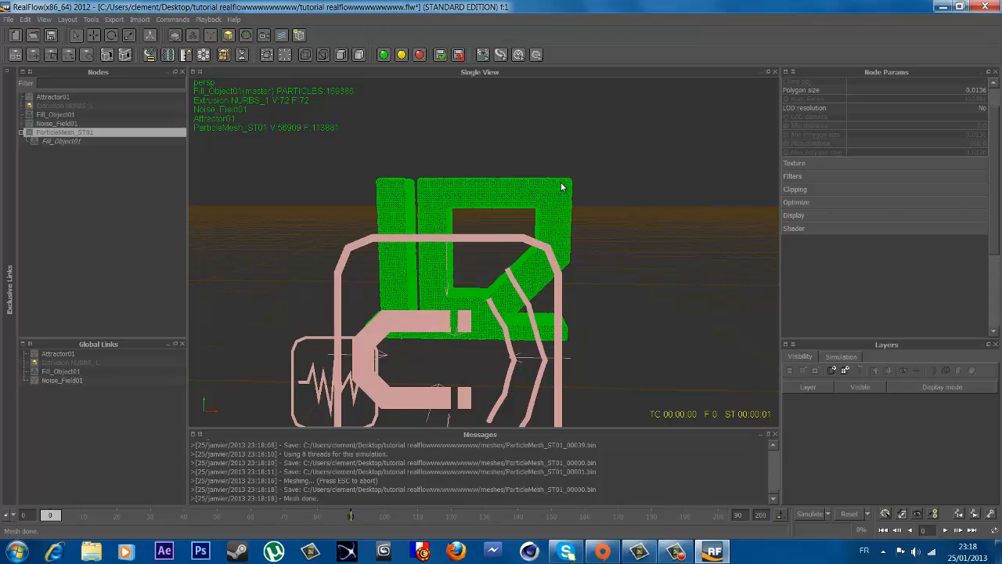
Step: Simulate the fluid with its mesh to frame 4, select Fill_Object01 while it runs, and stop
{"action": "left_click", "coordinate": [814, 513]}
{"action": "left_click", "coordinate": [481, 282]}
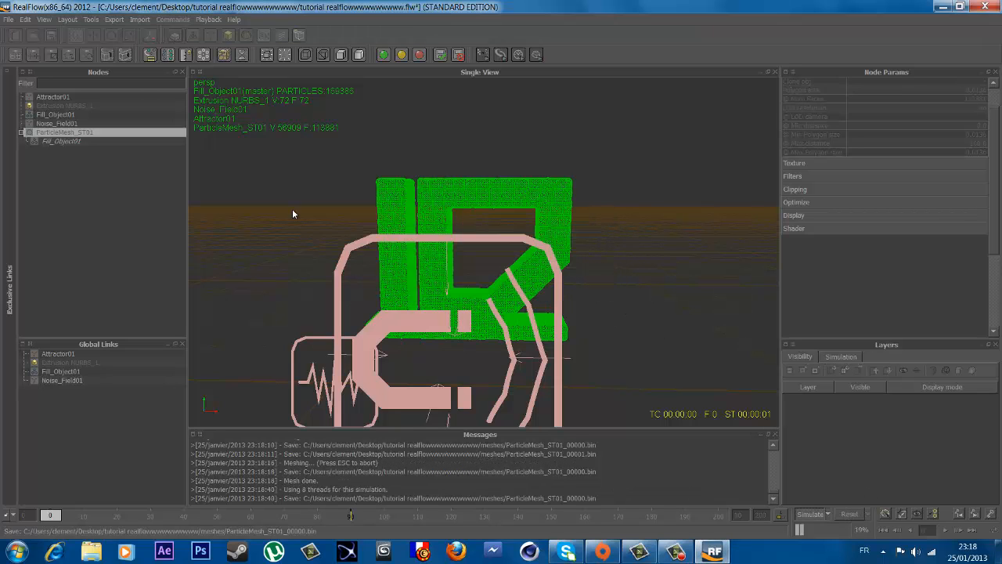
{"action": "left_click", "coordinate": [60, 115]}
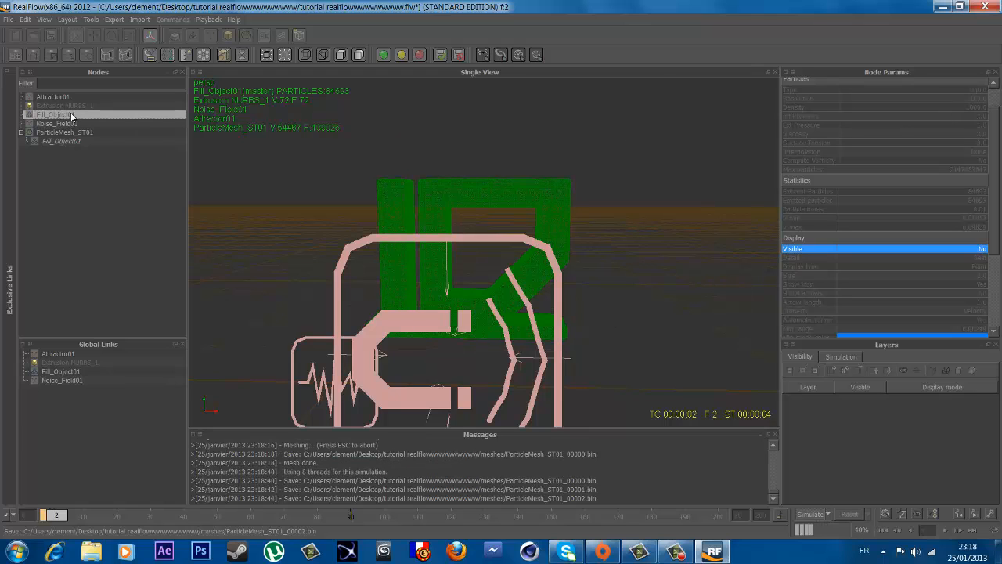
{"action": "scroll", "coordinate": [847, 140], "scroll_direction": "up", "scroll_amount": 2}
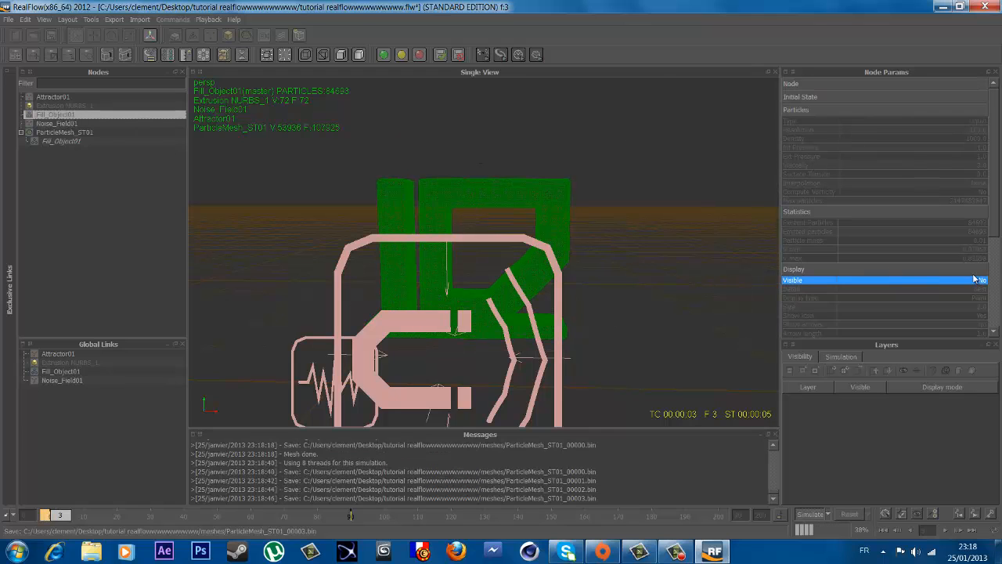
{"action": "left_click", "coordinate": [815, 515]}
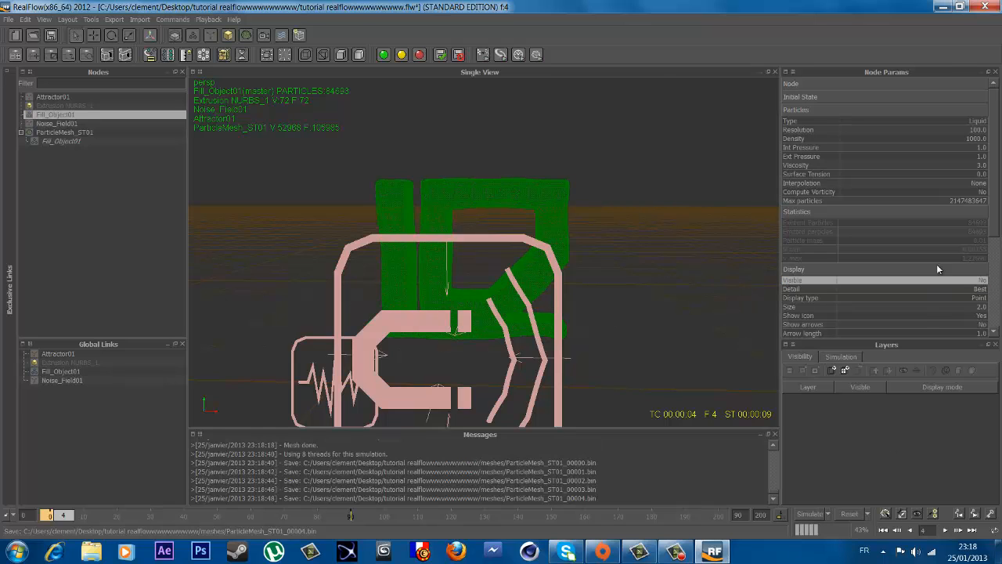
Step: Set the particle resolution of Fill_Object01 to 10
{"action": "double_click", "coordinate": [975, 130]}
{"action": "type", "text": "1"}
{"action": "key", "text": "Return"}
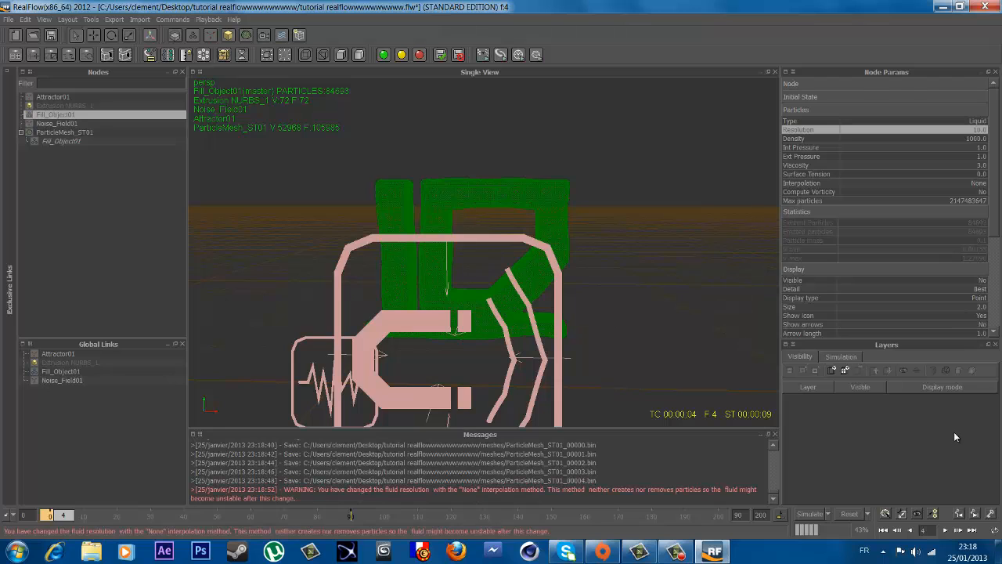
Step: Reset the simulation data and run the fluid simulation again
{"action": "left_click", "coordinate": [842, 512]}
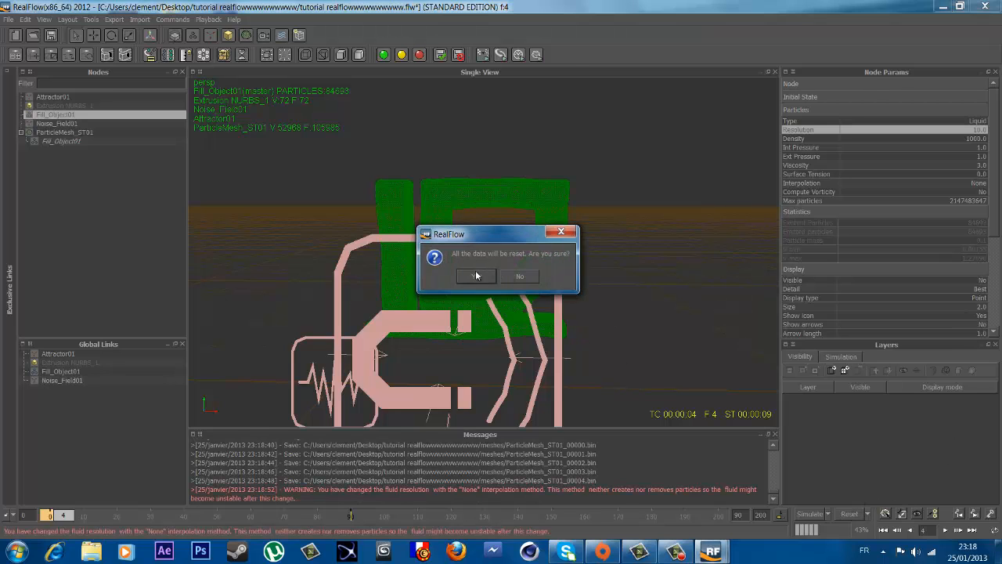
{"action": "key", "text": "Return"}
{"action": "left_click", "coordinate": [808, 514]}
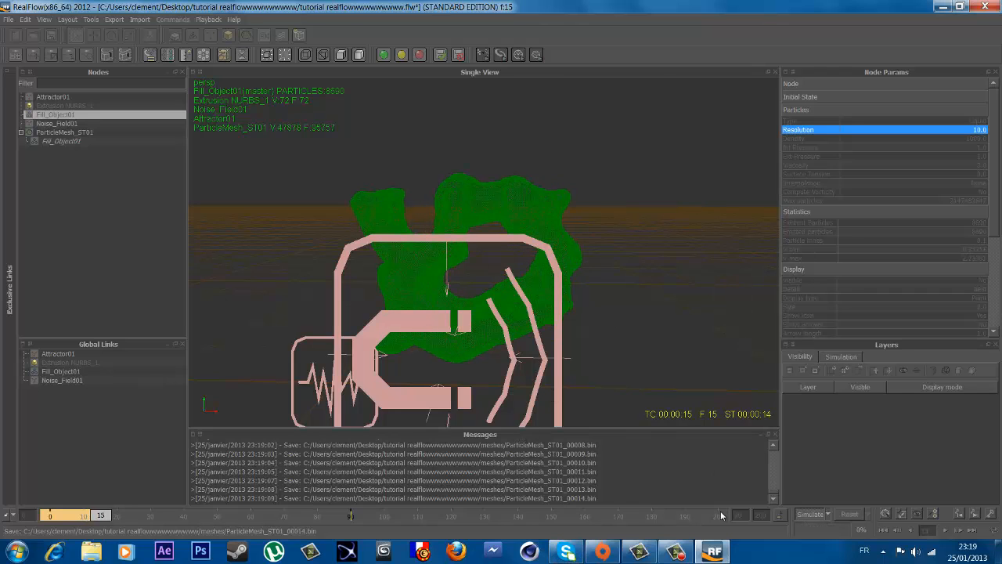
{"action": "left_click", "coordinate": [675, 551]}
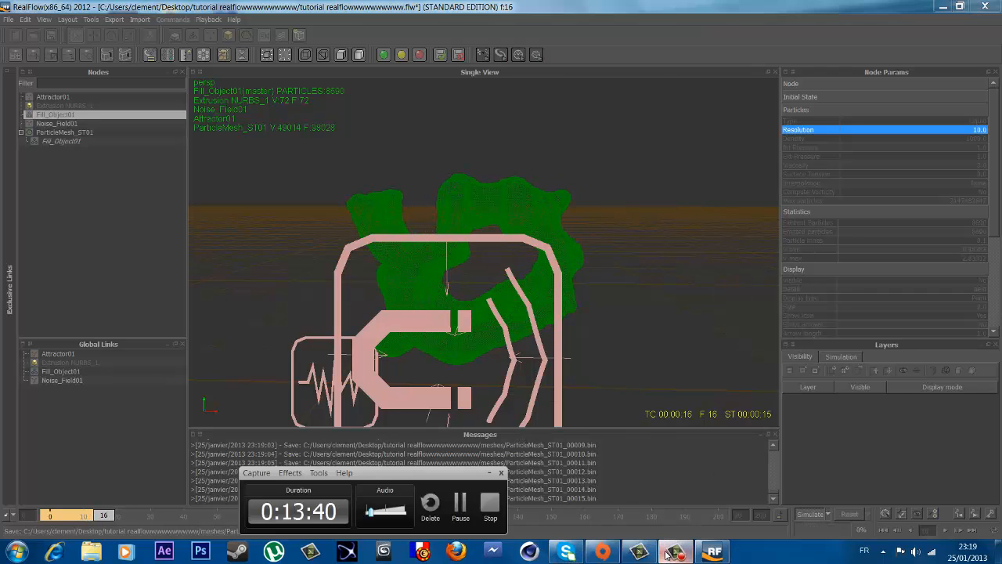
{"action": "left_click", "coordinate": [460, 507]}
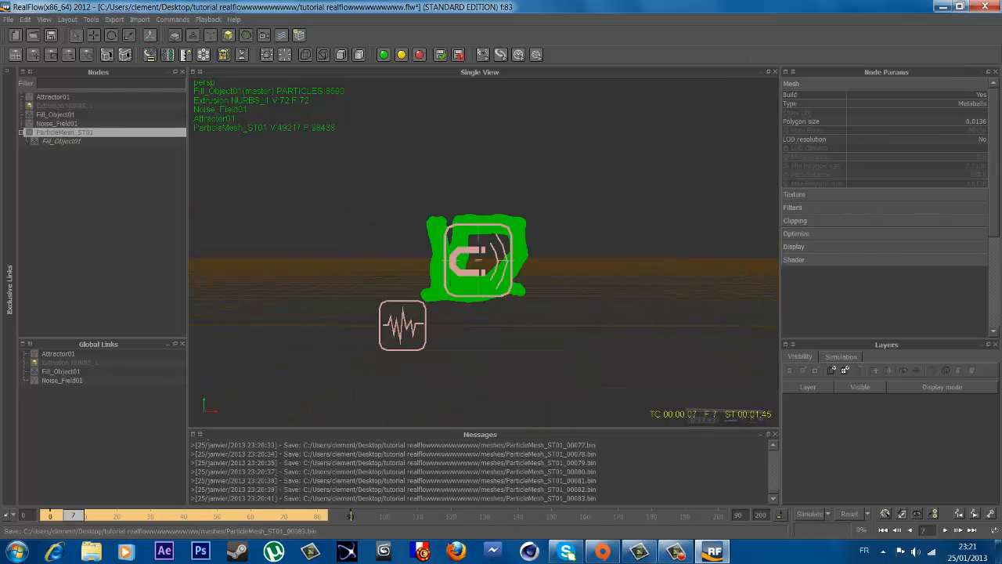
Step: Scrub the timeline to frame 80 to review how the meshed fluid moves
{"action": "left_click_drag", "start_coordinate": [86, 514], "coordinate": [160, 514]}
{"action": "left_click_drag", "start_coordinate": [196, 553], "coordinate": [317, 555]}
{"action": "left_click_drag", "start_coordinate": [353, 388], "coordinate": [427, 342], "text": "alt"}
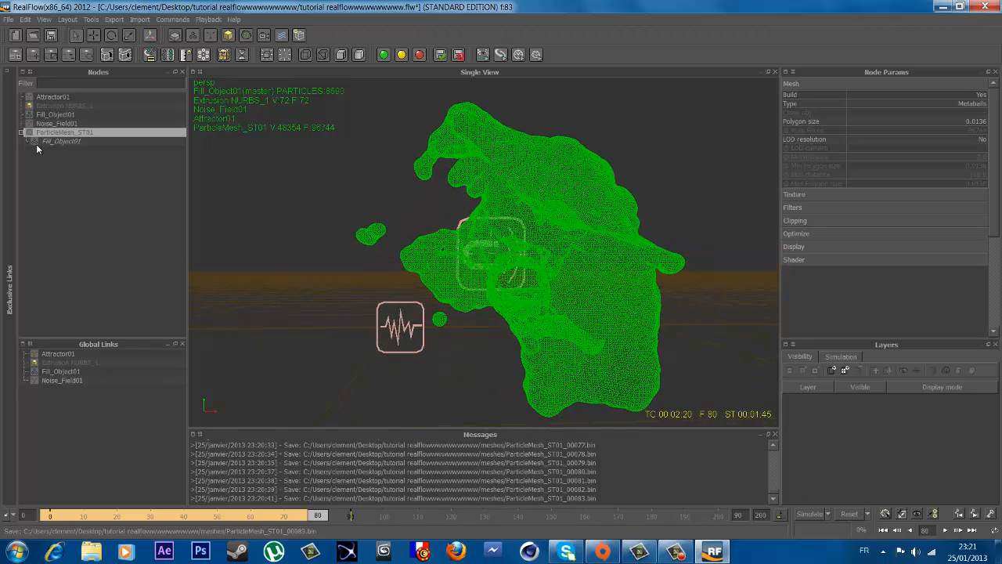
Step: Enable the filter of ParticleMesh_ST01 and set its tension to 0.3 and steps to 120
{"action": "left_click", "coordinate": [806, 208]}
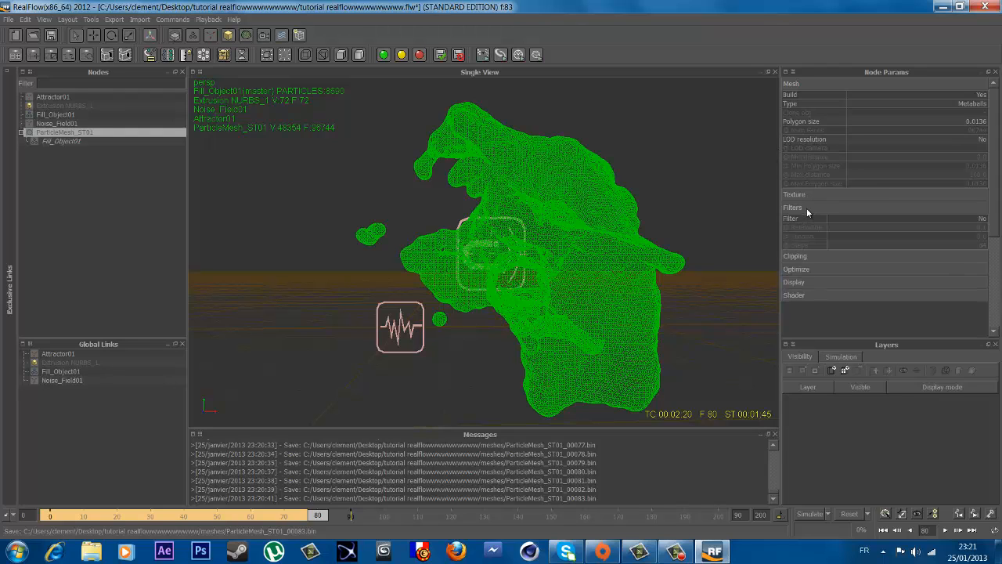
{"action": "left_click", "coordinate": [982, 220]}
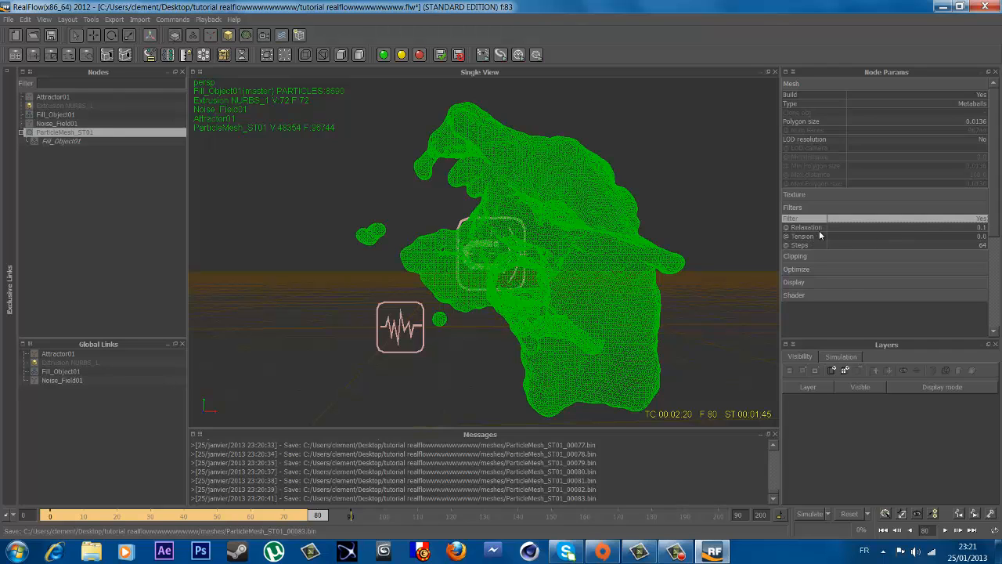
{"action": "double_click", "coordinate": [982, 236]}
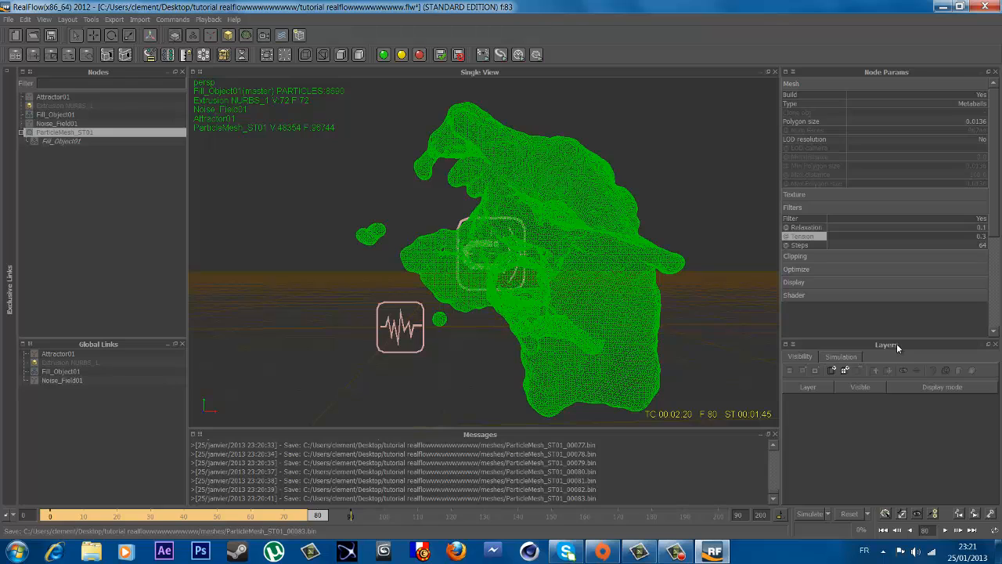
{"action": "double_click", "coordinate": [979, 244]}
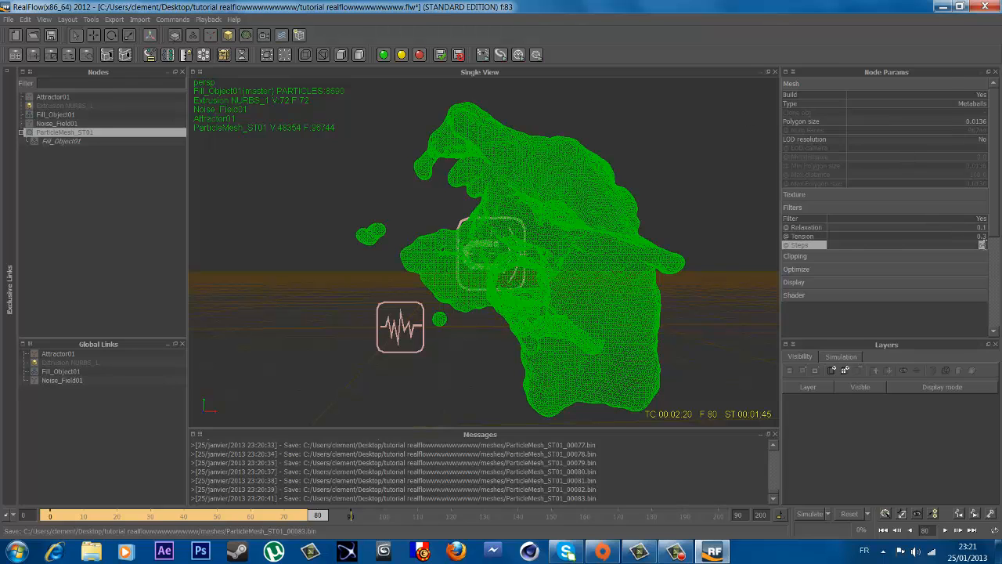
{"action": "left_click", "coordinate": [963, 323]}
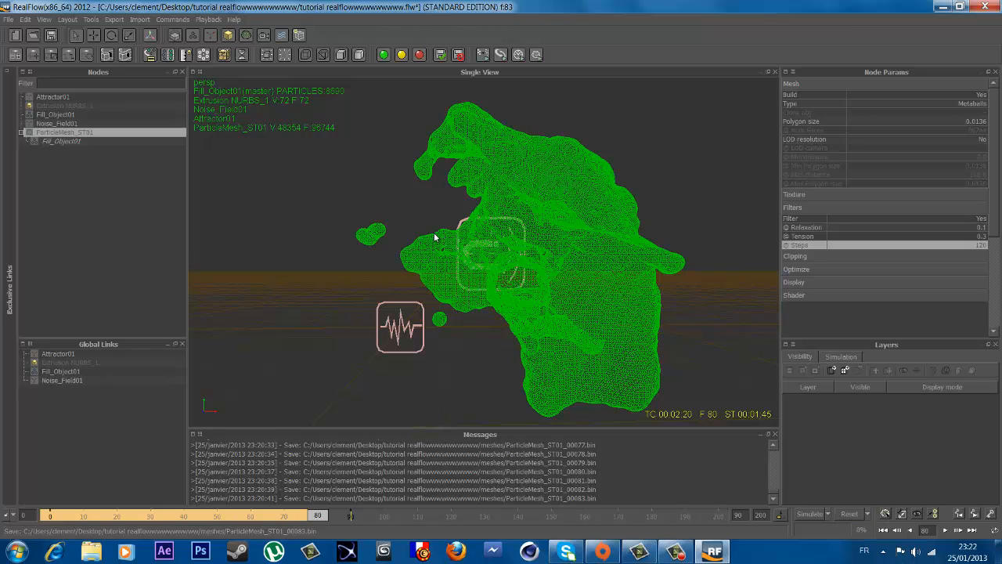
Step: Set the particle resolution of Fill_Object01 to 100 and reset the simulation data
{"action": "left_click", "coordinate": [56, 114]}
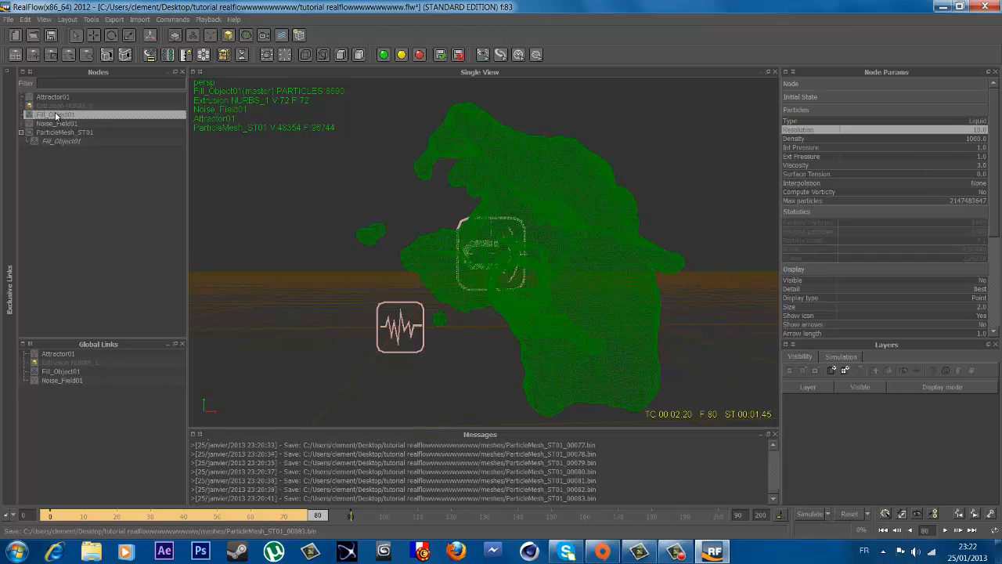
{"action": "left_click", "coordinate": [978, 130]}
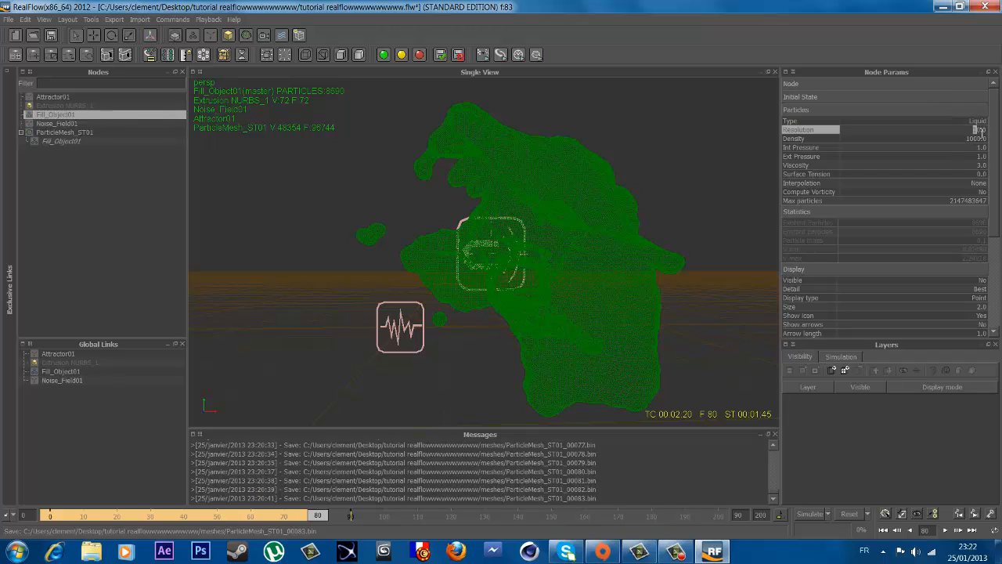
{"action": "type", "text": "100"}
{"action": "key", "text": "Return"}
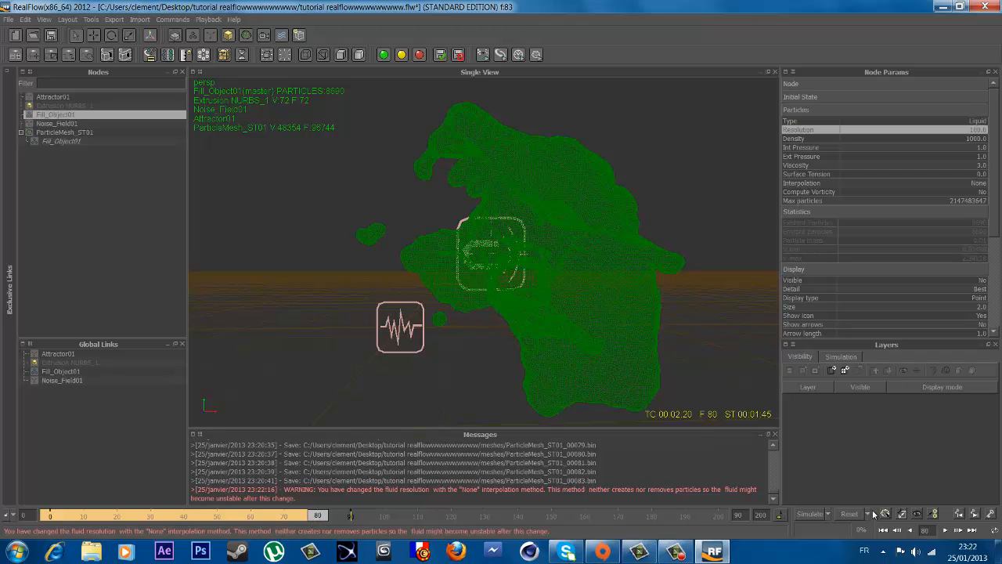
{"action": "left_click", "coordinate": [848, 513]}
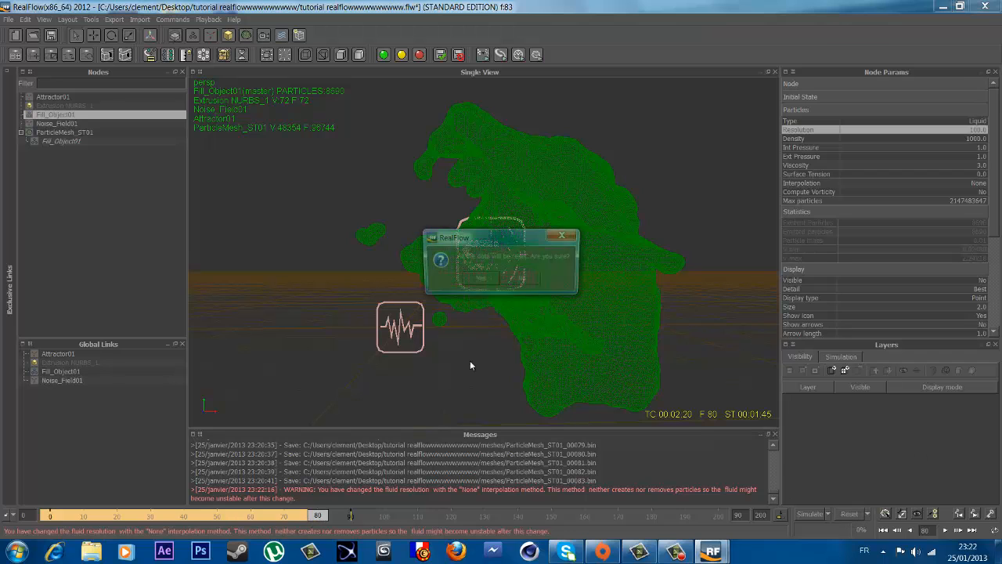
{"action": "left_click", "coordinate": [482, 281]}
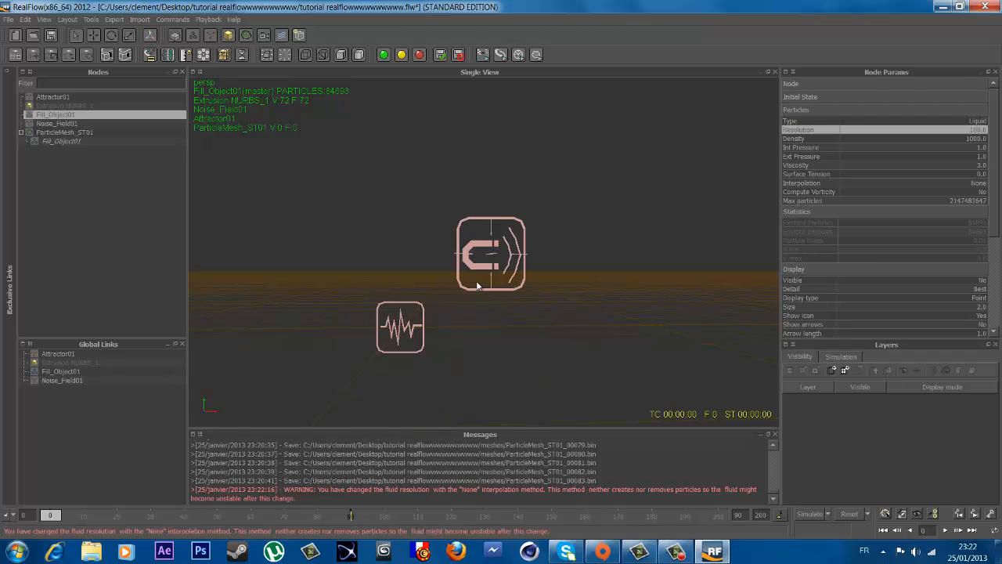
{"action": "left_click", "coordinate": [639, 552]}
{"action": "left_click", "coordinate": [642, 553]}
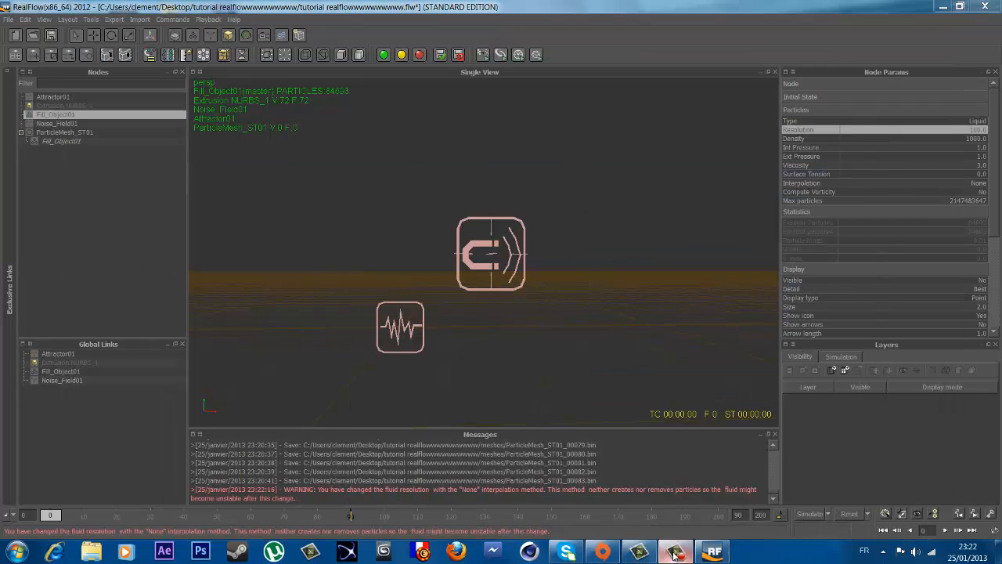
{"action": "left_click", "coordinate": [676, 554]}
{"action": "left_click", "coordinate": [954, 39]}
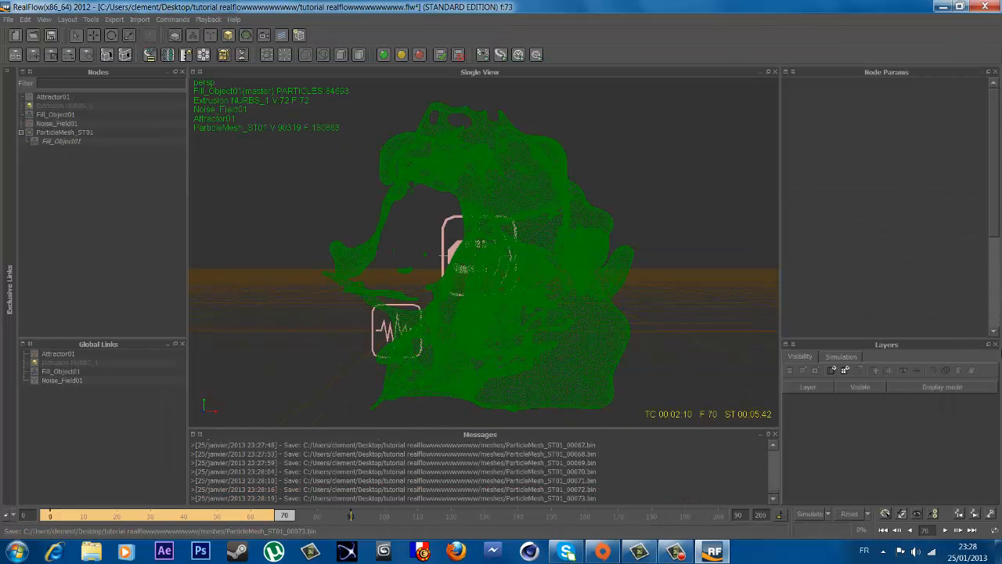
Step: Switch the viewport to shaded display and examine the fluid mesh at frame 40 from several angles
{"action": "key", "text": "0"}
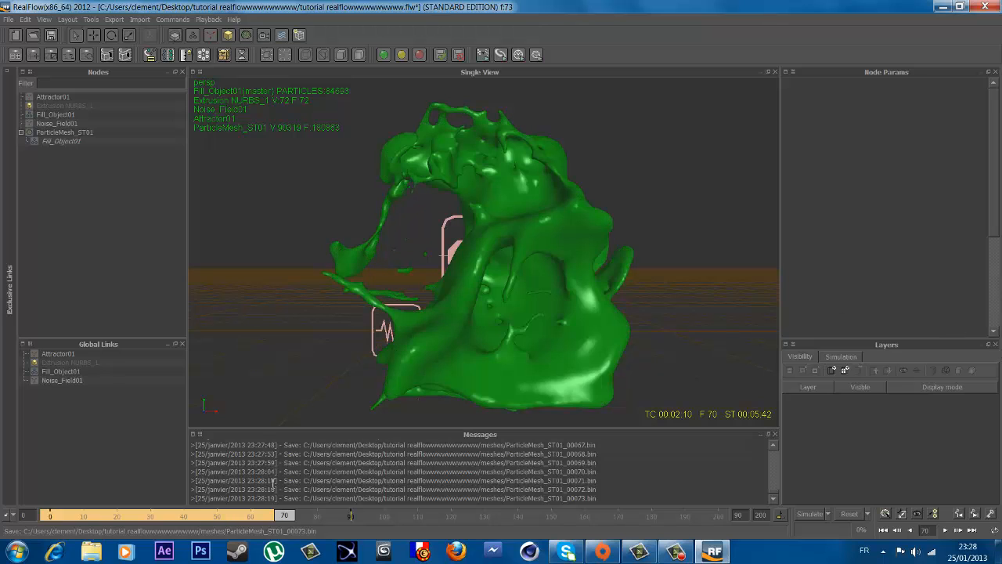
{"action": "left_click_drag", "start_coordinate": [285, 515], "coordinate": [183, 516]}
{"action": "scroll", "coordinate": [467, 292], "scroll_direction": "up", "scroll_amount": 3}
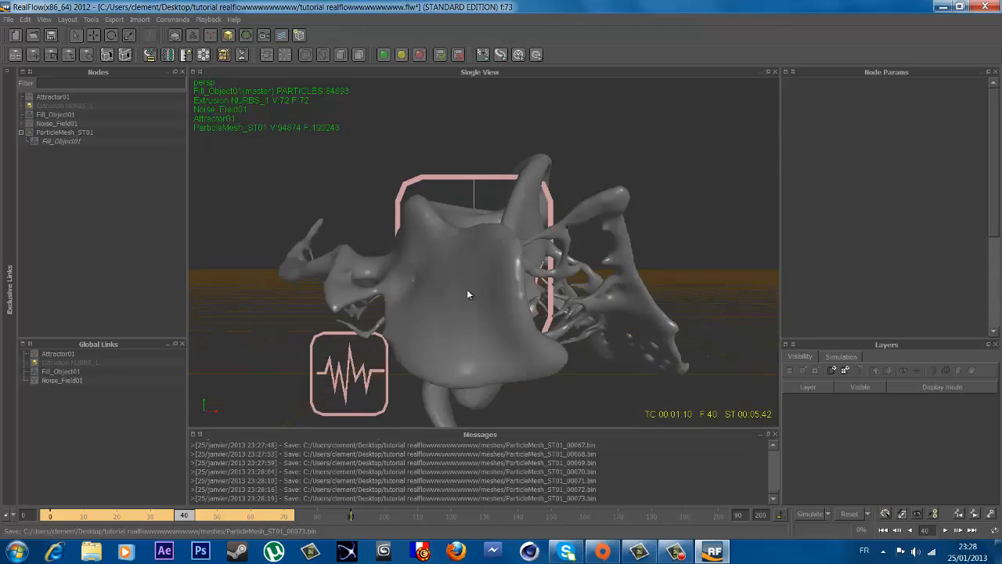
{"action": "scroll", "coordinate": [467, 294], "scroll_direction": "down", "scroll_amount": 2}
{"action": "left_click_drag", "start_coordinate": [488, 312], "coordinate": [482, 272], "text": "alt"}
{"action": "scroll", "coordinate": [465, 213], "scroll_direction": "up", "scroll_amount": 4}
{"action": "middle_click_drag", "start_coordinate": [482, 272], "coordinate": [600, 203], "text": "alt"}
{"action": "middle_click_drag", "start_coordinate": [483, 314], "coordinate": [502, 265], "text": "alt"}
{"action": "scroll", "coordinate": [502, 265], "scroll_direction": "down", "scroll_amount": 3}
Step: Compare the fluid mesh at frames 1 and 55 from an angled view
{"action": "left_click_drag", "start_coordinate": [172, 515], "coordinate": [50, 518]}
{"action": "middle_click_drag", "start_coordinate": [661, 197], "coordinate": [440, 314], "text": "alt"}
{"action": "scroll", "coordinate": [440, 314], "scroll_direction": "down", "scroll_amount": 2}
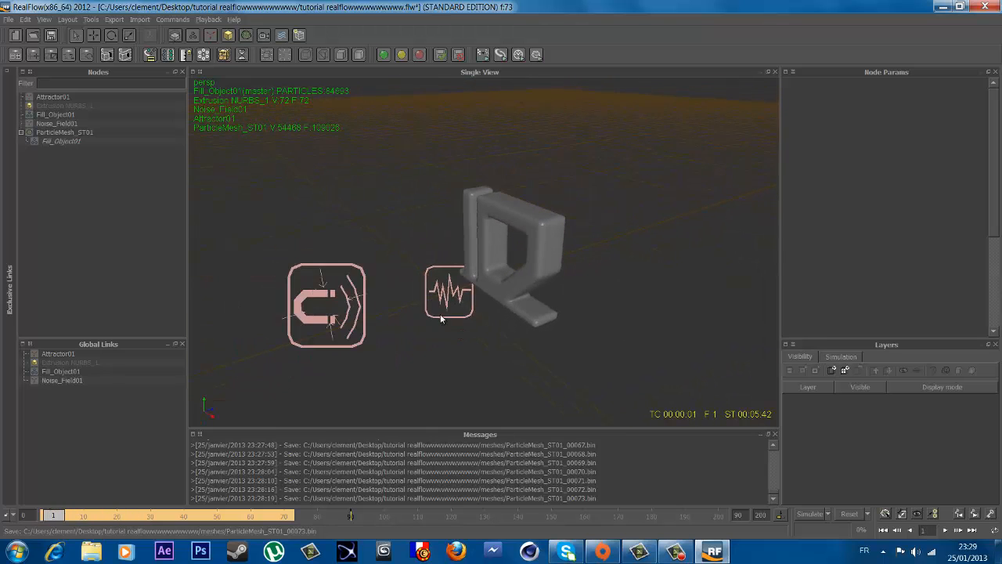
{"action": "scroll", "coordinate": [524, 273], "scroll_direction": "up", "scroll_amount": 1}
{"action": "scroll", "coordinate": [519, 277], "scroll_direction": "down", "scroll_amount": 1}
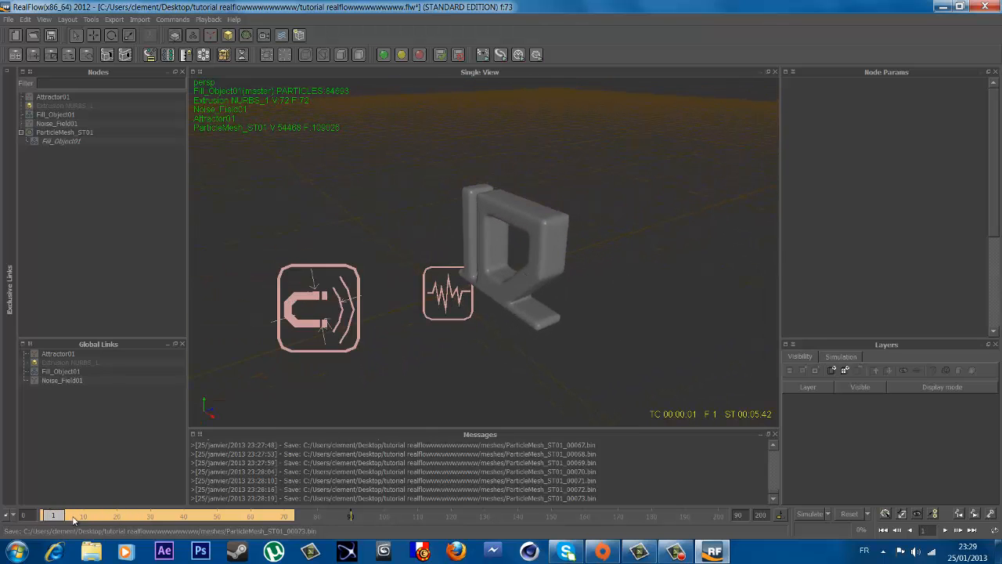
{"action": "left_click_drag", "start_coordinate": [73, 520], "coordinate": [233, 515]}
{"action": "middle_click_drag", "start_coordinate": [312, 231], "coordinate": [397, 227], "text": "alt"}
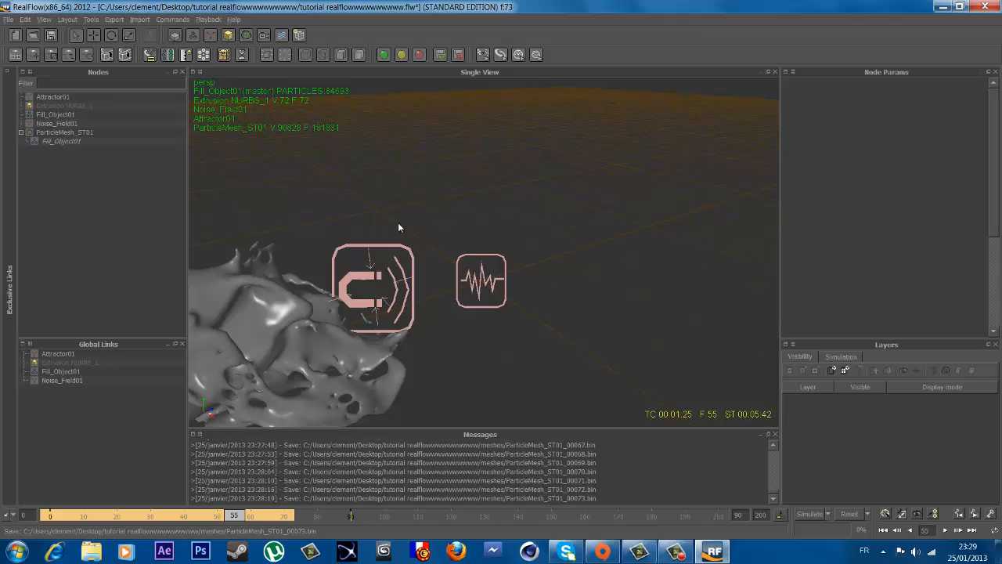
Step: Reset all simulation data back to frame 0
{"action": "left_click", "coordinate": [371, 283]}
{"action": "left_click", "coordinate": [849, 514]}
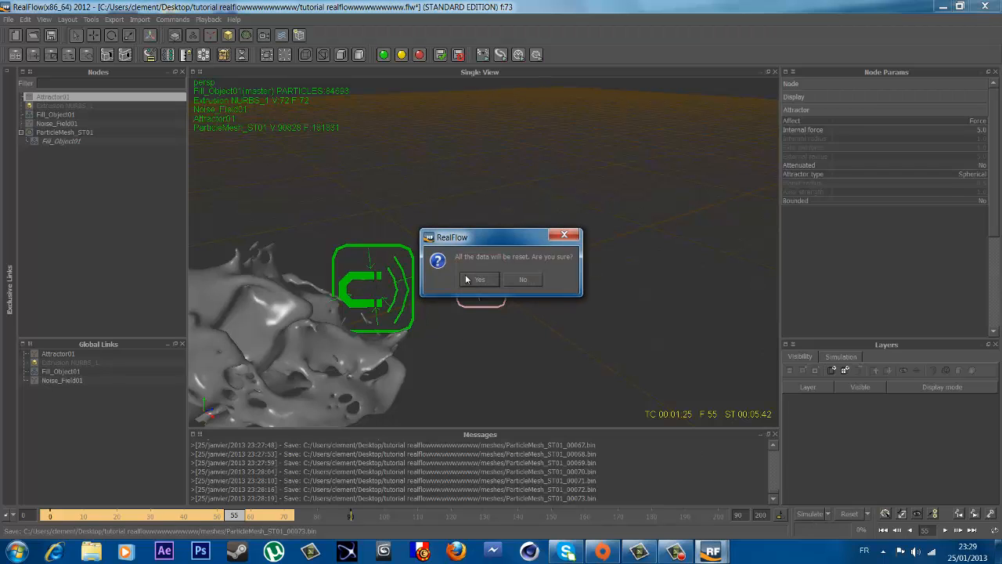
{"action": "left_click", "coordinate": [480, 279]}
Step: Select Attractor01 and activate the Move tool on it, keeping the timeline at frame 0
{"action": "left_click", "coordinate": [380, 223]}
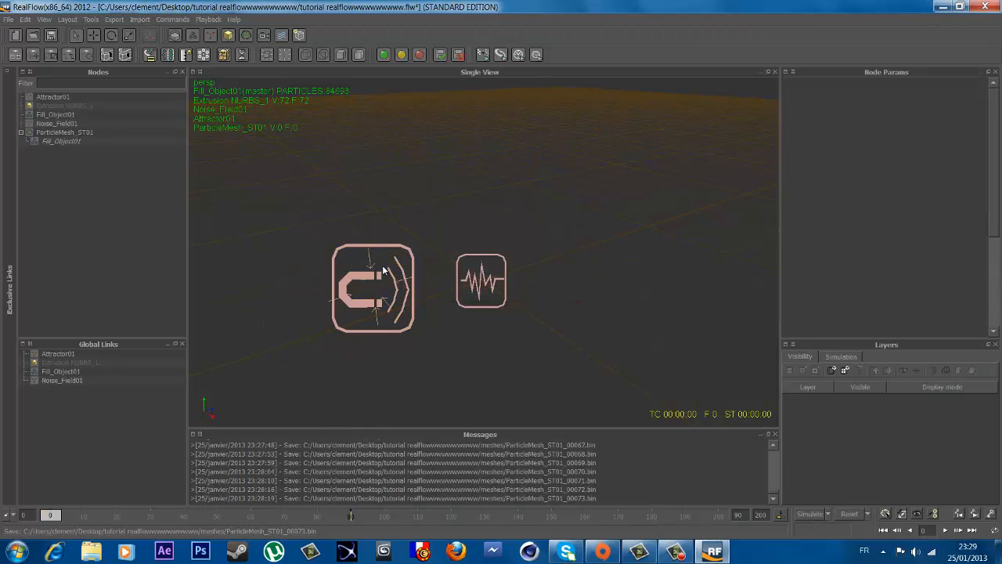
{"action": "left_click", "coordinate": [384, 279]}
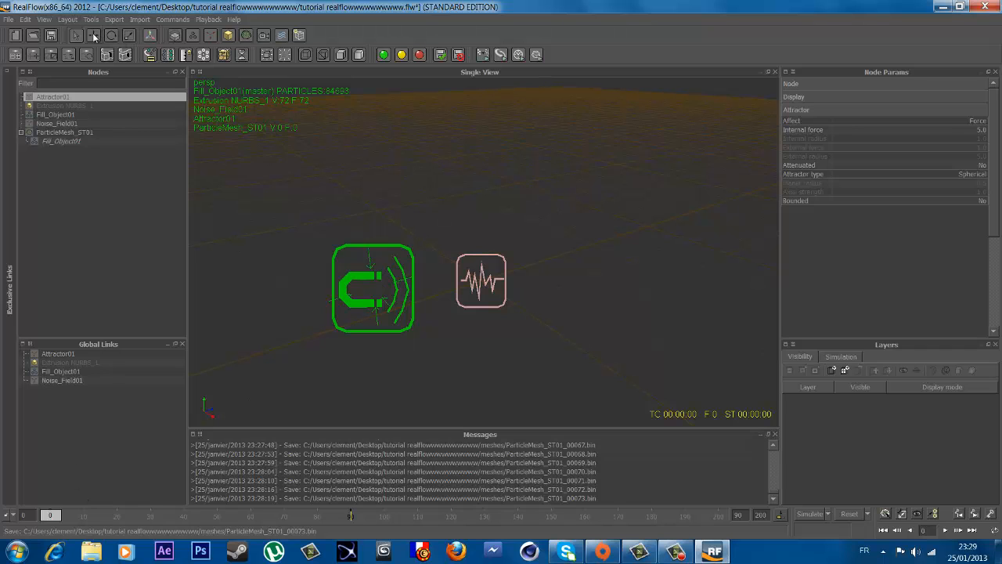
{"action": "left_click", "coordinate": [93, 36]}
{"action": "left_click_drag", "start_coordinate": [425, 273], "coordinate": [598, 258]}
{"action": "scroll", "coordinate": [530, 260], "scroll_direction": "up", "scroll_amount": 2}
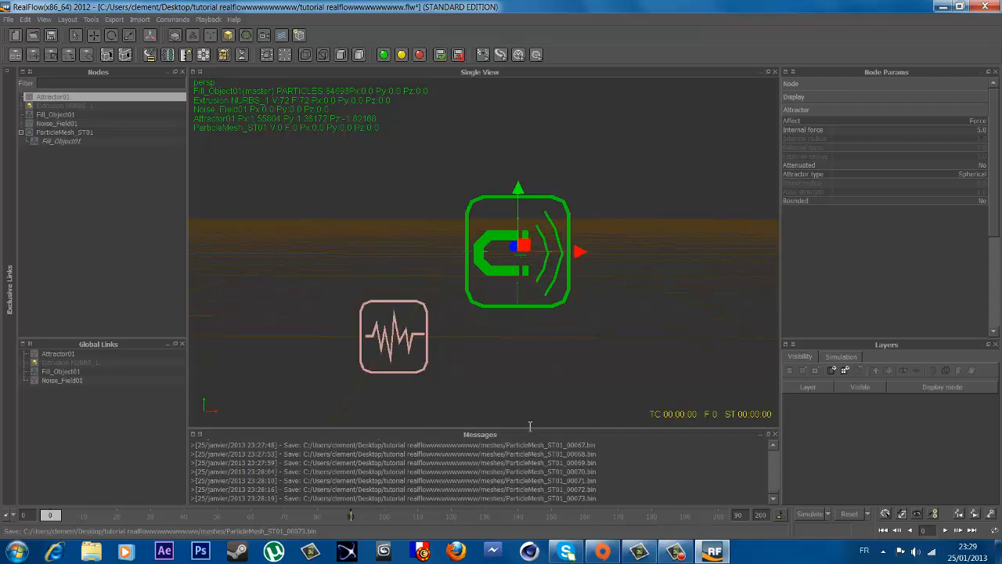
{"action": "left_click", "coordinate": [47, 515]}
Step: Open Export Central and choose all meshes for export
{"action": "left_click", "coordinate": [114, 19]}
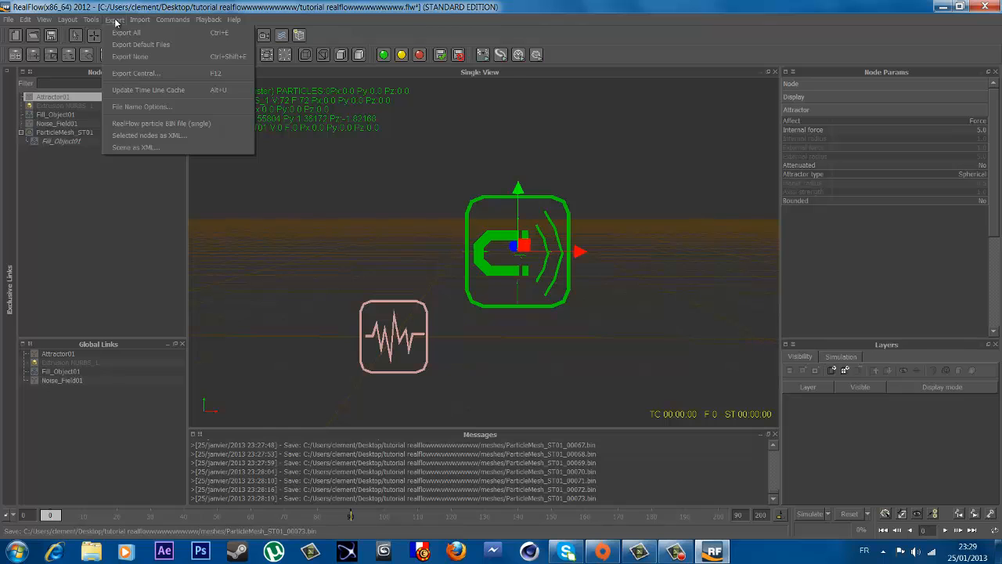
{"action": "left_click", "coordinate": [137, 75]}
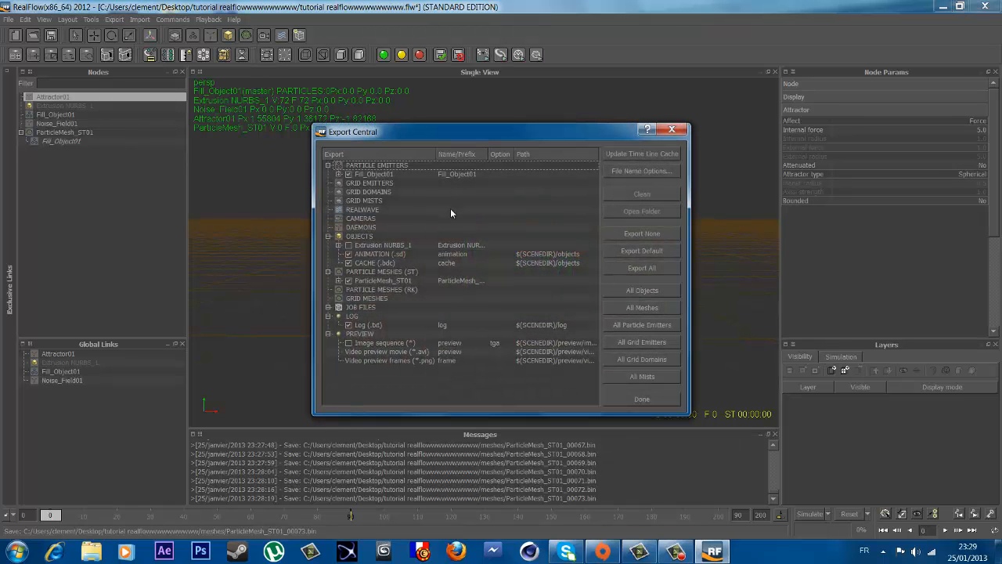
{"action": "left_click", "coordinate": [656, 306]}
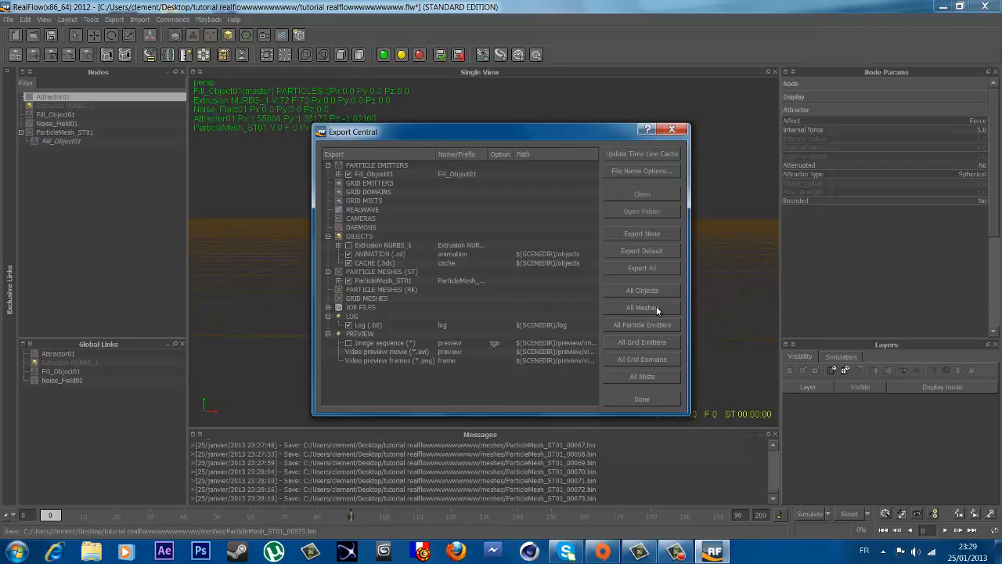
Step: Close Export Central, minimise RealFlow and review the exported ParticleMesh_ST01 files in the meshes subfolder of the desktop project folder
{"action": "left_click", "coordinate": [651, 400]}
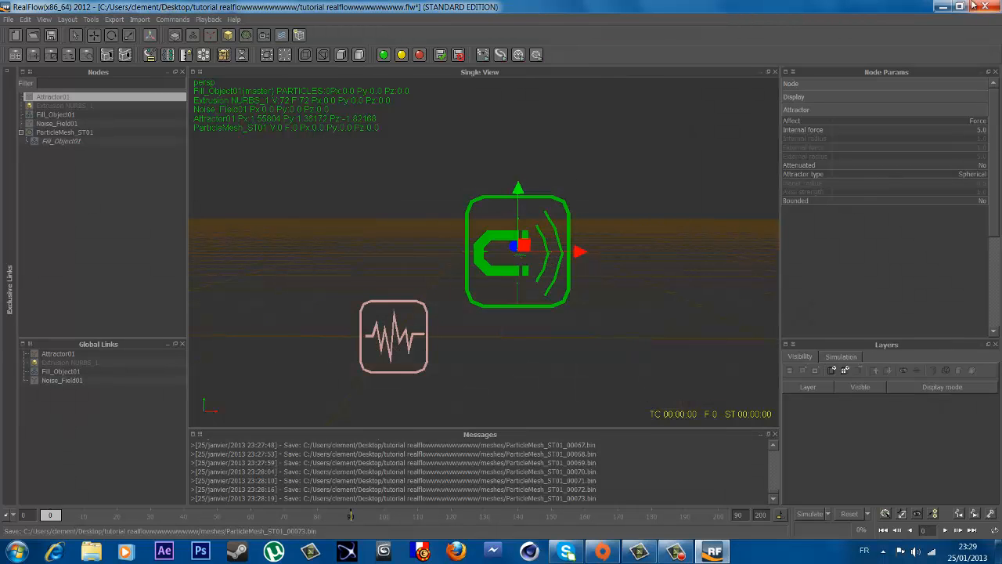
{"action": "left_click", "coordinate": [944, 7]}
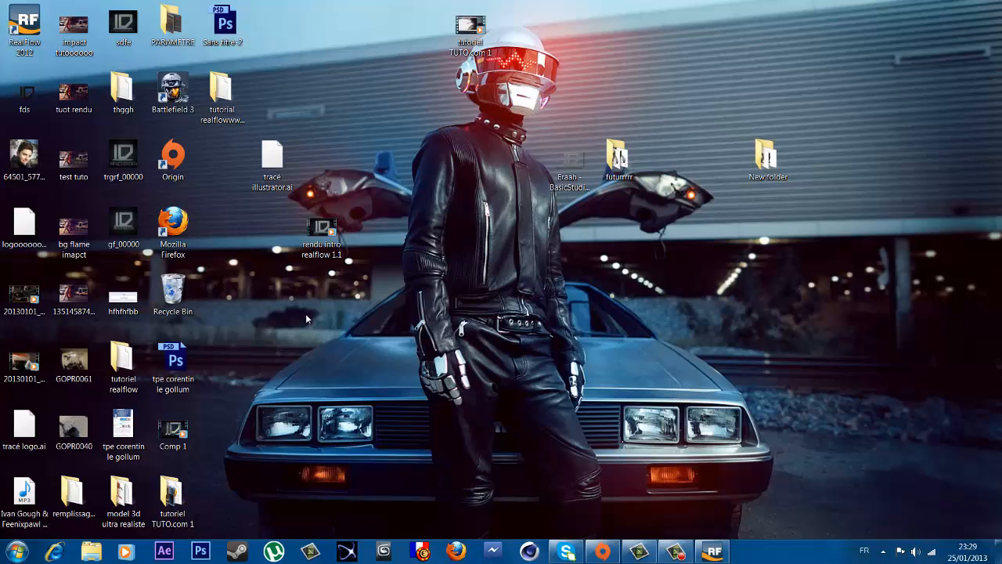
{"action": "double_click", "coordinate": [239, 123]}
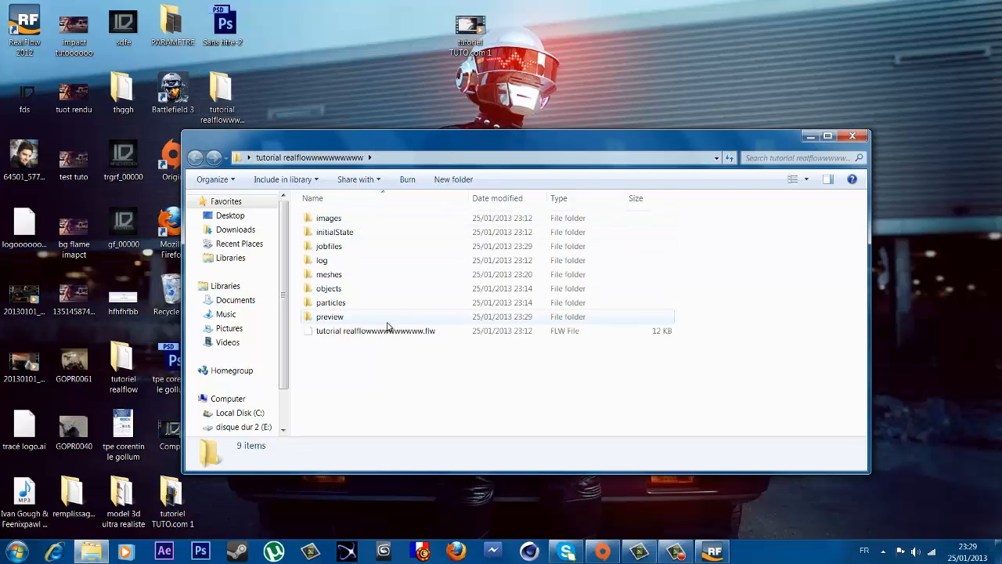
{"action": "left_click", "coordinate": [344, 280]}
{"action": "double_click", "coordinate": [344, 281]}
{"action": "scroll", "coordinate": [404, 281], "scroll_direction": "down", "scroll_amount": 15}
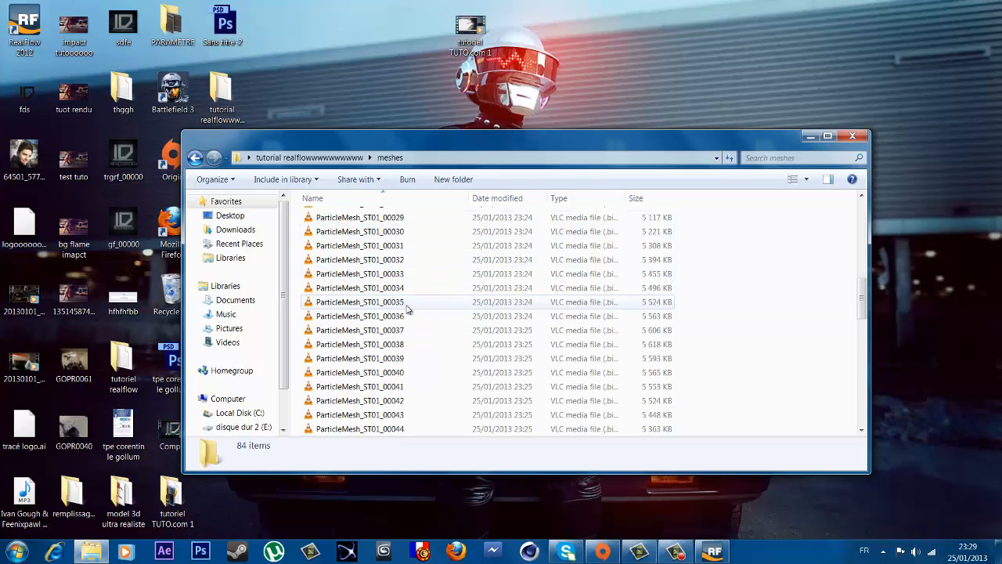
{"action": "scroll", "coordinate": [384, 425], "scroll_direction": "up", "scroll_amount": 1}
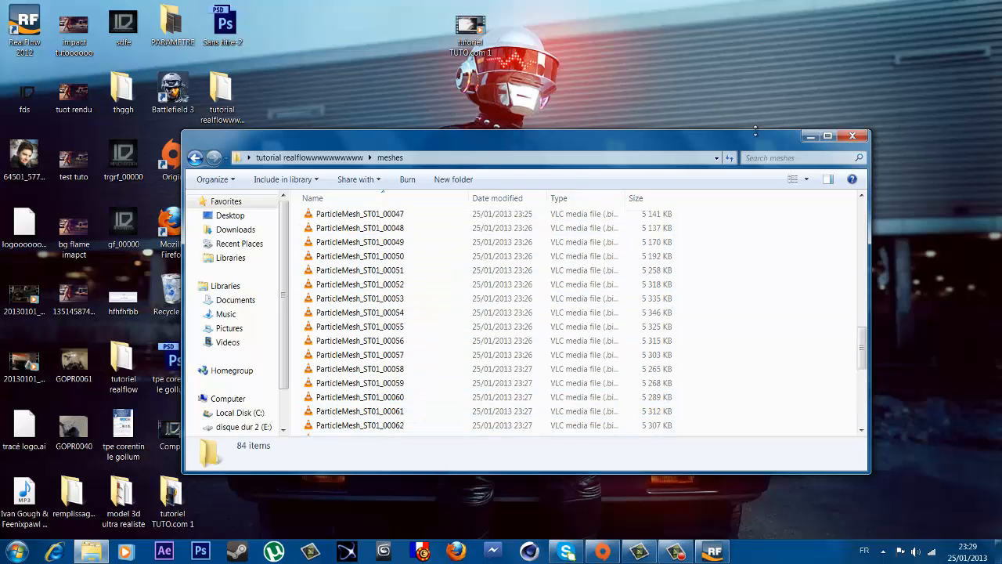
{"action": "left_click", "coordinate": [852, 139]}
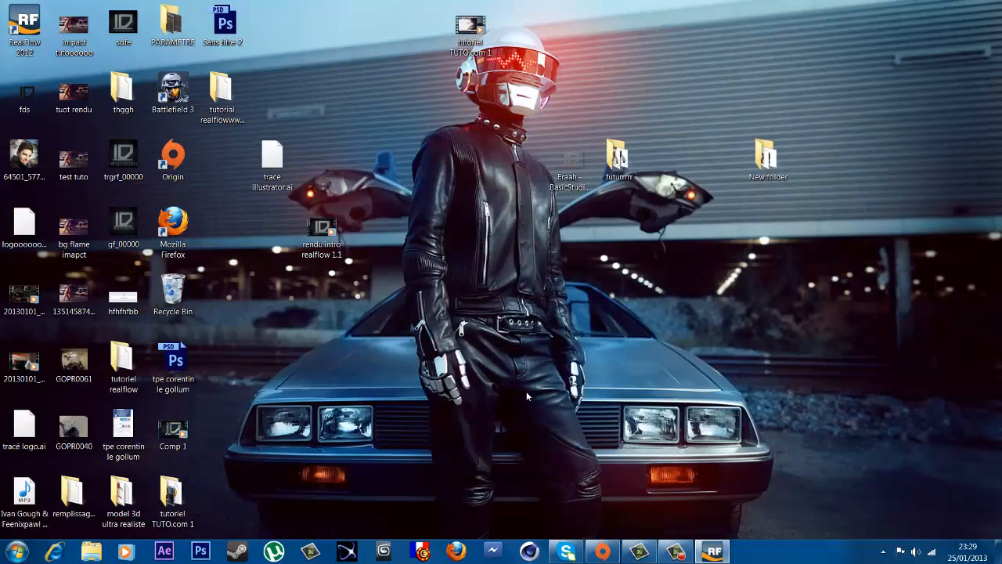
Step: Bring RealFlow back and quit it without saving the scene changes
{"action": "left_click", "coordinate": [708, 552]}
{"action": "left_click", "coordinate": [985, 6]}
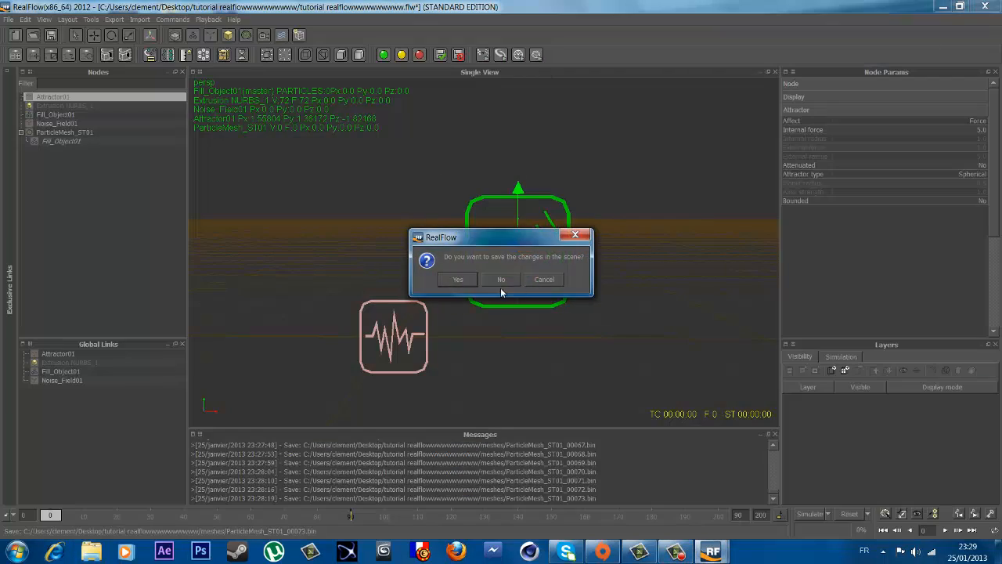
{"action": "left_click", "coordinate": [501, 281]}
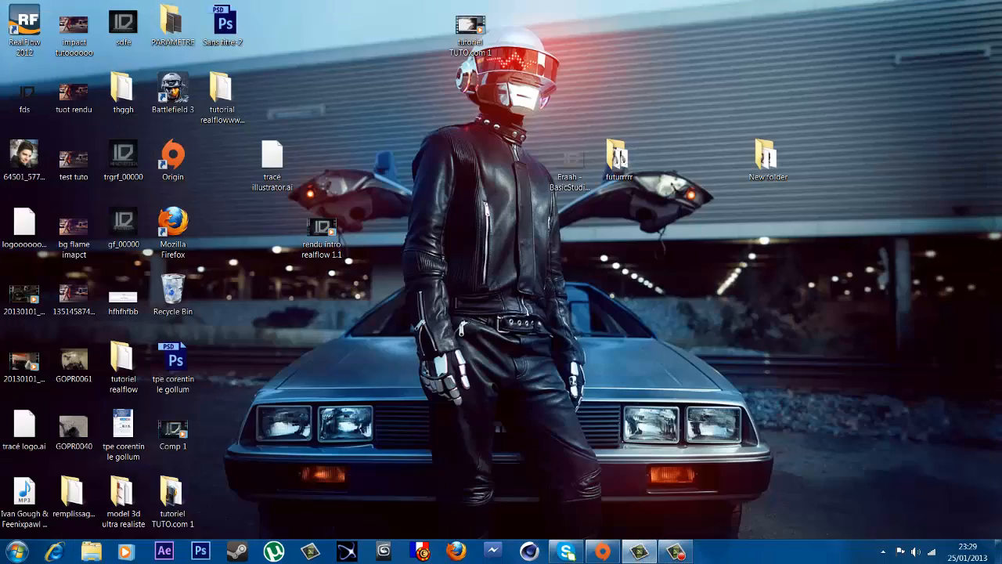
Step: Launch Cinema 4D and add a RealFlow Mesh Importer object to the empty scene
{"action": "left_click", "coordinate": [528, 552]}
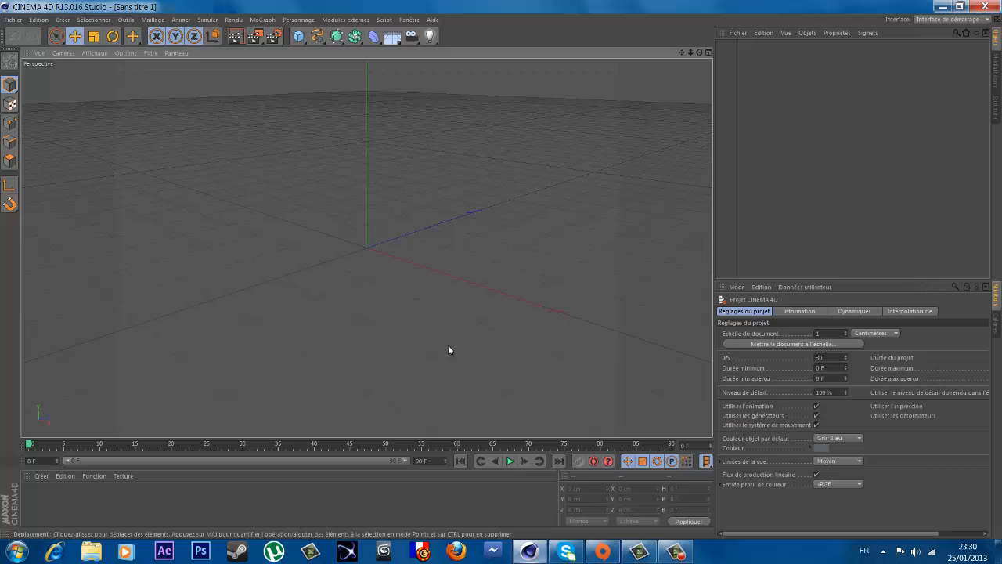
{"action": "left_click", "coordinate": [345, 20]}
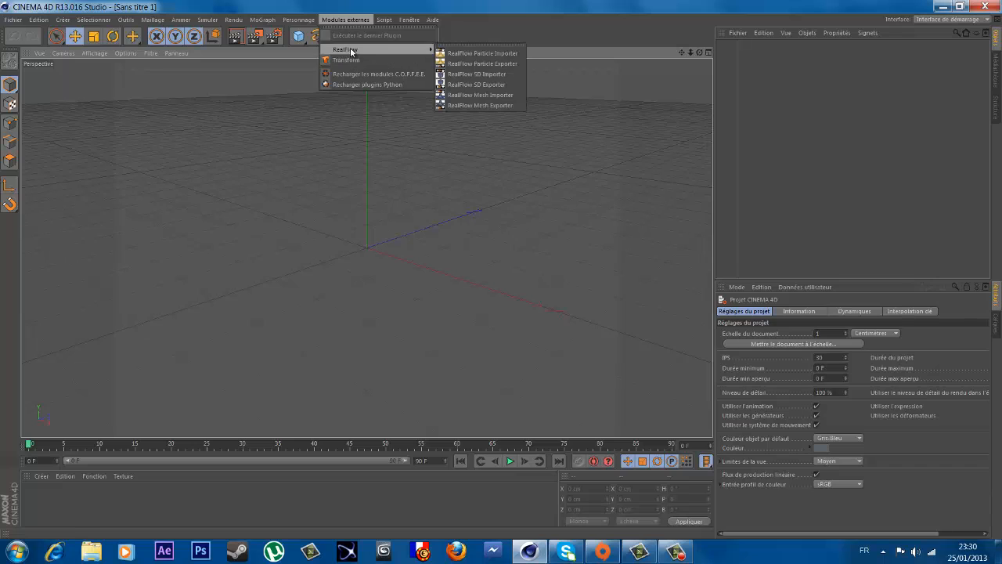
{"action": "left_click", "coordinate": [476, 97]}
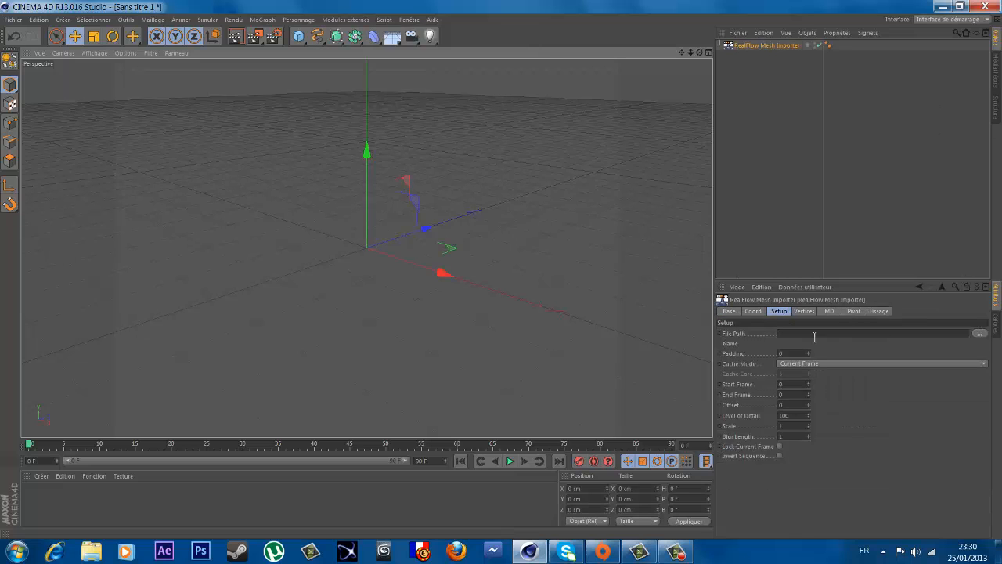
Step: Load ParticleMesh_ST01_00000 from the thggh\meshes folder on the desktop as the mesh importer's file path
{"action": "left_click", "coordinate": [974, 333]}
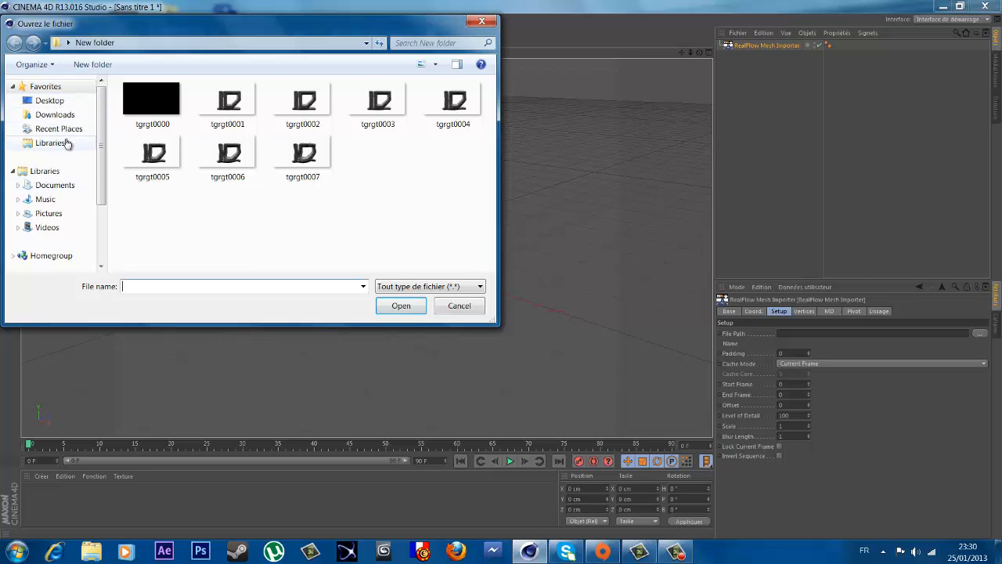
{"action": "left_click", "coordinate": [57, 103]}
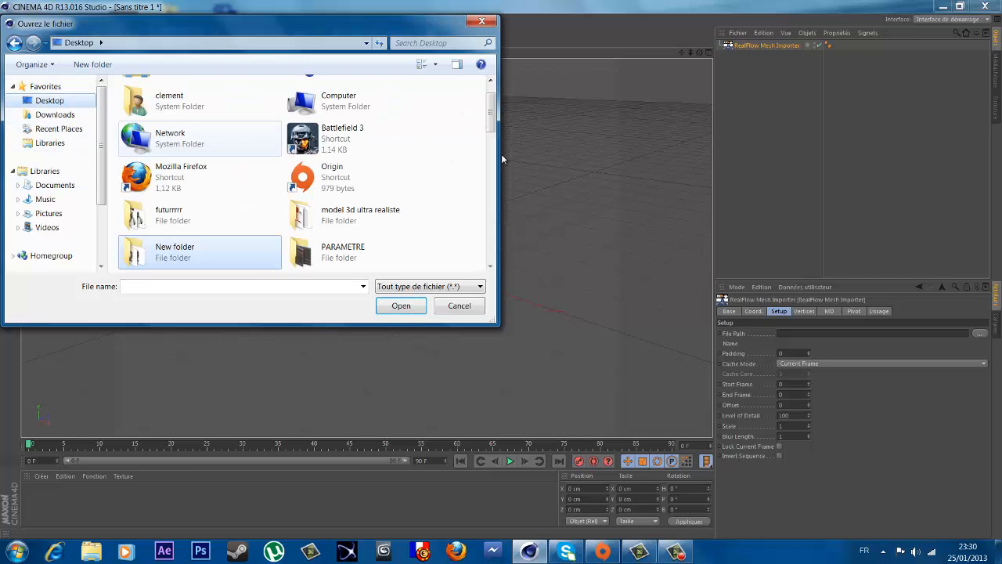
{"action": "scroll", "coordinate": [491, 135], "scroll_direction": "down", "scroll_amount": 1}
{"action": "scroll", "coordinate": [491, 135], "scroll_direction": "down", "scroll_amount": 3}
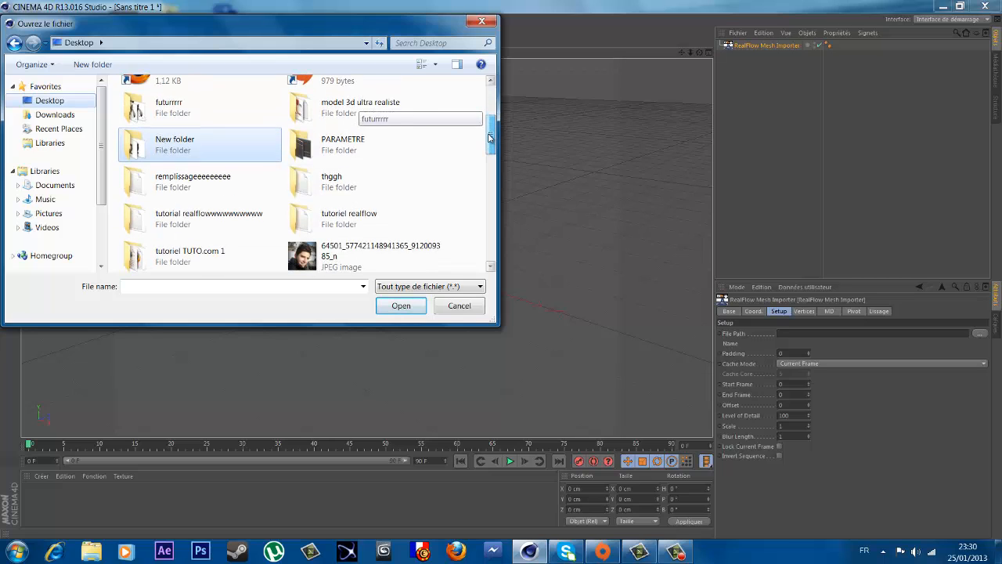
{"action": "left_click_drag", "start_coordinate": [490, 142], "coordinate": [490, 150]}
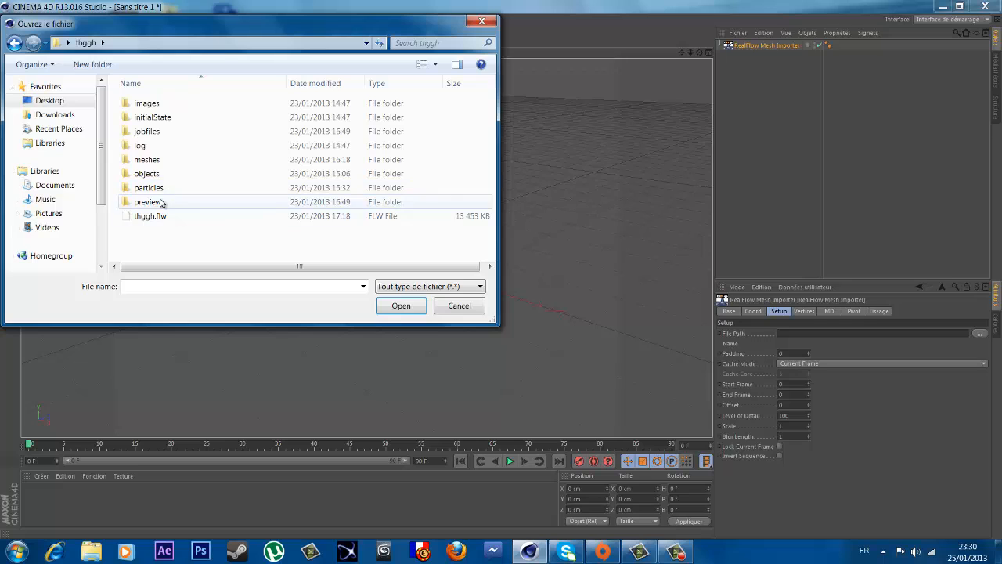
{"action": "double_click", "coordinate": [153, 159]}
{"action": "left_click", "coordinate": [200, 104]}
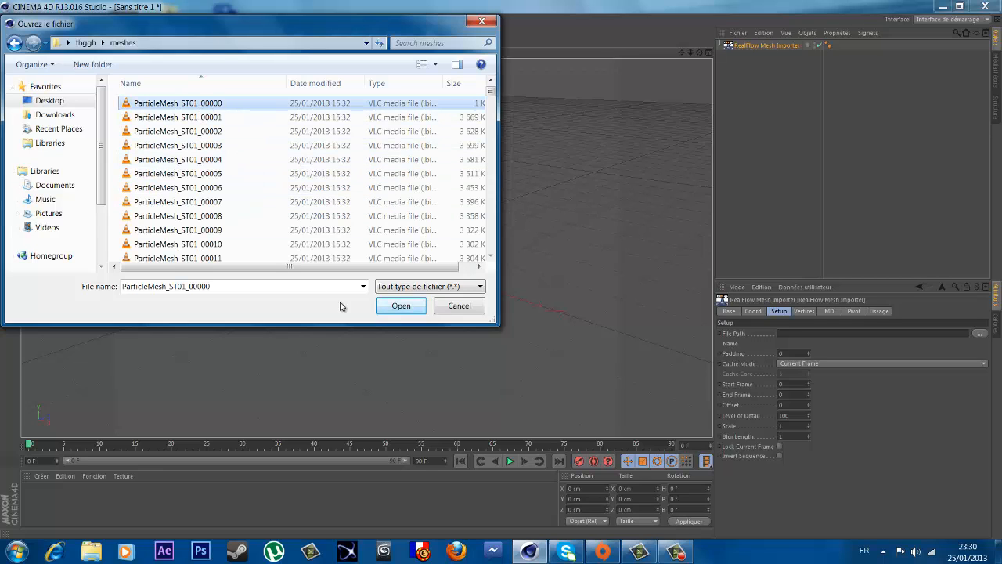
{"action": "left_click", "coordinate": [400, 306]}
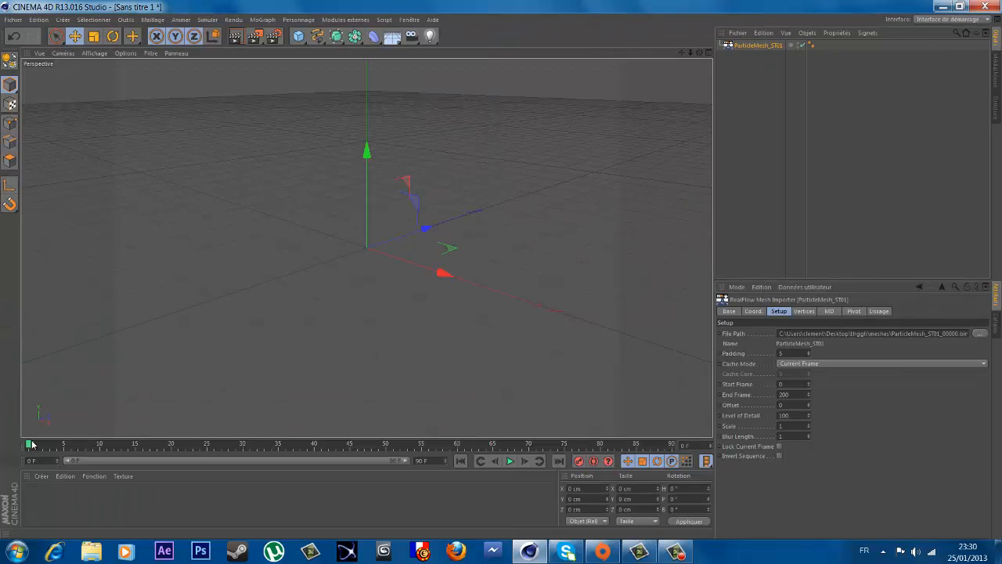
Step: Scrub the timeline to frame 60, deselect the imported mesh and examine the fluid shape from several angles
{"action": "left_click", "coordinate": [75, 444]}
{"action": "left_click_drag", "start_coordinate": [79, 444], "coordinate": [457, 407]}
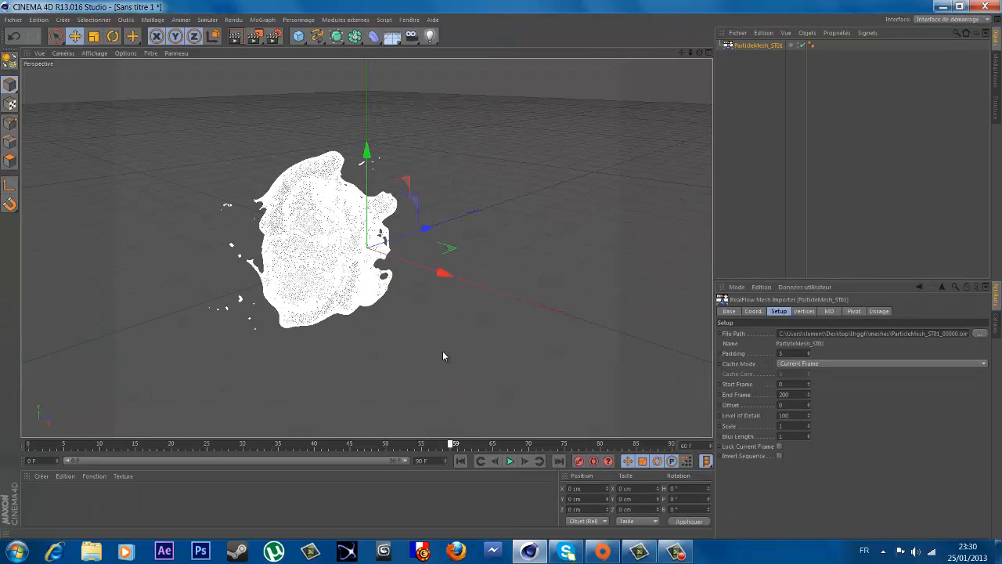
{"action": "left_click", "coordinate": [441, 352]}
{"action": "scroll", "coordinate": [315, 212], "scroll_direction": "up", "scroll_amount": 4}
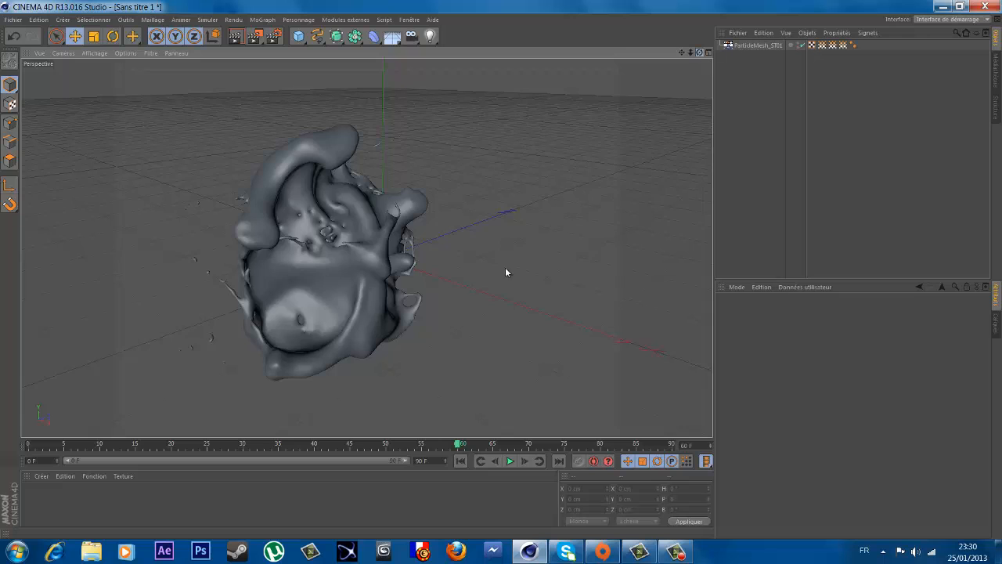
{"action": "left_click_drag", "start_coordinate": [506, 273], "coordinate": [372, 299], "text": "alt"}
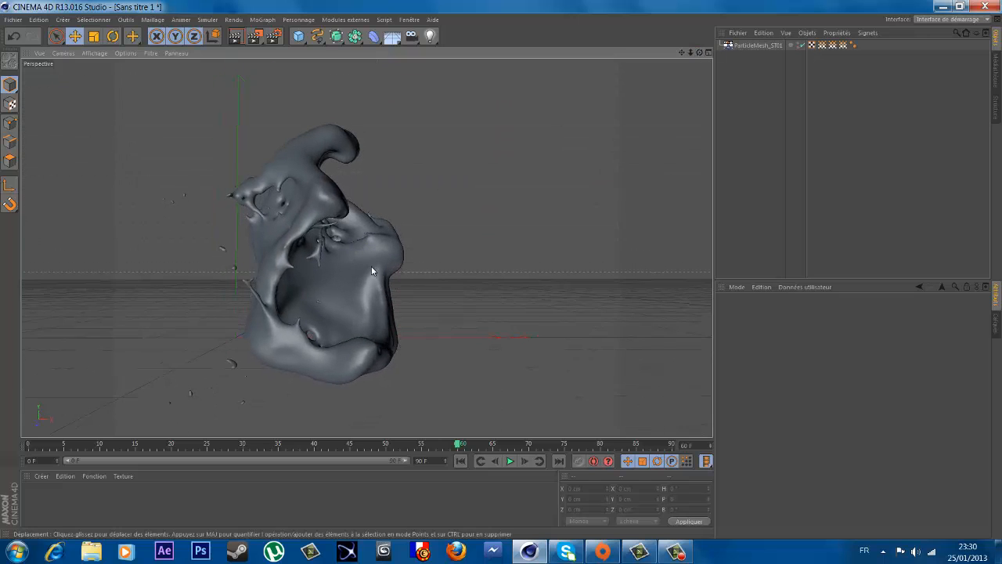
{"action": "left_click_drag", "start_coordinate": [398, 264], "coordinate": [440, 283], "text": "alt"}
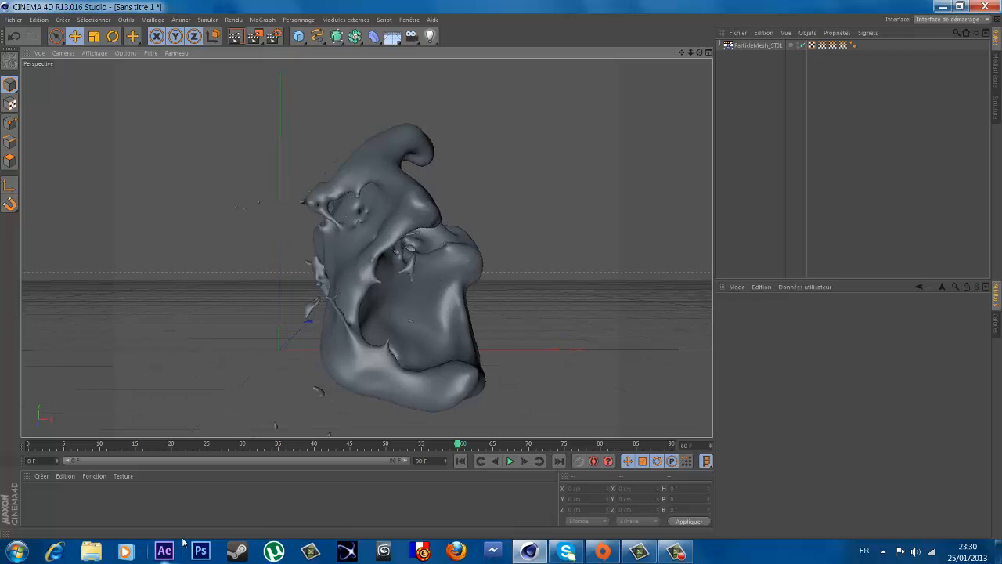
Step: Play back the fluid animation, then set the timeline to frame 40 with the ParticleMesh_ST01 object selected
{"action": "left_click", "coordinate": [511, 461]}
{"action": "left_click_drag", "start_coordinate": [669, 445], "coordinate": [316, 438]}
{"action": "left_click", "coordinate": [753, 45]}
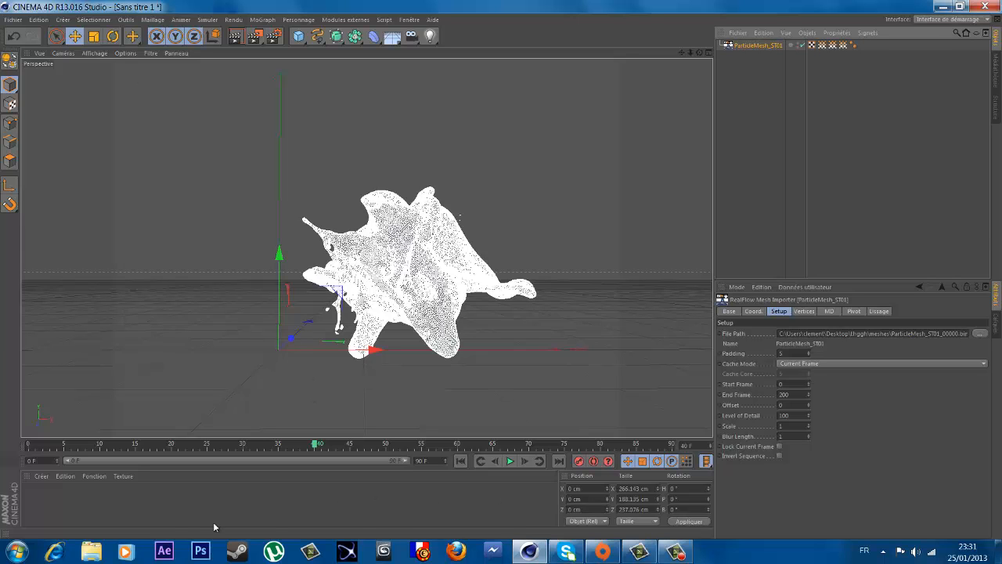
Step: Switch to Firefox, search Google for youtube and open the YouTube site
{"action": "left_click", "coordinate": [457, 551]}
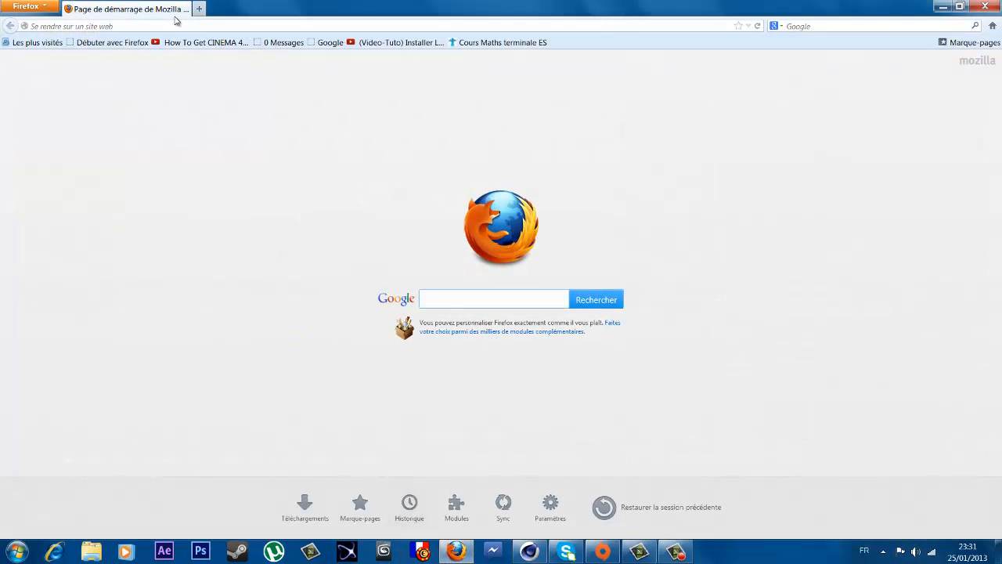
{"action": "left_click", "coordinate": [174, 26]}
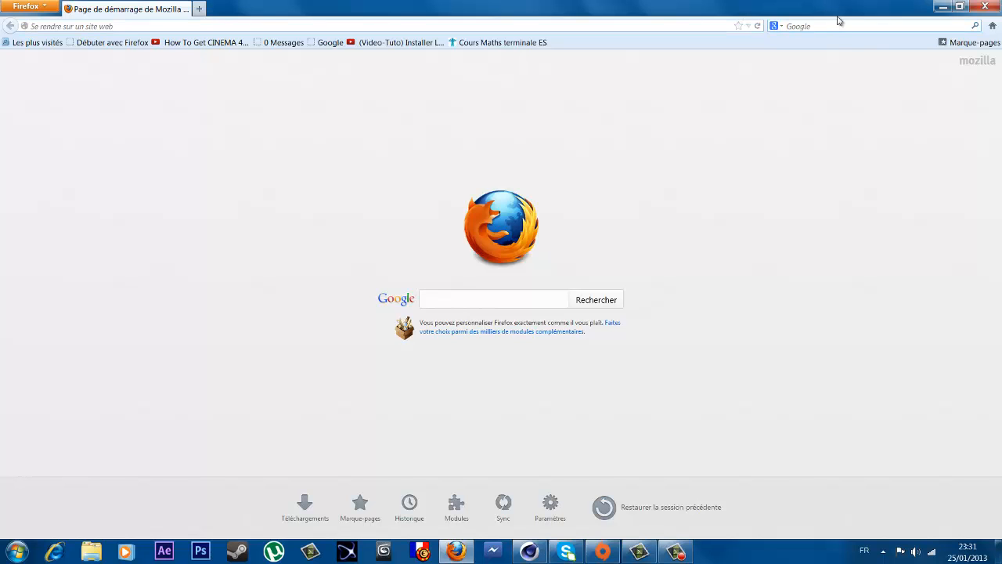
{"action": "key", "text": "Return"}
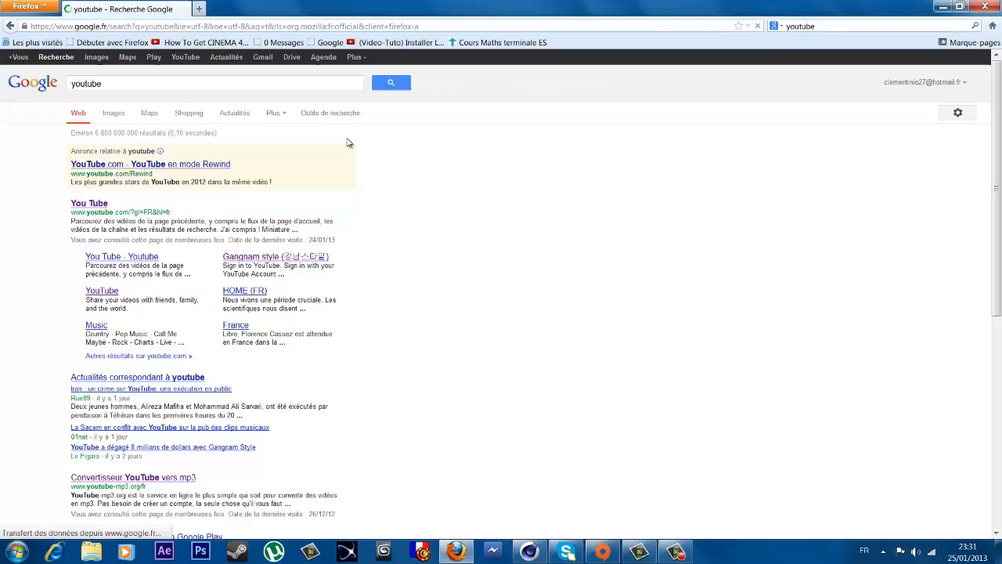
{"action": "left_click", "coordinate": [99, 205]}
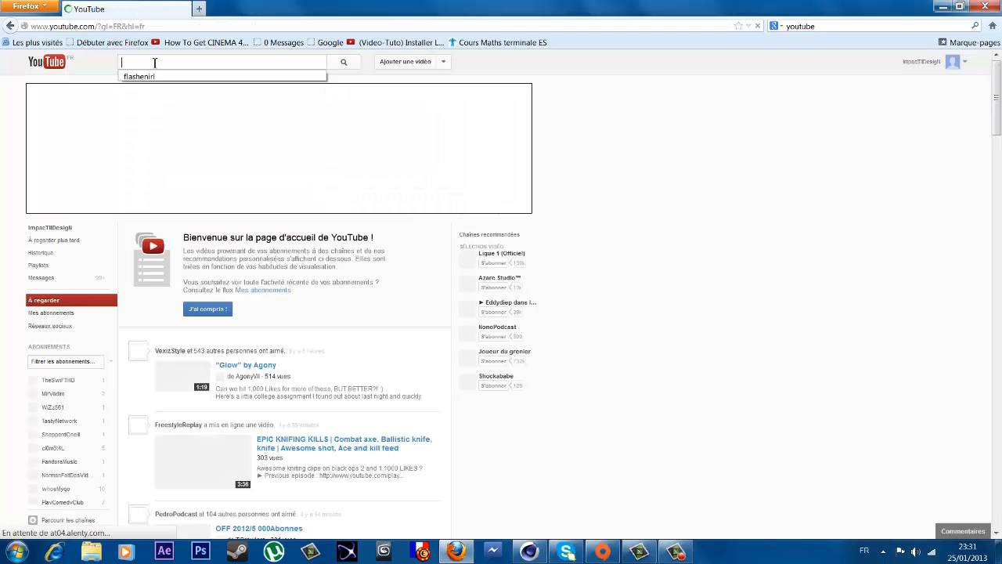
Step: Search YouTube for eraah and open the "Eraah // 15000 Subscribers - GraphicPack" video from the Official Eraah channel
{"action": "left_click", "coordinate": [153, 62]}
{"action": "type", "text": "eraah"}
{"action": "key", "text": "Return"}
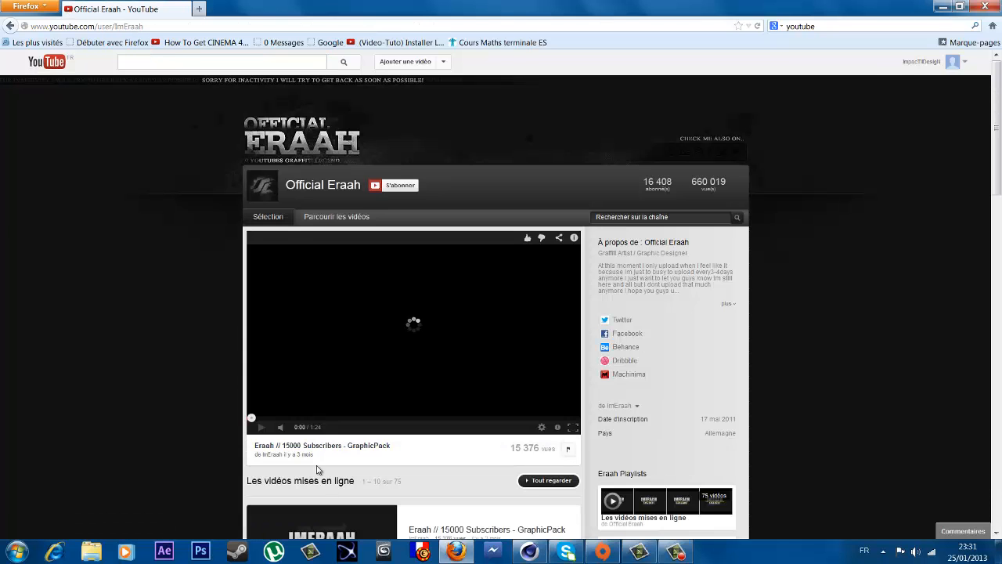
{"action": "left_click", "coordinate": [325, 446]}
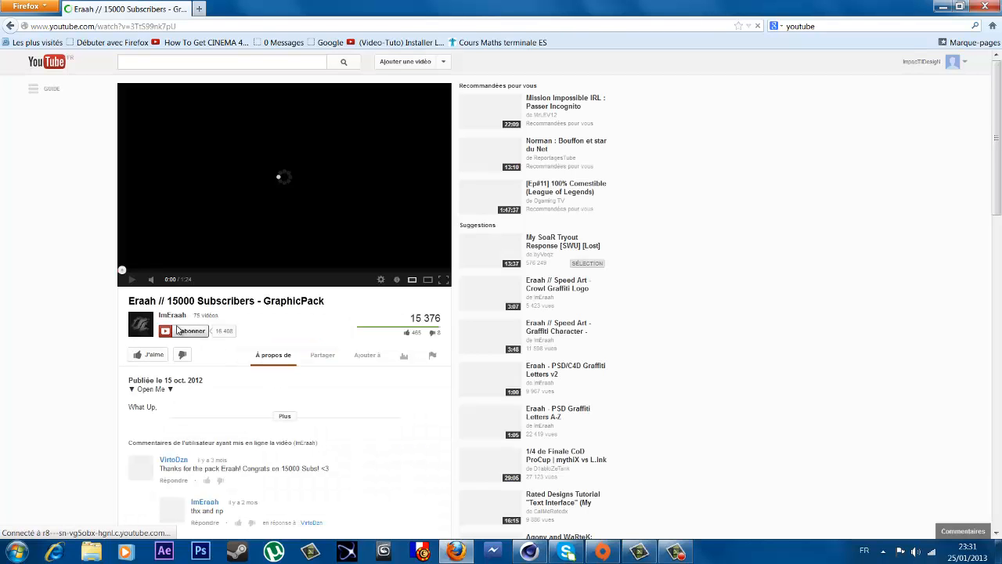
Step: Expand the GraphicPack video's description, examine the pack contents and download links, and close the browser
{"action": "left_click", "coordinate": [284, 423]}
{"action": "scroll", "coordinate": [202, 449], "scroll_direction": "down", "scroll_amount": 3}
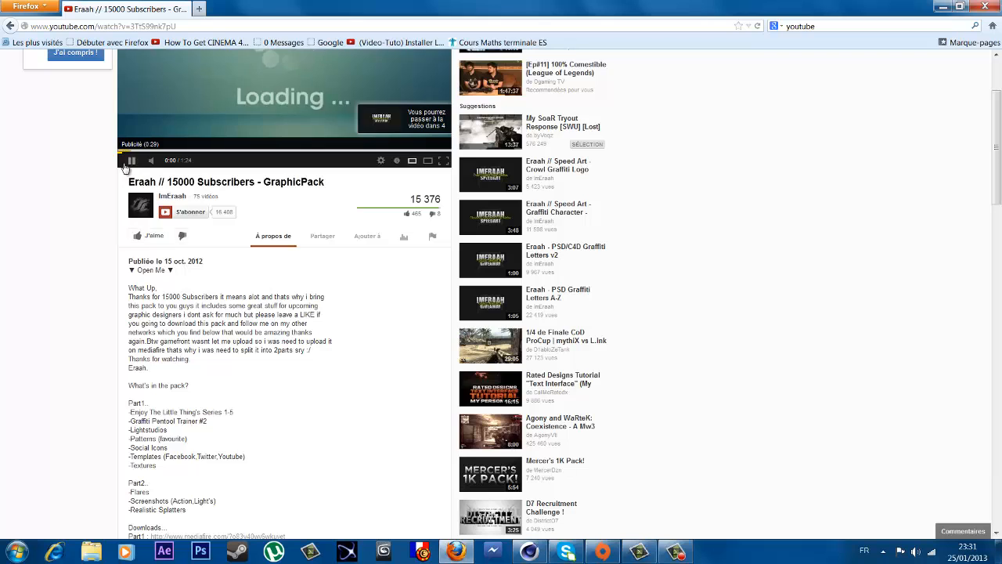
{"action": "scroll", "coordinate": [118, 224], "scroll_direction": "down", "scroll_amount": 4}
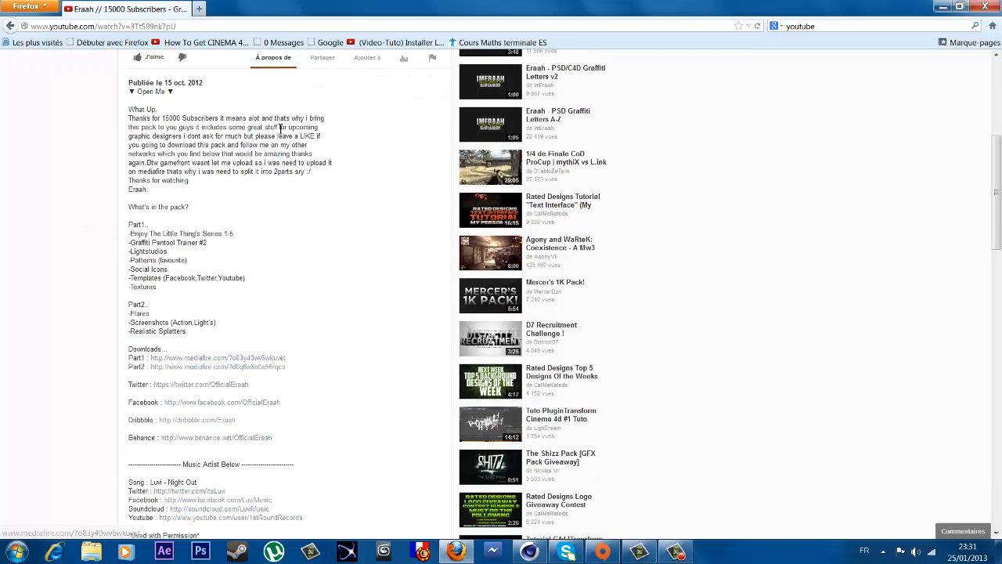
{"action": "left_click", "coordinate": [980, 7]}
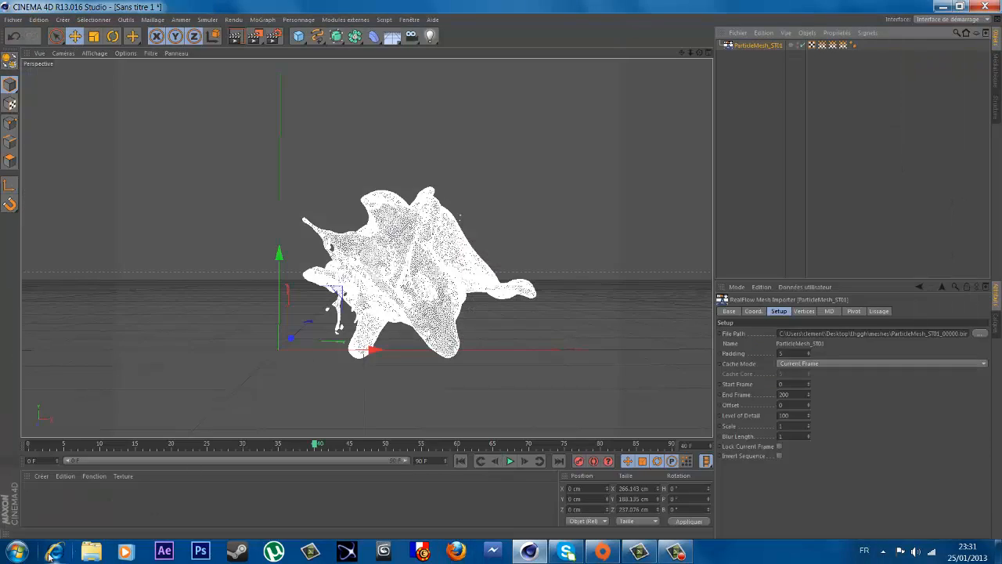
Step: Browse the Documents library to Eraah 15k Pack #1, open its Ligtstudio's folder and select the Eraah - BasicStudio Giveaway file
{"action": "left_click", "coordinate": [90, 557]}
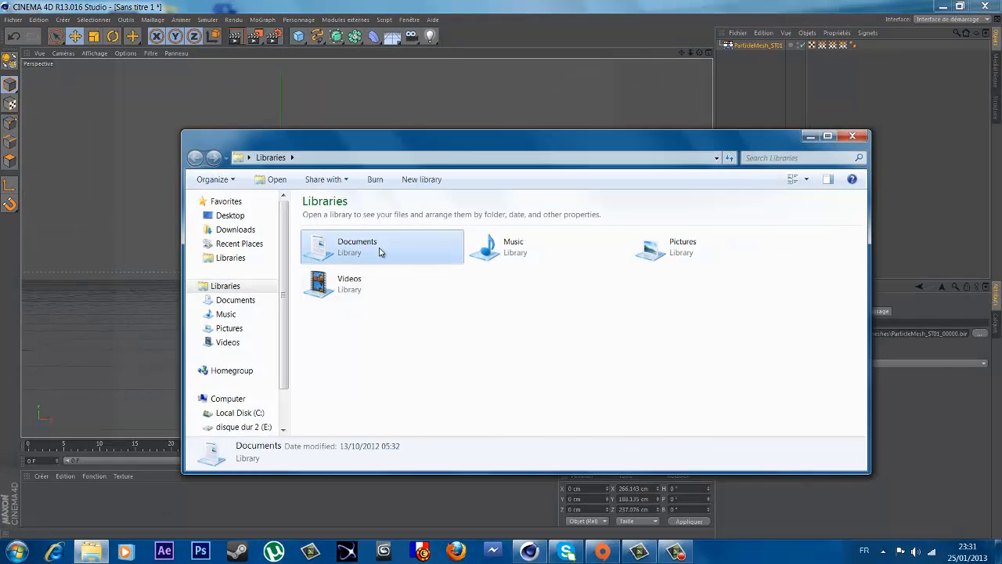
{"action": "double_click", "coordinate": [380, 249]}
{"action": "double_click", "coordinate": [624, 379]}
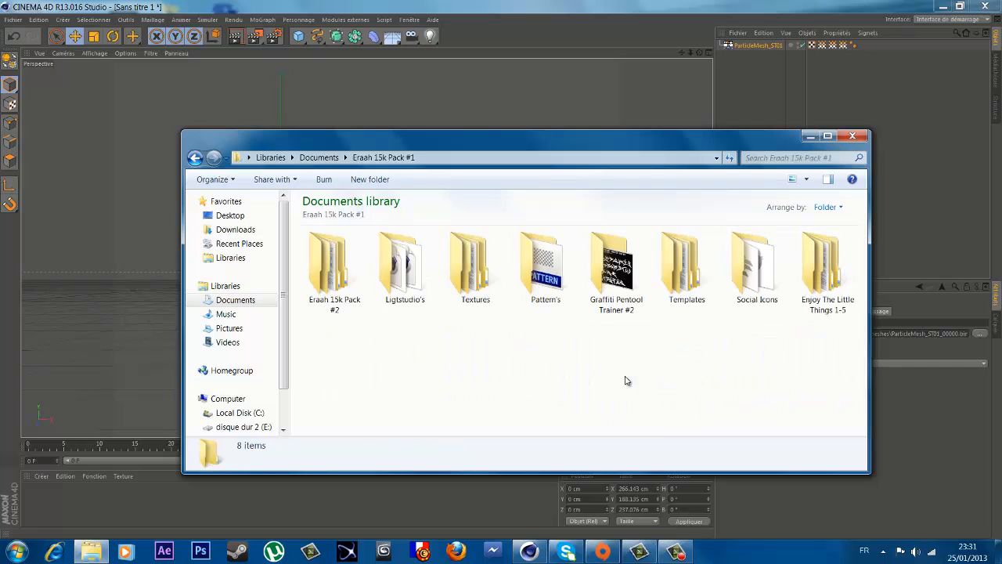
{"action": "double_click", "coordinate": [396, 274]}
{"action": "left_click", "coordinate": [550, 301]}
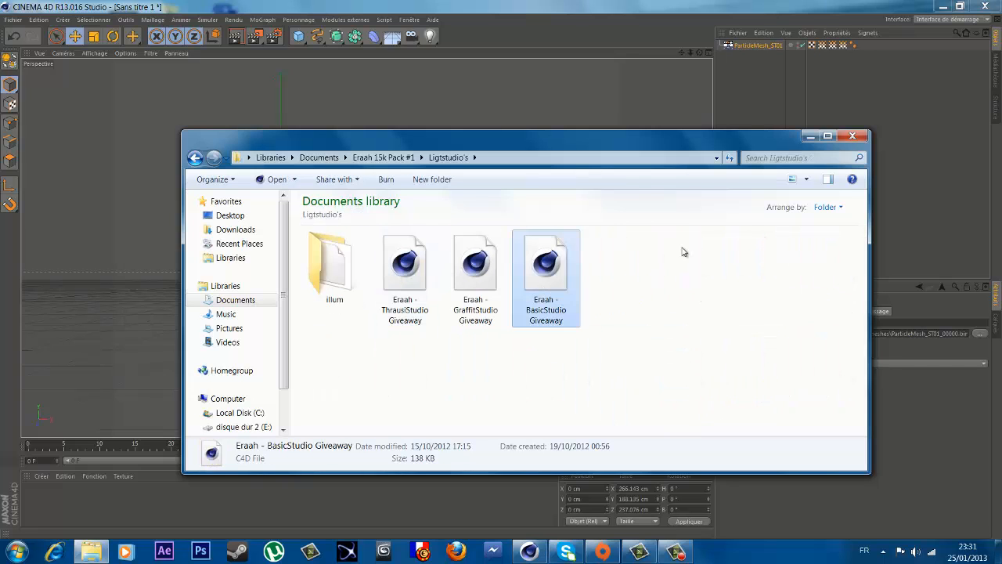
Step: Return to the Cinema 4D scene and select the ParticleMesh_ST01 object
{"action": "left_click_drag", "start_coordinate": [700, 143], "coordinate": [709, 183]}
{"action": "left_click", "coordinate": [740, 110]}
{"action": "left_click", "coordinate": [763, 49]}
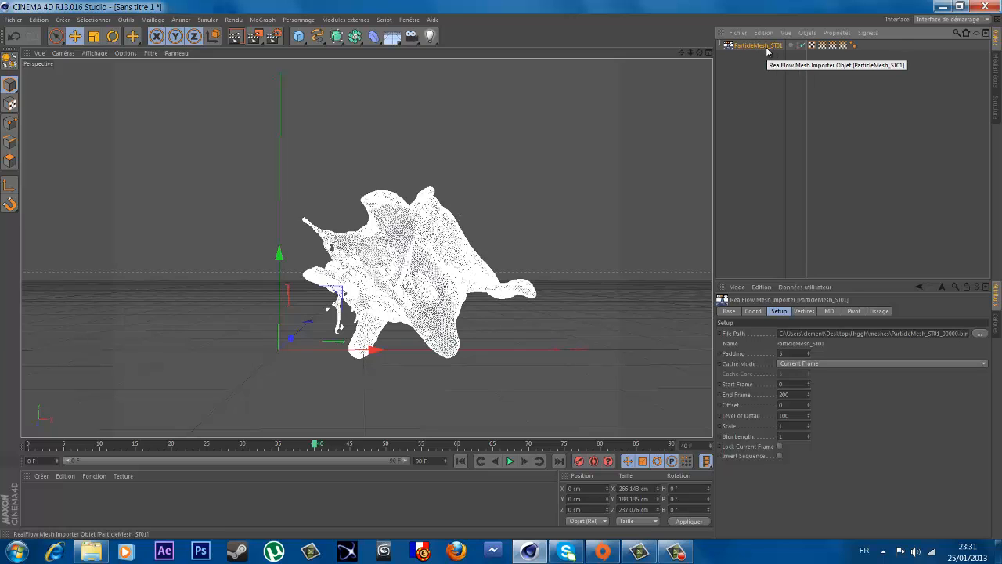
Step: Copy the ParticleMesh_ST01 object, open the Eraah - BasicStudio Giveaway scene from the Ligtstudio's folder, and close the folder window
{"action": "left_click", "coordinate": [39, 20]}
{"action": "left_click", "coordinate": [60, 81]}
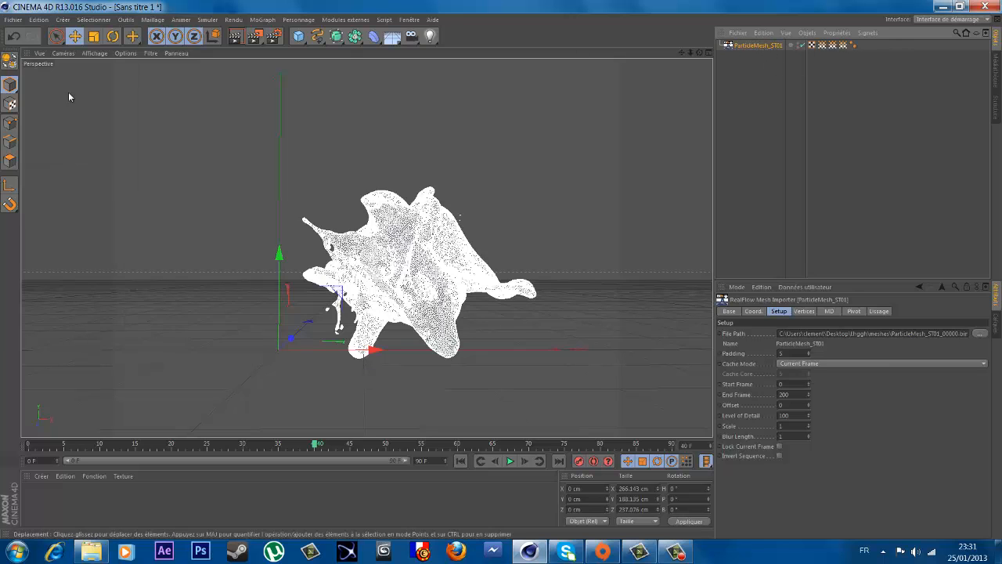
{"action": "left_click", "coordinate": [90, 551]}
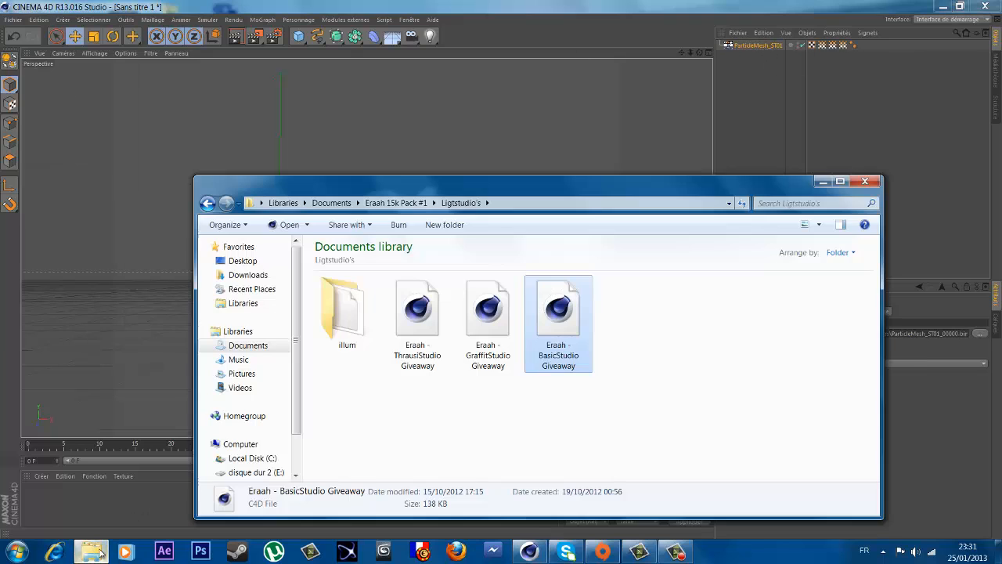
{"action": "double_click", "coordinate": [552, 317]}
{"action": "left_click", "coordinate": [865, 182]}
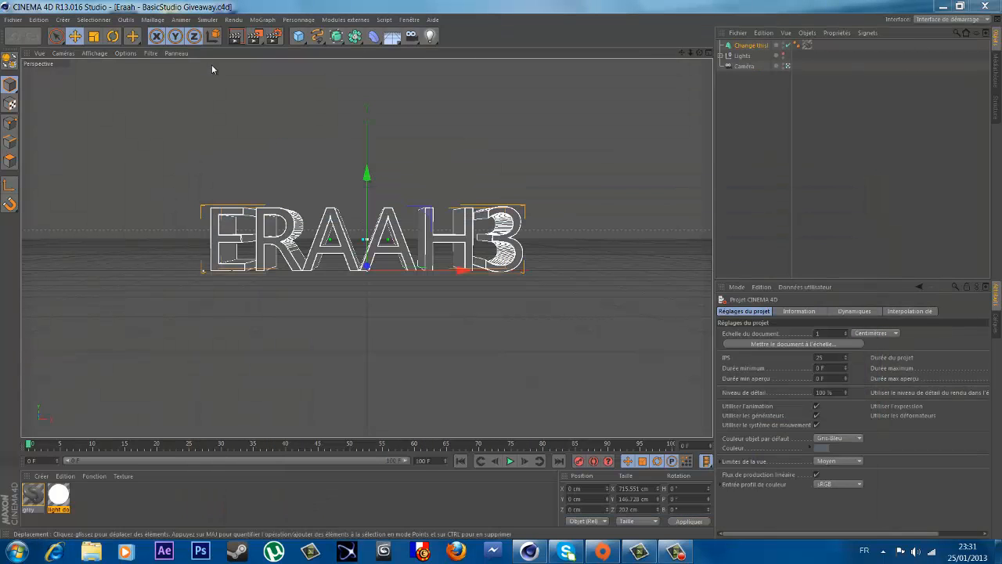
Step: Preview-render the ERAAH3 text in the studio scene and paste the copied ParticleMesh_ST01 object into it
{"action": "left_click", "coordinate": [238, 38]}
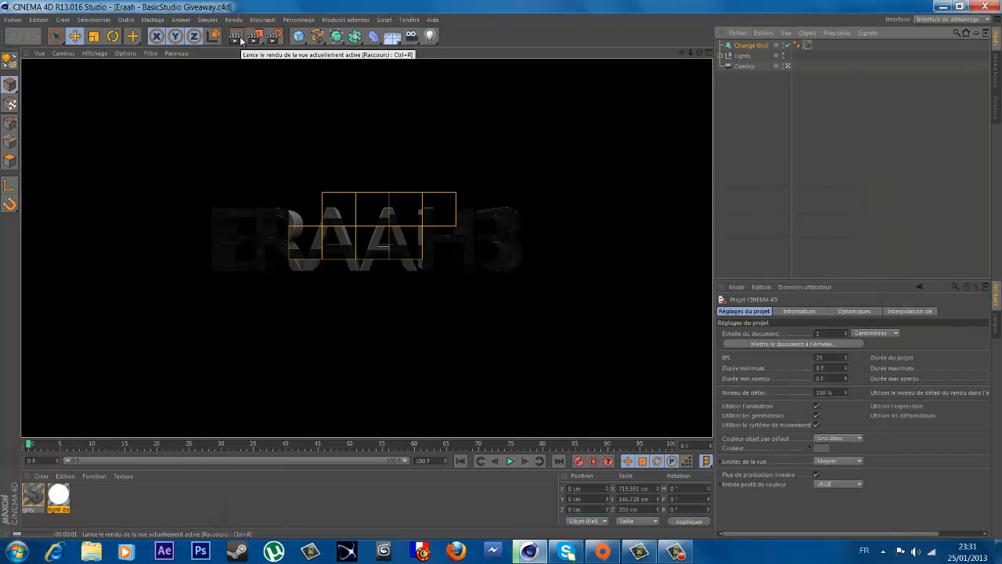
{"action": "left_click", "coordinate": [230, 179]}
{"action": "left_click", "coordinate": [38, 20]}
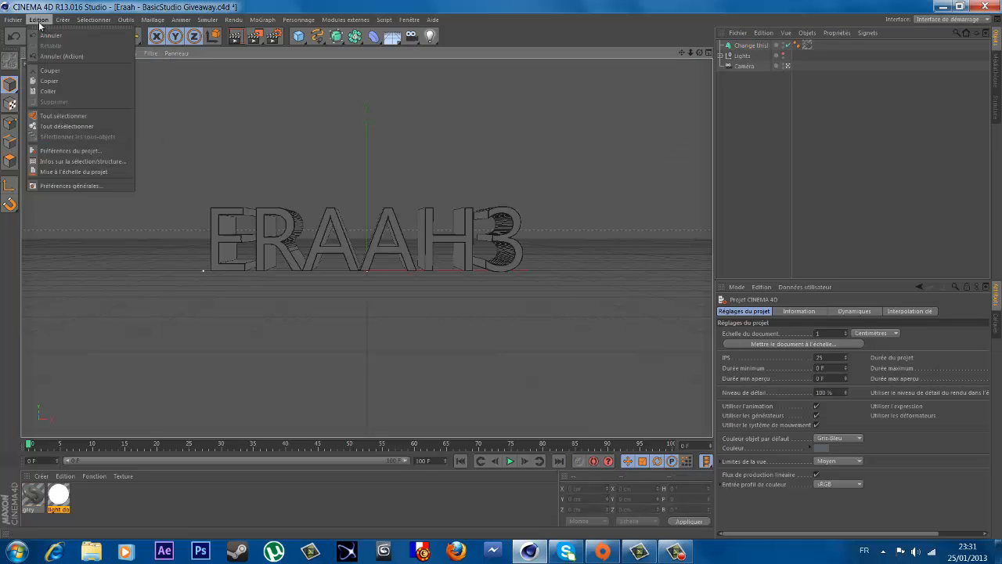
{"action": "left_click", "coordinate": [63, 93]}
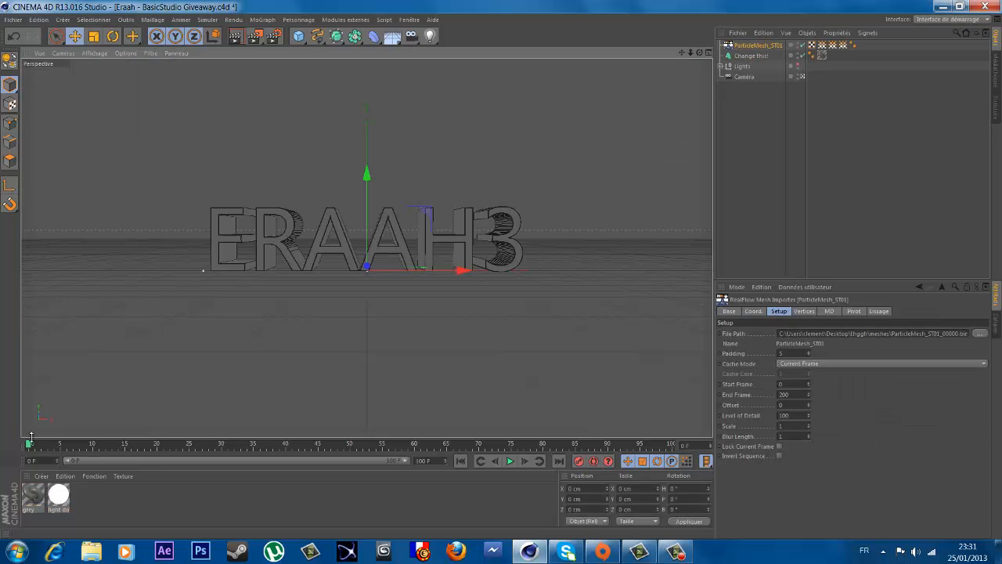
Step: At frame 65, move ParticleMesh_ST01 to about X -125 cm, centred on the text, and delete the Change this! text object
{"action": "left_click_drag", "start_coordinate": [30, 445], "coordinate": [449, 421]}
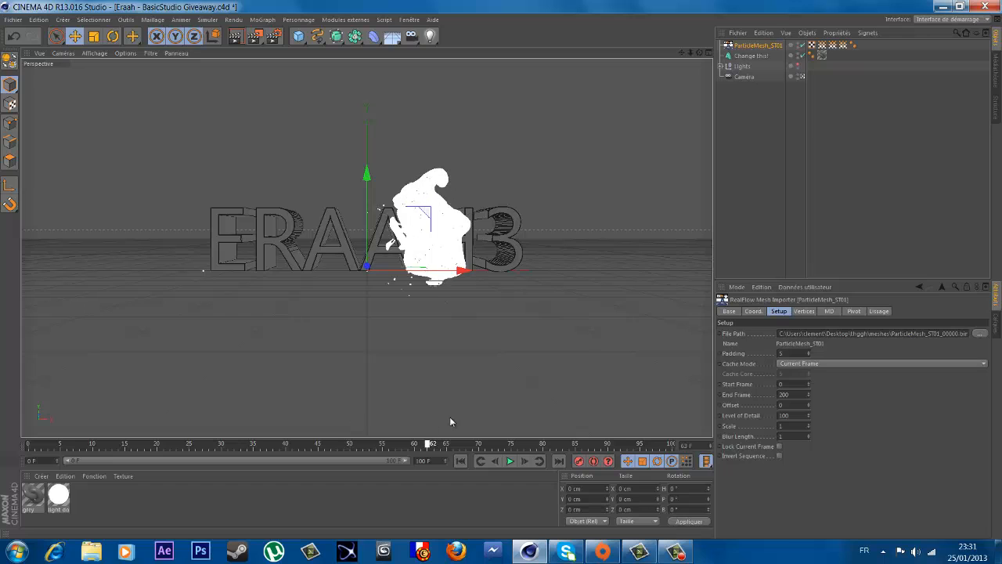
{"action": "left_click_drag", "start_coordinate": [414, 270], "coordinate": [364, 271]}
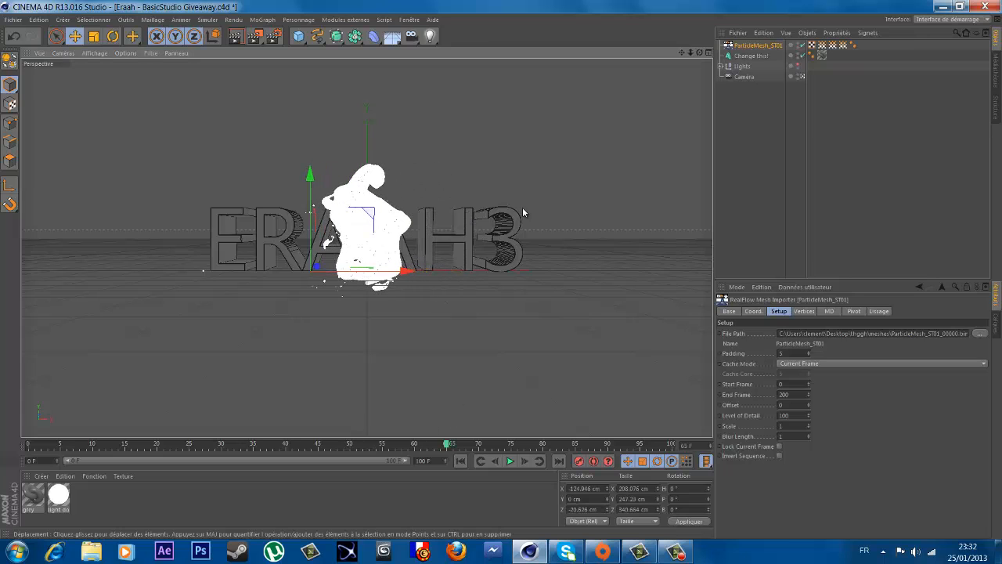
{"action": "left_click", "coordinate": [751, 57]}
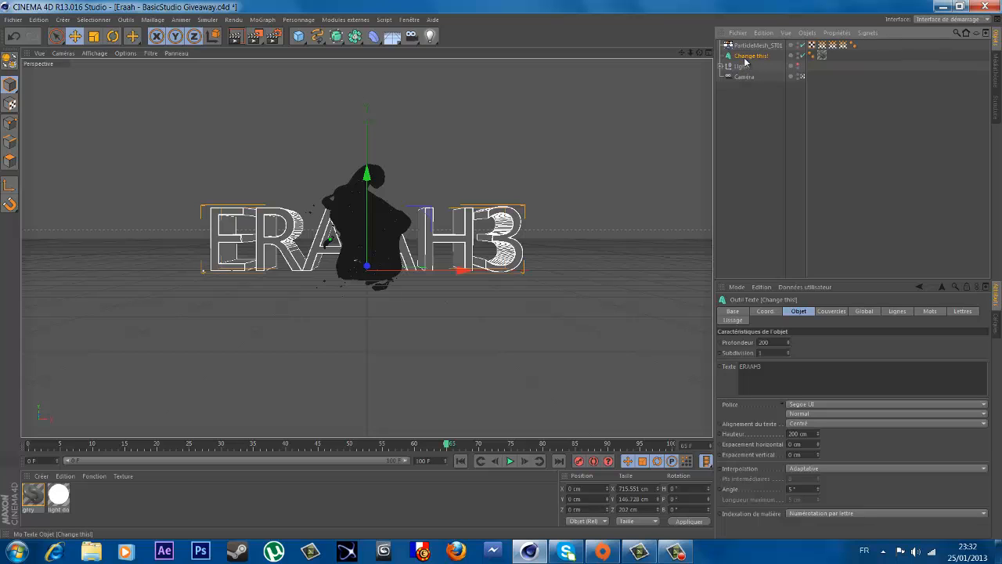
{"action": "key", "text": "Delete"}
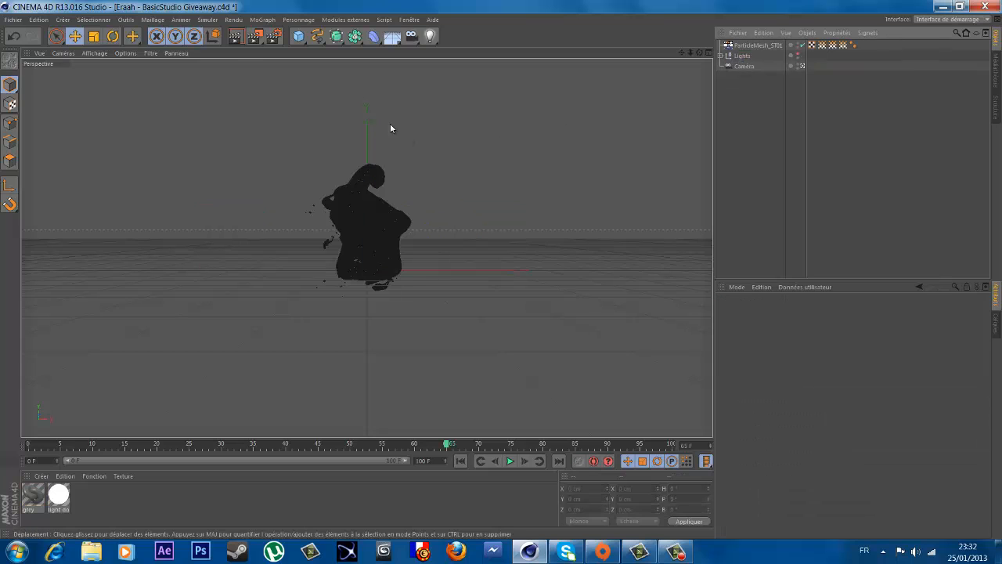
Step: Preview-render the fluid mesh under the studio lights and examine its animation up to frame 100
{"action": "scroll", "coordinate": [367, 192], "scroll_direction": "up", "scroll_amount": 2}
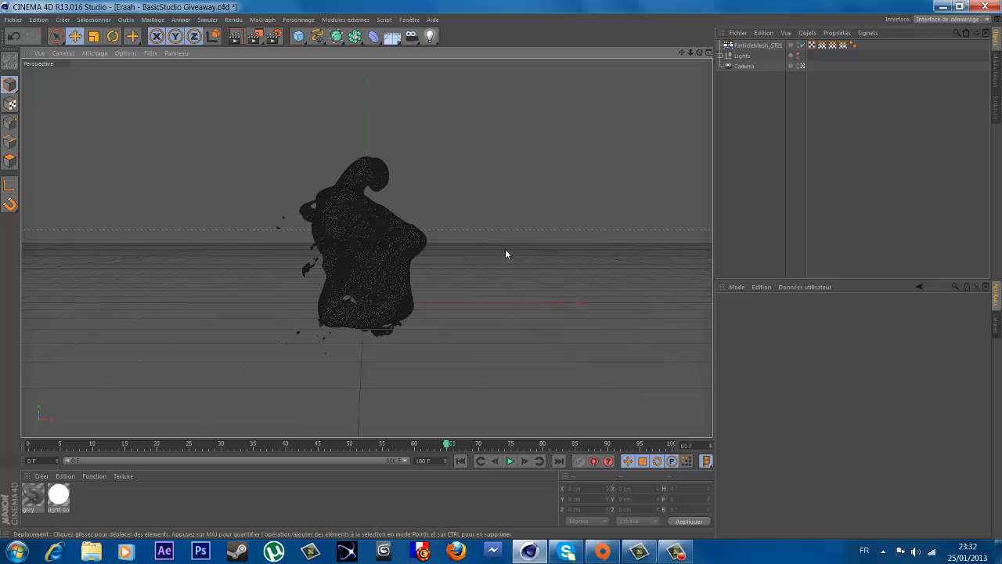
{"action": "left_click", "coordinate": [237, 38]}
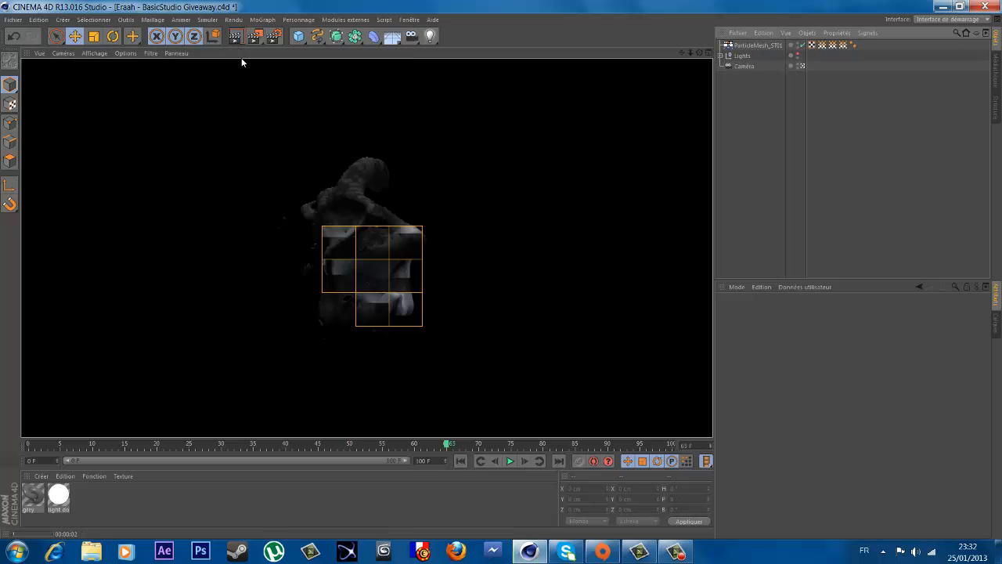
{"action": "left_click", "coordinate": [511, 196]}
{"action": "left_click_drag", "start_coordinate": [229, 447], "coordinate": [429, 443]}
{"action": "left_click_drag", "start_coordinate": [492, 428], "coordinate": [684, 450]}
{"action": "scroll", "coordinate": [319, 224], "scroll_direction": "up", "scroll_amount": 1}
{"action": "scroll", "coordinate": [314, 239], "scroll_direction": "up", "scroll_amount": 3}
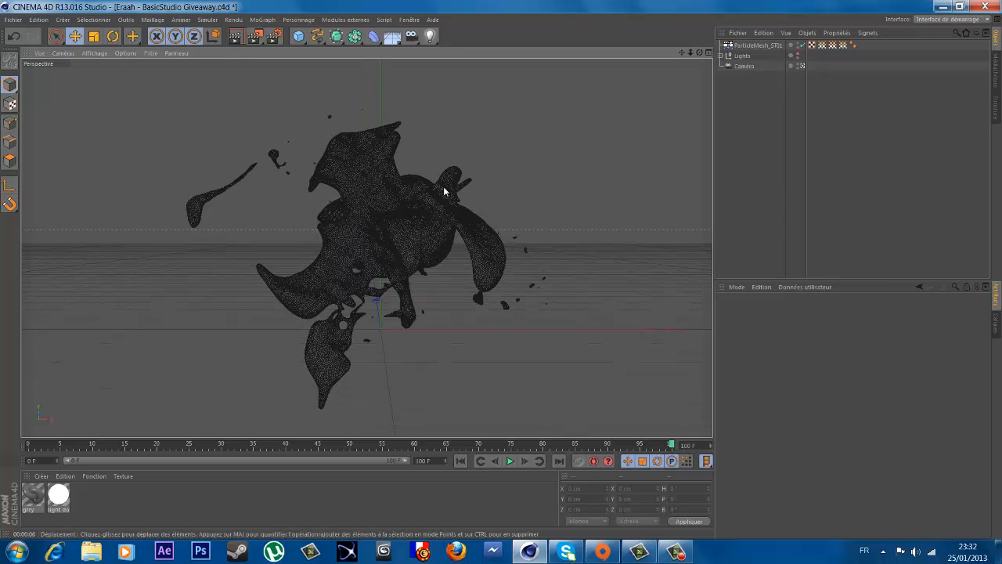
{"action": "left_click", "coordinate": [745, 66]}
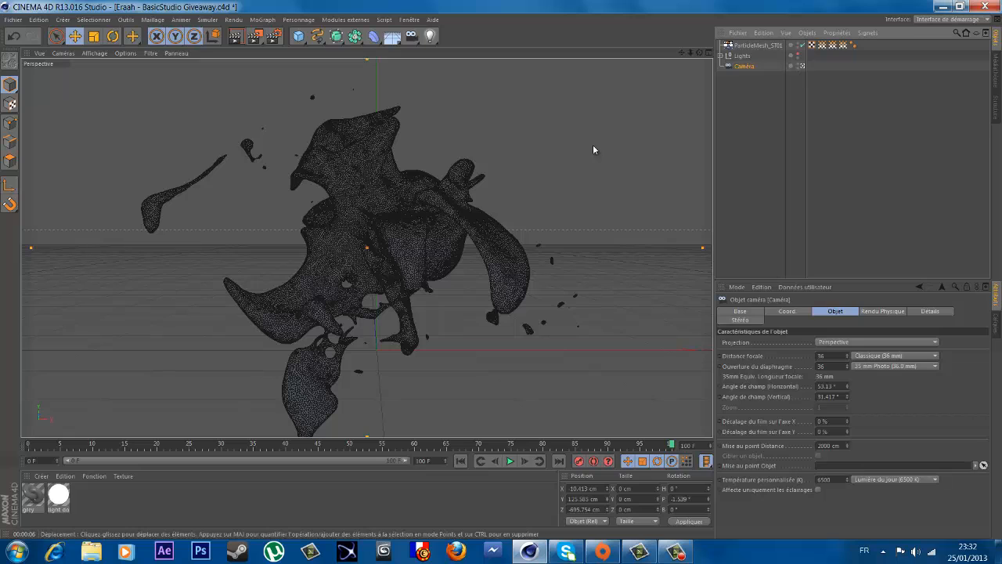
{"action": "left_click", "coordinate": [409, 39]}
{"action": "key", "text": "Delete"}
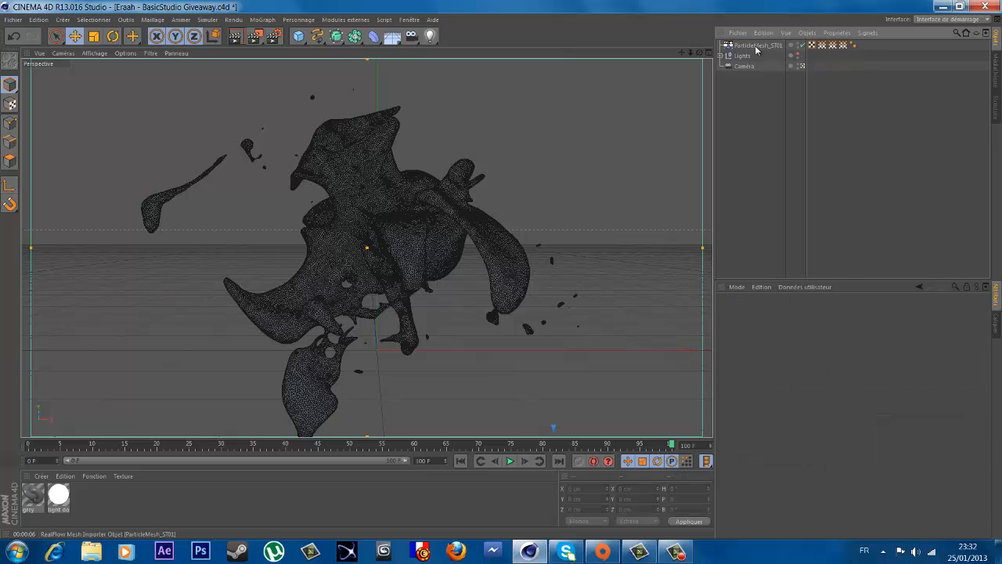
Step: Select the Caméra object and toggle its active view, leaving the scene seen through this camera
{"action": "left_click", "coordinate": [744, 67]}
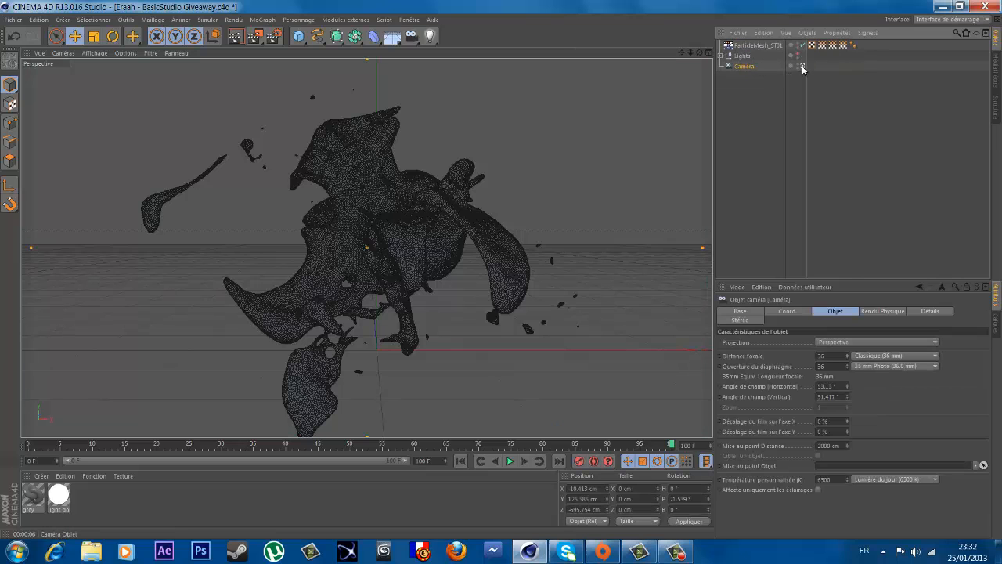
{"action": "left_click", "coordinate": [801, 67]}
{"action": "left_click", "coordinate": [801, 66]}
{"action": "left_click", "coordinate": [801, 67]}
{"action": "left_click", "coordinate": [801, 67]}
{"action": "left_click", "coordinate": [800, 67]}
{"action": "left_click", "coordinate": [800, 66]}
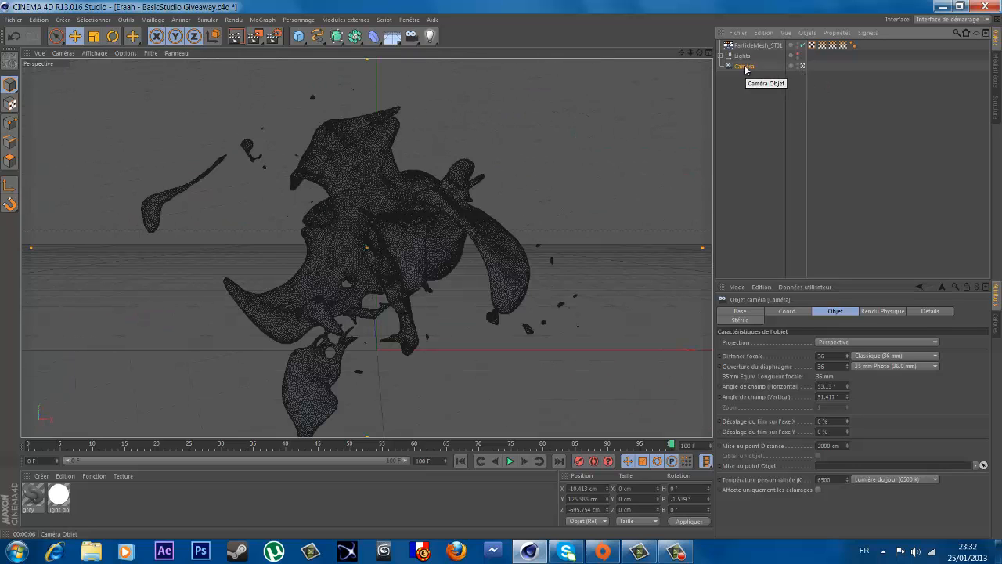
Step: Set the project's end frame to 200 and extend the visible timeline range to frame 200
{"action": "mouse_move", "coordinate": [672, 445]}
{"action": "left_mouse_down"}
{"action": "mouse_move", "coordinate": [646, 444]}
{"action": "mouse_move", "coordinate": [660, 444]}
{"action": "left_mouse_up"}
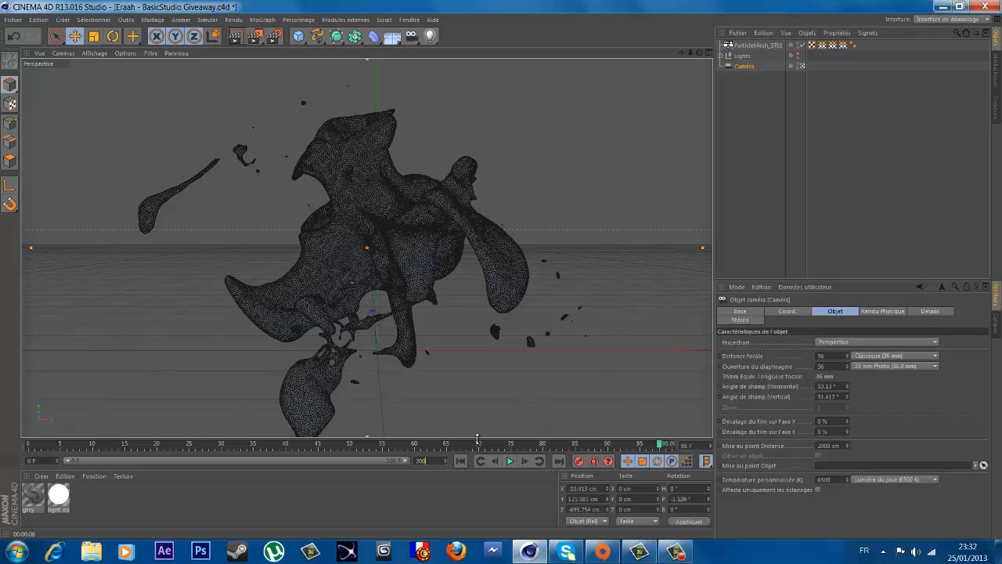
{"action": "type", "text": "200"}
{"action": "key", "text": "Return"}
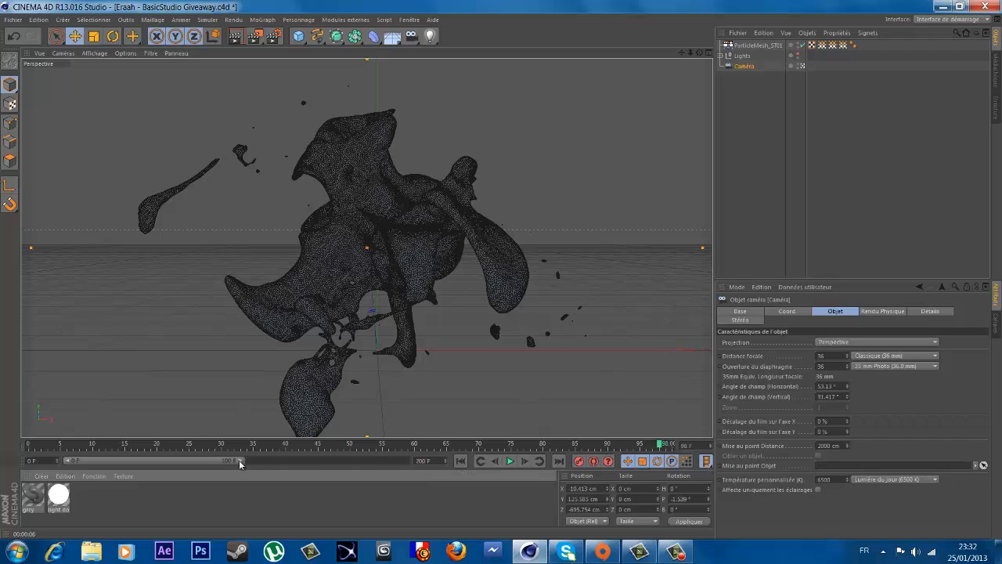
{"action": "left_click_drag", "start_coordinate": [239, 464], "coordinate": [405, 463]}
Step: At frame 200, reposition the camera to frame the fluid mesh and record a camera keyframe
{"action": "left_click_drag", "start_coordinate": [346, 445], "coordinate": [671, 446]}
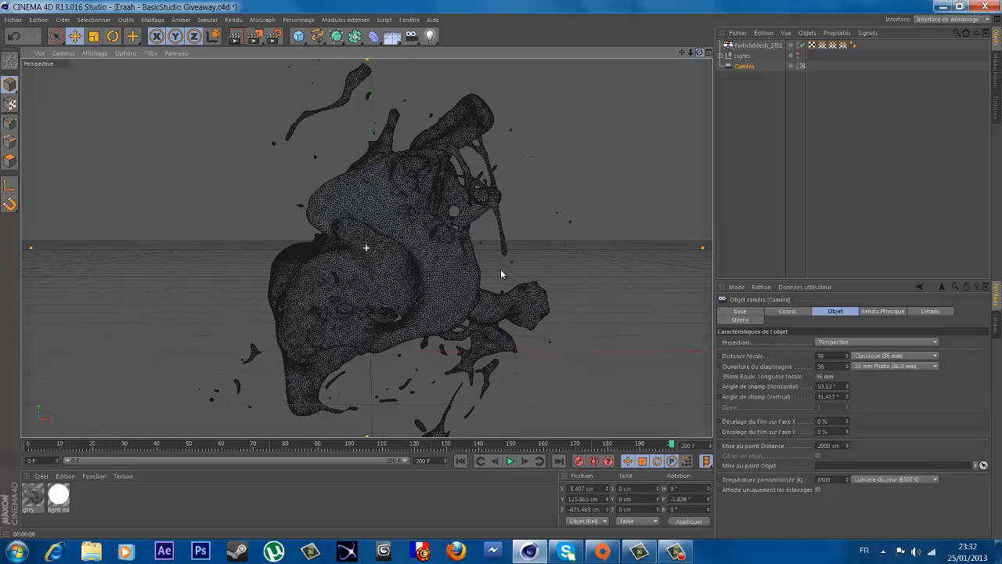
{"action": "left_click_drag", "start_coordinate": [501, 270], "coordinate": [502, 270]}
{"action": "left_click_drag", "start_coordinate": [681, 54], "coordinate": [512, 266]}
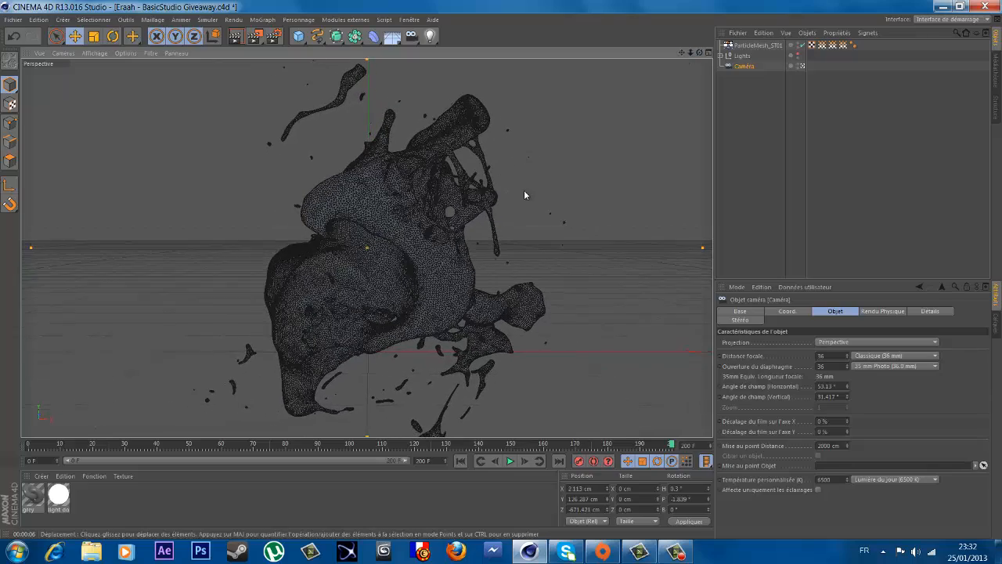
{"action": "scroll", "coordinate": [524, 192], "scroll_direction": "up", "scroll_amount": 1}
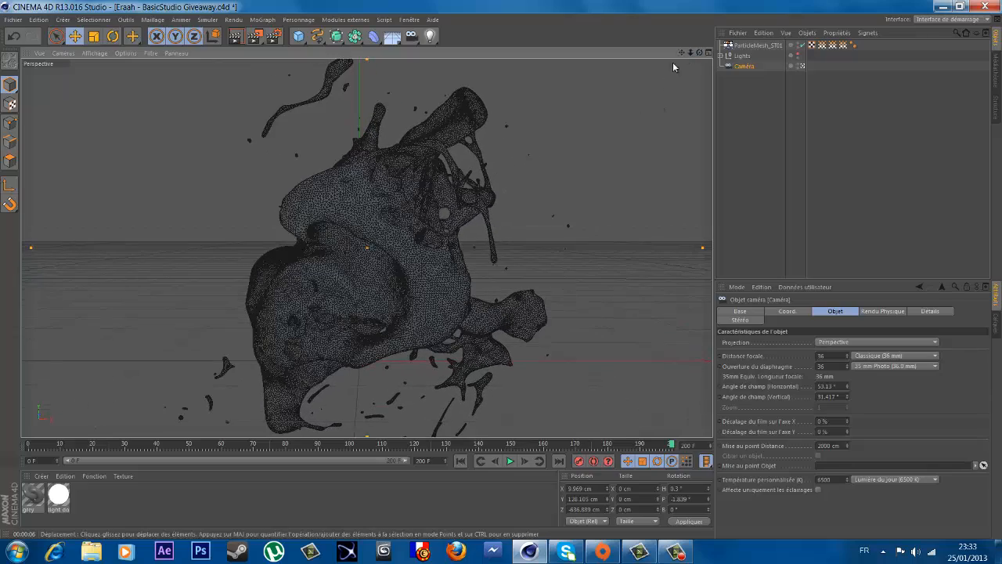
{"action": "left_click_drag", "start_coordinate": [681, 53], "coordinate": [509, 269]}
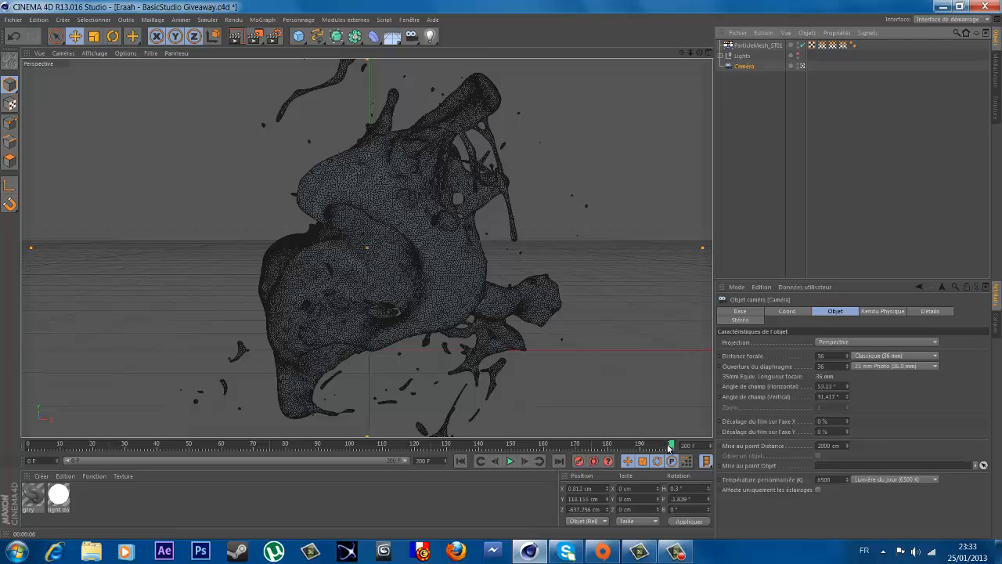
Step: At frame 160, shift the camera and move it closer to centre the fluid mesh, and record a keyframe
{"action": "left_click_drag", "start_coordinate": [669, 447], "coordinate": [543, 445]}
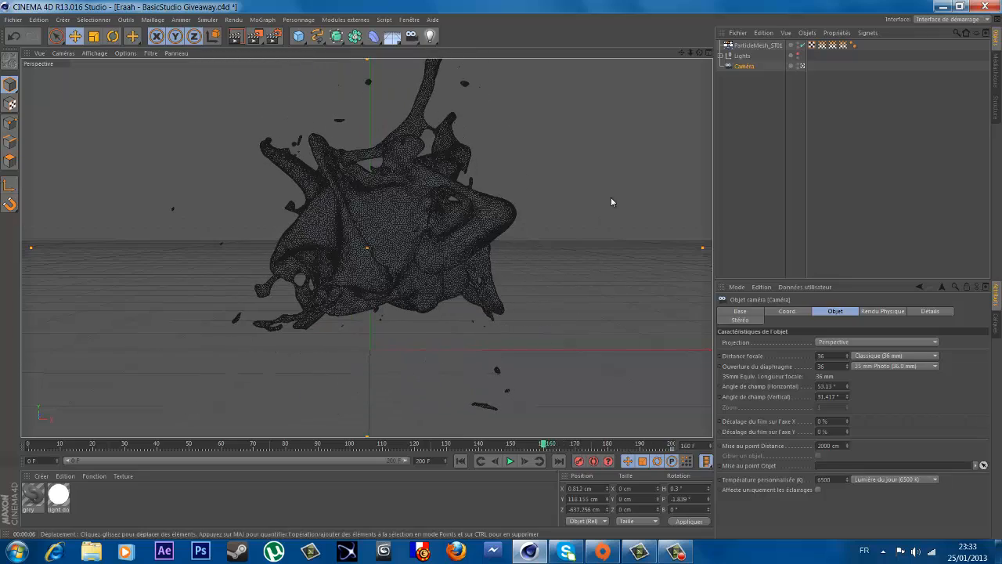
{"action": "left_click_drag", "start_coordinate": [501, 269], "coordinate": [501, 273], "text": "alt"}
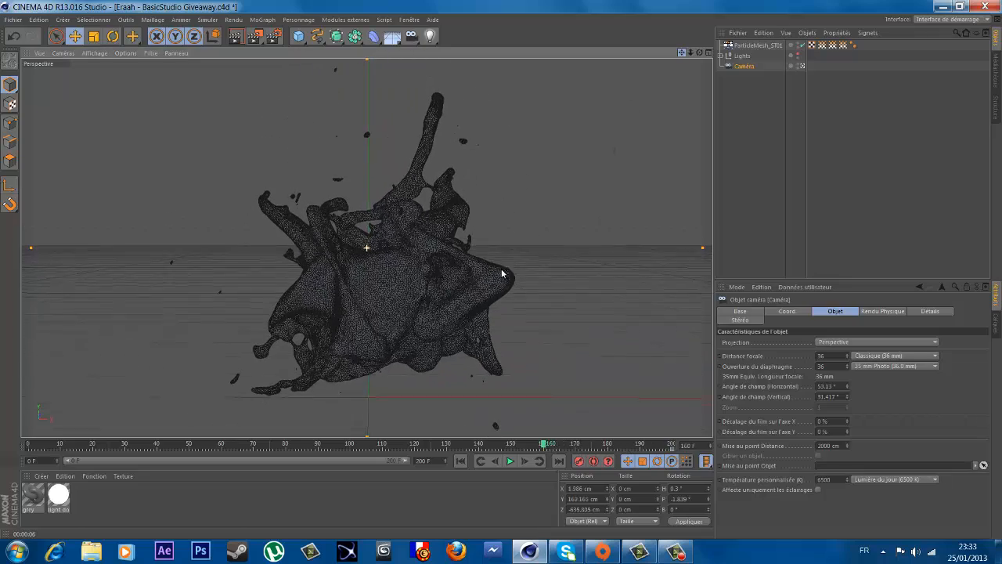
{"action": "middle_click_drag", "start_coordinate": [502, 273], "coordinate": [501, 267], "text": "alt"}
{"action": "scroll", "coordinate": [461, 282], "scroll_direction": "up", "scroll_amount": 3}
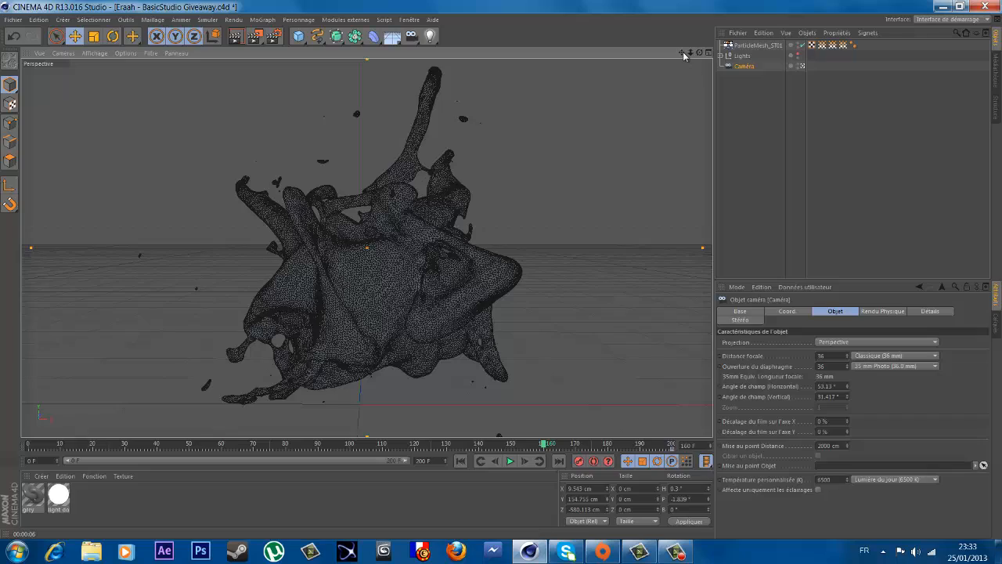
{"action": "scroll", "coordinate": [502, 269], "scroll_direction": "up", "scroll_amount": 3}
{"action": "scroll", "coordinate": [501, 270], "scroll_direction": "up", "scroll_amount": 2}
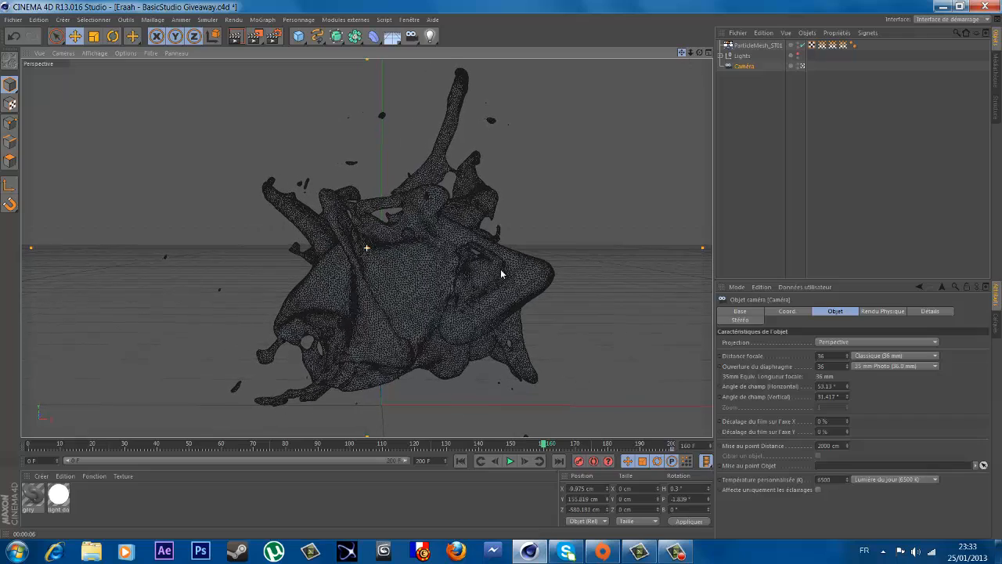
{"action": "left_click_drag", "start_coordinate": [500, 269], "coordinate": [500, 269]}
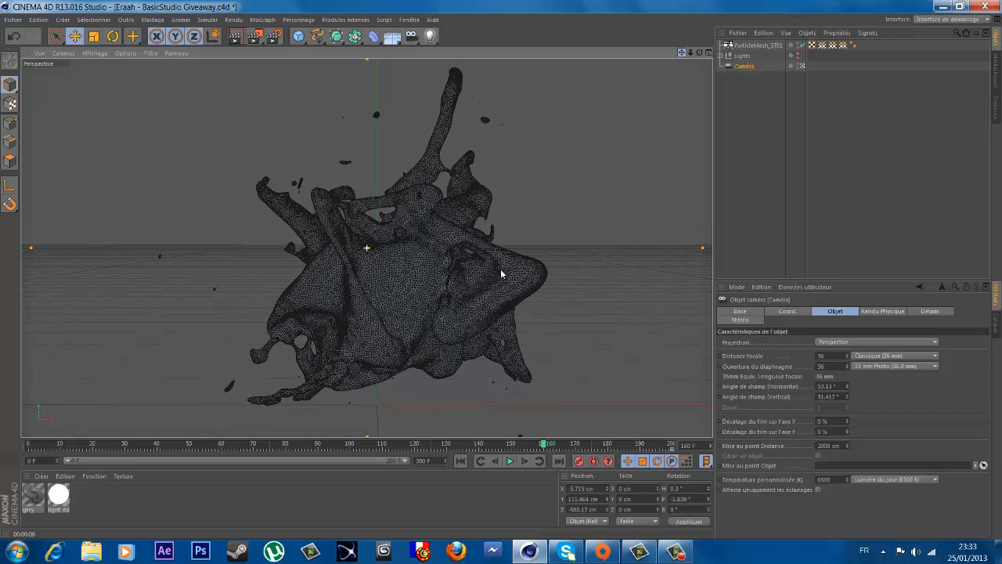
Step: Reframe the camera on the fluid mesh at frames 89 and 59, recording a keyframe at each
{"action": "left_click_drag", "start_coordinate": [542, 447], "coordinate": [316, 457]}
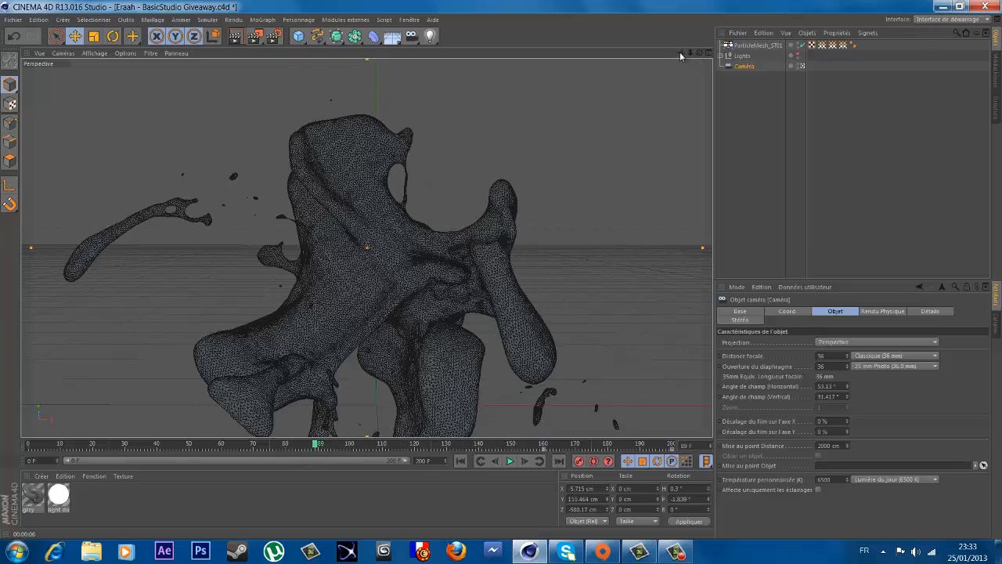
{"action": "left_click_drag", "start_coordinate": [680, 56], "coordinate": [501, 272]}
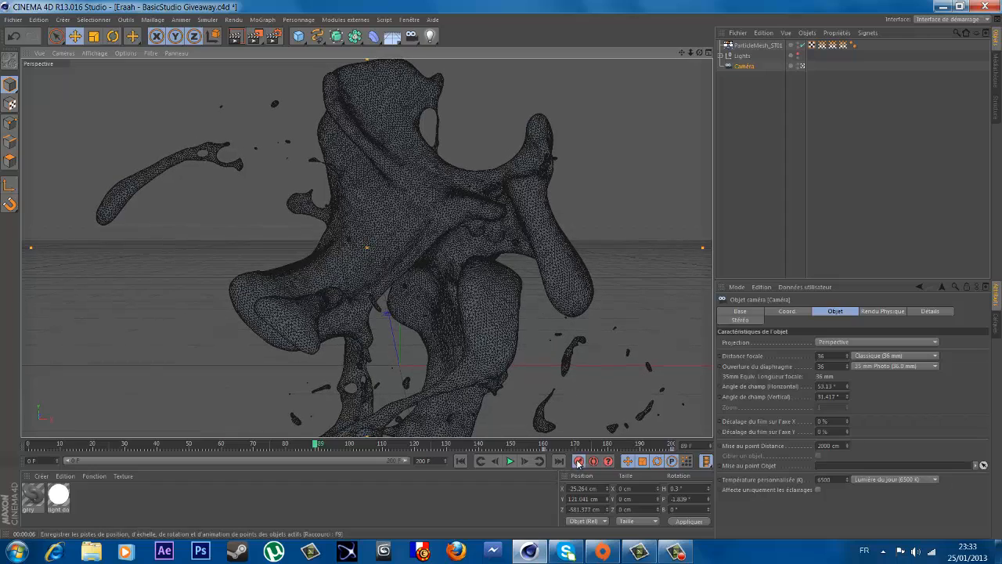
{"action": "left_click_drag", "start_coordinate": [314, 442], "coordinate": [218, 451]}
{"action": "left_click_drag", "start_coordinate": [681, 52], "coordinate": [505, 273]}
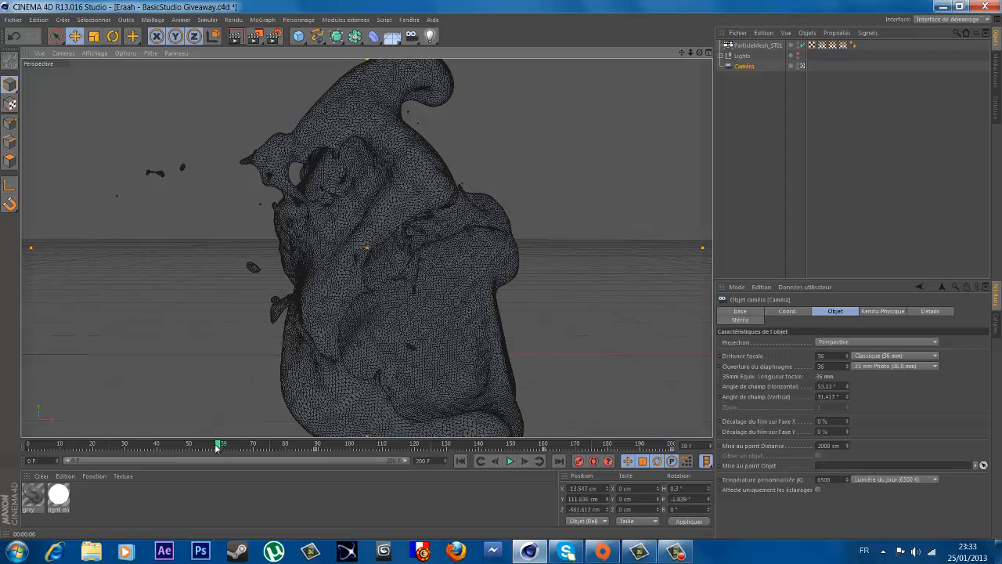
Step: Reframe and keyframe the camera at frames 51 and 2, and scrub the timeline to preview the camera move
{"action": "left_click_drag", "start_coordinate": [216, 450], "coordinate": [192, 452]}
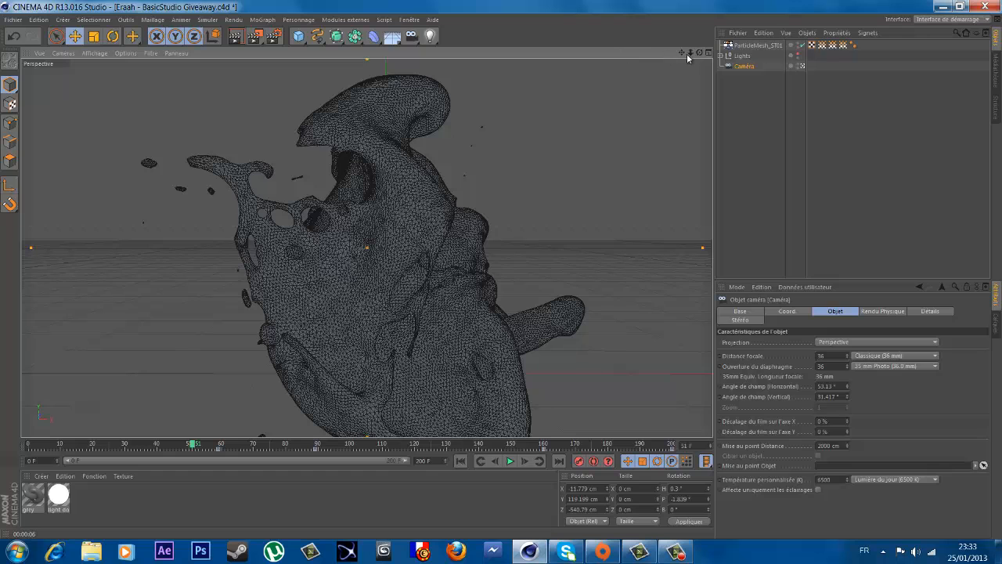
{"action": "scroll", "coordinate": [526, 167], "scroll_direction": "up", "scroll_amount": 3}
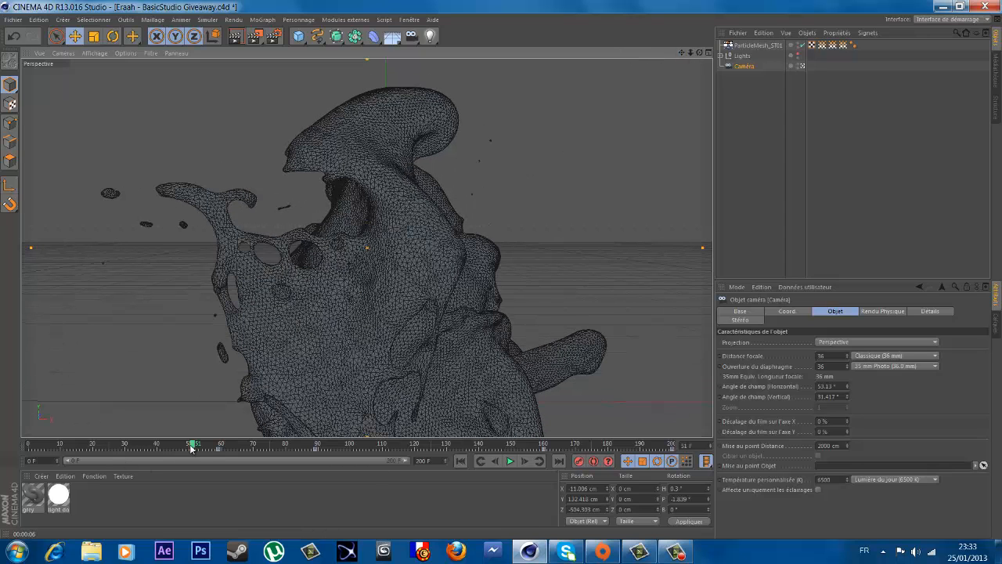
{"action": "left_click_drag", "start_coordinate": [185, 445], "coordinate": [33, 468]}
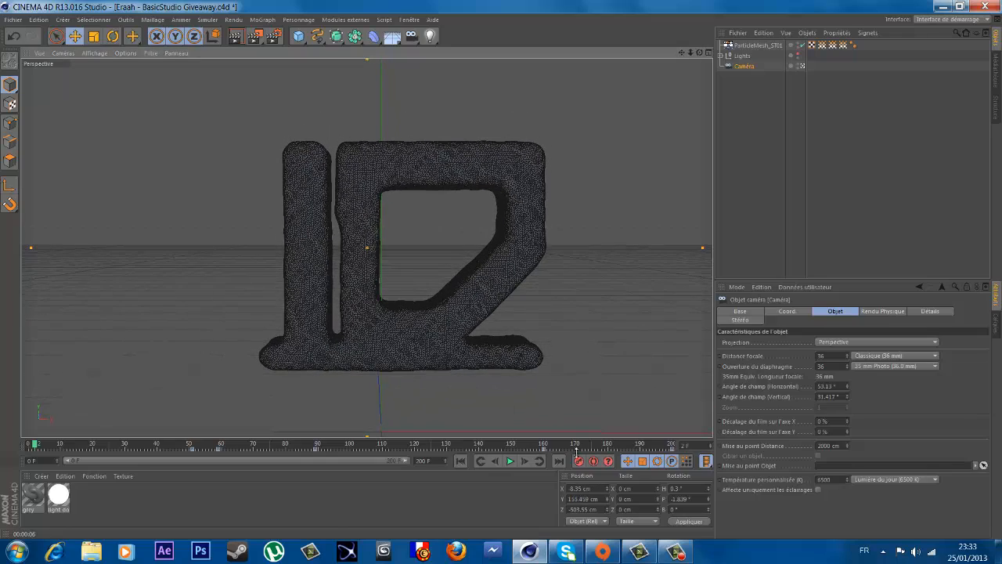
{"action": "left_click_drag", "start_coordinate": [34, 446], "coordinate": [609, 445]}
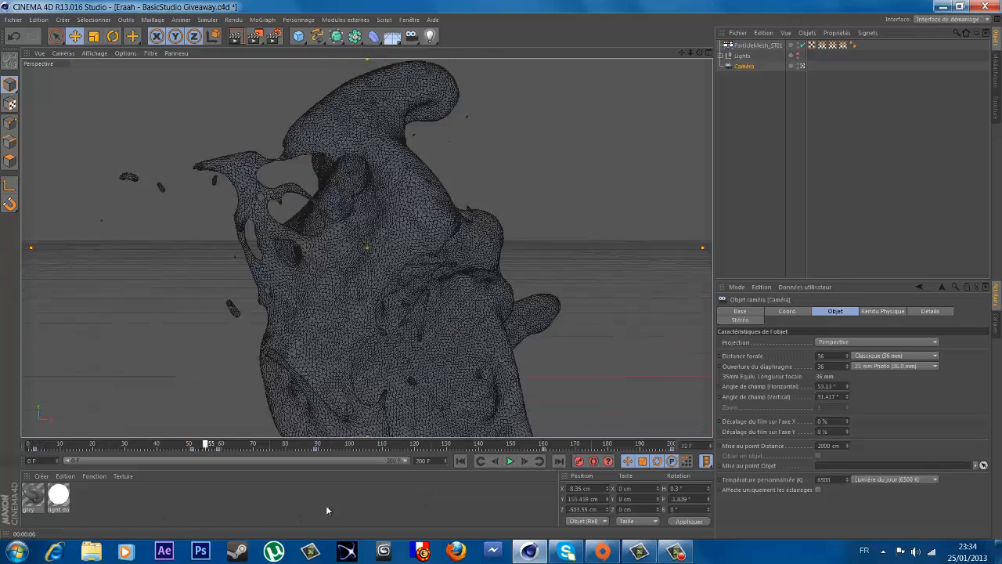
Step: Open the Médiathèque content library
{"action": "left_click", "coordinate": [395, 507]}
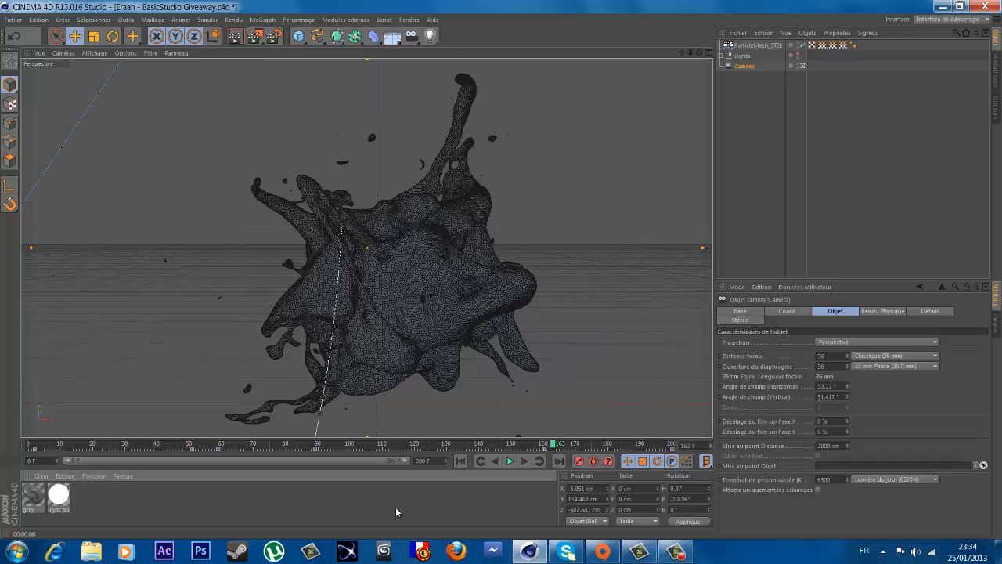
{"action": "left_click", "coordinate": [409, 20]}
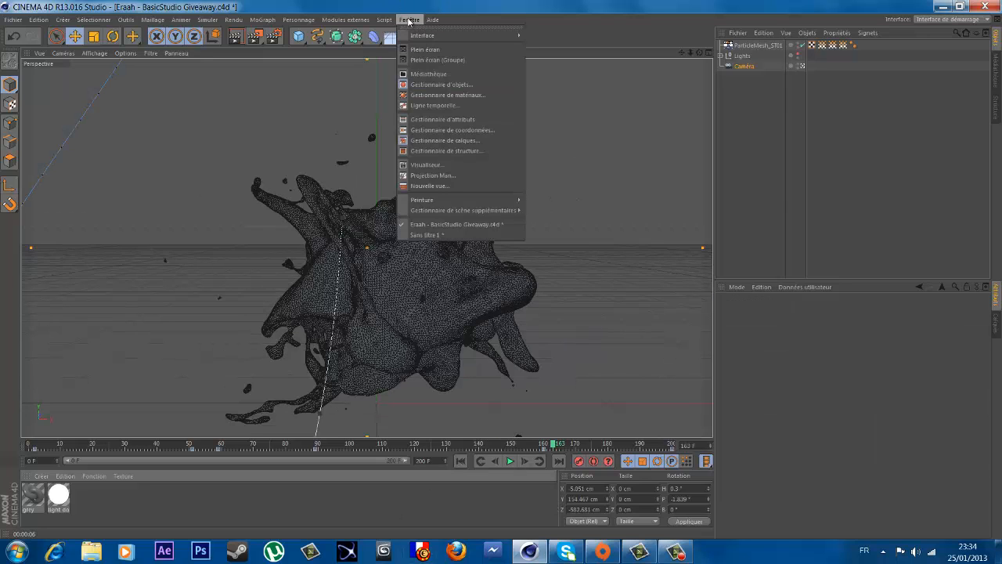
{"action": "left_click", "coordinate": [454, 95]}
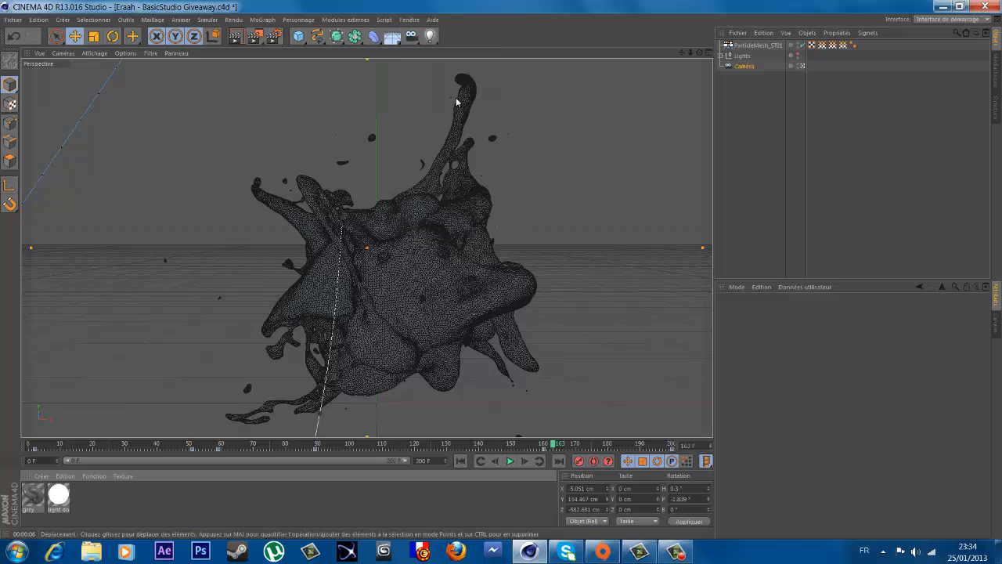
{"action": "left_click", "coordinate": [410, 21]}
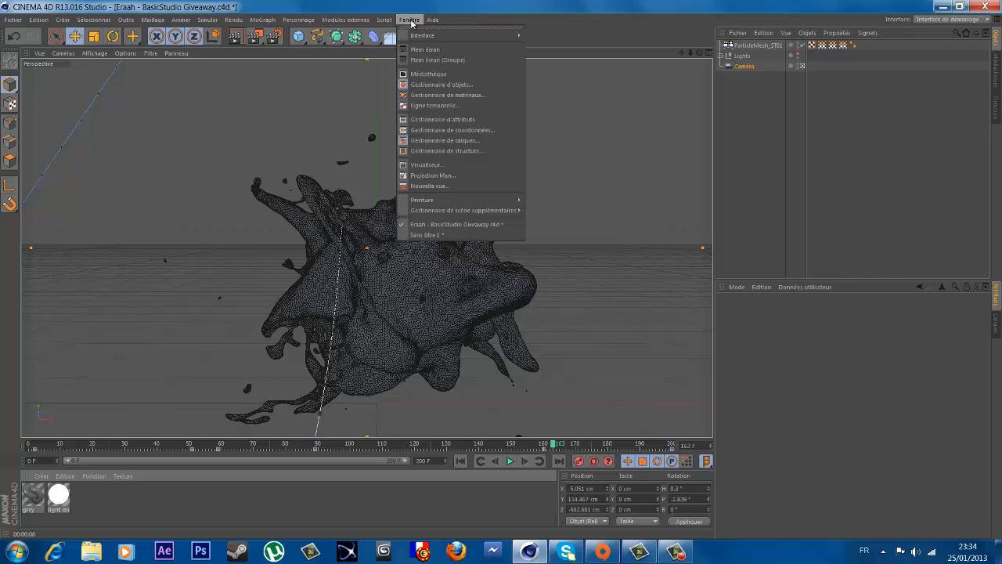
{"action": "left_click", "coordinate": [443, 76]}
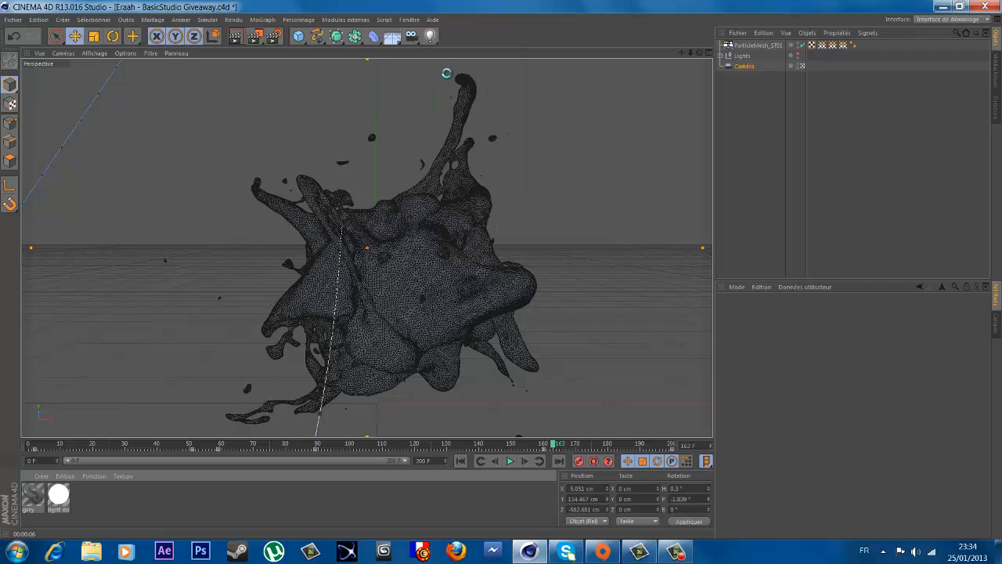
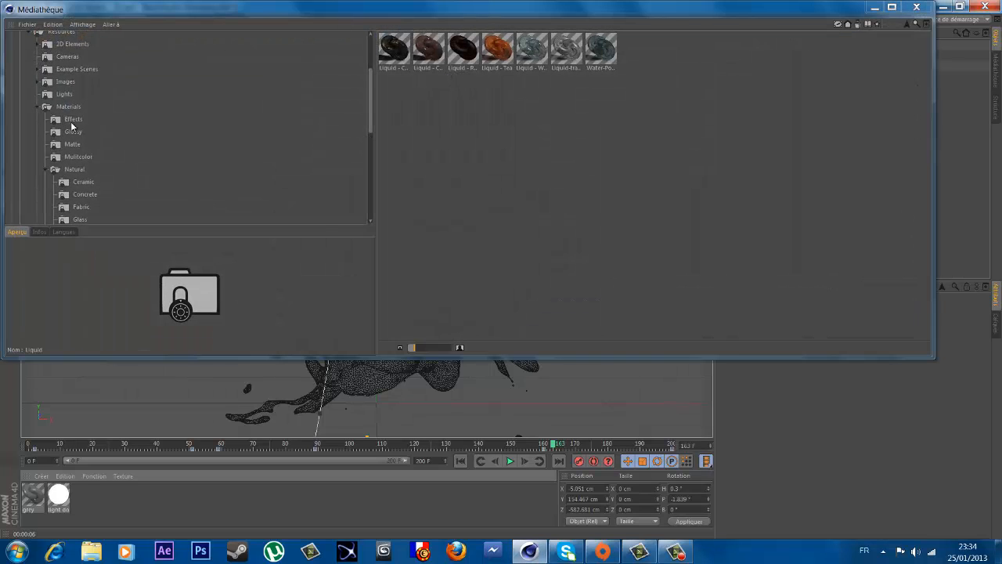
Step: Browse the library's Materials presets to the Liquid folder inside Natural
{"action": "scroll", "coordinate": [73, 127], "scroll_direction": "down", "scroll_amount": 3}
{"action": "scroll", "coordinate": [73, 129], "scroll_direction": "up", "scroll_amount": 3}
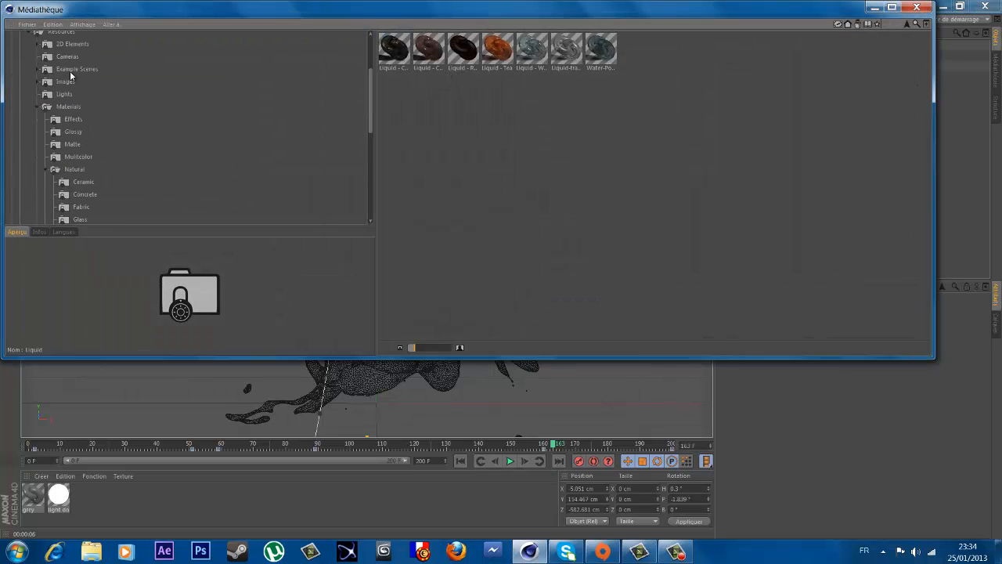
{"action": "scroll", "coordinate": [78, 107], "scroll_direction": "down", "scroll_amount": 2}
{"action": "left_click", "coordinate": [74, 107]}
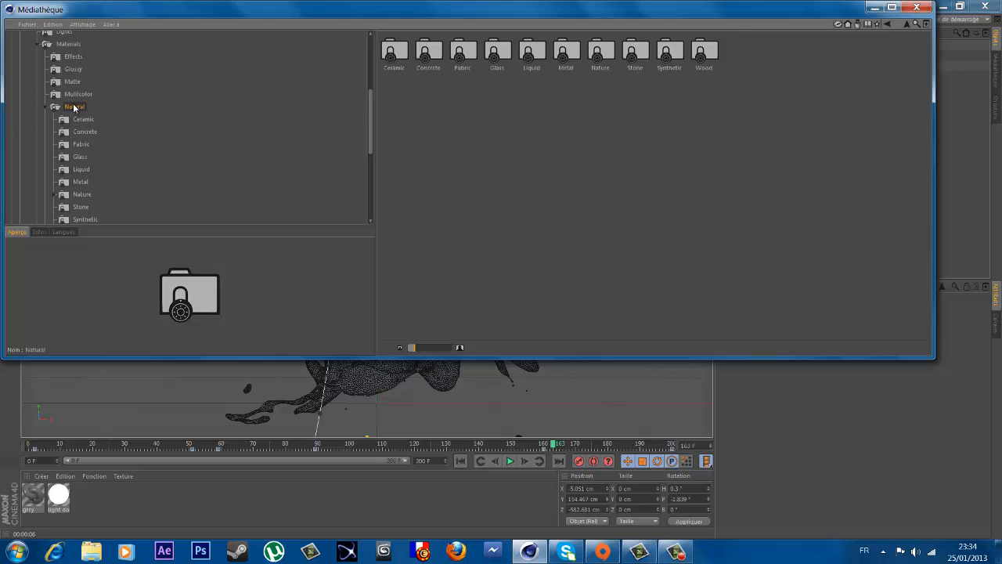
{"action": "left_click", "coordinate": [68, 44]}
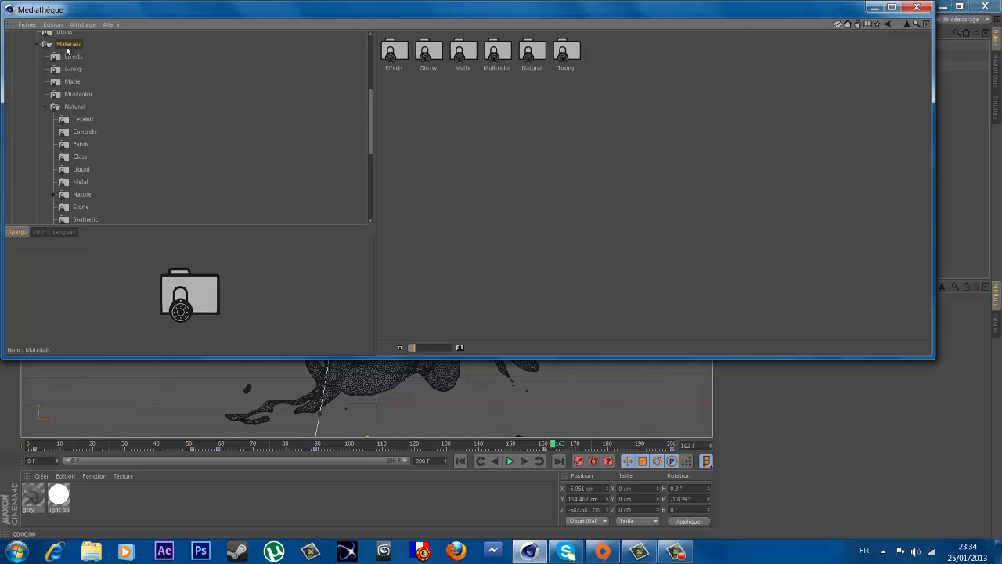
{"action": "double_click", "coordinate": [531, 53]}
{"action": "double_click", "coordinate": [530, 53]}
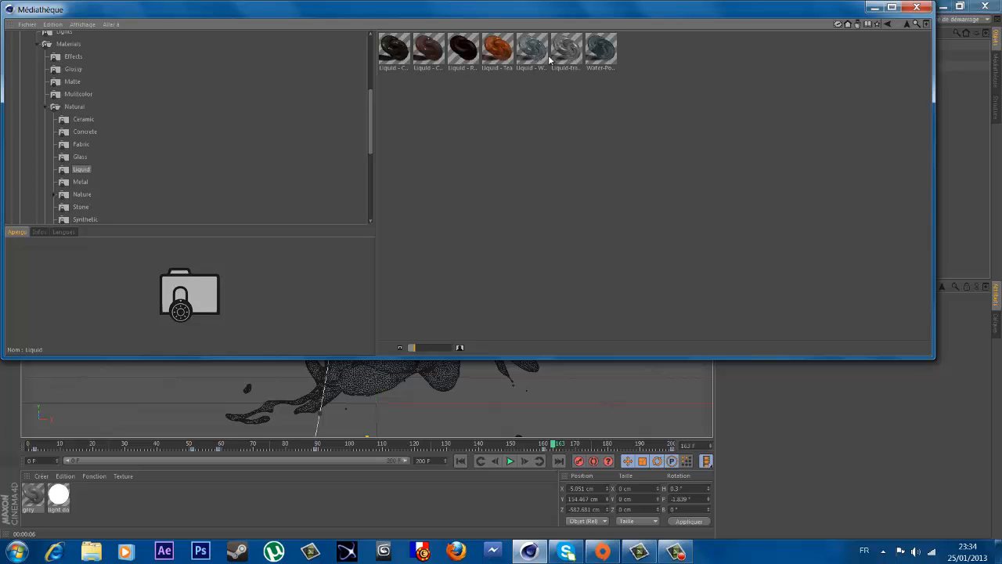
Step: Add the Liquid - Water Turbulent preset to the scene's materials and close the library
{"action": "left_click", "coordinate": [568, 54]}
{"action": "left_click", "coordinate": [532, 53]}
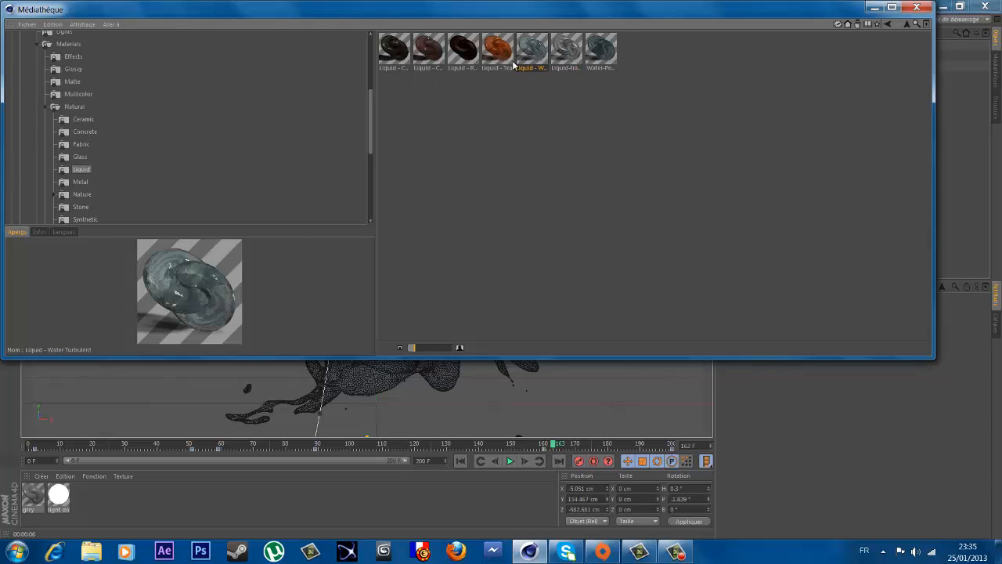
{"action": "double_click", "coordinate": [533, 49]}
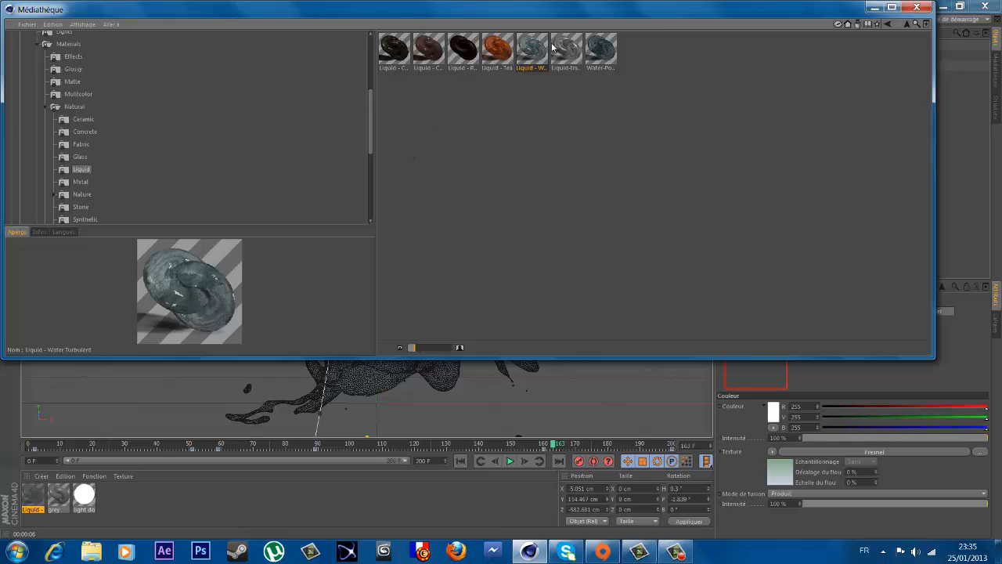
{"action": "left_click", "coordinate": [917, 10]}
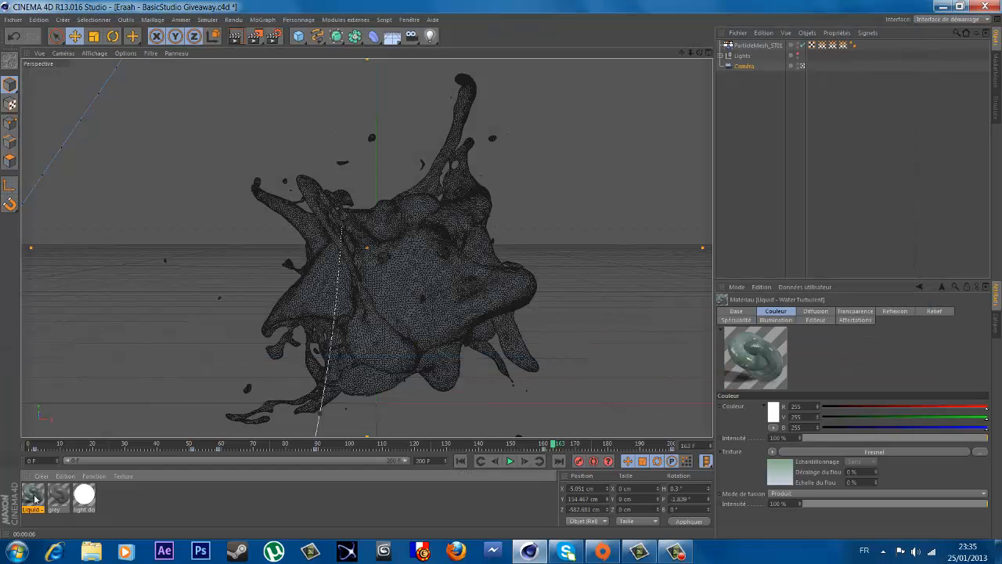
Step: Change the green end of the Liquid - Water Turbulent material's Fresnel colour gradient to white
{"action": "double_click", "coordinate": [34, 497]}
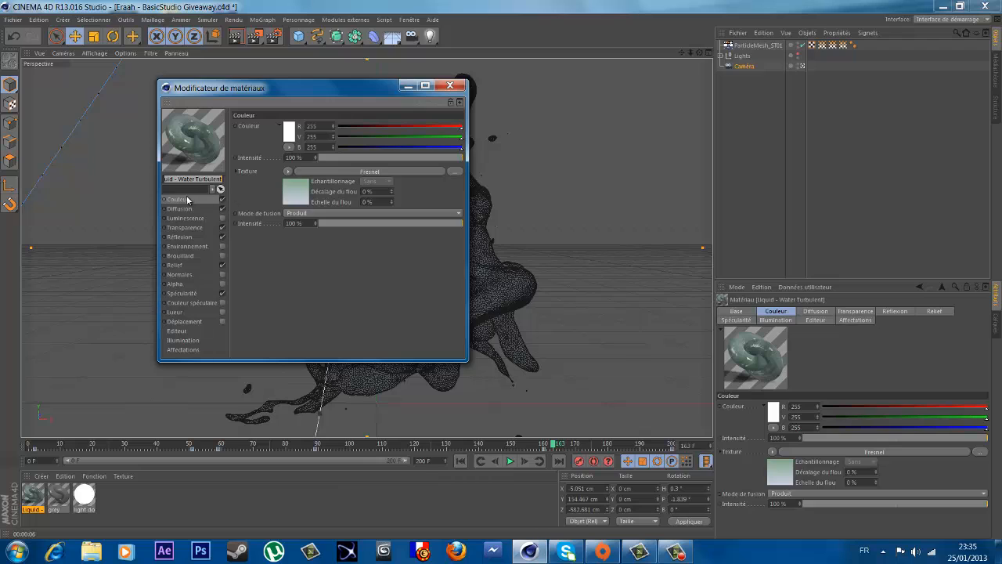
{"action": "left_click", "coordinate": [185, 200]}
{"action": "left_click", "coordinate": [292, 193]}
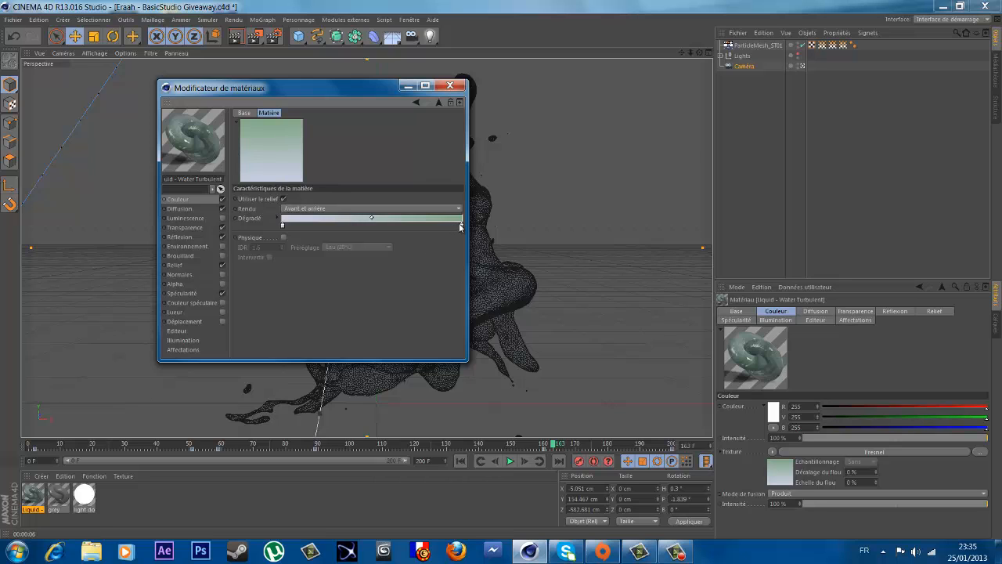
{"action": "double_click", "coordinate": [460, 225]}
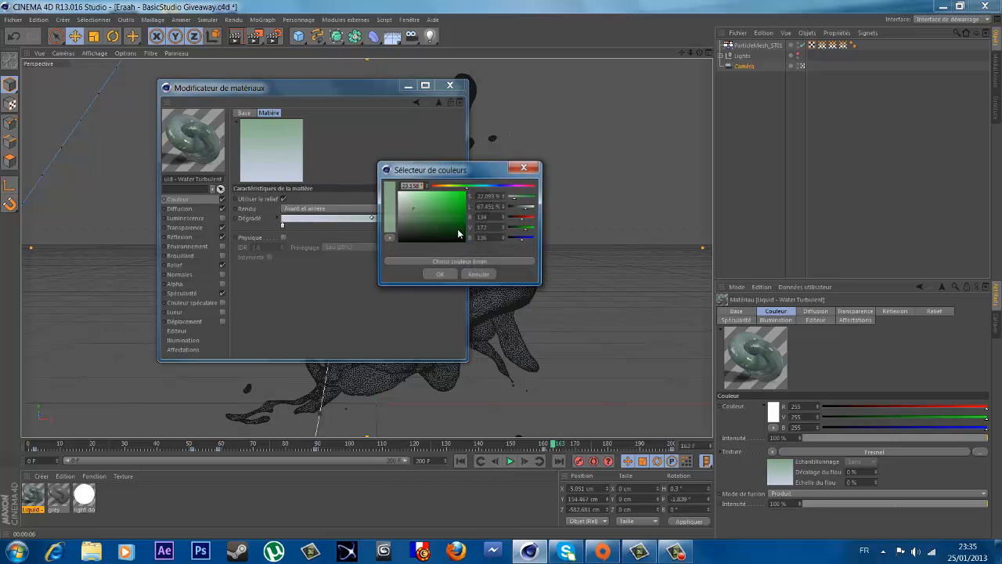
{"action": "left_click", "coordinate": [447, 277]}
Step: Set the pale grey-blue end of the Fresnel colour gradient to a stronger light blue
{"action": "double_click", "coordinate": [283, 226]}
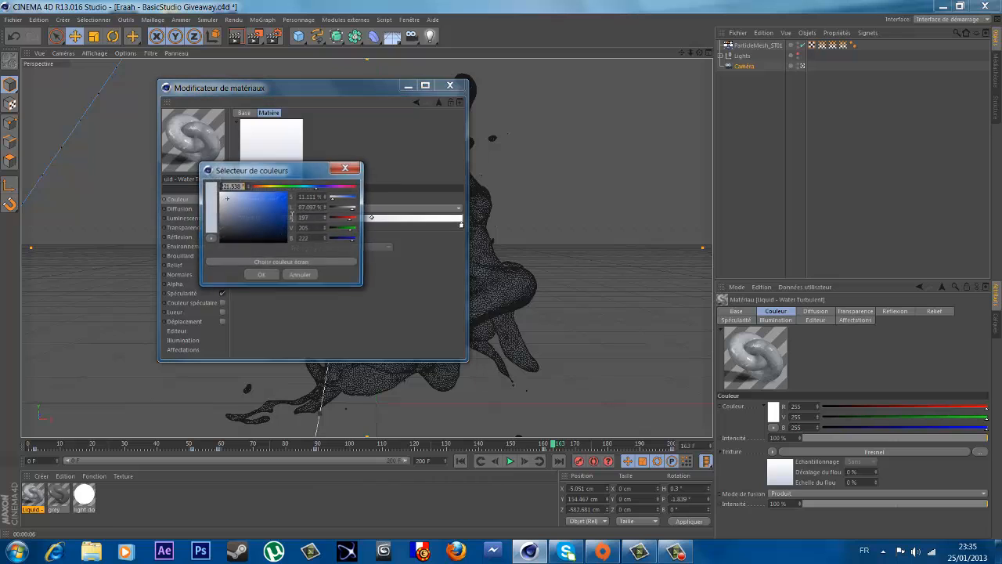
{"action": "left_click_drag", "start_coordinate": [279, 213], "coordinate": [248, 184]}
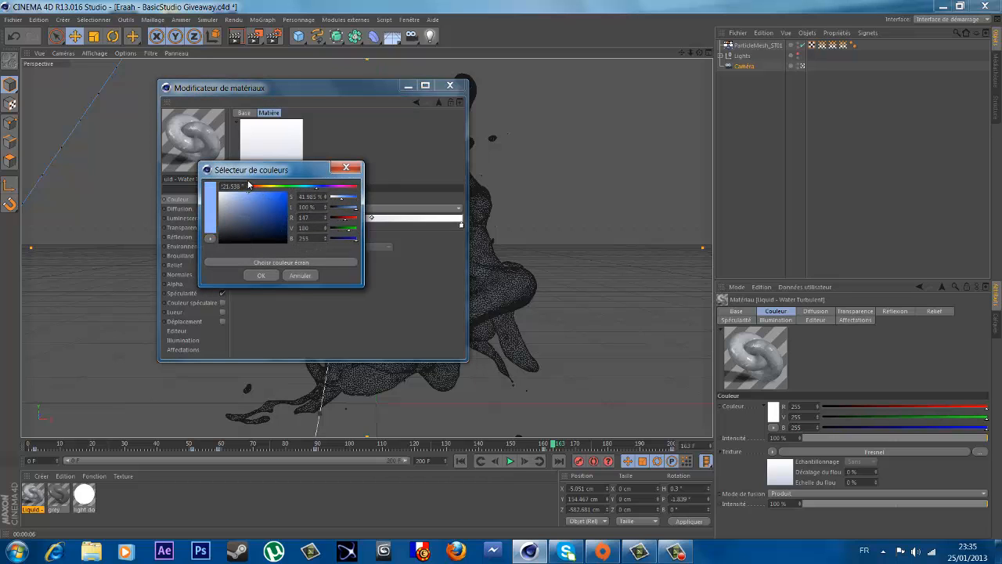
{"action": "left_click", "coordinate": [261, 275]}
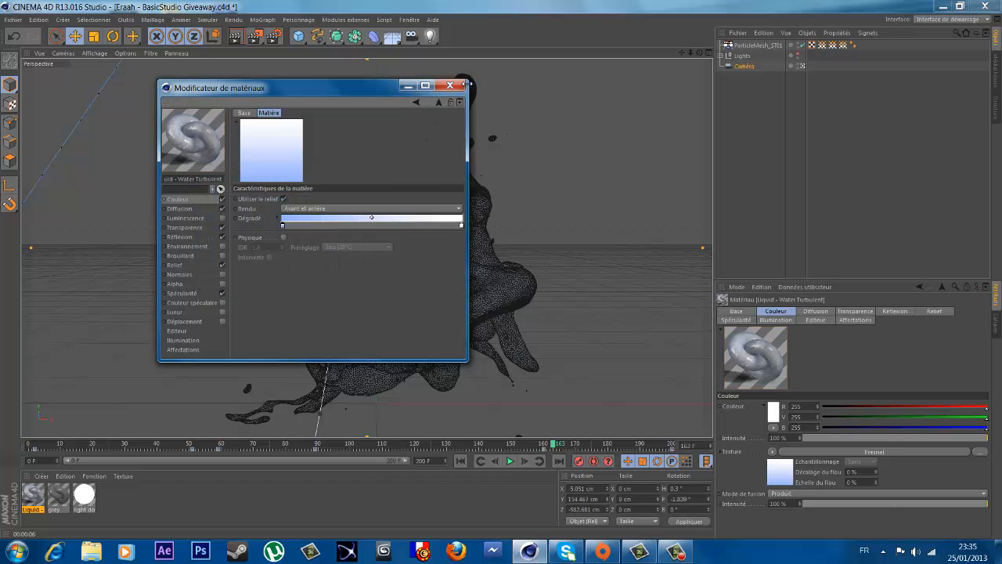
Step: Disable the Transparency and Specular channels of the Liquid - Water Turbulent material and close the material editor
{"action": "left_click", "coordinate": [188, 226]}
{"action": "left_click", "coordinate": [222, 227]}
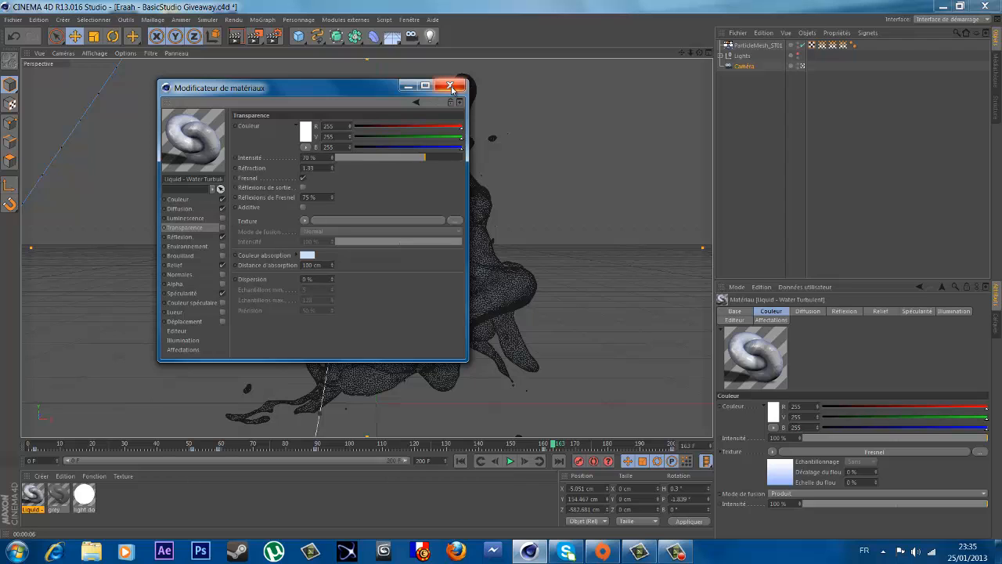
{"action": "left_click", "coordinate": [223, 293]}
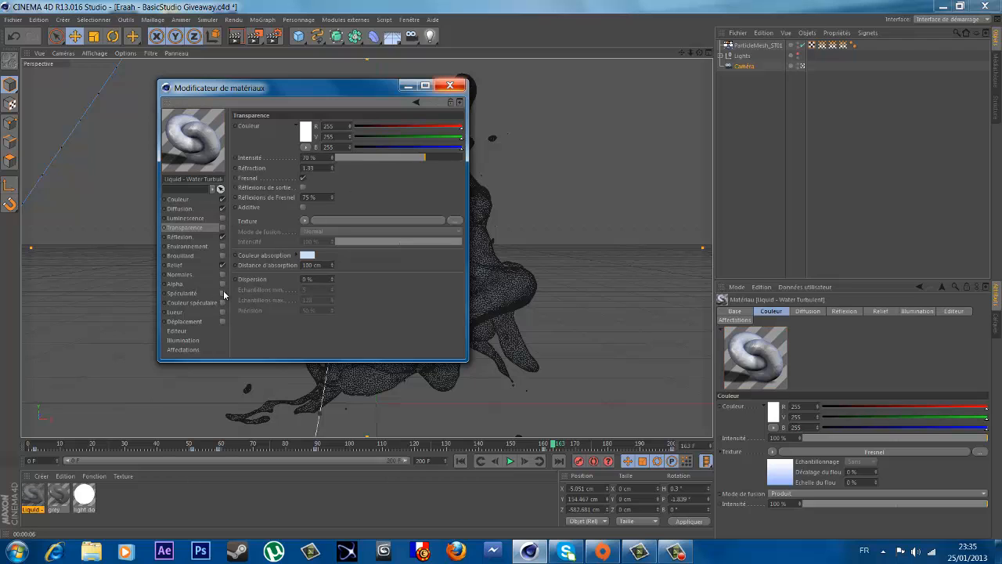
{"action": "left_click", "coordinate": [218, 293]}
{"action": "left_click", "coordinate": [224, 294]}
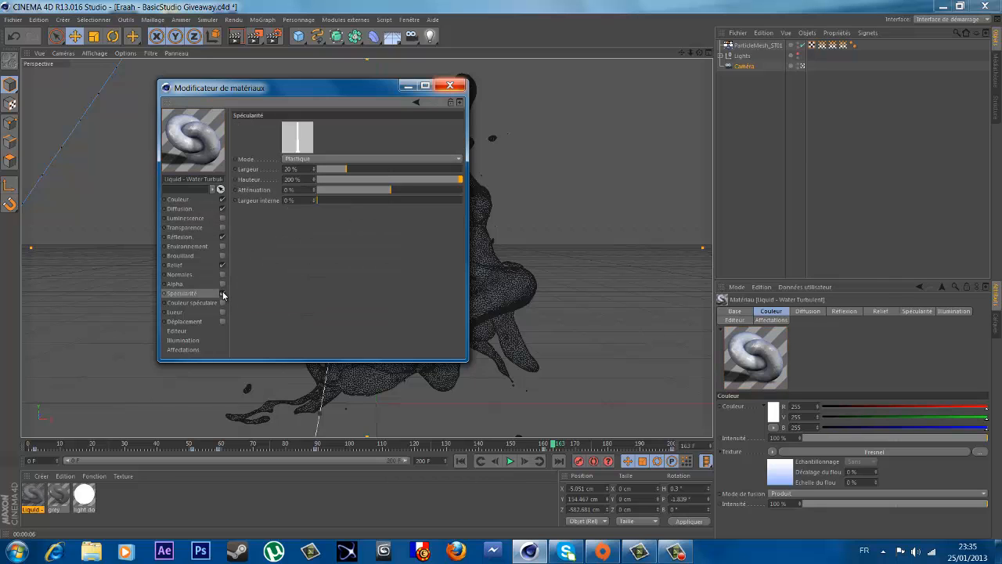
{"action": "left_click", "coordinate": [224, 294]}
{"action": "left_click", "coordinate": [222, 293]}
{"action": "left_click", "coordinate": [222, 294]}
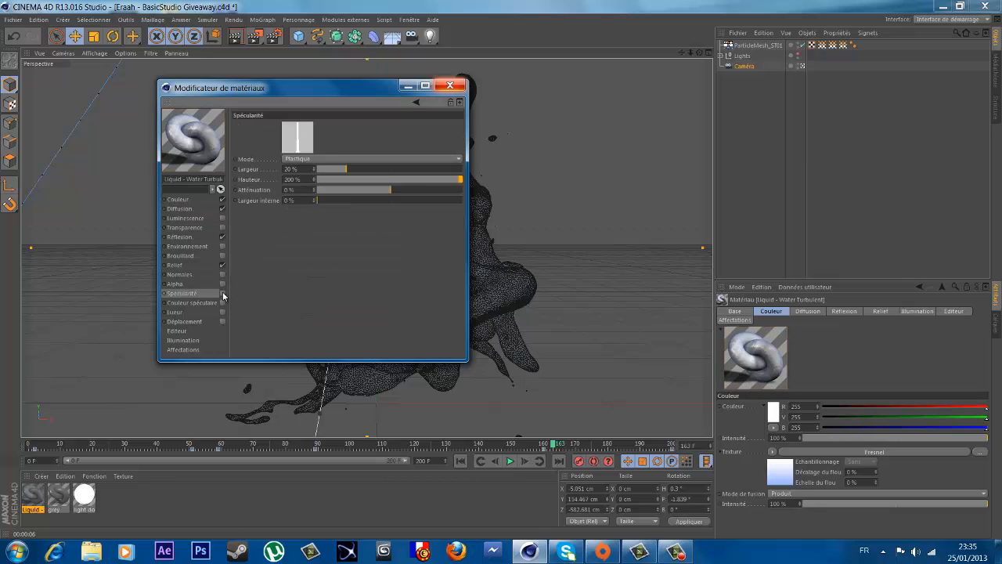
{"action": "left_click", "coordinate": [449, 85]}
Step: Apply the Liquid - Water Turbulent material to ParticleMesh_ST01 and check it with a viewport test render
{"action": "left_click", "coordinate": [235, 37]}
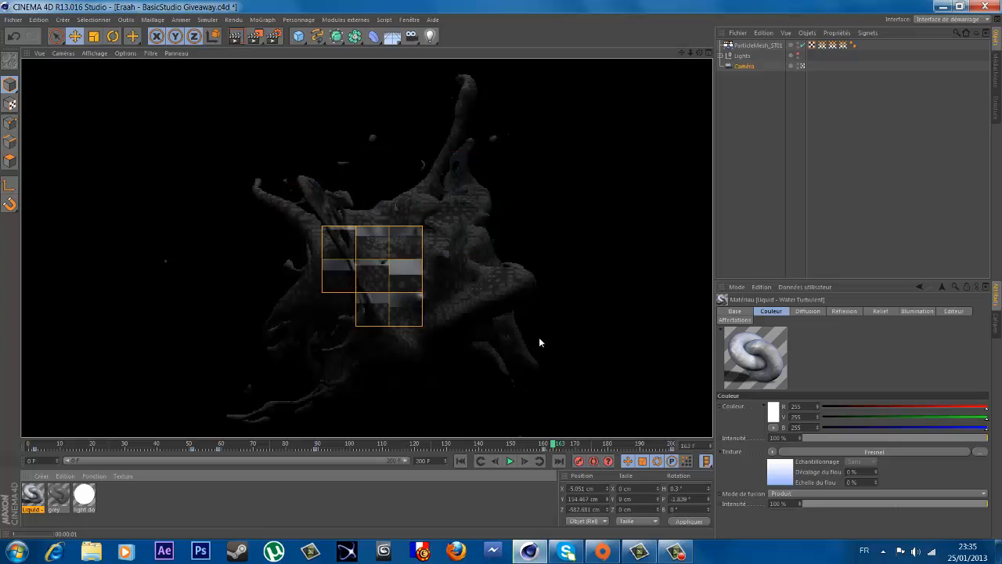
{"action": "left_click", "coordinate": [535, 295]}
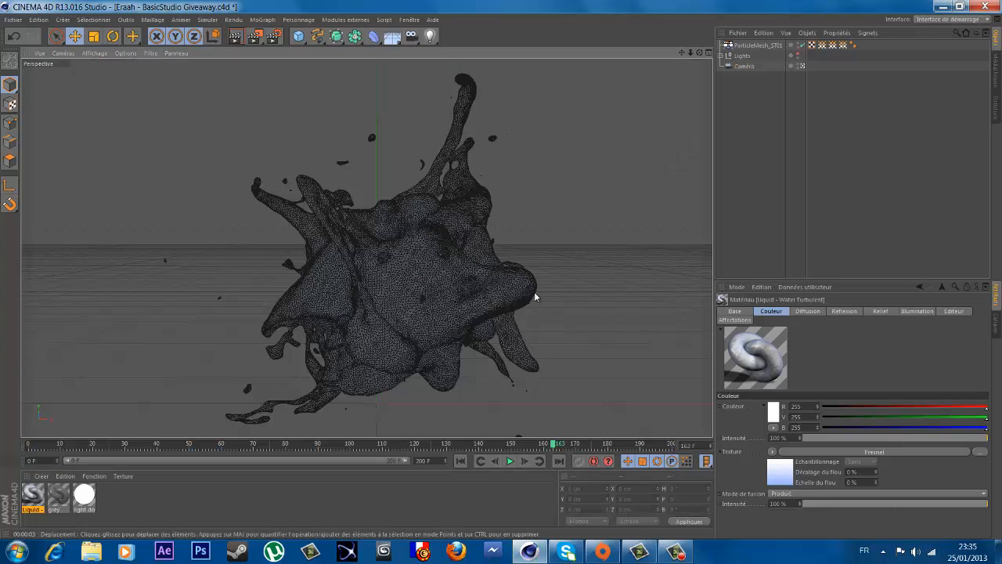
{"action": "left_click", "coordinate": [487, 489]}
{"action": "left_click_drag", "start_coordinate": [695, 189], "coordinate": [756, 46]}
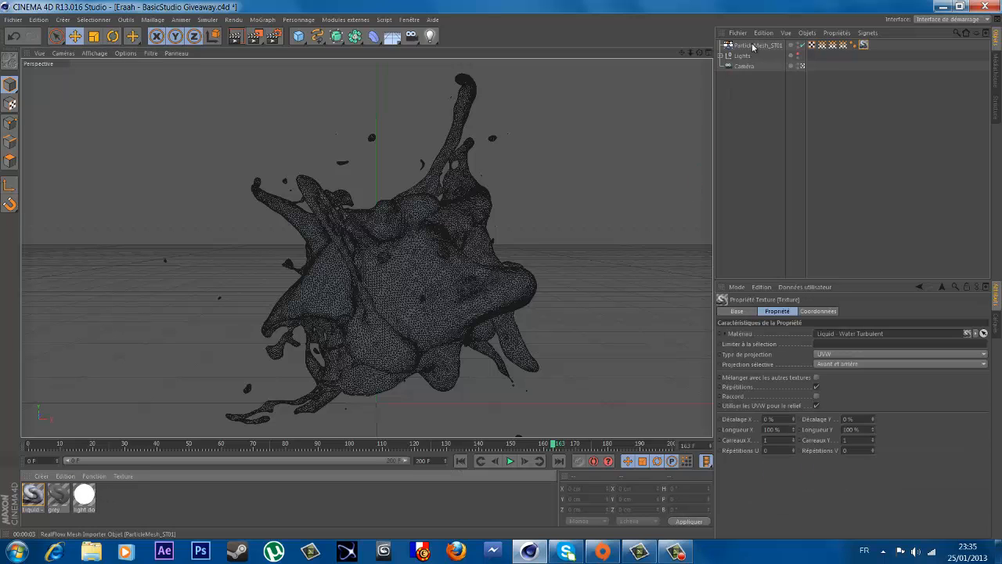
{"action": "left_click", "coordinate": [235, 36]}
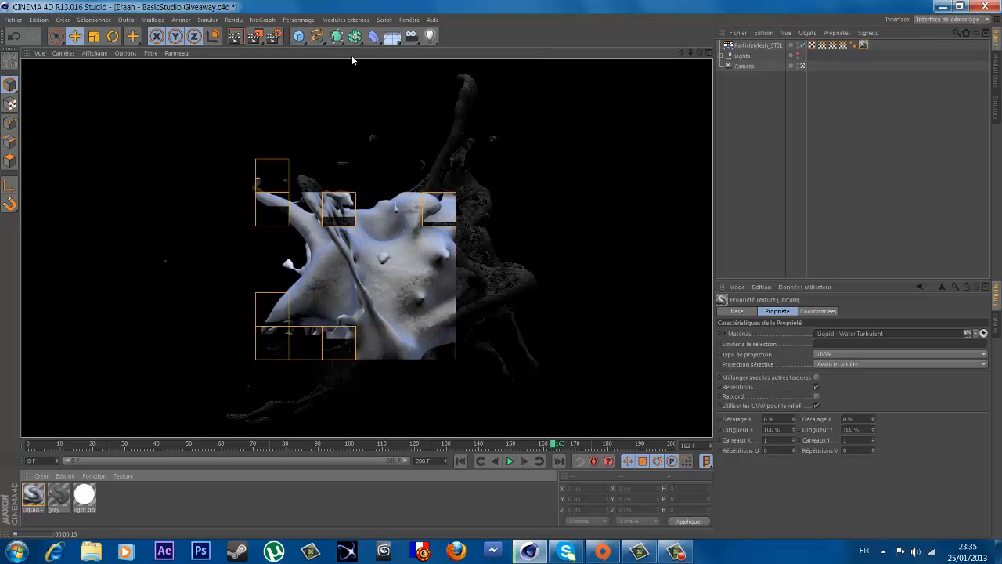
{"action": "left_click", "coordinate": [578, 236]}
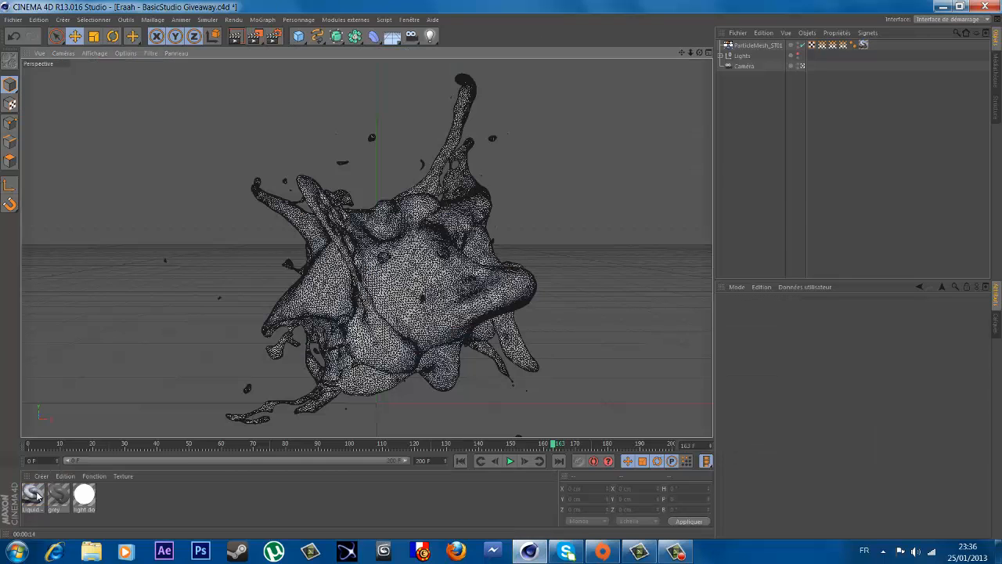
Step: Replace the light blue end of the water material's Fresnel colour gradient with light grey
{"action": "double_click", "coordinate": [36, 493]}
{"action": "left_click", "coordinate": [180, 182]}
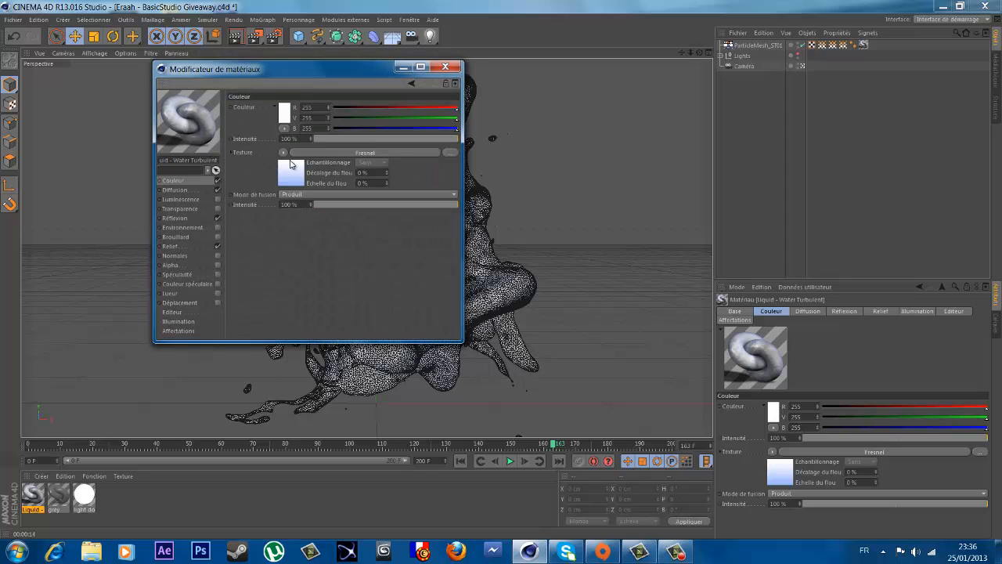
{"action": "left_click", "coordinate": [284, 167]}
{"action": "double_click", "coordinate": [277, 207]}
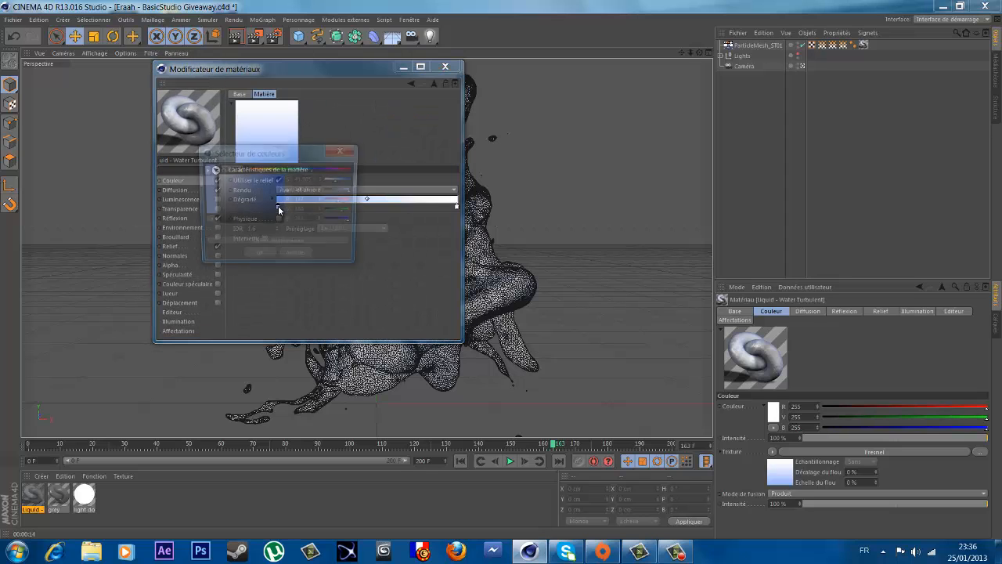
{"action": "left_click_drag", "start_coordinate": [224, 207], "coordinate": [209, 187]}
{"action": "left_click", "coordinate": [247, 257]}
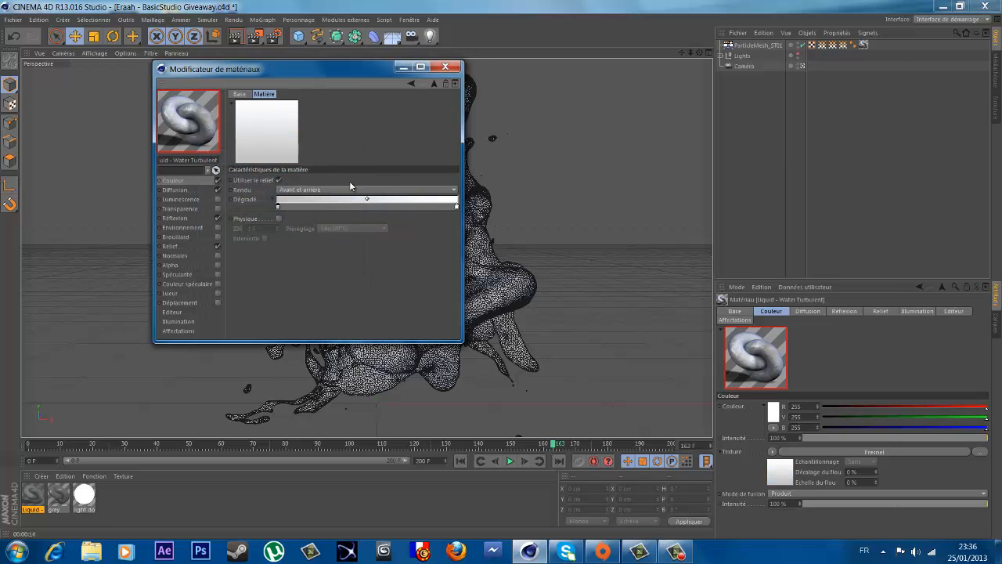
{"action": "left_click", "coordinate": [445, 67]}
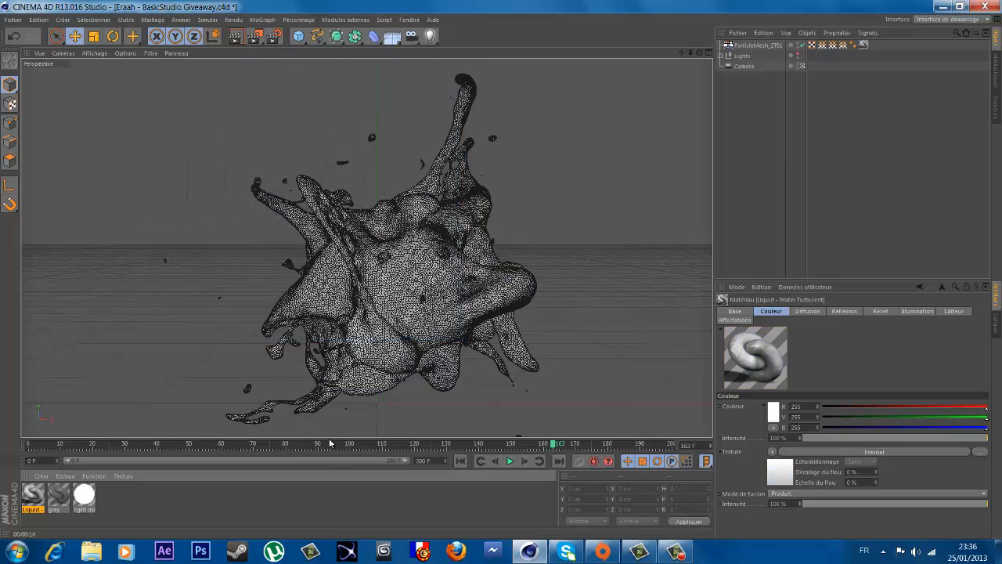
Step: Go to the start of the timeline and test-render the viewport to check the material on the unbroken logo
{"action": "left_click_drag", "start_coordinate": [329, 443], "coordinate": [37, 444]}
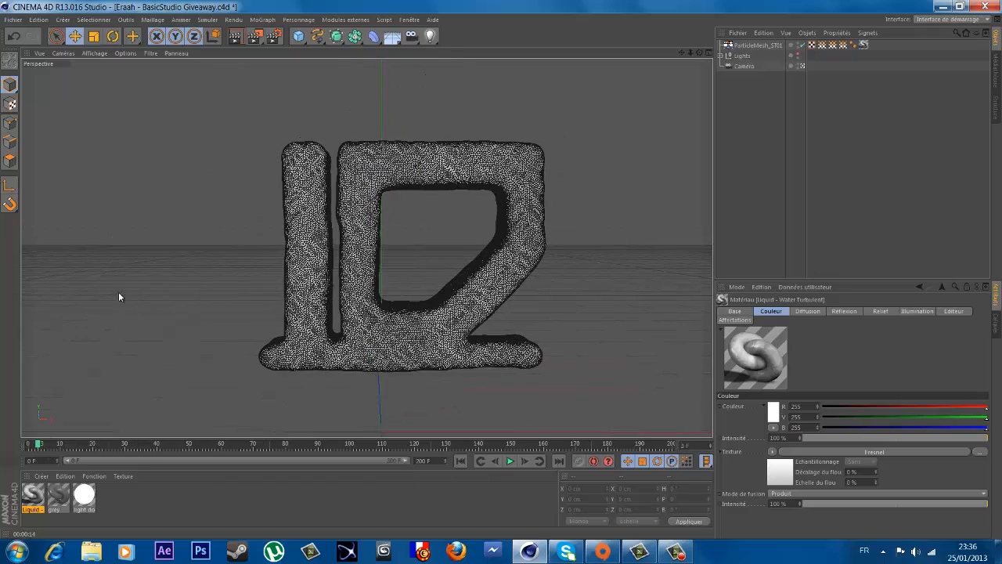
{"action": "left_click", "coordinate": [233, 37]}
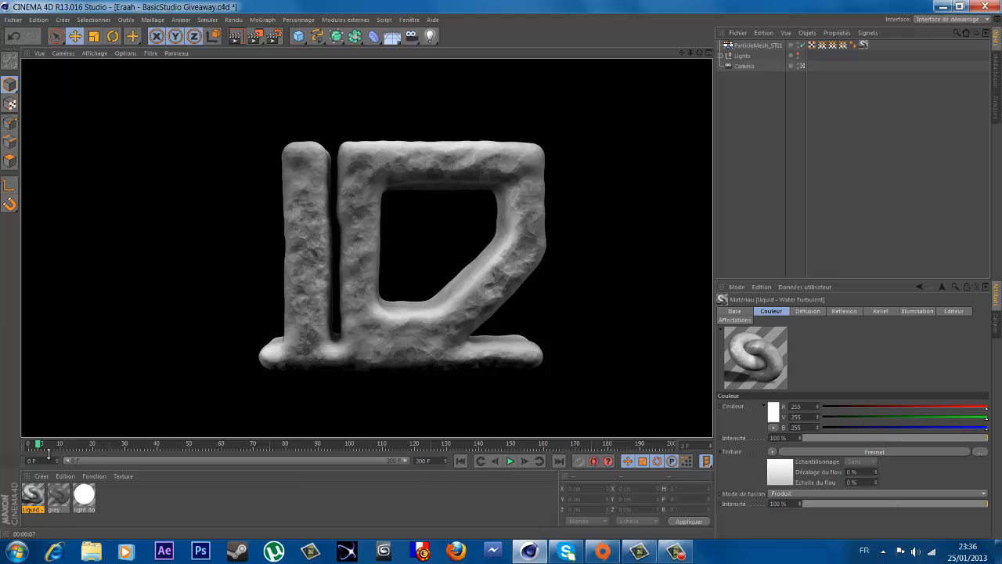
{"action": "left_click", "coordinate": [198, 387]}
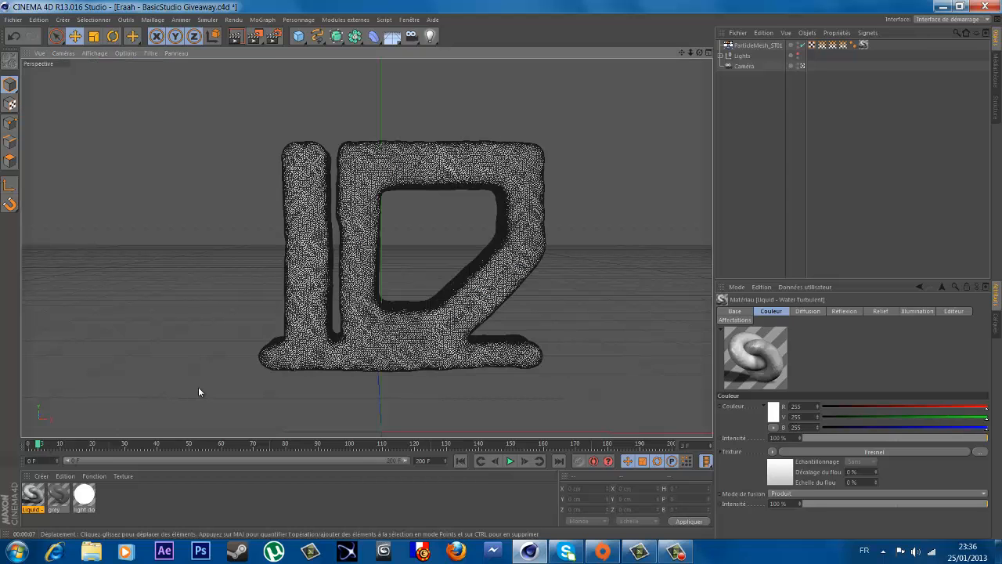
Step: Set the render output to the HDV/HDTV 720 29.97 preset and the frame range to all frames
{"action": "left_click", "coordinate": [43, 444]}
{"action": "left_click", "coordinate": [273, 37]}
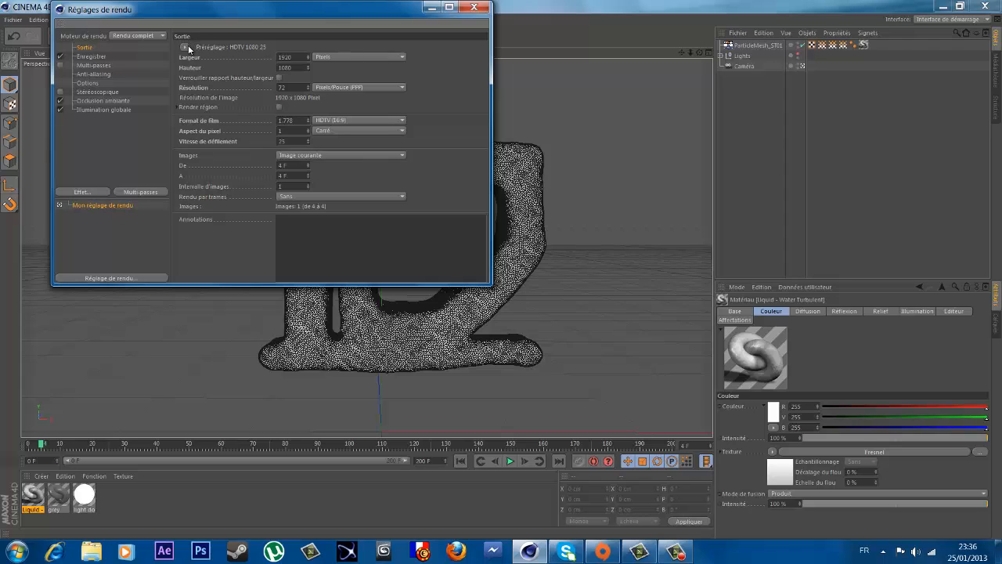
{"action": "left_click", "coordinate": [185, 47]}
{"action": "mouse_move", "coordinate": [223, 82]}
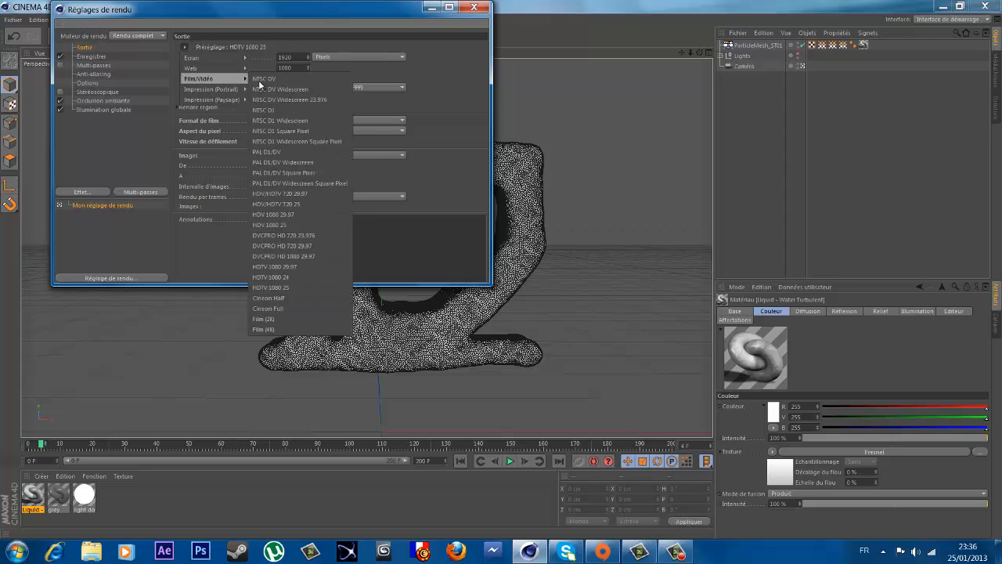
{"action": "left_click", "coordinate": [307, 193]}
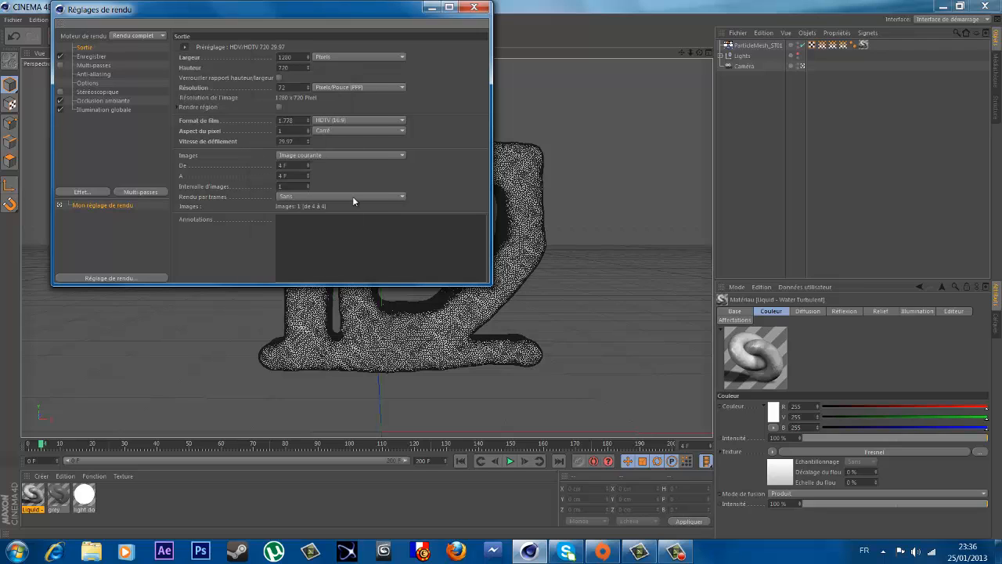
{"action": "left_click", "coordinate": [303, 156]}
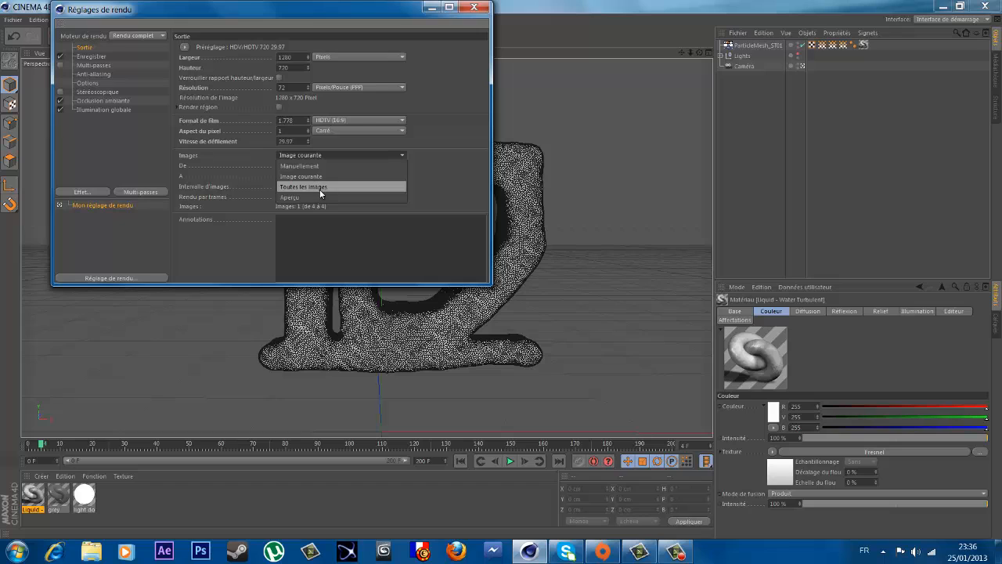
{"action": "left_click", "coordinate": [319, 188]}
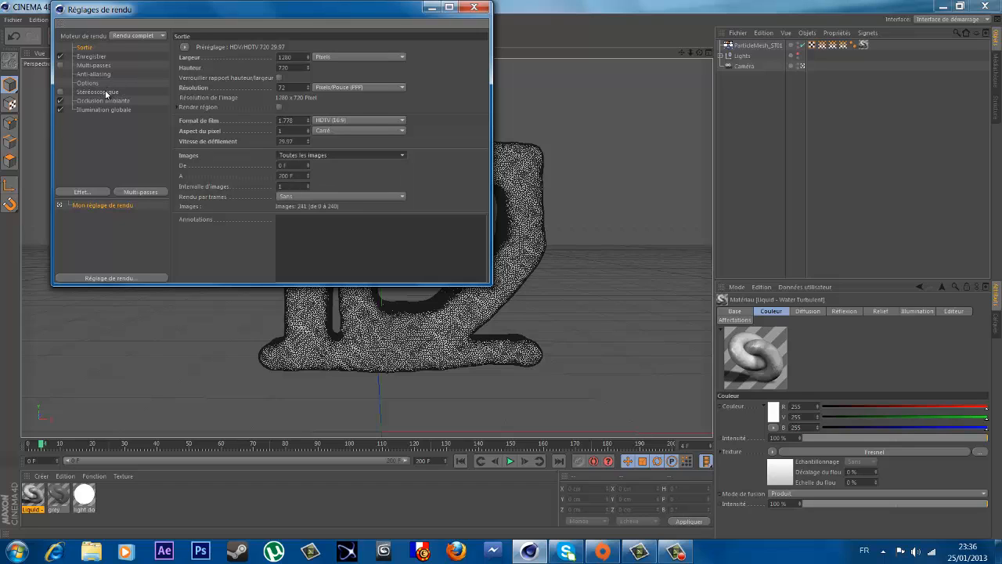
Step: Review the render settings' save options and create a new desktop folder for the rendered images, keeping its default name
{"action": "left_click", "coordinate": [102, 109]}
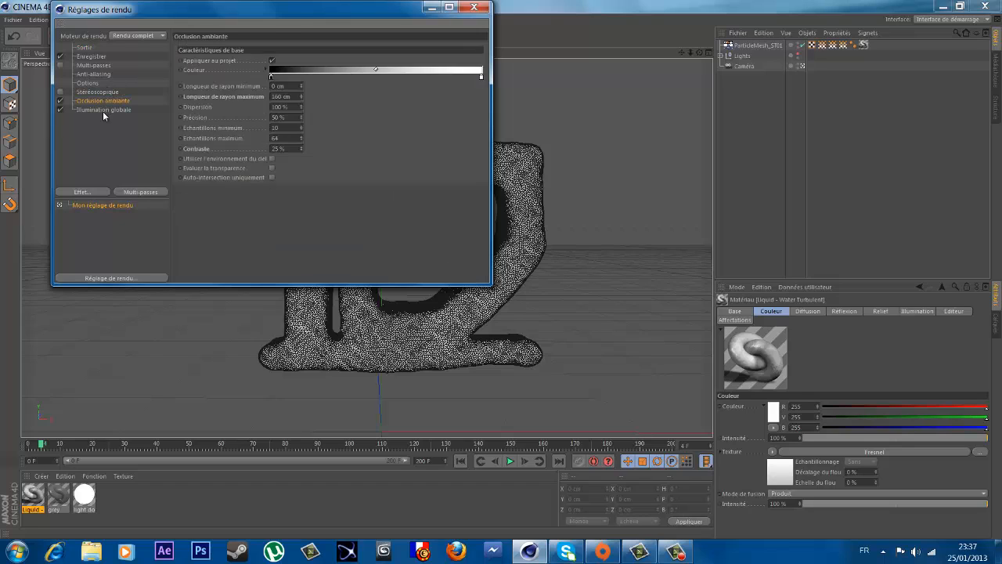
{"action": "left_click", "coordinate": [92, 57]}
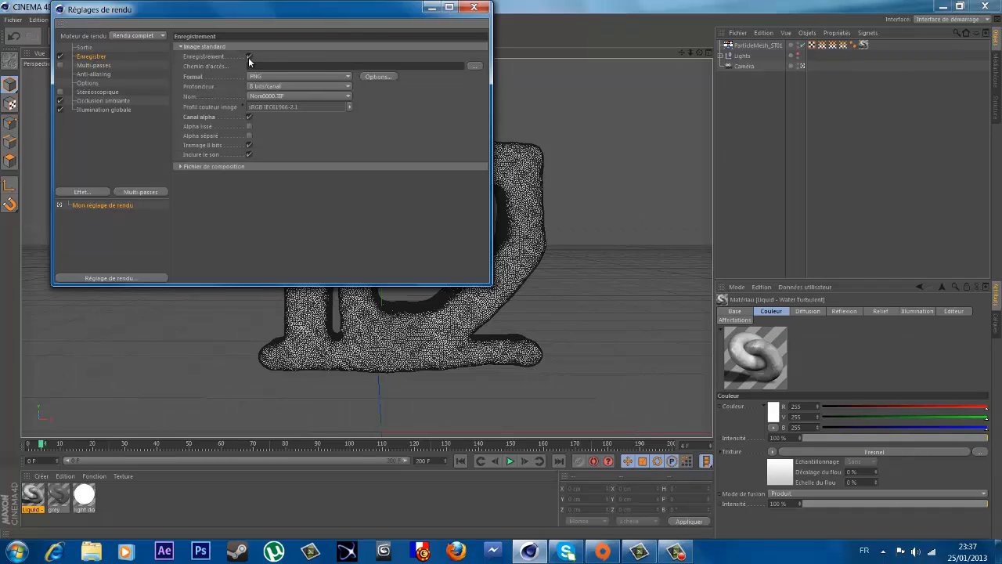
{"action": "left_click", "coordinate": [473, 66]}
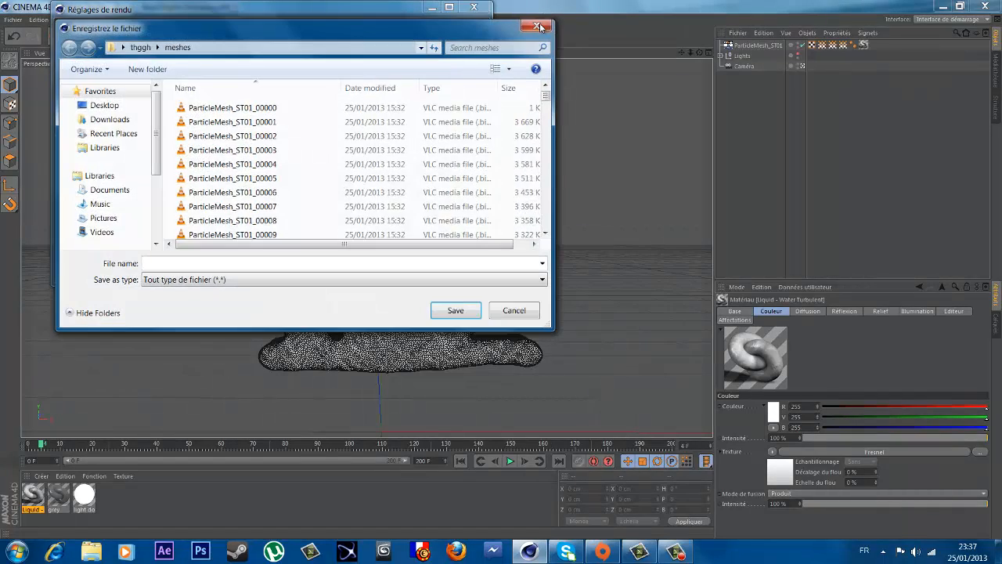
{"action": "left_click", "coordinate": [537, 28]}
{"action": "left_click_drag", "start_coordinate": [792, 4], "coordinate": [642, 218]}
{"action": "right_click", "coordinate": [669, 107]}
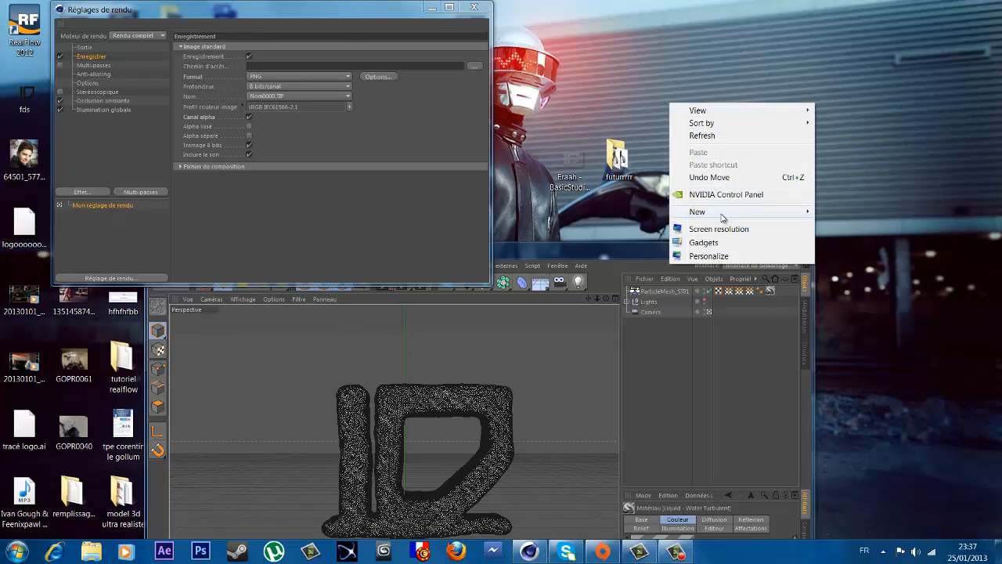
{"action": "mouse_move", "coordinate": [723, 213]}
{"action": "left_click", "coordinate": [814, 211]}
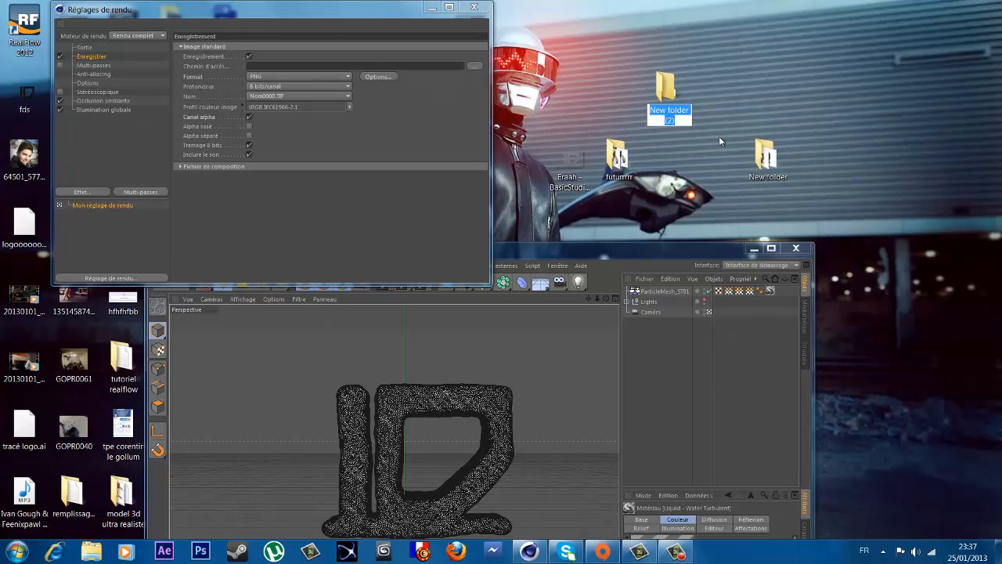
{"action": "key", "text": "Return"}
Step: Set the render save path to a file named rtdrfgt in the desktop's New folder (2)
{"action": "left_click", "coordinate": [474, 67]}
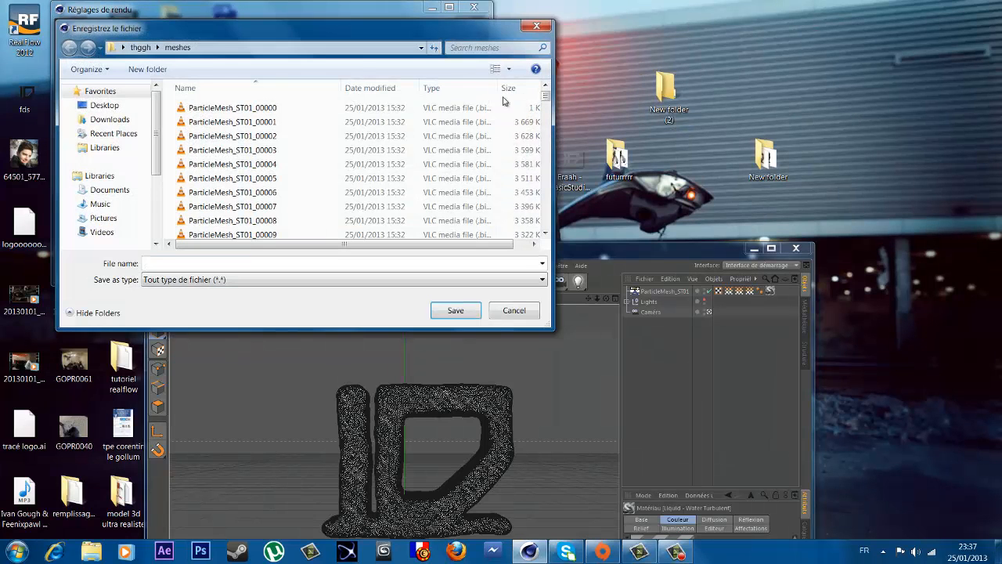
{"action": "left_click", "coordinate": [546, 107]}
{"action": "left_click", "coordinate": [104, 105]}
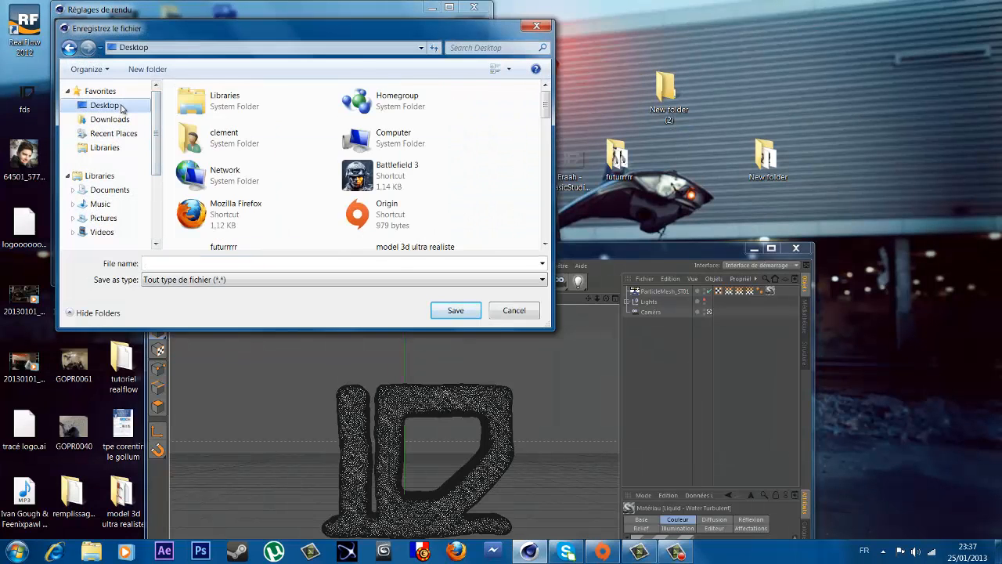
{"action": "scroll", "coordinate": [545, 121], "scroll_direction": "down", "scroll_amount": 10}
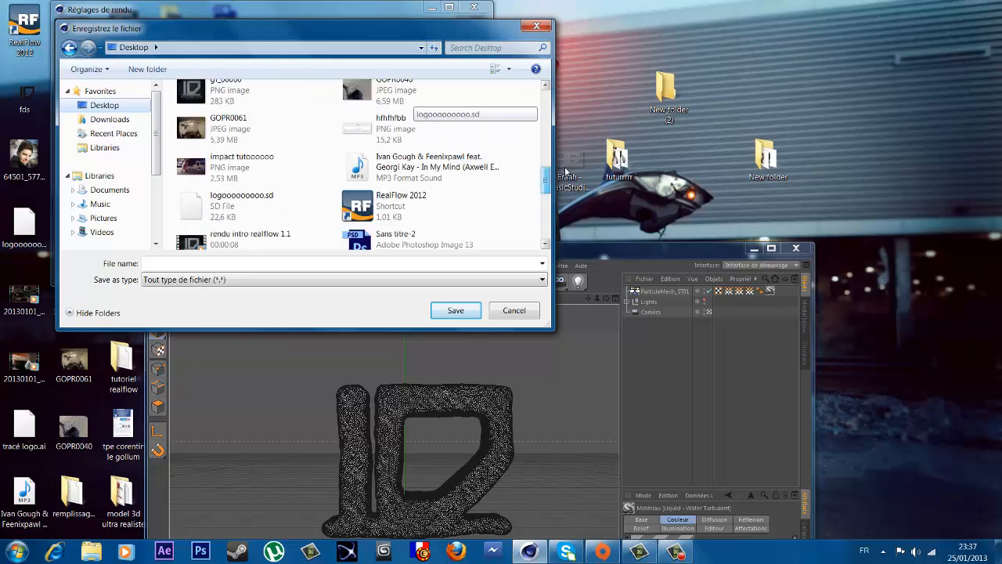
{"action": "left_click", "coordinate": [280, 200]}
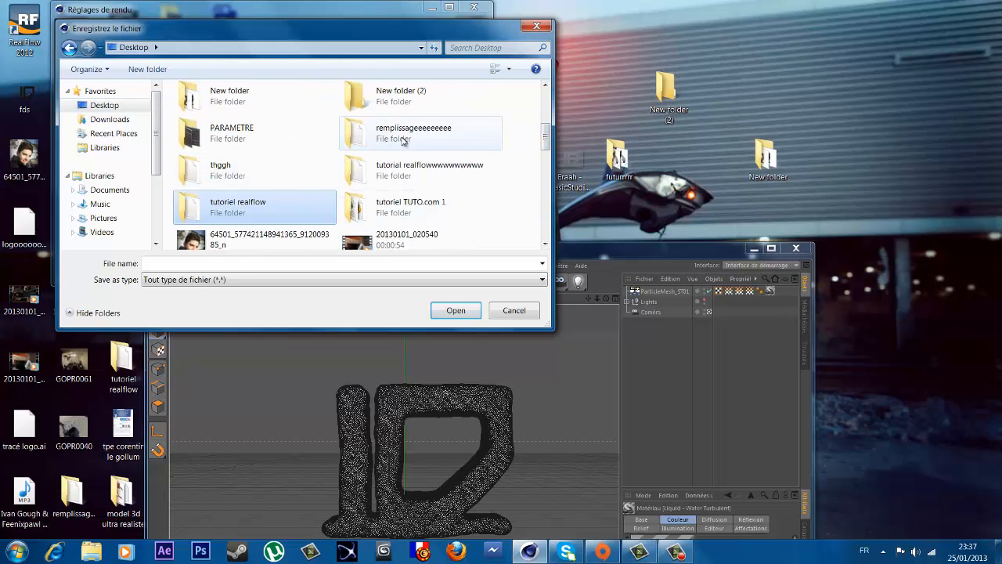
{"action": "left_click", "coordinate": [403, 108]}
{"action": "double_click", "coordinate": [403, 109]}
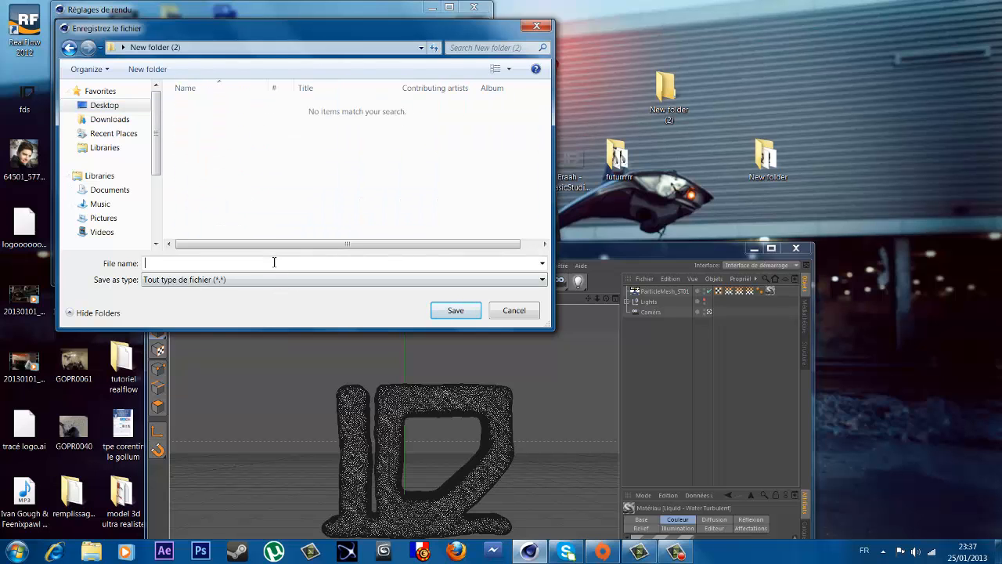
{"action": "type", "text": "rtdrfgt"}
{"action": "left_click", "coordinate": [468, 316]}
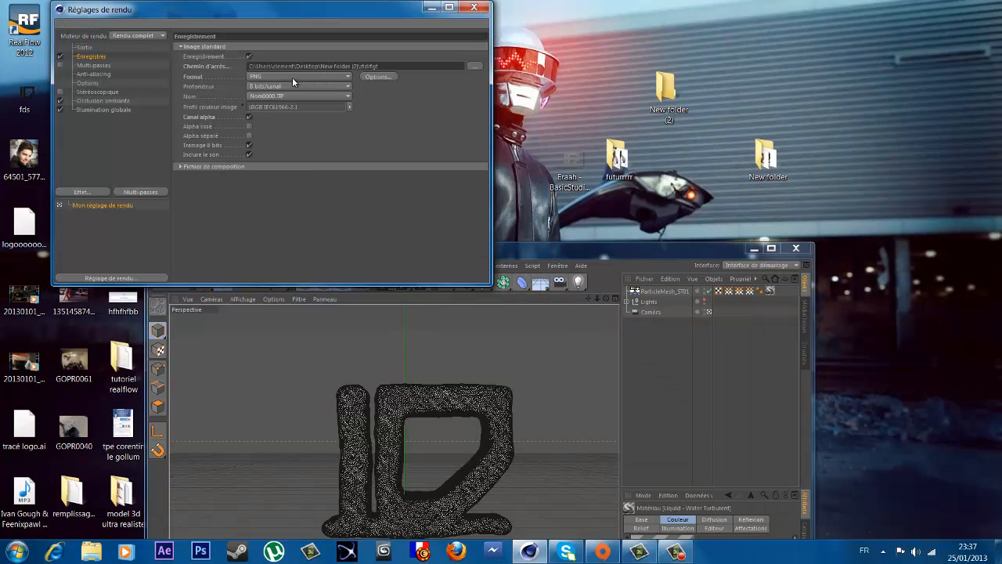
Step: Keep PNG as the saved image format, close the render settings and maximise the Cinema 4D window again
{"action": "left_click", "coordinate": [267, 78]}
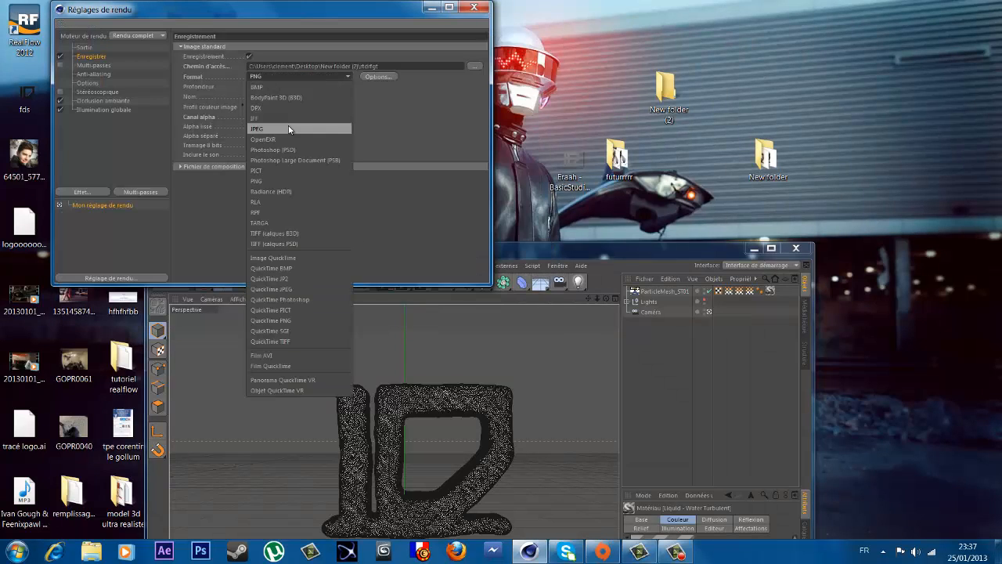
{"action": "left_click", "coordinate": [283, 181]}
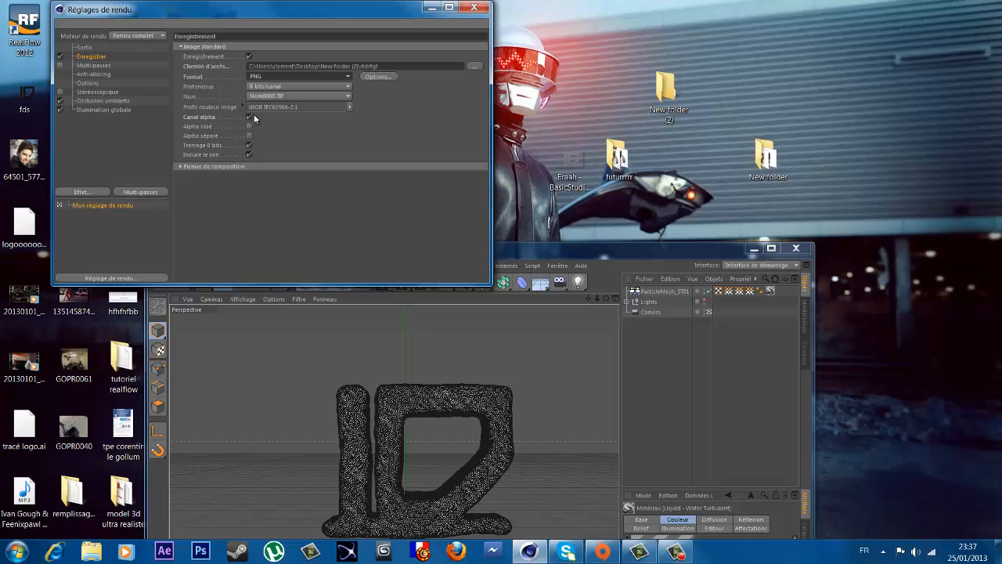
{"action": "left_click", "coordinate": [473, 8]}
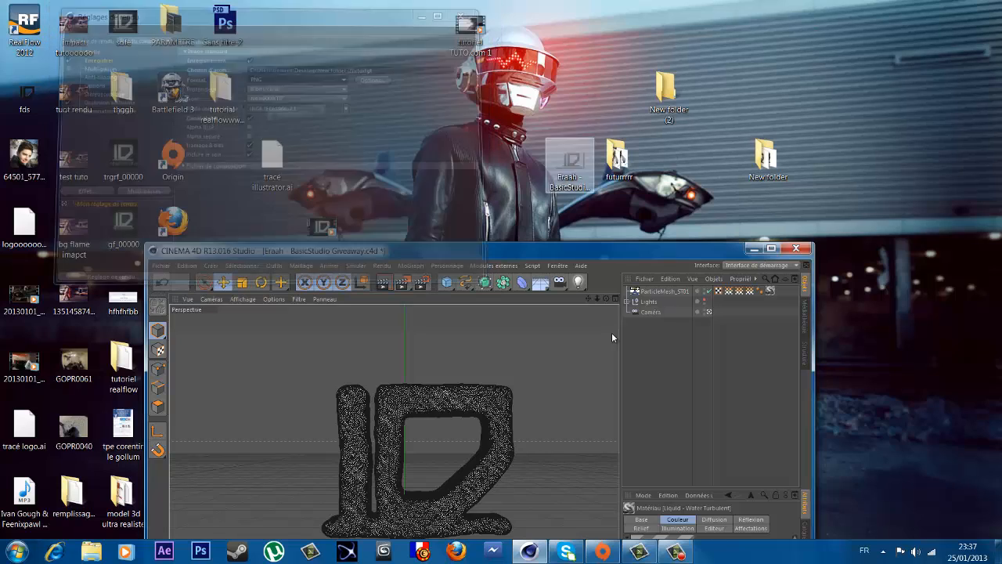
{"action": "left_click_drag", "start_coordinate": [506, 245], "coordinate": [502, 5]}
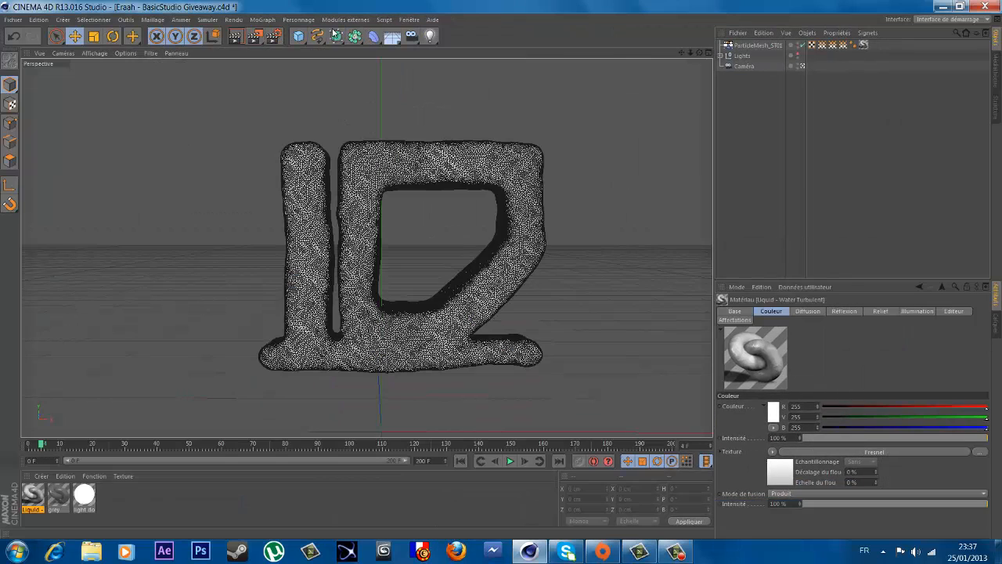
Step: Render the animation to the picture viewer, inspect the first frames zoomed out, and stop the render
{"action": "left_click", "coordinate": [254, 39]}
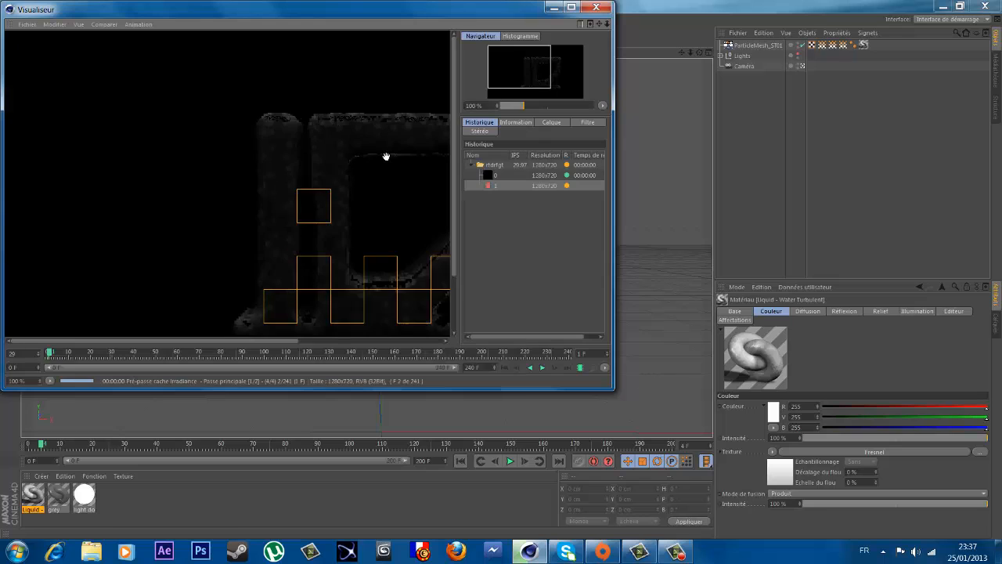
{"action": "scroll", "coordinate": [307, 190], "scroll_direction": "up", "scroll_amount": 3}
{"action": "scroll", "coordinate": [307, 191], "scroll_direction": "down", "scroll_amount": 2}
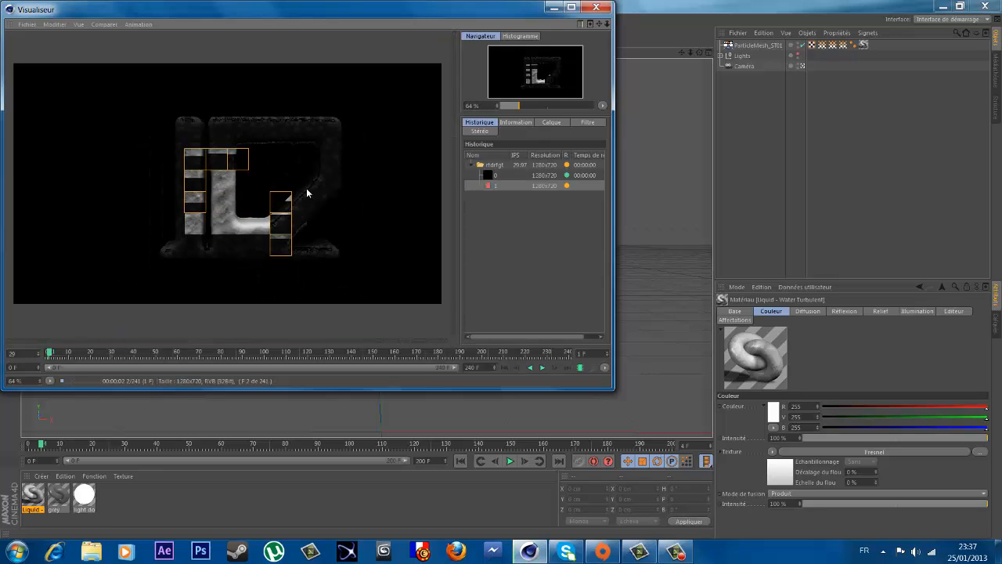
{"action": "scroll", "coordinate": [307, 192], "scroll_direction": "down", "scroll_amount": 1}
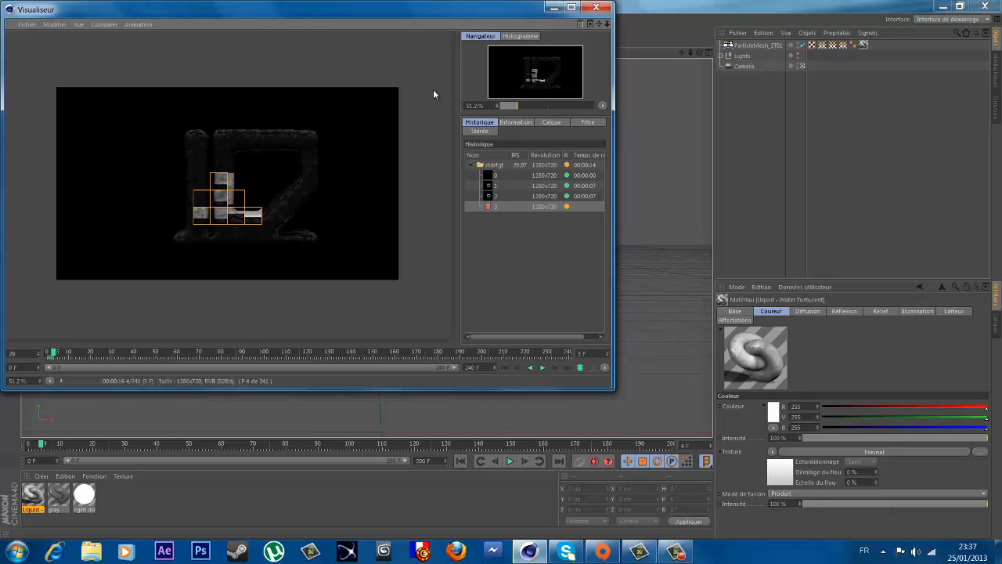
{"action": "left_click", "coordinate": [595, 8]}
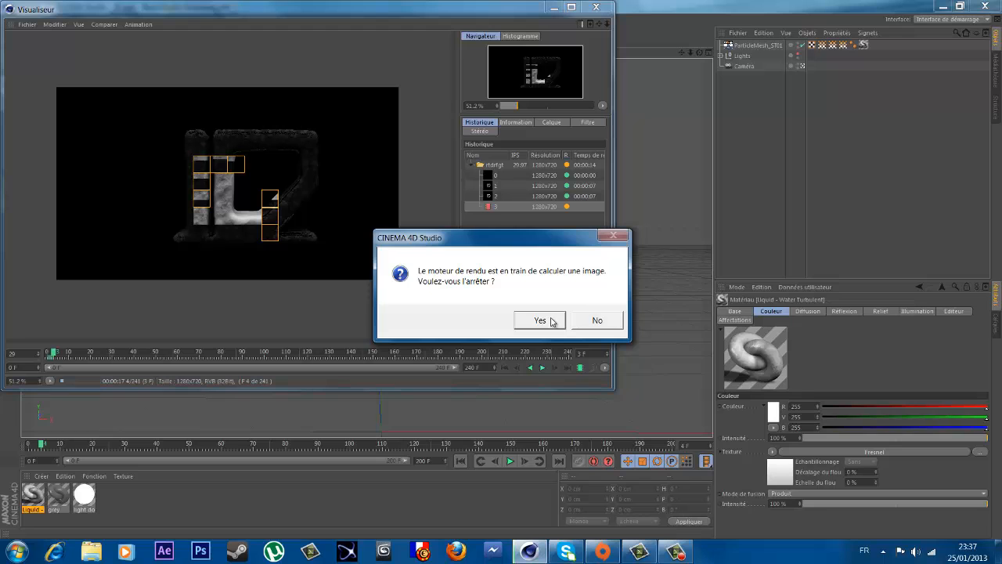
{"action": "left_click", "coordinate": [539, 320]}
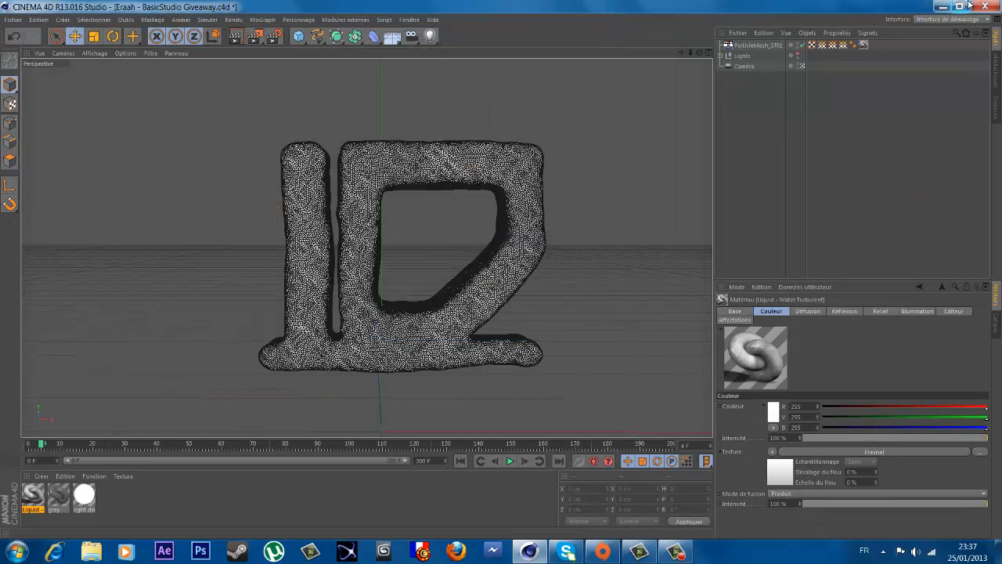
Step: Quit Cinema 4D without saving the changes to the BasicStudio project
{"action": "key", "text": "alt+F4"}
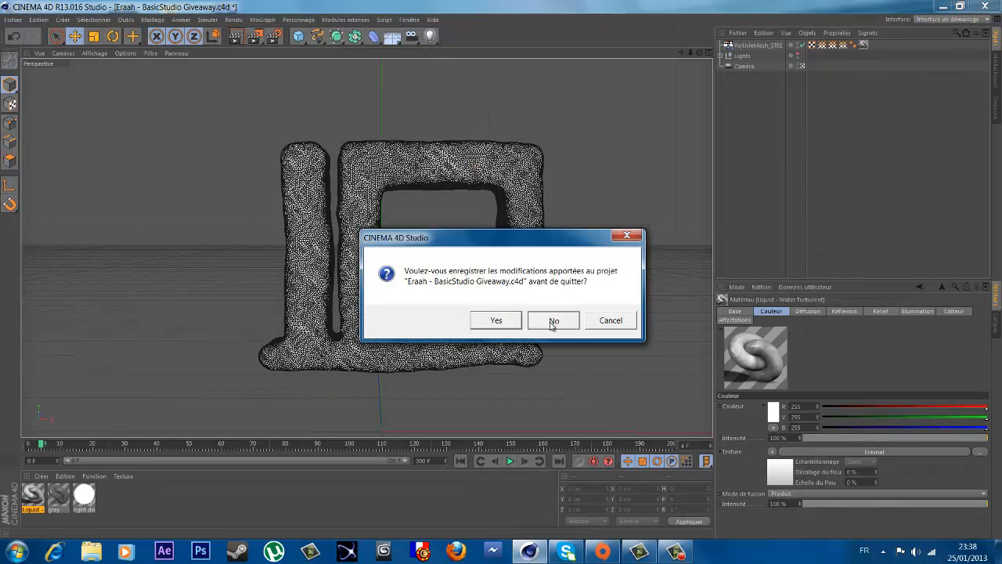
{"action": "left_click", "coordinate": [552, 320]}
{"action": "left_click", "coordinate": [557, 320]}
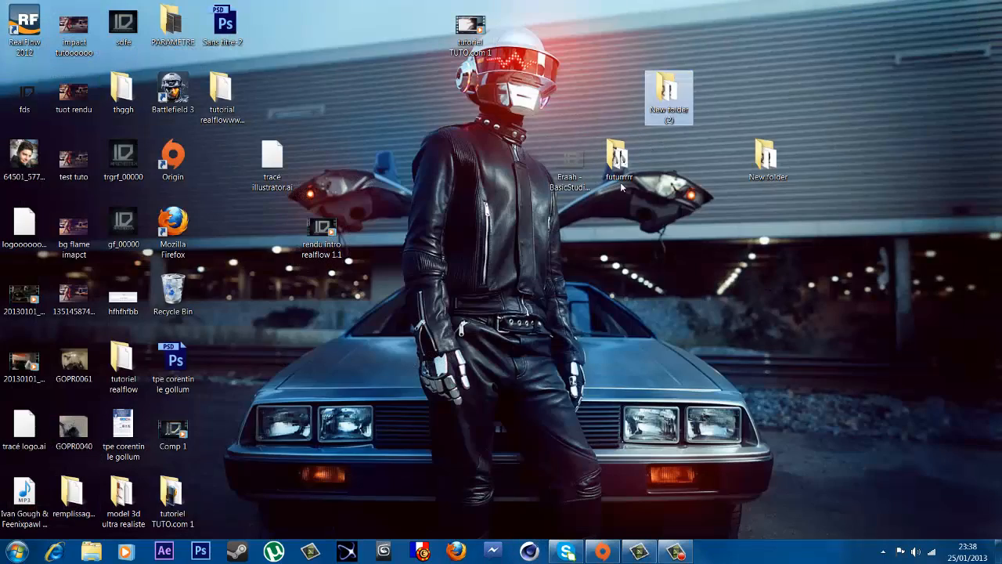
Step: Look through the already rendered fef image sequence in the desktop's futurrrr folder, then close the viewer and folder
{"action": "double_click", "coordinate": [618, 160]}
{"action": "double_click", "coordinate": [368, 252]}
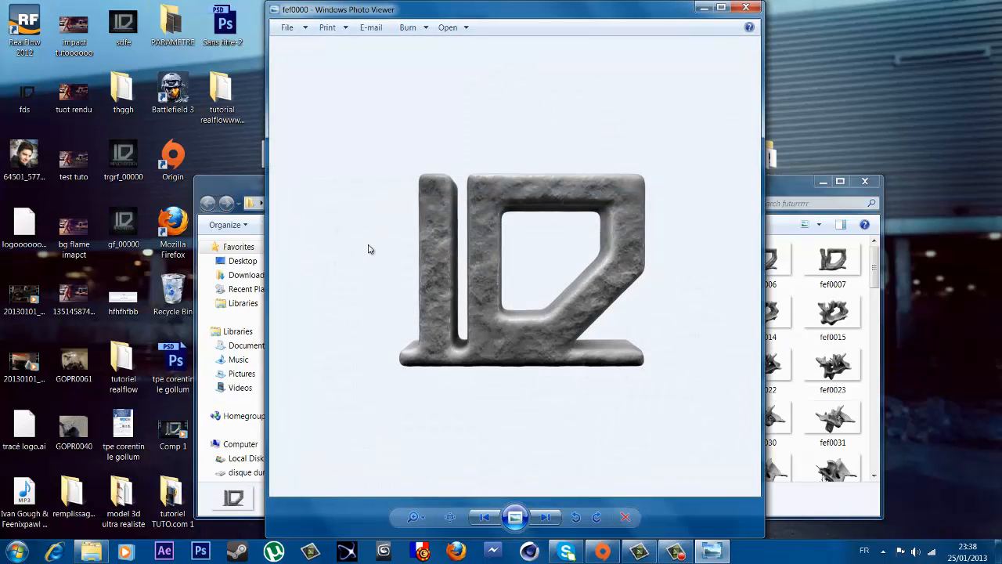
{"action": "left_click", "coordinate": [744, 9]}
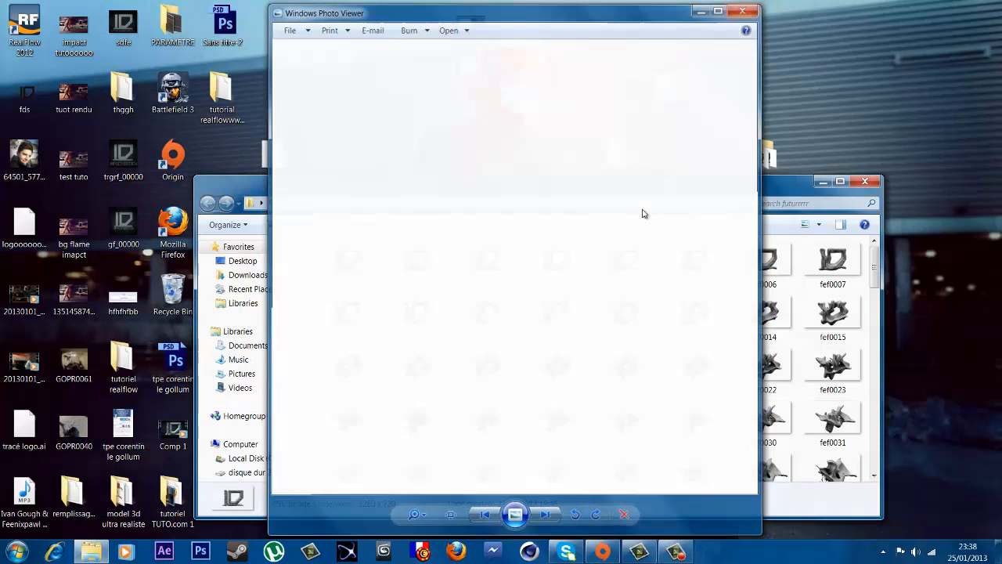
{"action": "double_click", "coordinate": [364, 264]}
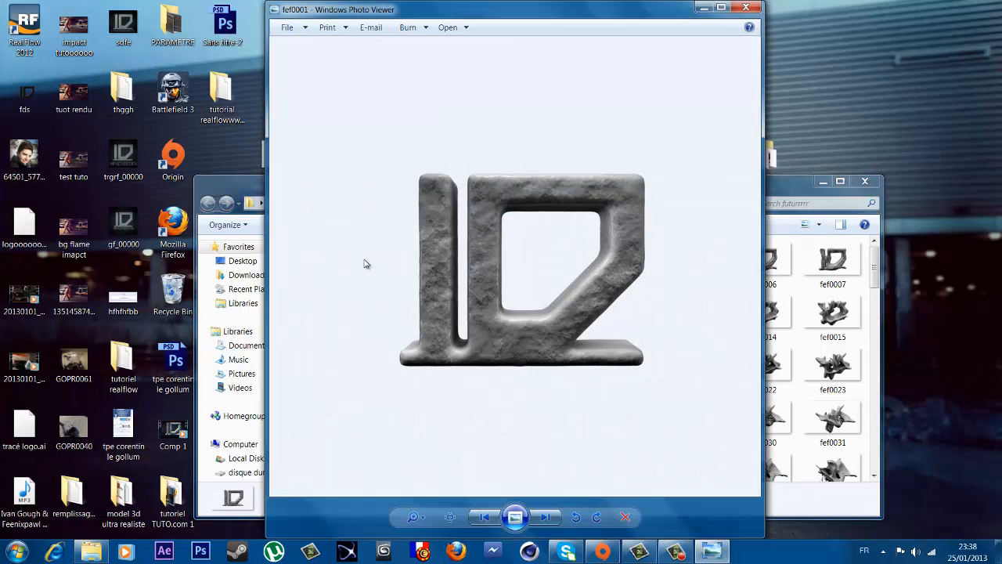
{"action": "key", "text": "Right"}
{"action": "key", "text": "Right"}
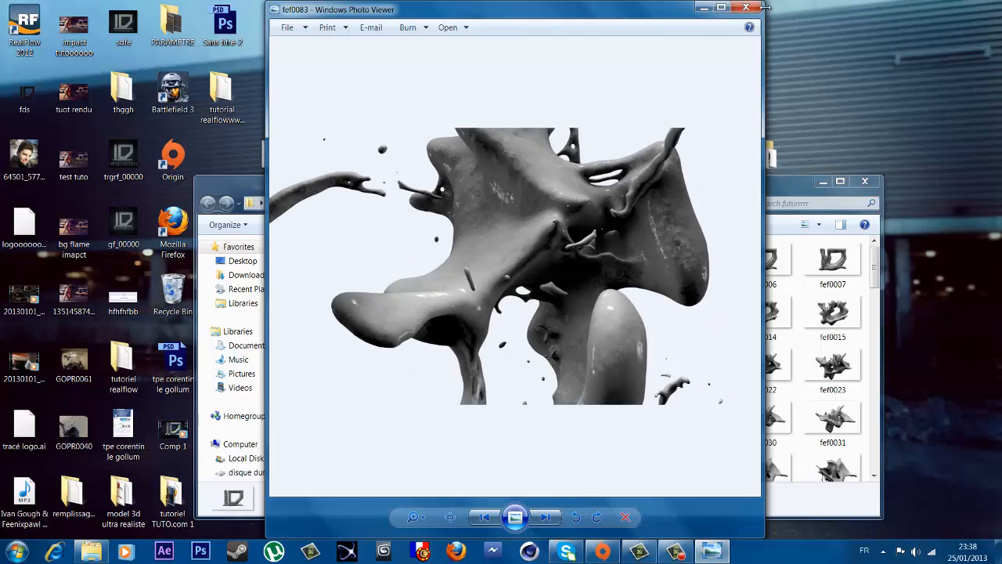
{"action": "left_click", "coordinate": [747, 8]}
{"action": "left_click", "coordinate": [864, 182]}
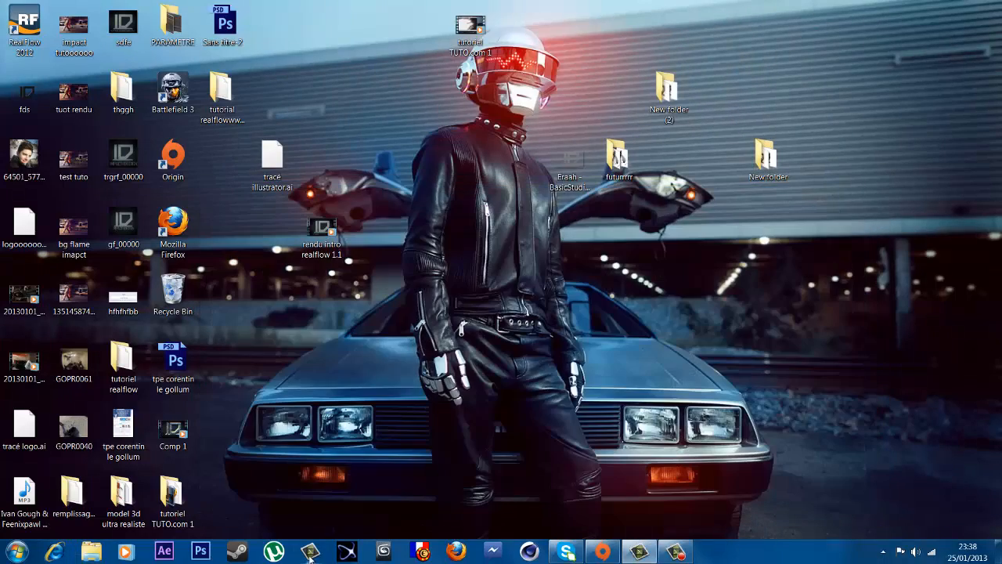
Step: Switch to After Effects and import the futurrrr folder from the desktop into the project as a PNG sequence
{"action": "left_click", "coordinate": [172, 553]}
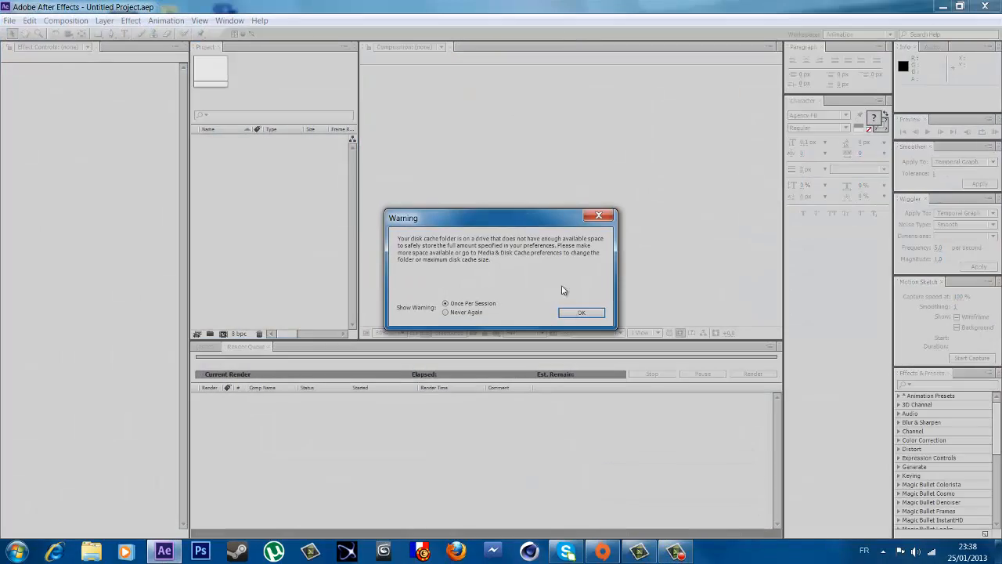
{"action": "left_click", "coordinate": [580, 311]}
{"action": "left_click_drag", "start_coordinate": [540, 6], "coordinate": [540, 225]}
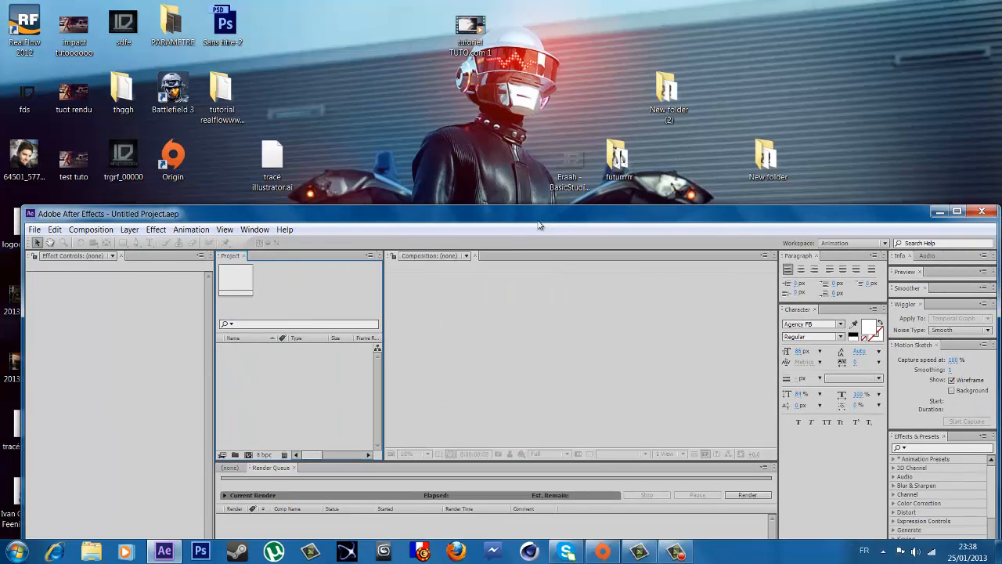
{"action": "left_click", "coordinate": [619, 155]}
{"action": "left_click_drag", "start_coordinate": [619, 154], "coordinate": [301, 364]}
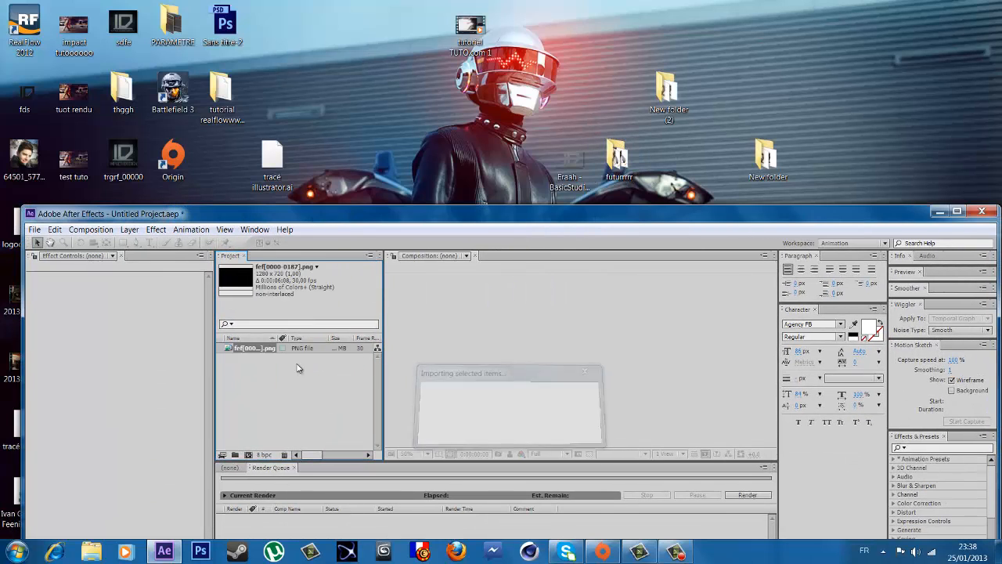
Step: Create a 15-second composition with the HDV/HDTV 720 29,97 preset and add the fef PNG sequence to it as a layer
{"action": "double_click", "coordinate": [373, 219]}
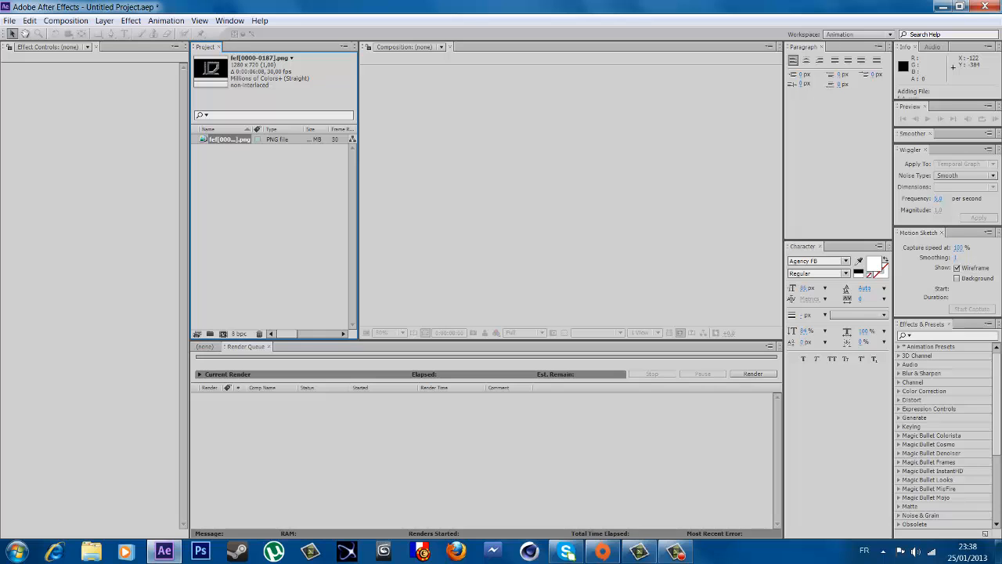
{"action": "left_click", "coordinate": [66, 20]}
{"action": "left_click", "coordinate": [76, 34]}
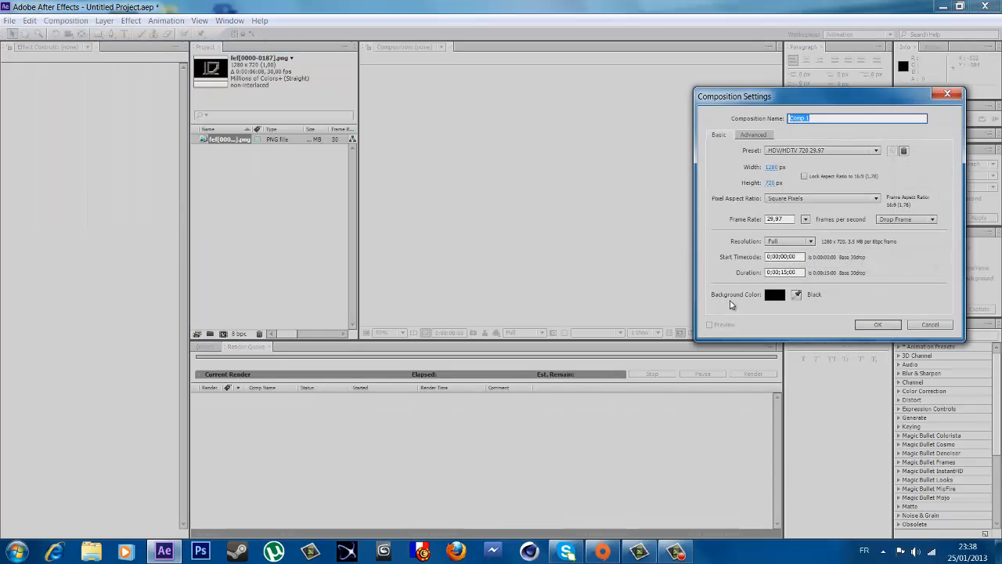
{"action": "left_click", "coordinate": [867, 325]}
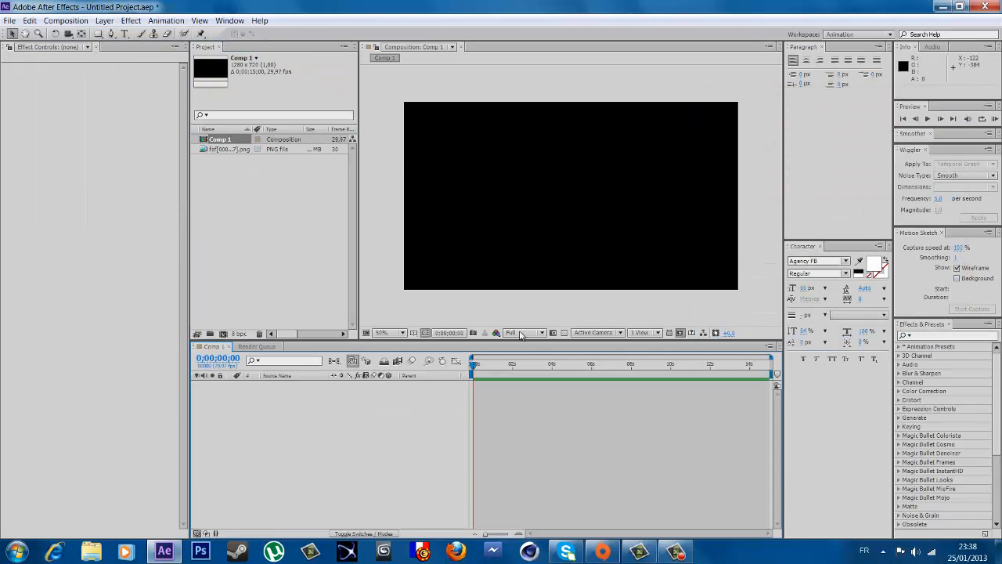
{"action": "left_click_drag", "start_coordinate": [227, 149], "coordinate": [270, 382]}
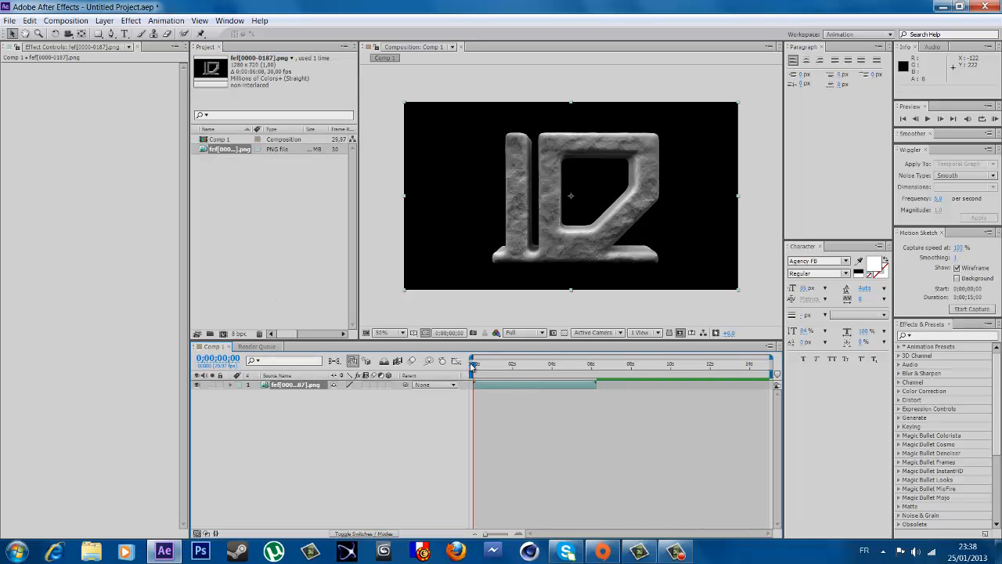
{"action": "key", "text": "space"}
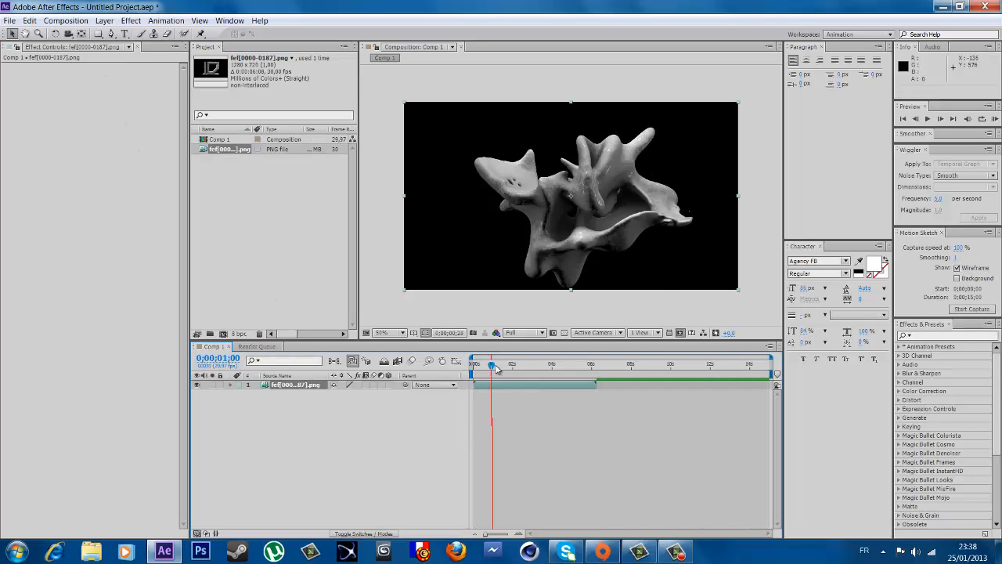
Step: Enable time remapping on the fef sequence layer and swap its start and end keyframes so the animation plays in reverse
{"action": "left_click", "coordinate": [298, 386]}
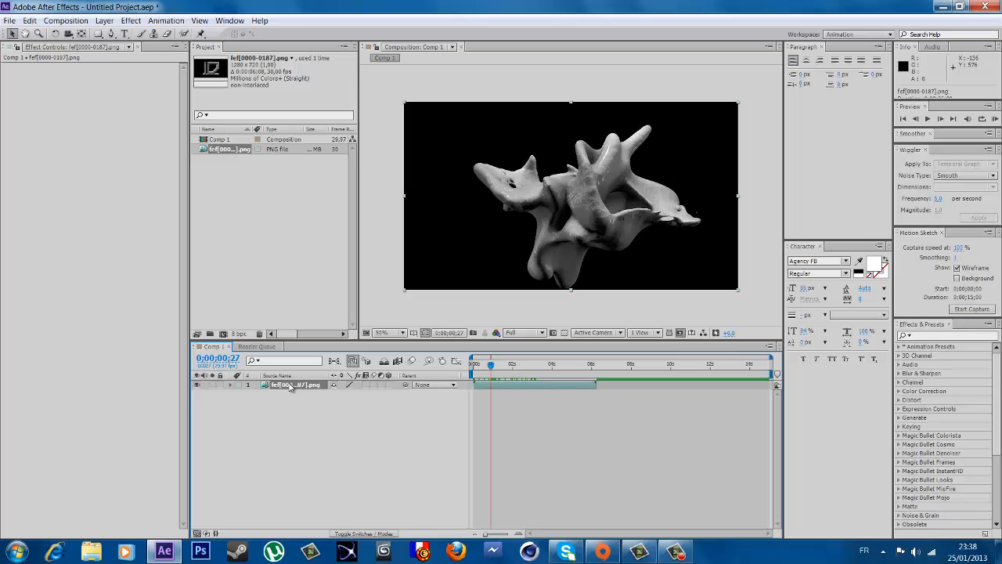
{"action": "left_click", "coordinate": [104, 20]}
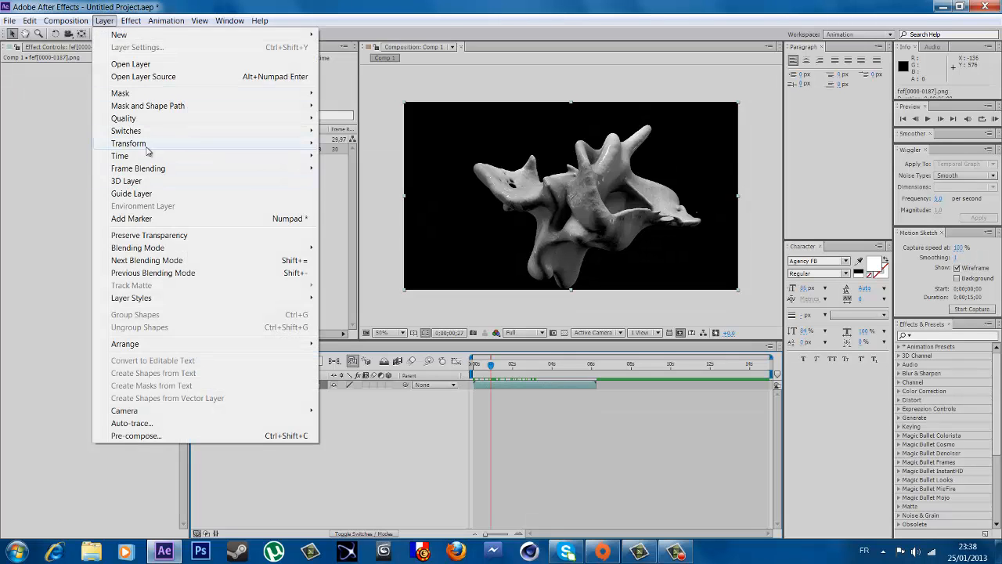
{"action": "mouse_move", "coordinate": [181, 162]}
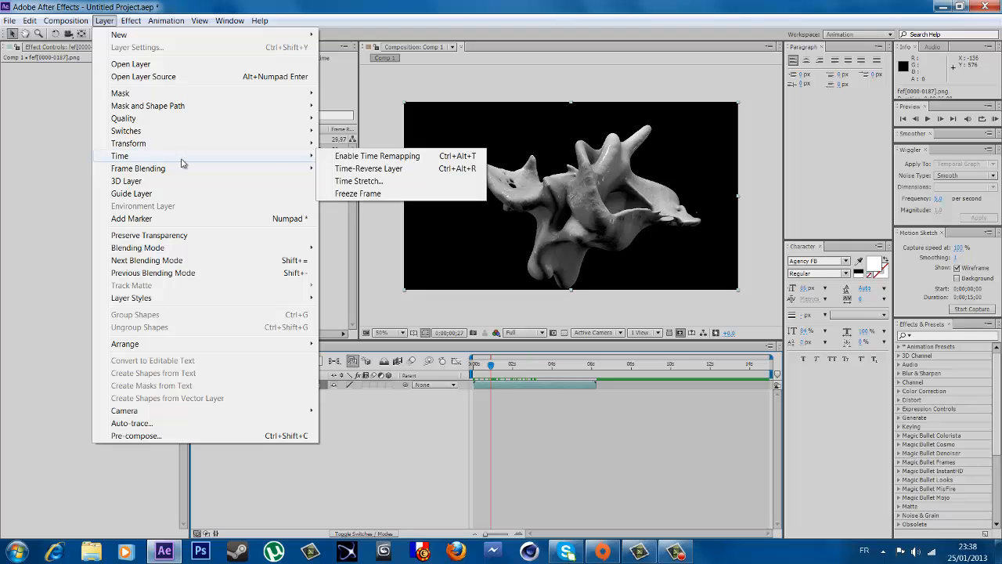
{"action": "left_click", "coordinate": [349, 156]}
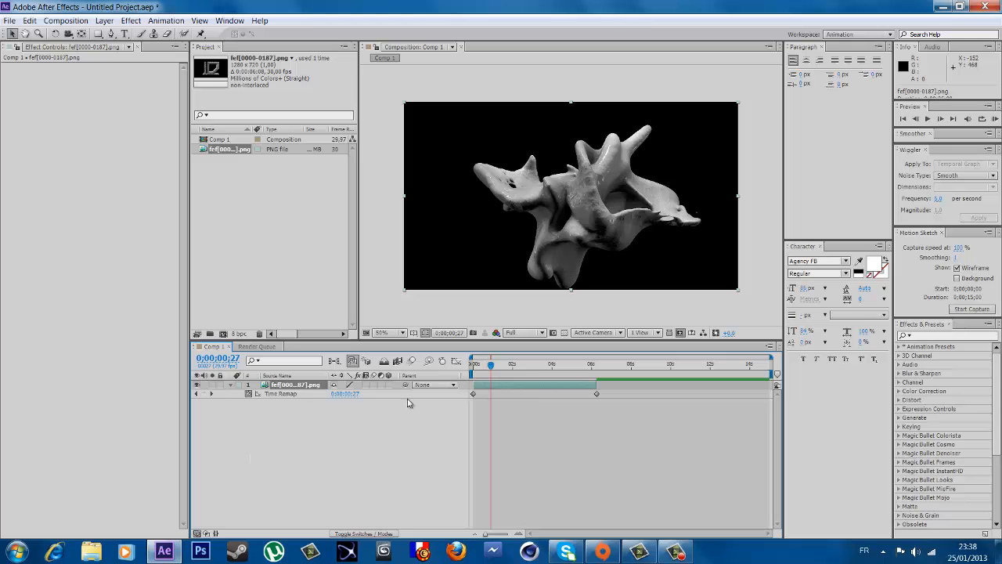
{"action": "mouse_move", "coordinate": [473, 397]}
{"action": "left_mouse_down"}
{"action": "mouse_move", "coordinate": [531, 402]}
{"action": "mouse_move", "coordinate": [475, 393]}
{"action": "left_mouse_up"}
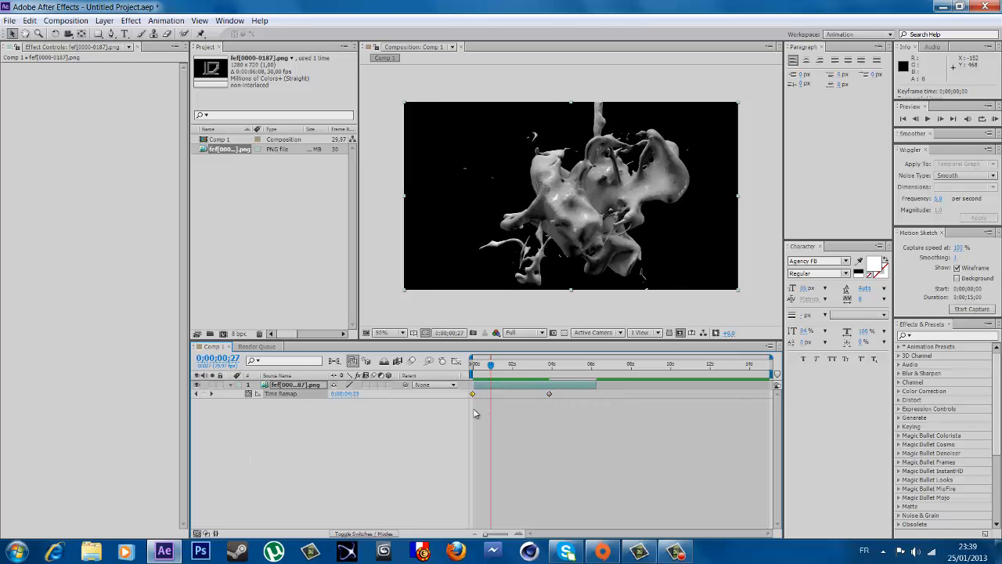
{"action": "left_click_drag", "start_coordinate": [549, 395], "coordinate": [595, 395]}
{"action": "left_click_drag", "start_coordinate": [493, 372], "coordinate": [581, 402]}
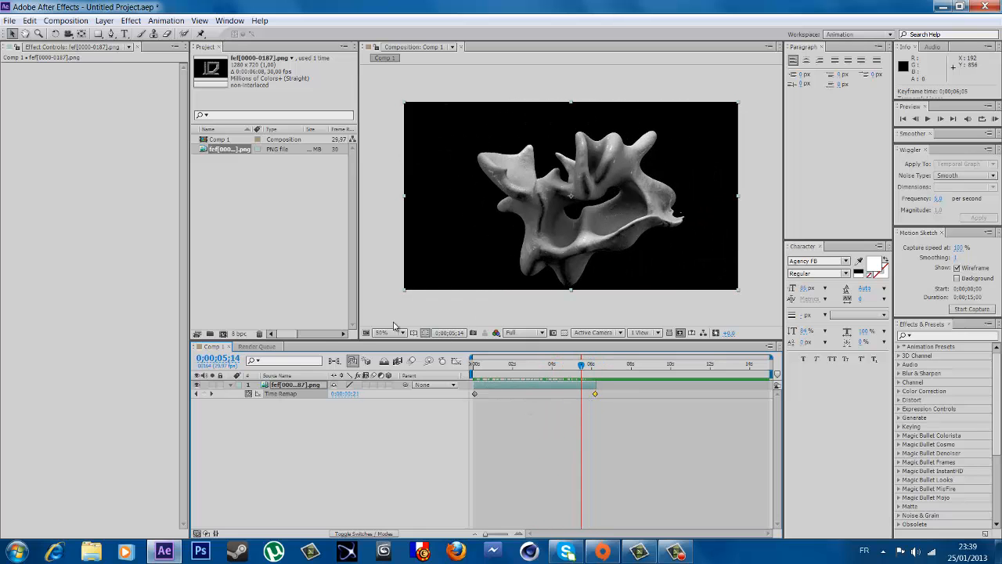
Step: Add an adjustment layer above the fef sequence layer
{"action": "left_click", "coordinate": [306, 386]}
{"action": "left_click", "coordinate": [130, 20]}
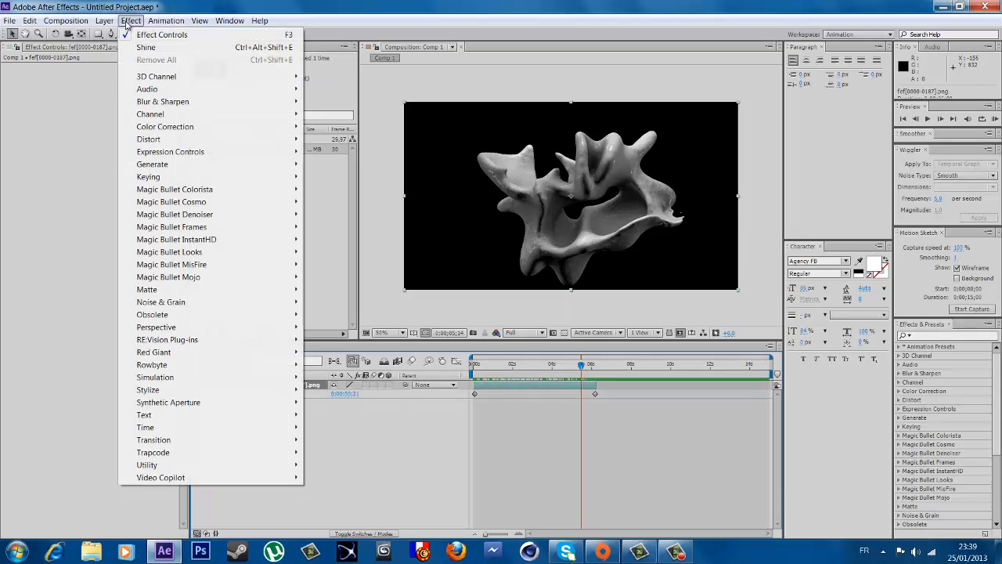
{"action": "mouse_move", "coordinate": [104, 21]}
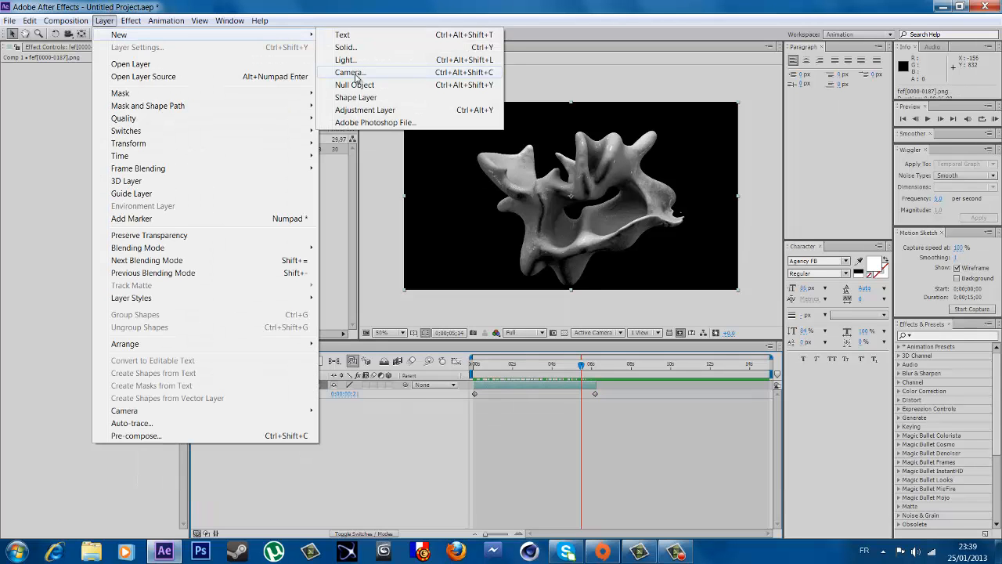
{"action": "left_click", "coordinate": [374, 111]}
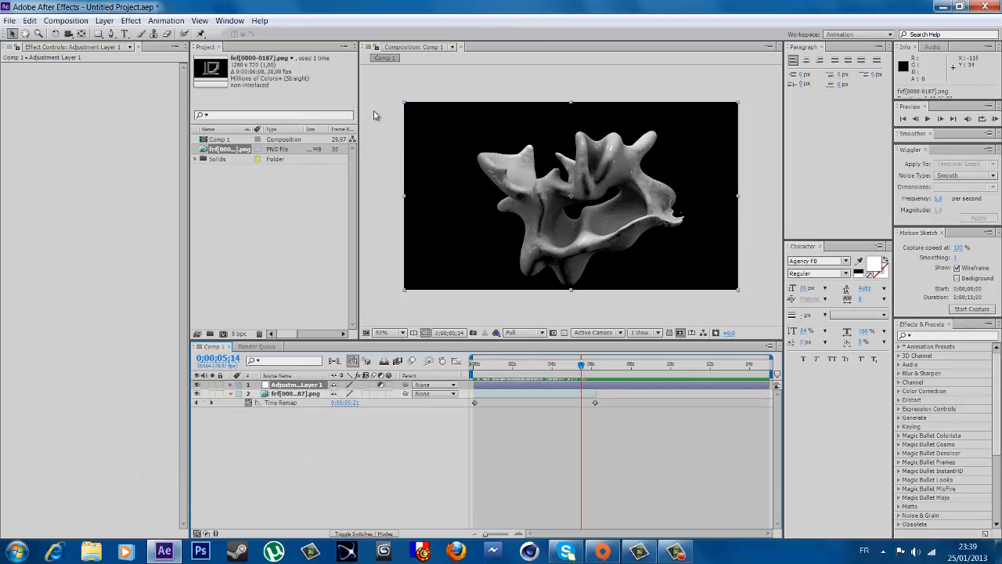
Step: Create a dark gray 1280 x 720 px solid and place it beneath the other layers as a background
{"action": "left_click", "coordinate": [104, 21]}
{"action": "mouse_move", "coordinate": [122, 35]}
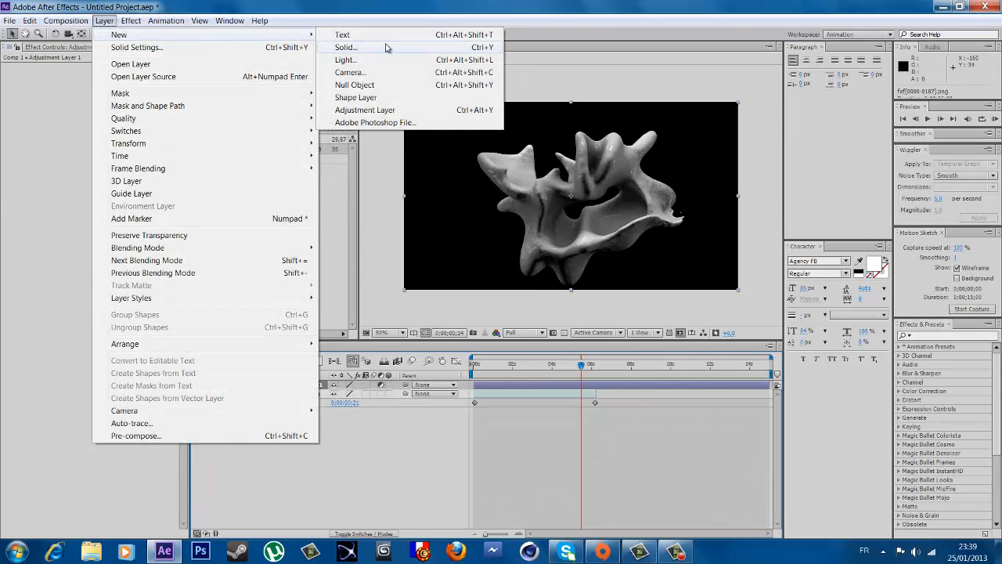
{"action": "left_click", "coordinate": [374, 48]}
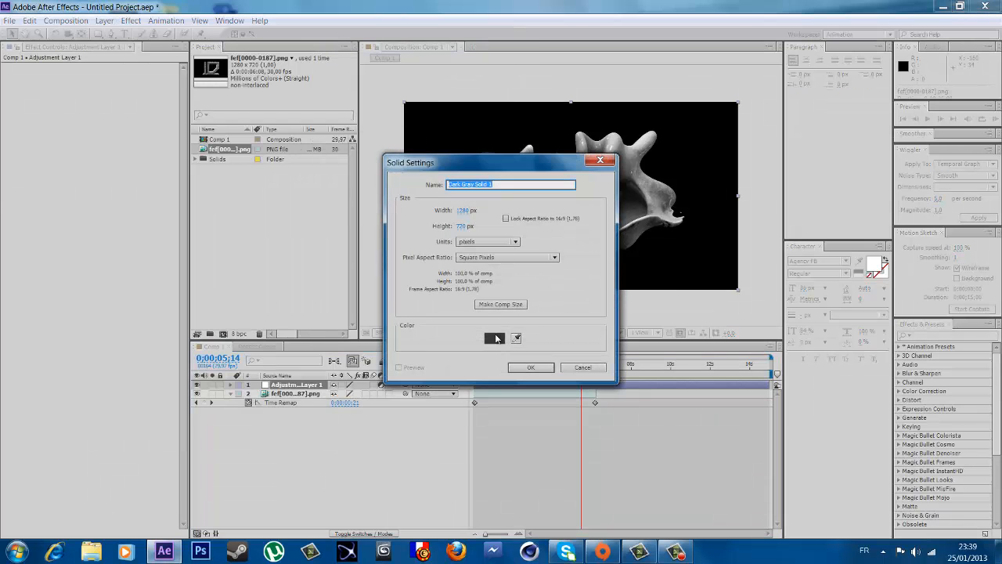
{"action": "left_click", "coordinate": [530, 368]}
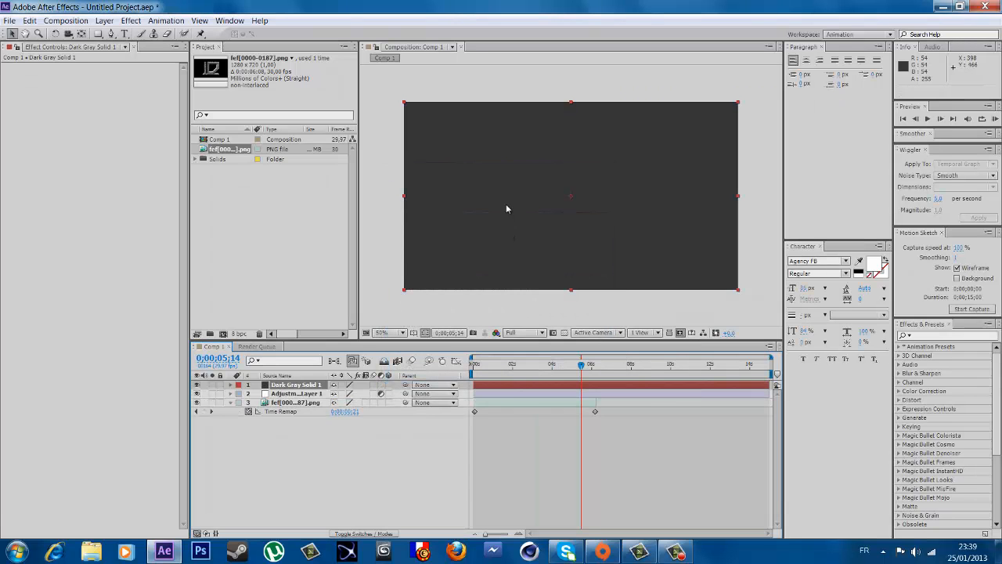
{"action": "left_click_drag", "start_coordinate": [289, 389], "coordinate": [291, 418]}
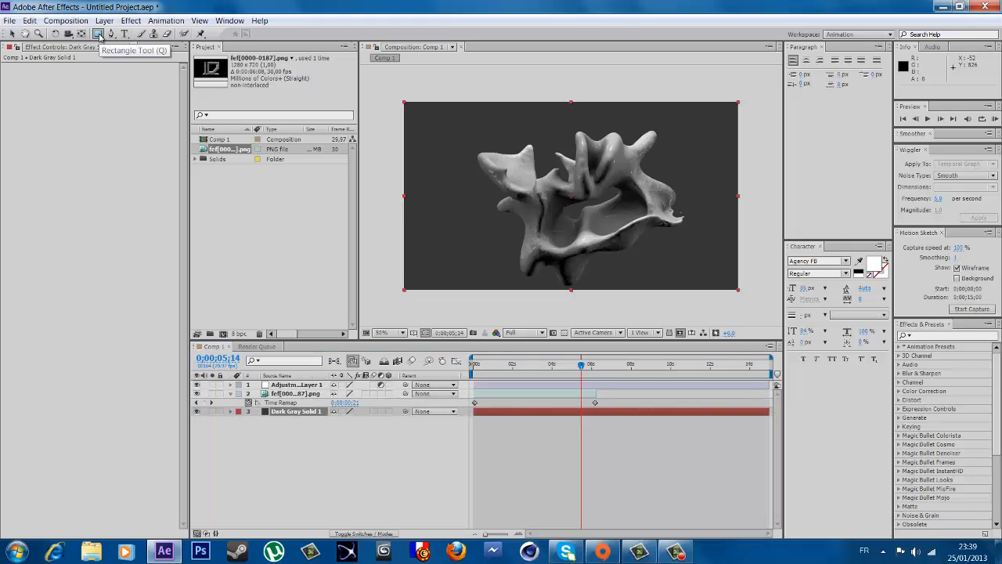
Step: Draw a wide elliptical mask across the dark gray solid and feather it by about 322 pixels
{"action": "left_click_drag", "start_coordinate": [99, 37], "coordinate": [155, 62]}
{"action": "left_click_drag", "start_coordinate": [396, 131], "coordinate": [745, 267]}
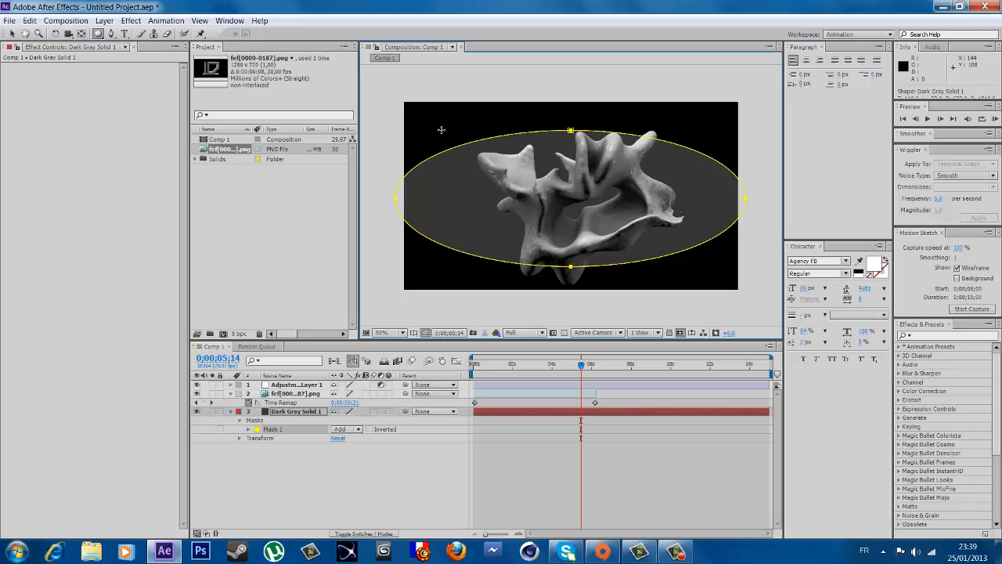
{"action": "left_click", "coordinate": [248, 430]}
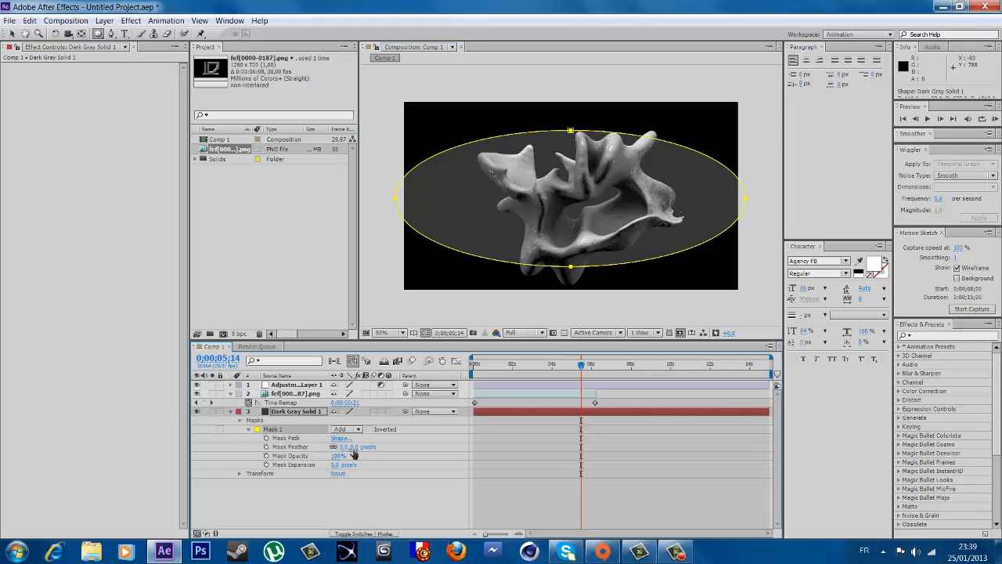
{"action": "left_click_drag", "start_coordinate": [353, 448], "coordinate": [531, 457]}
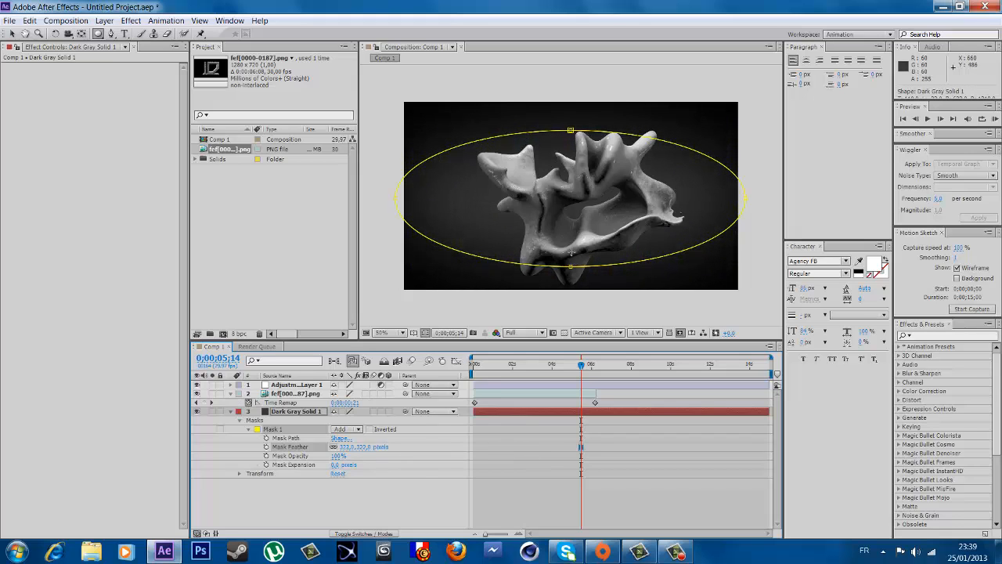
Step: Apply the Magic Bullet Looks effect to the adjustment layer with the Blockbuster look
{"action": "left_click", "coordinate": [291, 385]}
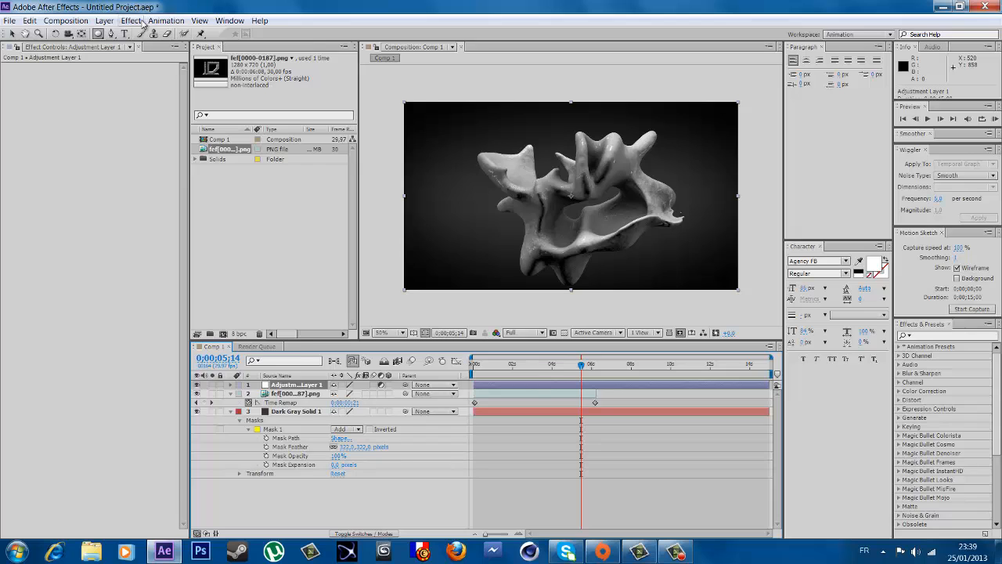
{"action": "left_click", "coordinate": [138, 21]}
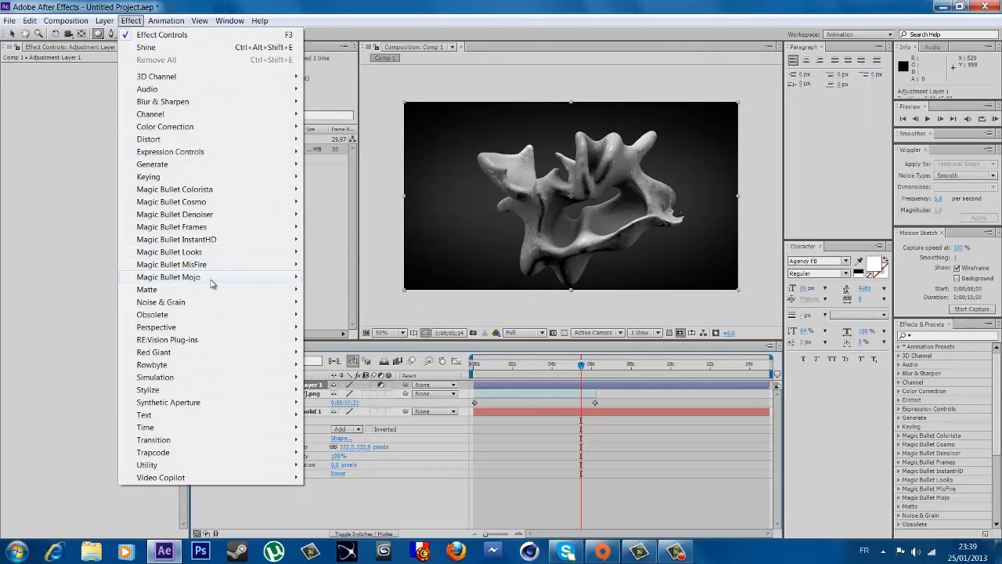
{"action": "mouse_move", "coordinate": [275, 252]}
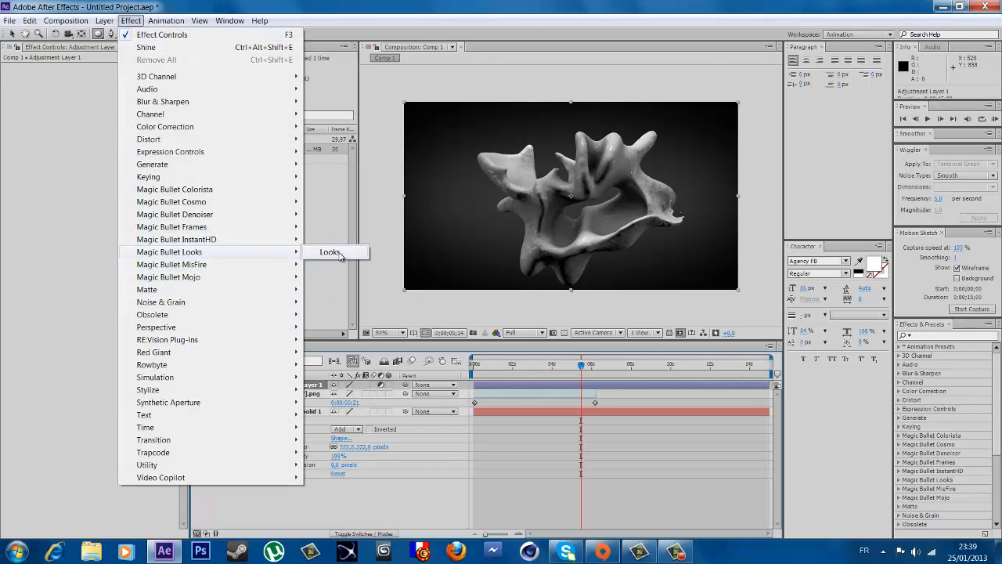
{"action": "left_click", "coordinate": [330, 252]}
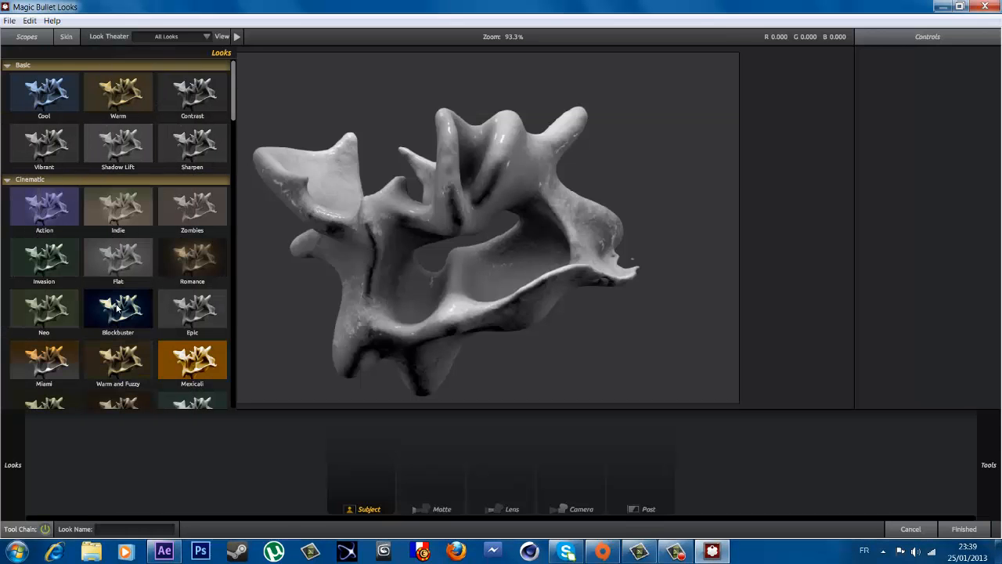
{"action": "left_click", "coordinate": [118, 307]}
{"action": "left_click", "coordinate": [956, 529]}
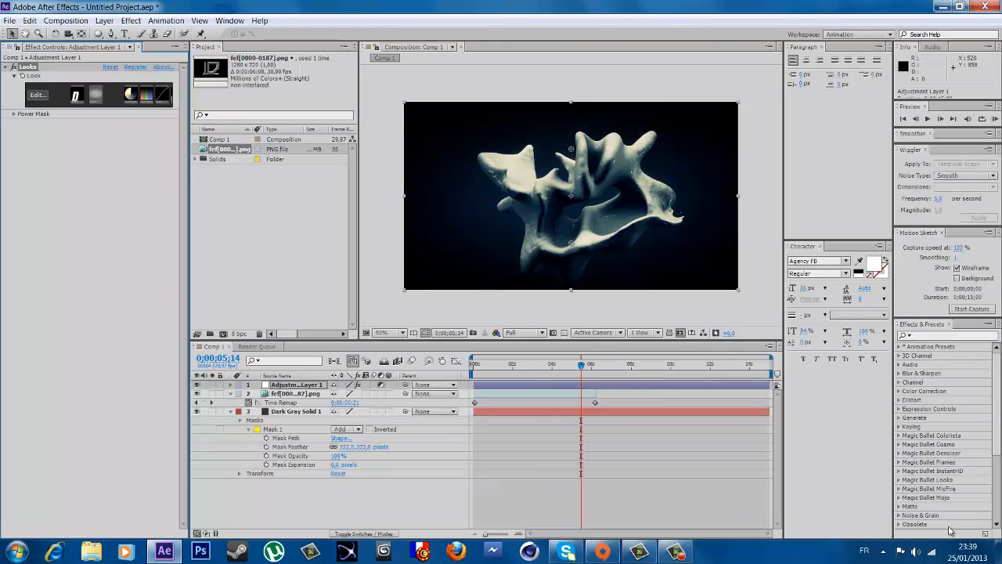
Step: Lower the opacity of the adjustment layer carrying the Looks effect to 32%
{"action": "left_click", "coordinate": [231, 384]}
{"action": "left_click", "coordinate": [239, 402]}
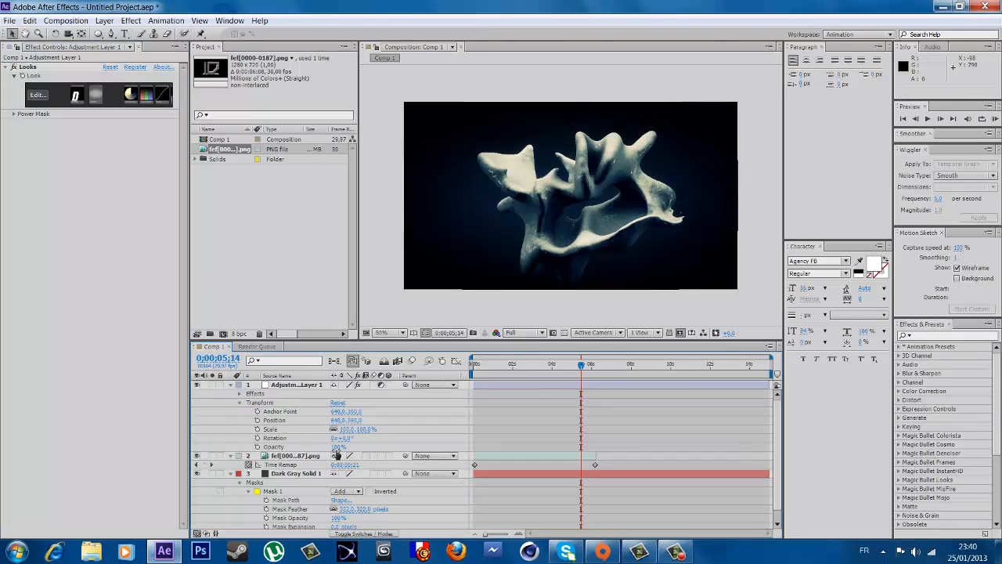
{"action": "left_click_drag", "start_coordinate": [336, 453], "coordinate": [311, 455]}
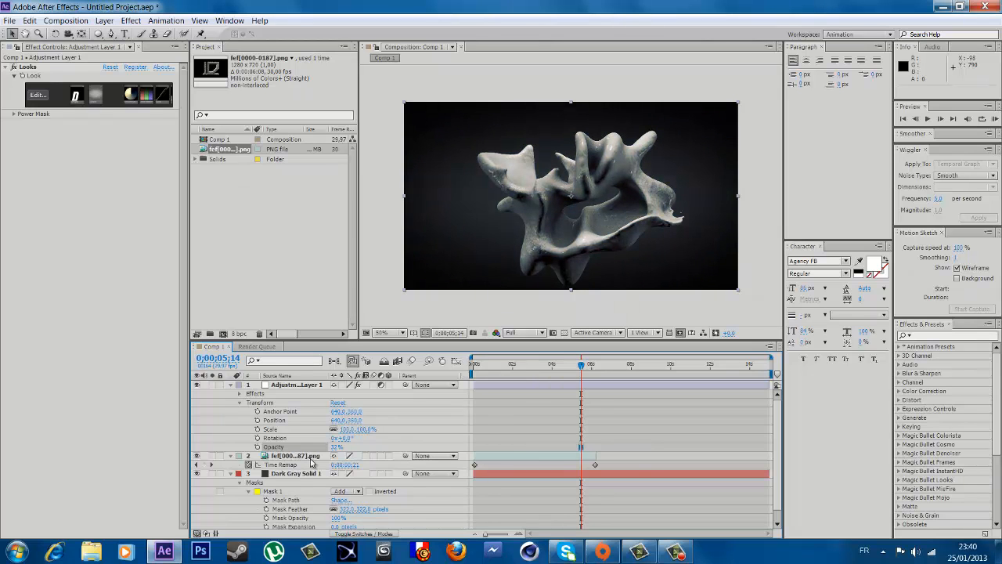
Step: Add a second adjustment layer on top of the layer stack
{"action": "left_click", "coordinate": [574, 385]}
{"action": "left_click", "coordinate": [131, 20]}
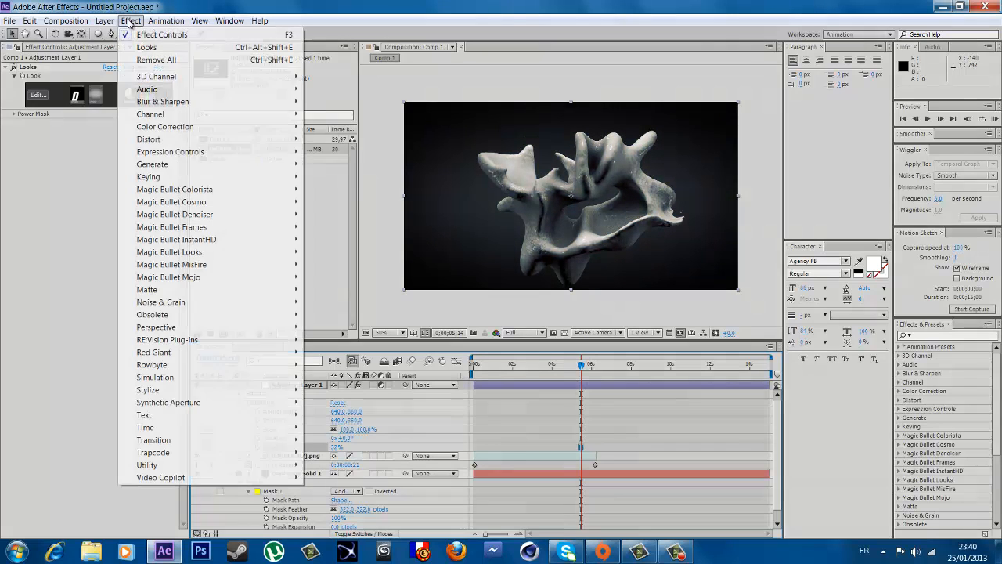
{"action": "mouse_move", "coordinate": [104, 20]}
{"action": "mouse_move", "coordinate": [119, 35]}
{"action": "left_click", "coordinate": [381, 114]}
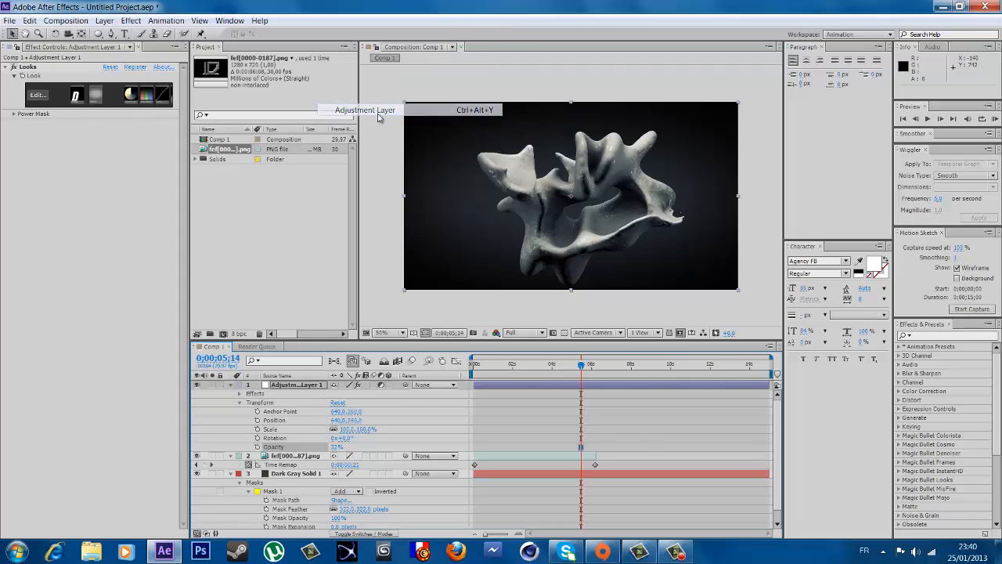
Step: Apply the Trapcode Starglow effect to the second adjustment layer with the Tilt Prism preset
{"action": "left_click", "coordinate": [131, 21]}
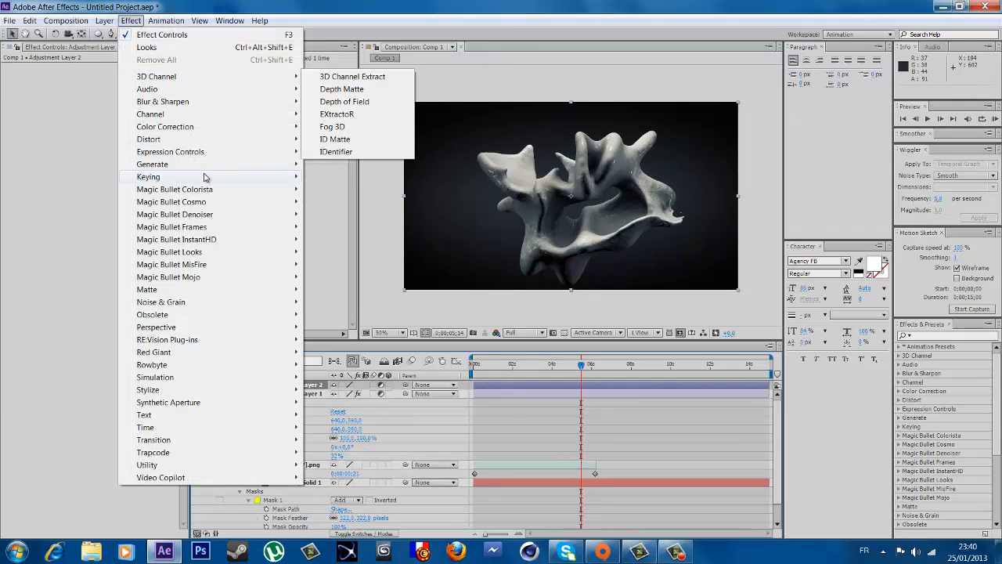
{"action": "mouse_move", "coordinate": [202, 221]}
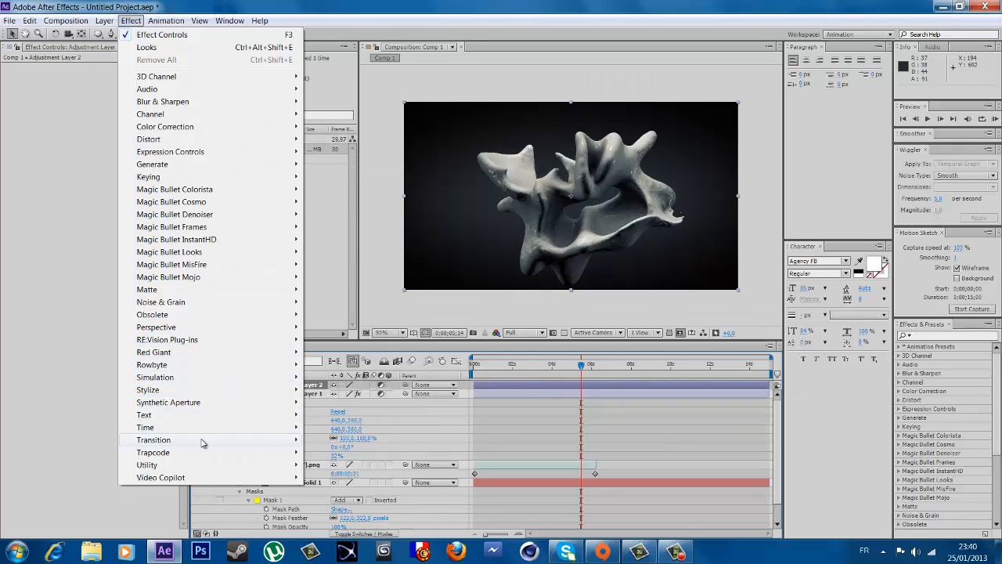
{"action": "mouse_move", "coordinate": [205, 451]}
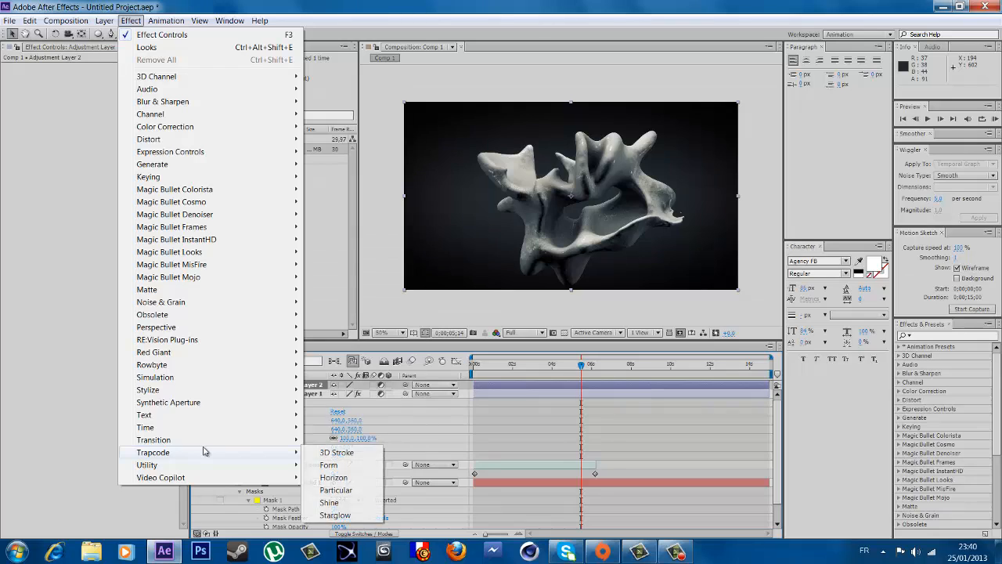
{"action": "left_click", "coordinate": [336, 514]}
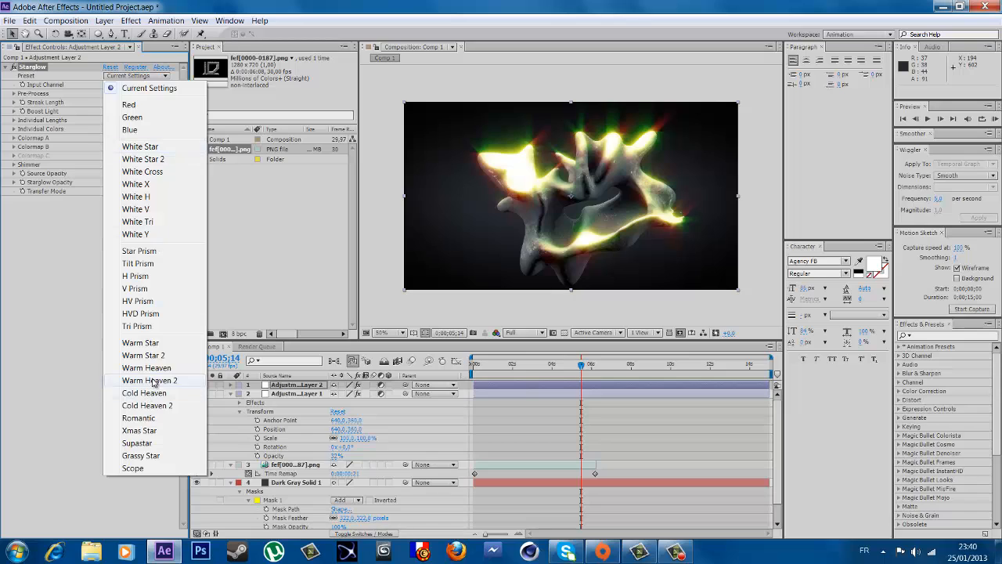
{"action": "left_click", "coordinate": [138, 263]}
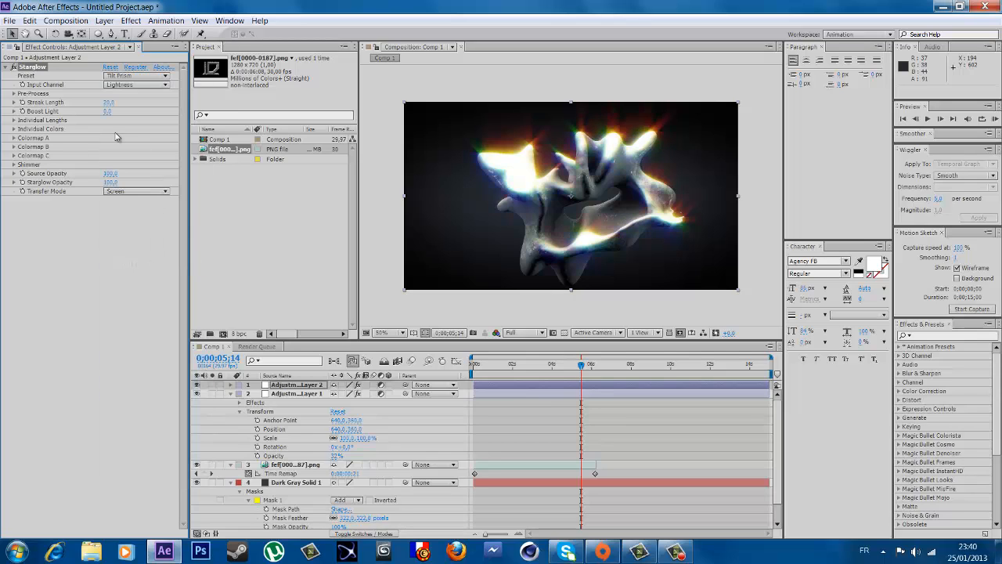
Step: Set Starglow's Streak Length to 14 and Boost Light to 1, and add the Trapcode Shine effect to the same adjustment layer
{"action": "mouse_move", "coordinate": [108, 102]}
{"action": "left_mouse_down"}
{"action": "mouse_move", "coordinate": [92, 114]}
{"action": "mouse_move", "coordinate": [131, 108]}
{"action": "left_mouse_up"}
{"action": "left_click", "coordinate": [131, 20]}
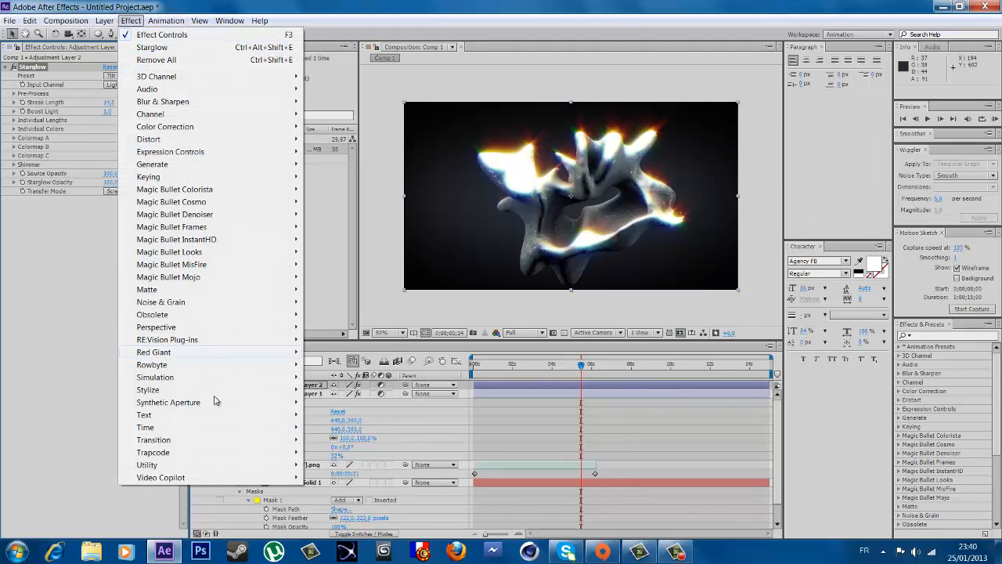
{"action": "mouse_move", "coordinate": [202, 452]}
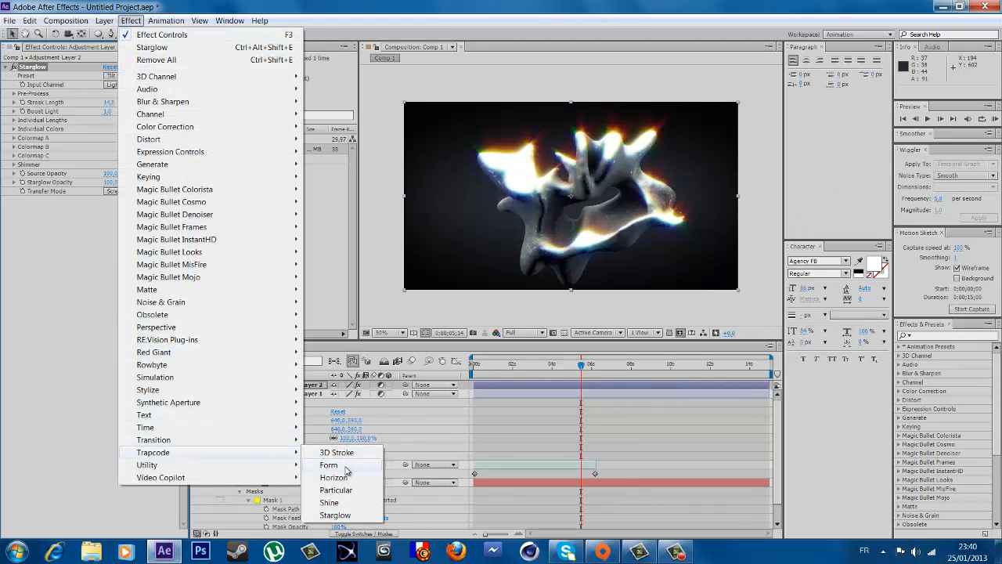
{"action": "left_click", "coordinate": [344, 502]}
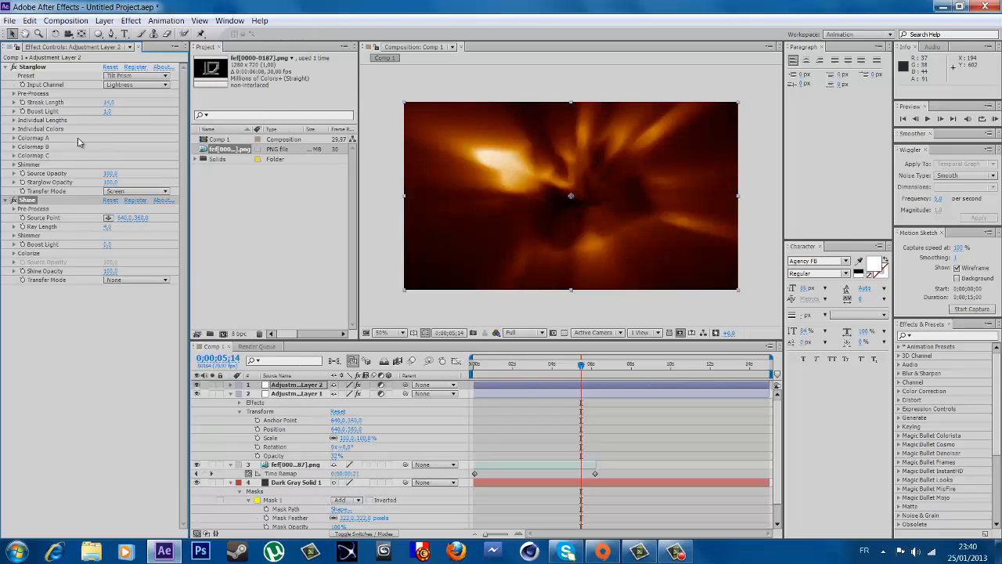
Step: Recolor Shine's three-color gradient with white midtones and saturated blue shadows
{"action": "left_click", "coordinate": [13, 252]}
{"action": "left_click", "coordinate": [108, 299]}
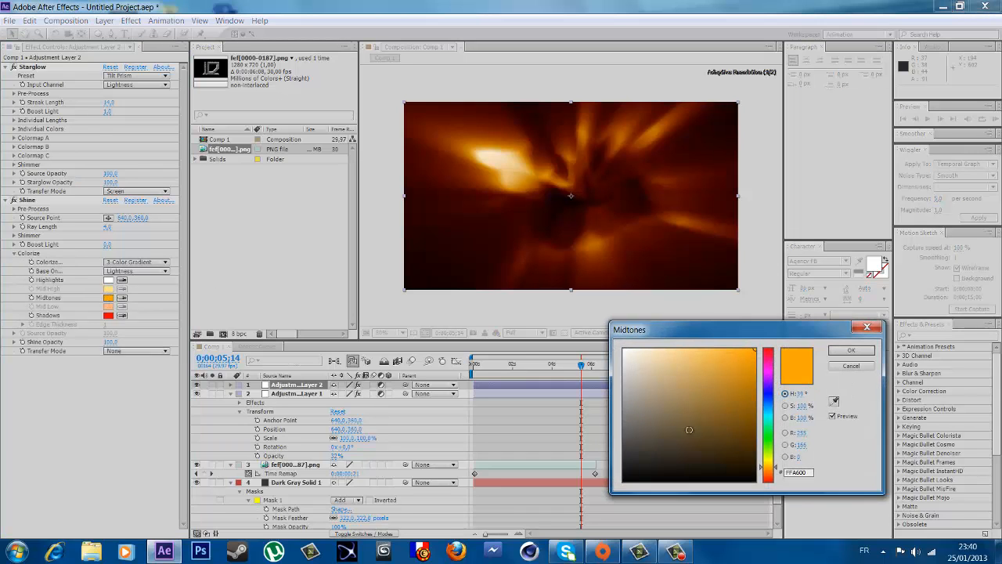
{"action": "left_click", "coordinate": [625, 352]}
{"action": "left_click", "coordinate": [836, 353]}
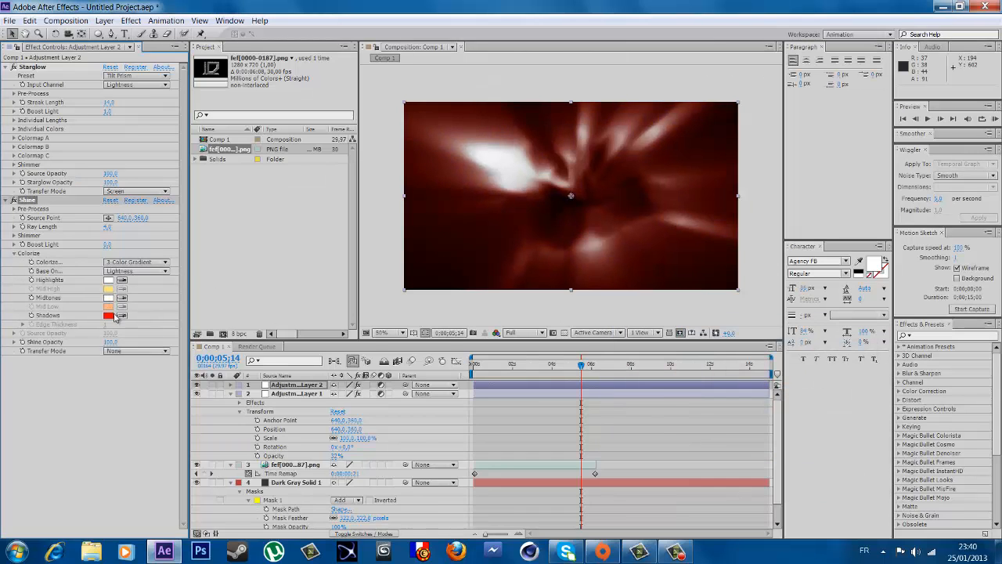
{"action": "left_click", "coordinate": [108, 315]}
{"action": "left_click", "coordinate": [688, 407]}
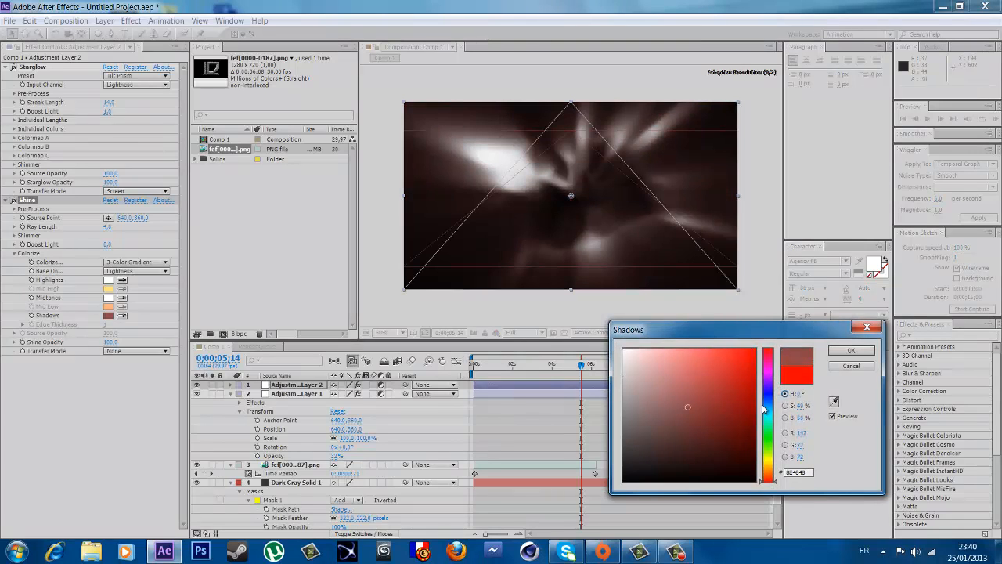
{"action": "mouse_move", "coordinate": [770, 391]}
{"action": "left_mouse_down"}
{"action": "mouse_move", "coordinate": [771, 382]}
{"action": "mouse_move", "coordinate": [772, 415]}
{"action": "mouse_move", "coordinate": [772, 405]}
{"action": "left_mouse_up"}
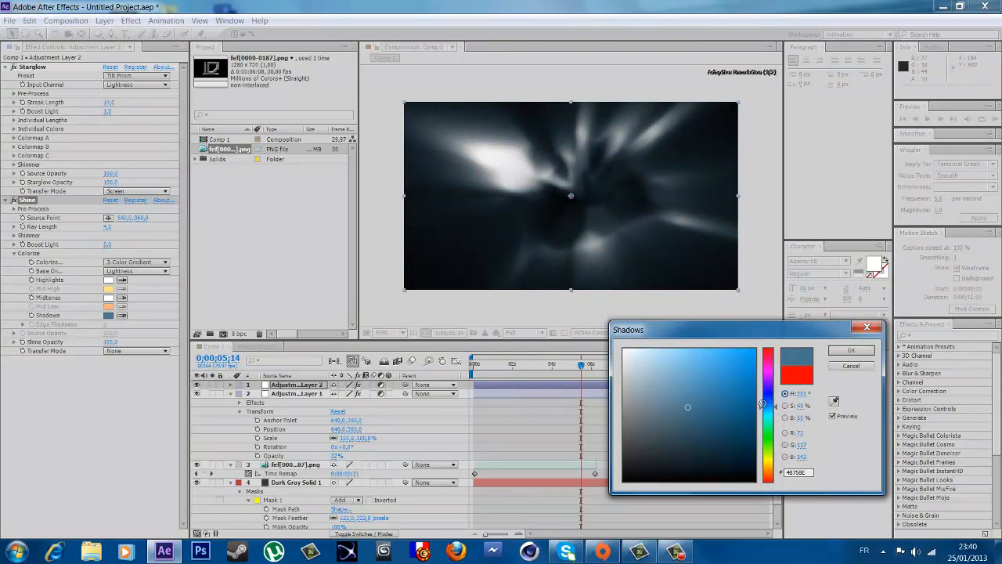
{"action": "left_click", "coordinate": [851, 350]}
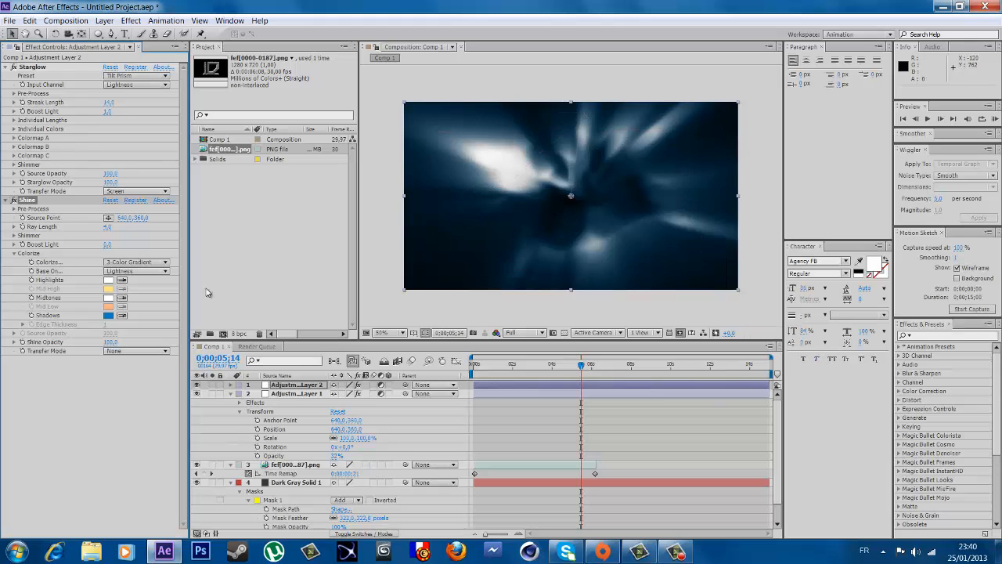
Step: Set Shine's transfer mode to Add and reduce Starglow's Streak Length to 2
{"action": "left_click", "coordinate": [134, 349]}
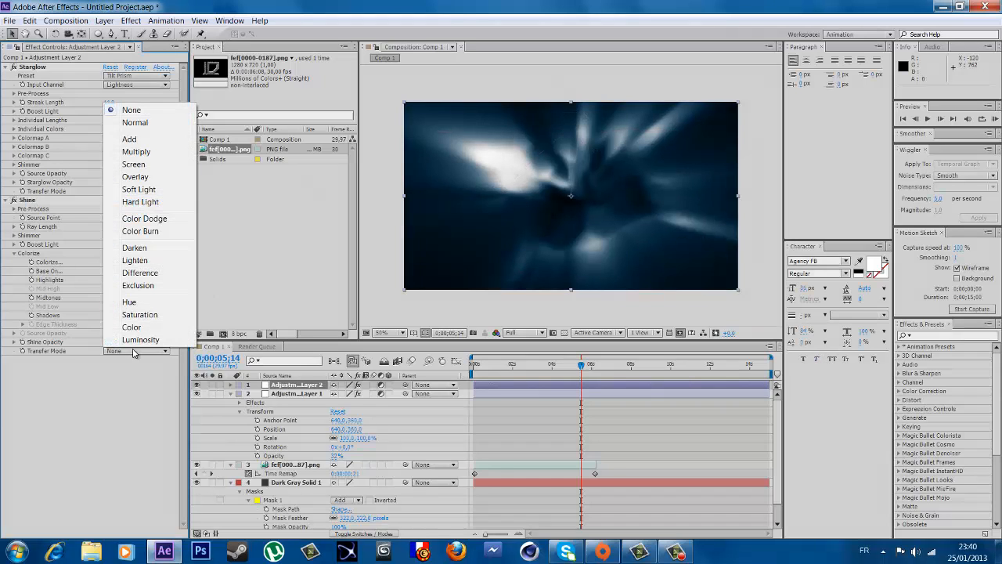
{"action": "left_click", "coordinate": [133, 139]}
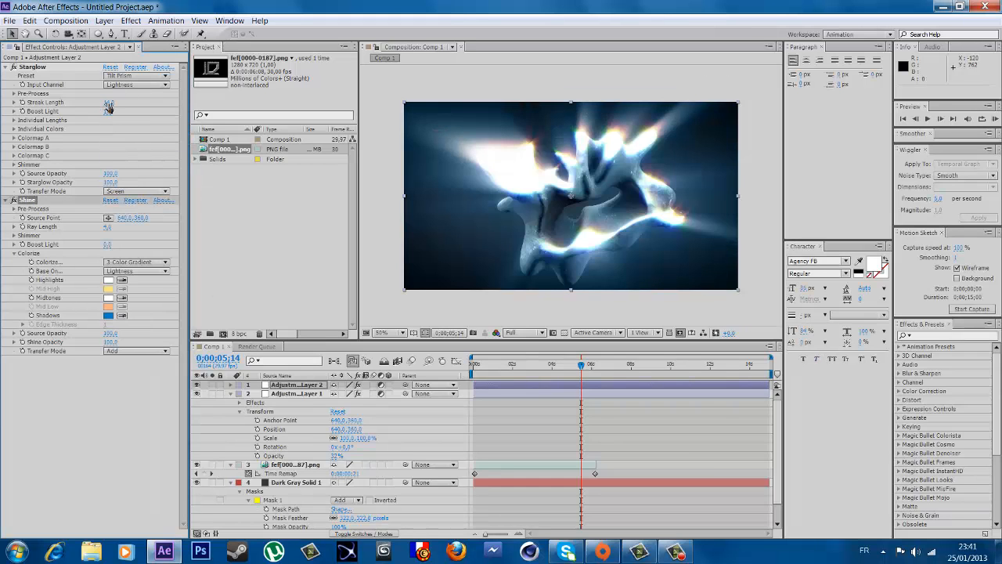
{"action": "left_click_drag", "start_coordinate": [109, 104], "coordinate": [105, 106]}
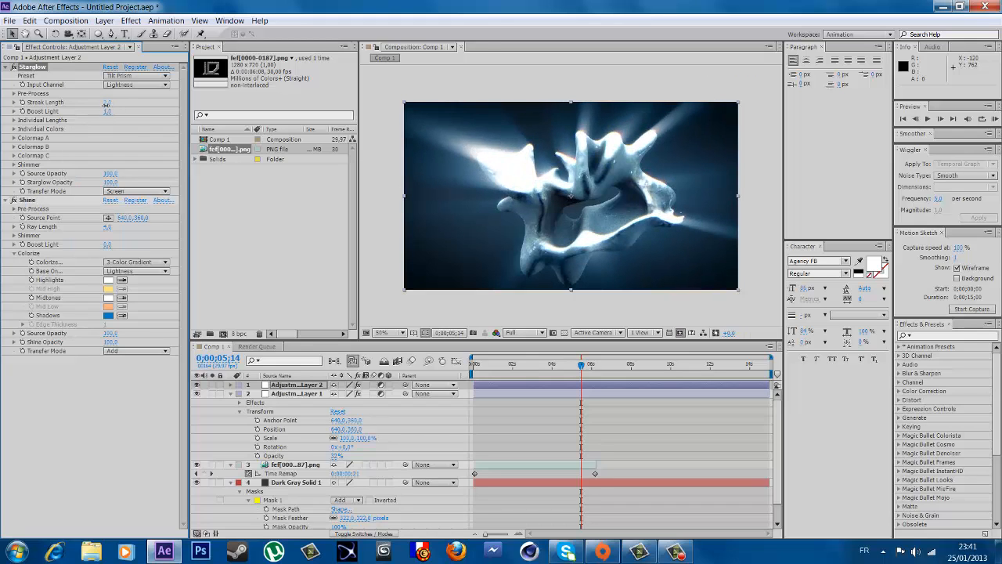
{"action": "left_click", "coordinate": [105, 105]}
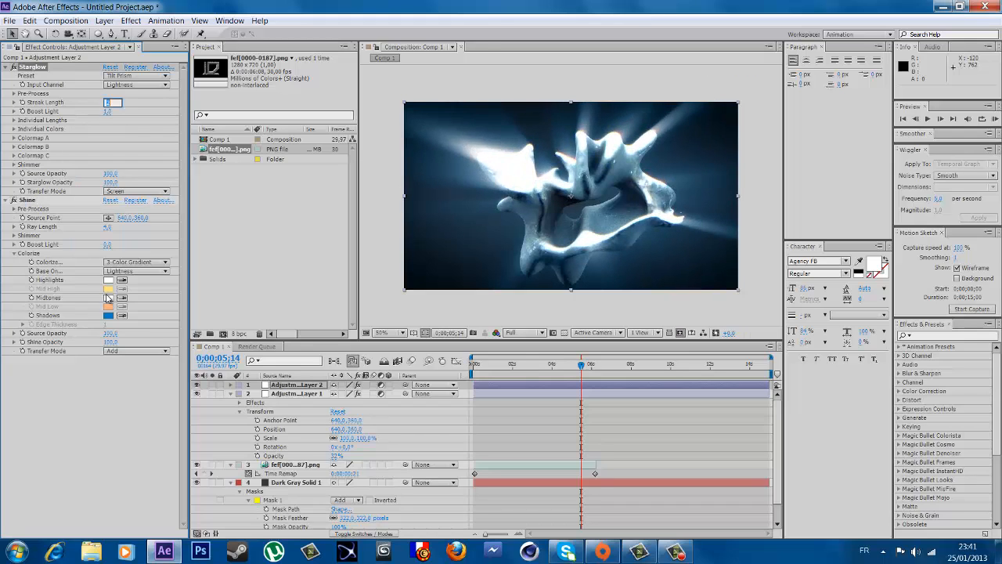
Step: Place Shine's source point beyond the frame's upper right at about 1400, 58, adjust Ray Length, and raise Boost Light to about 43
{"action": "left_click", "coordinate": [109, 218]}
{"action": "left_click", "coordinate": [764, 155]}
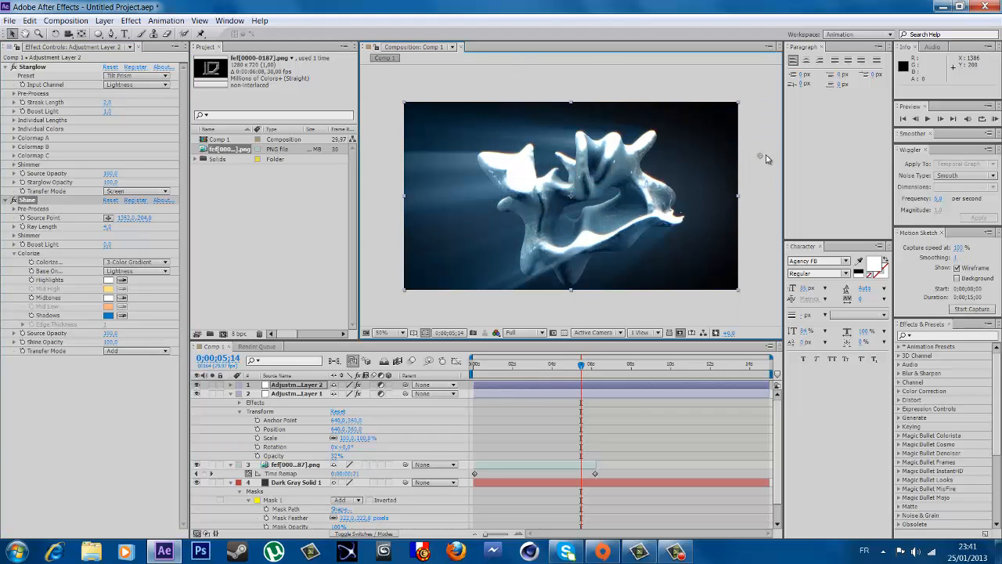
{"action": "left_click_drag", "start_coordinate": [761, 155], "coordinate": [770, 118]}
{"action": "left_click_drag", "start_coordinate": [110, 226], "coordinate": [385, 261]}
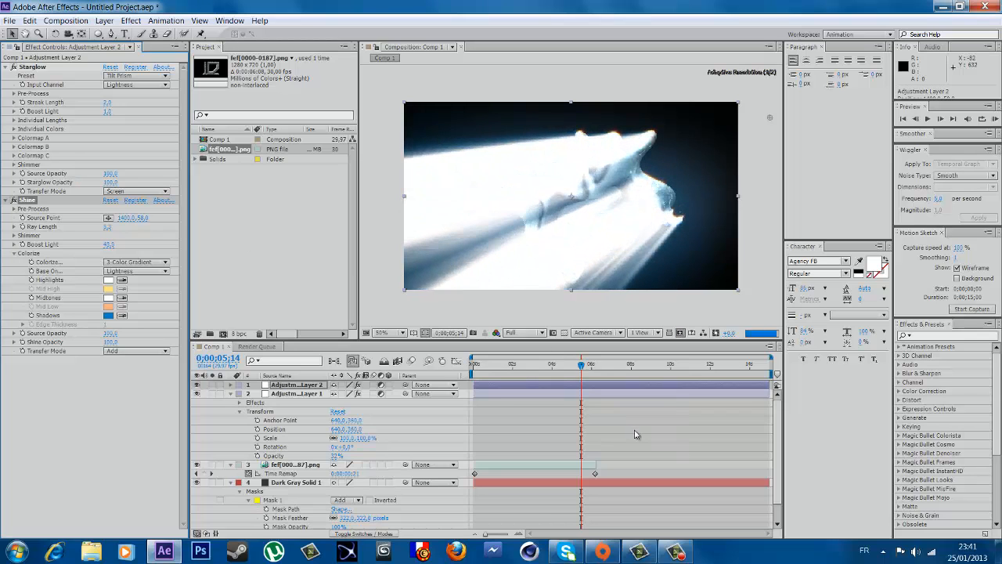
Step: Enable keyframing of Shine's Boost Light and Ray Length at the start of the composition, 0:00:00:00
{"action": "left_click_drag", "start_coordinate": [578, 368], "coordinate": [440, 371]}
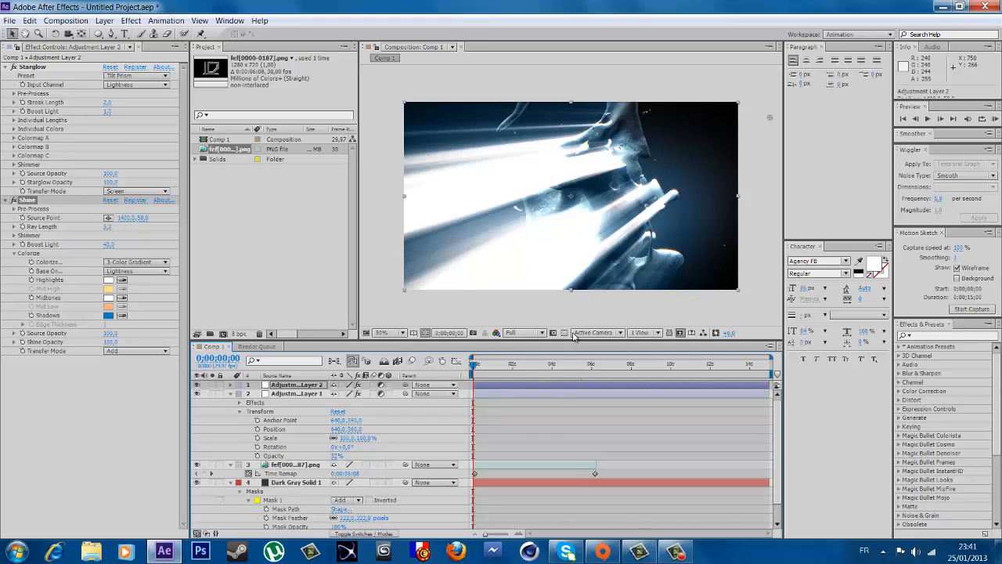
{"action": "left_click", "coordinate": [22, 245]}
{"action": "left_click", "coordinate": [22, 227]}
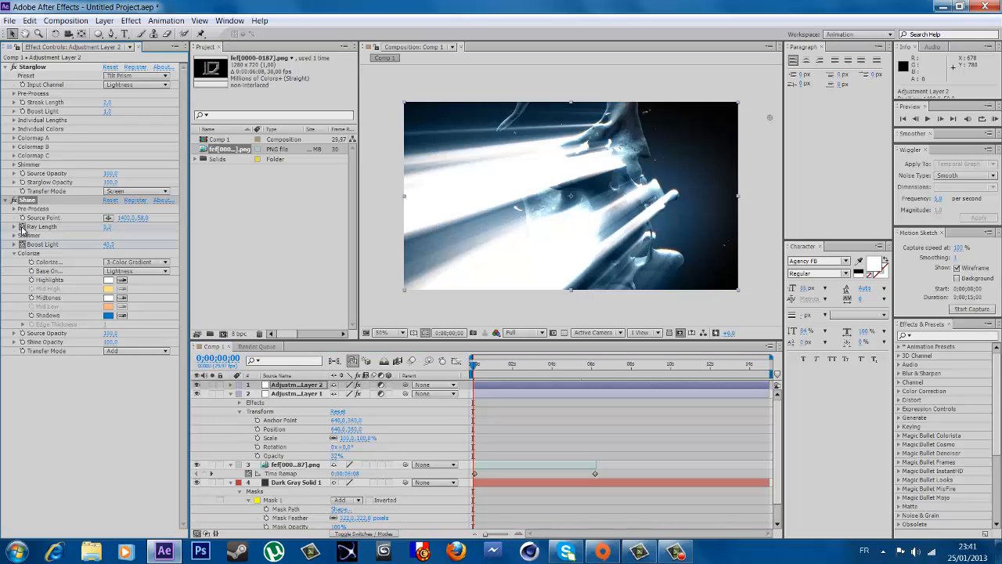
Step: At 0:00:02:12, keyframe Shine's Boost Light at 0 and Ray Length at 2
{"action": "left_click_drag", "start_coordinate": [474, 364], "coordinate": [520, 364]}
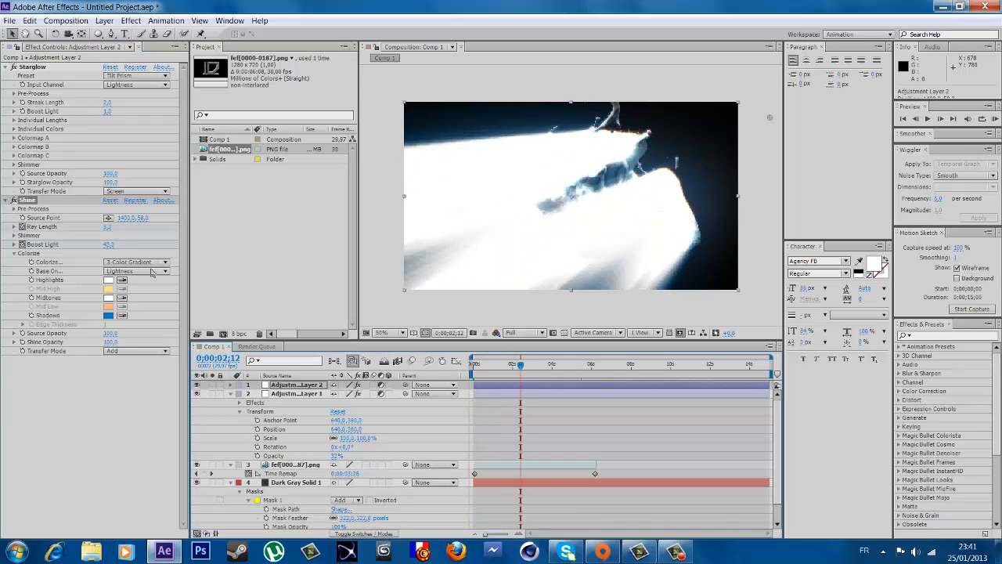
{"action": "left_click_drag", "start_coordinate": [106, 248], "coordinate": [96, 348]}
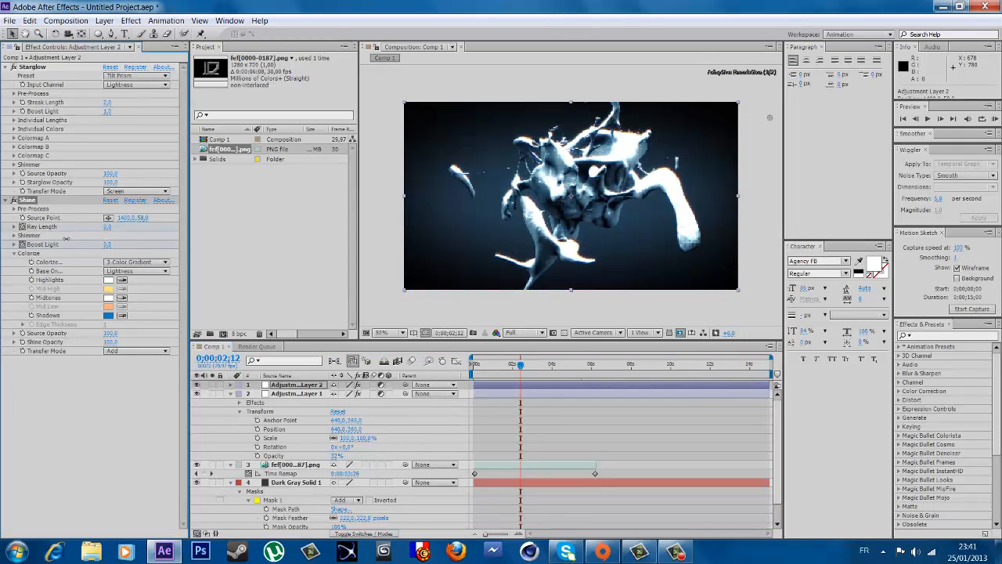
{"action": "left_click_drag", "start_coordinate": [55, 245], "coordinate": [61, 246]}
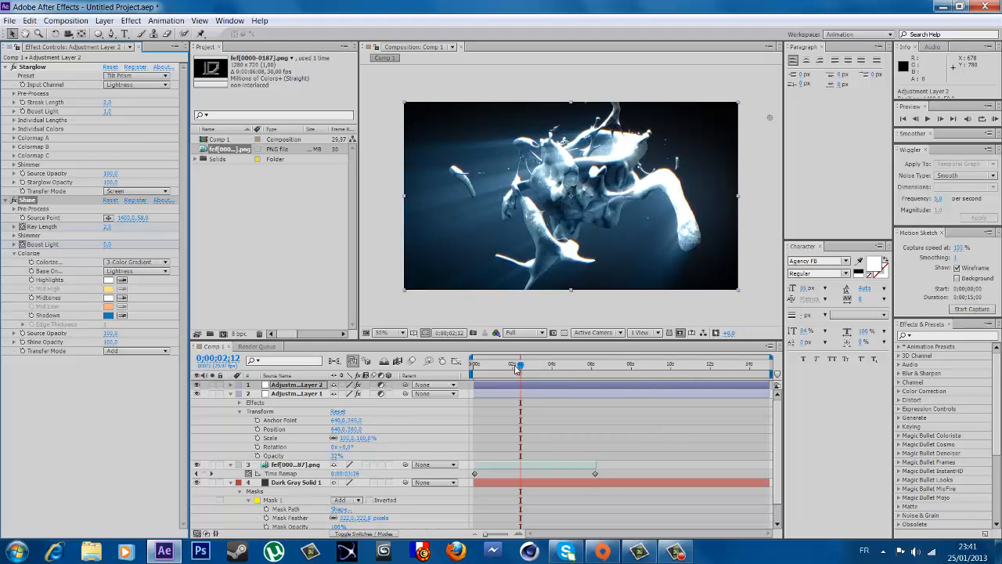
Step: Animate Shine Opacity from 100 at 0:00:01:14 down to 0 at 0:00:03:11
{"action": "left_click_drag", "start_coordinate": [518, 367], "coordinate": [502, 366]}
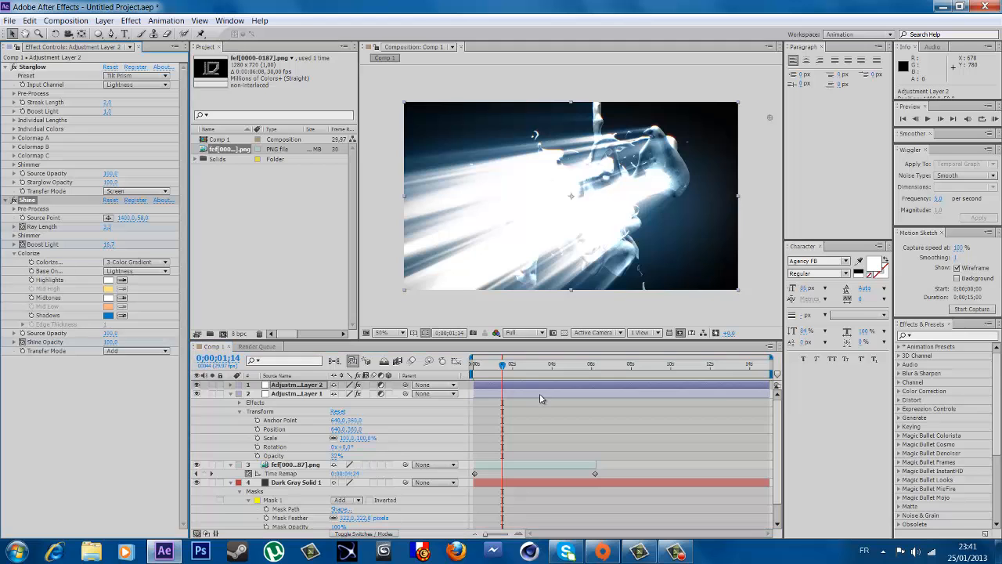
{"action": "left_click_drag", "start_coordinate": [503, 366], "coordinate": [539, 368]}
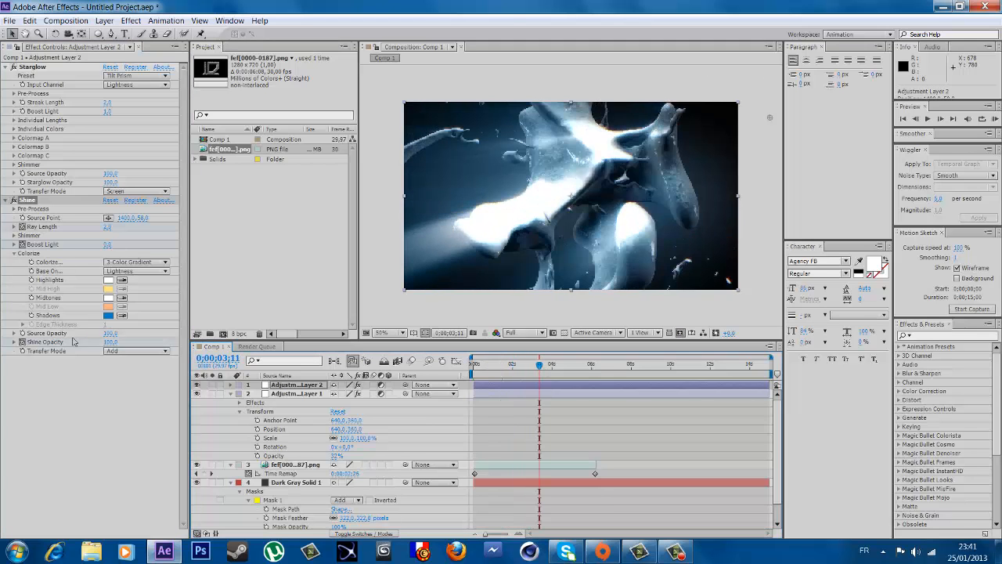
{"action": "left_click_drag", "start_coordinate": [111, 344], "coordinate": [100, 344]}
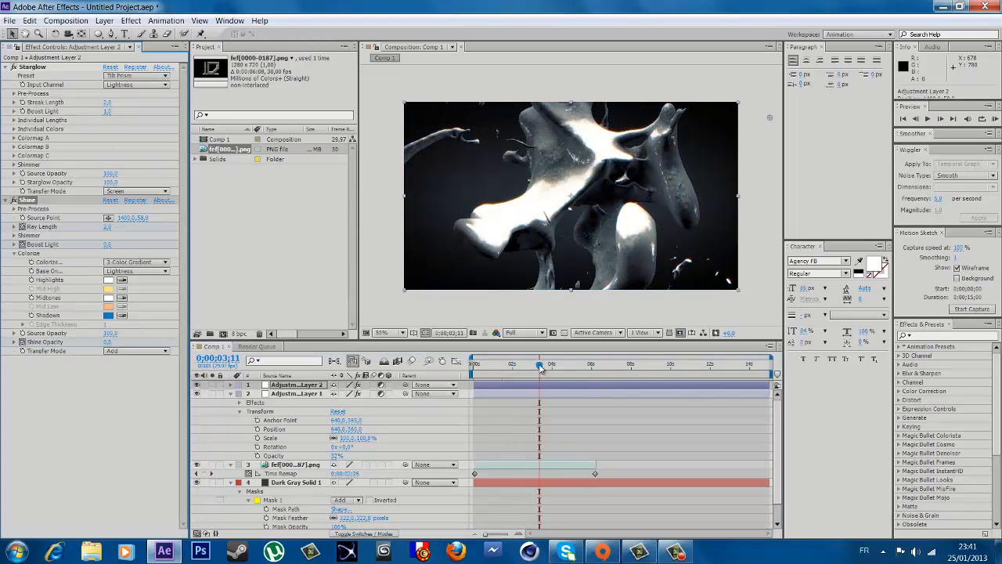
Step: Scrub the animation from the start to 0:00:06:04 and inspect the finished logo up close
{"action": "key", "text": "Home"}
{"action": "left_click_drag", "start_coordinate": [475, 366], "coordinate": [595, 395]}
{"action": "scroll", "coordinate": [561, 269], "scroll_direction": "up", "scroll_amount": 1}
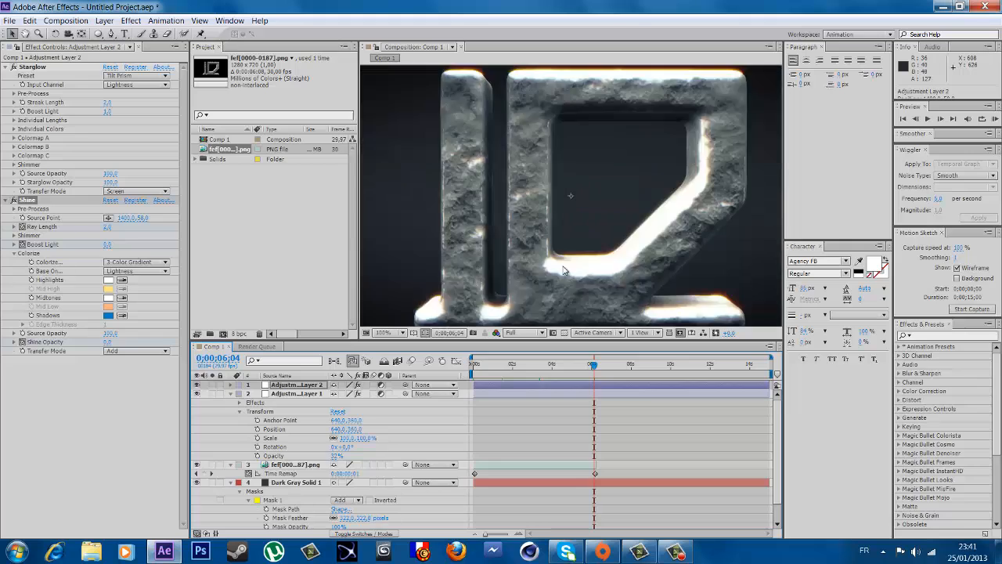
{"action": "scroll", "coordinate": [562, 269], "scroll_direction": "down", "scroll_amount": 1}
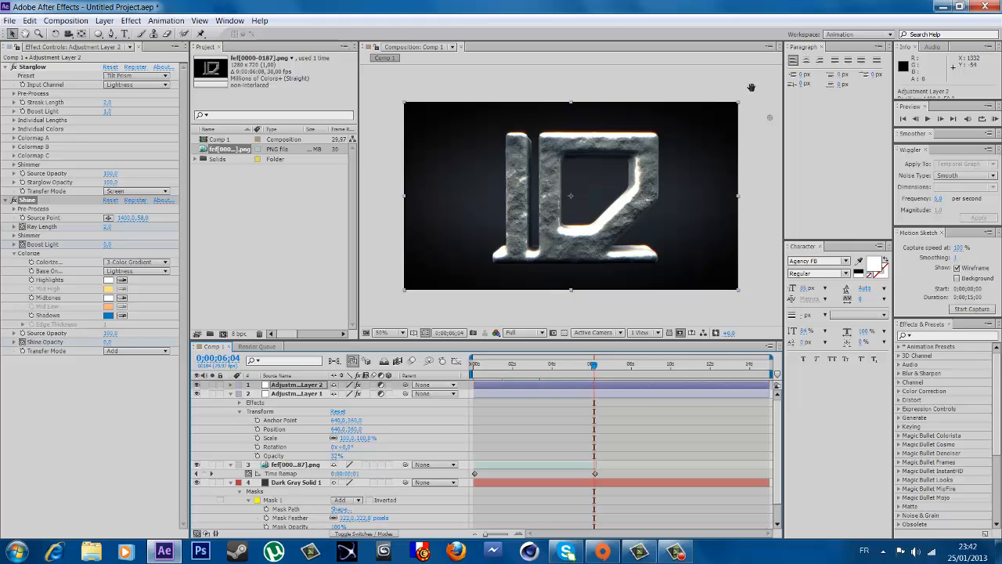
{"action": "middle_click_drag", "start_coordinate": [751, 88], "coordinate": [739, 94]}
{"action": "scroll", "coordinate": [740, 104], "scroll_direction": "down", "scroll_amount": 2}
{"action": "scroll", "coordinate": [581, 192], "scroll_direction": "down", "scroll_amount": 1}
{"action": "scroll", "coordinate": [573, 194], "scroll_direction": "up", "scroll_amount": 3}
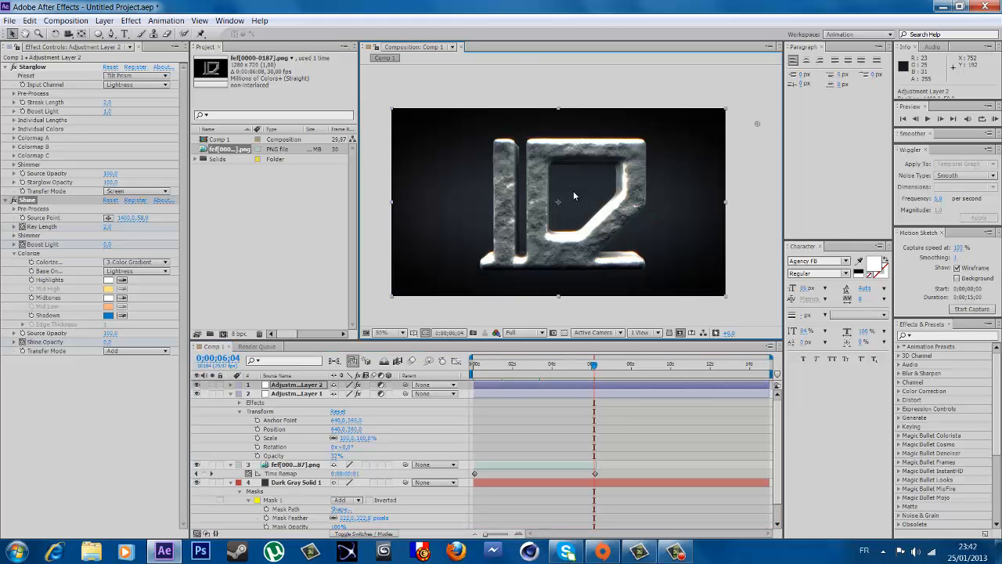
{"action": "scroll", "coordinate": [548, 203], "scroll_direction": "down", "scroll_amount": 3}
{"action": "scroll", "coordinate": [541, 217], "scroll_direction": "up", "scroll_amount": 3}
{"action": "scroll", "coordinate": [581, 205], "scroll_direction": "down", "scroll_amount": 1}
{"action": "scroll", "coordinate": [572, 194], "scroll_direction": "up", "scroll_amount": 3}
{"action": "scroll", "coordinate": [535, 184], "scroll_direction": "down", "scroll_amount": 1}
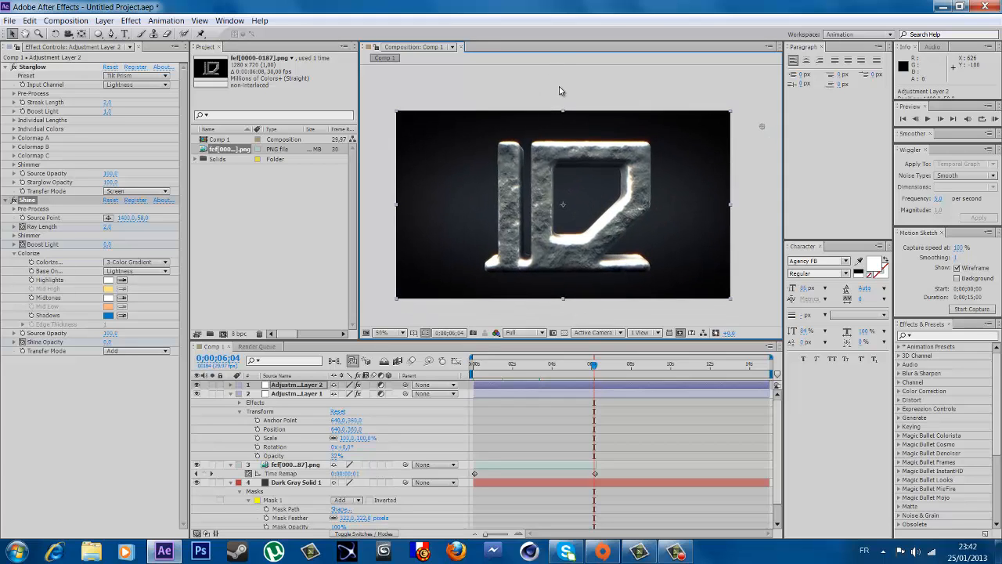
{"action": "scroll", "coordinate": [665, 161], "scroll_direction": "down", "scroll_amount": 4}
{"action": "scroll", "coordinate": [551, 187], "scroll_direction": "up", "scroll_amount": 4}
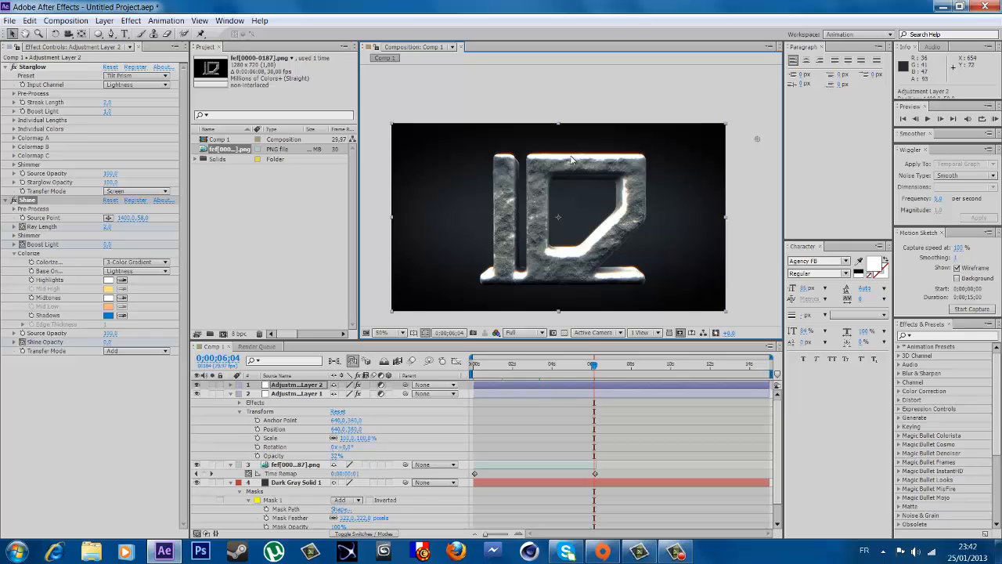
{"action": "left_click", "coordinate": [675, 552]}
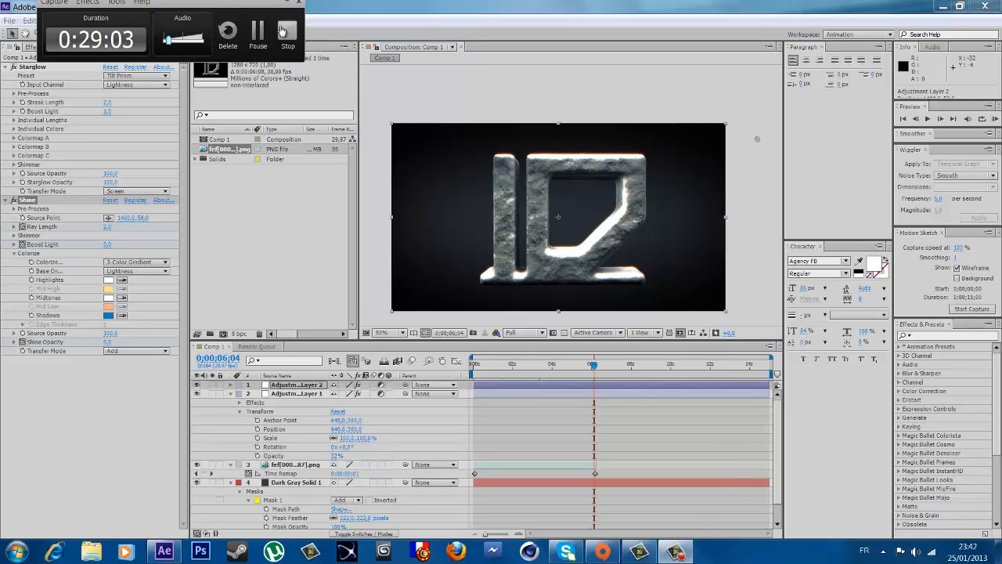